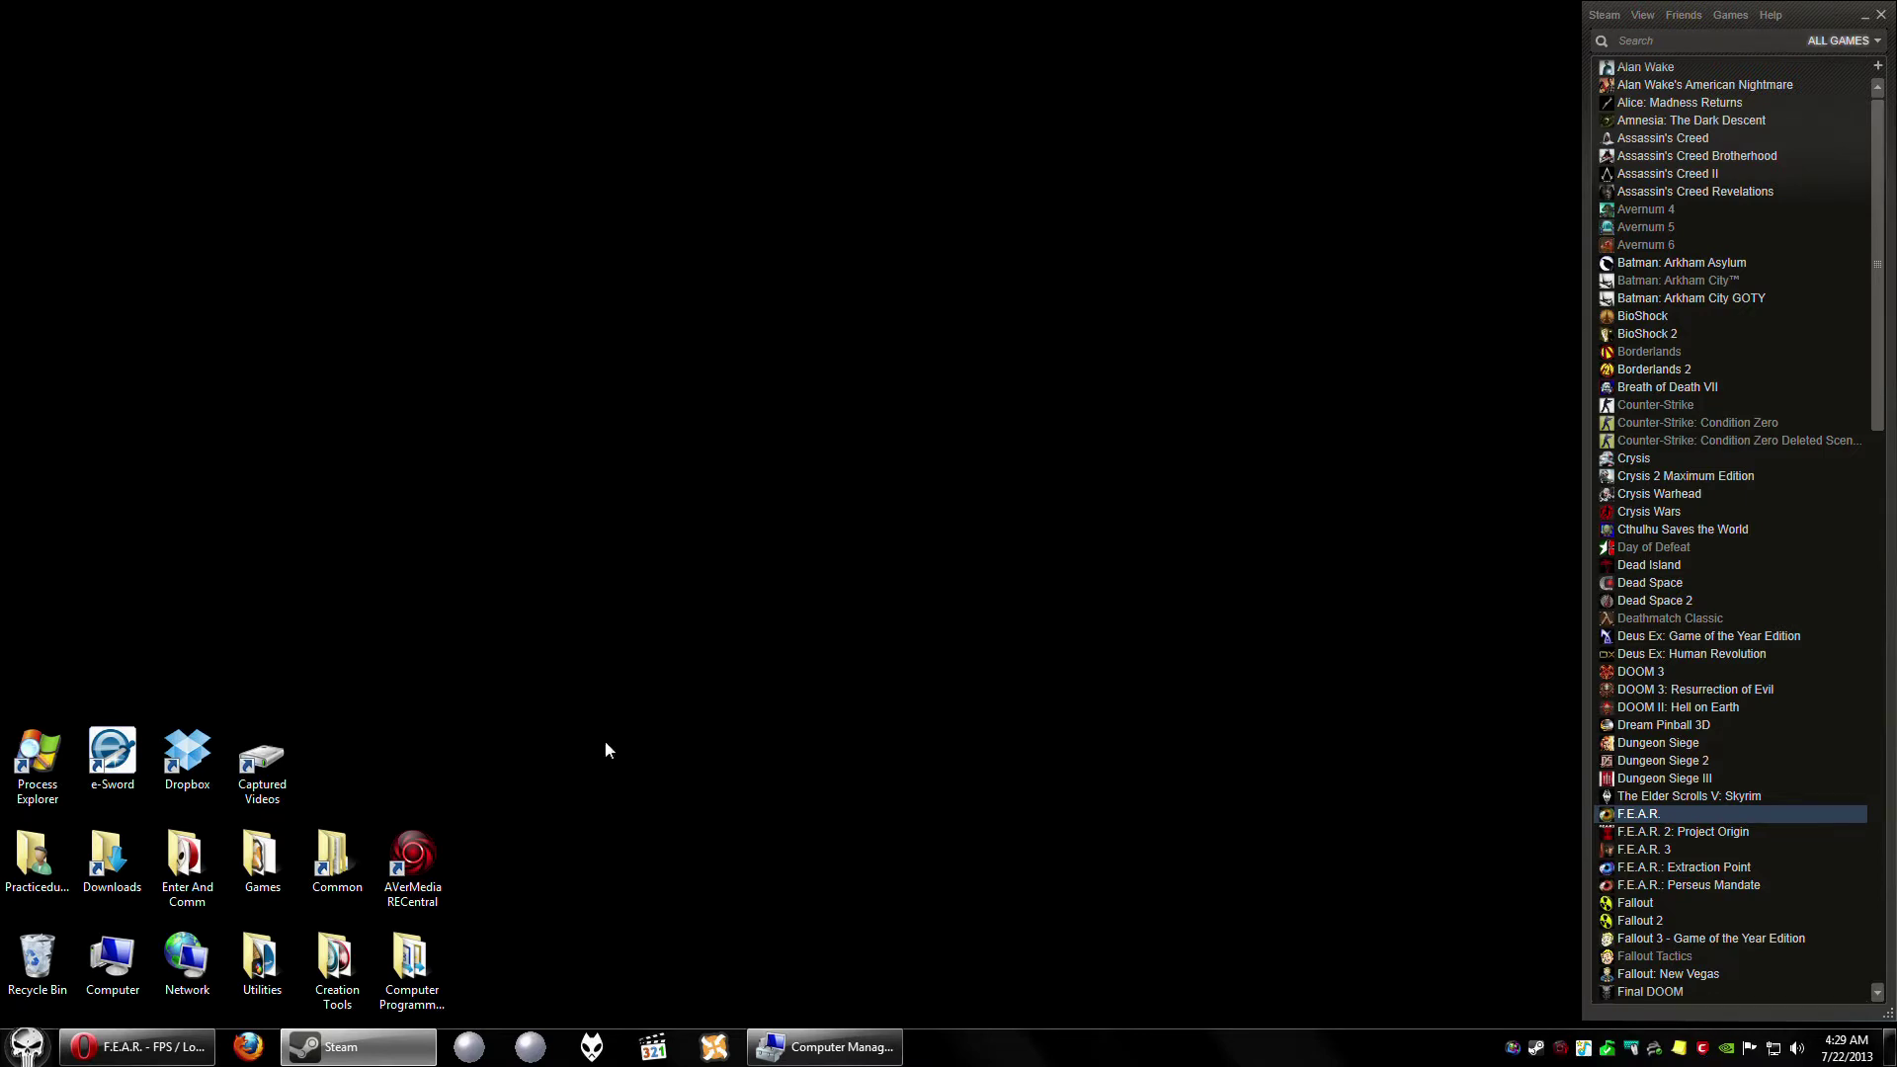
Open Computer Management from the Start menu's Computer entry and centre its window.
left_click(26, 1049)
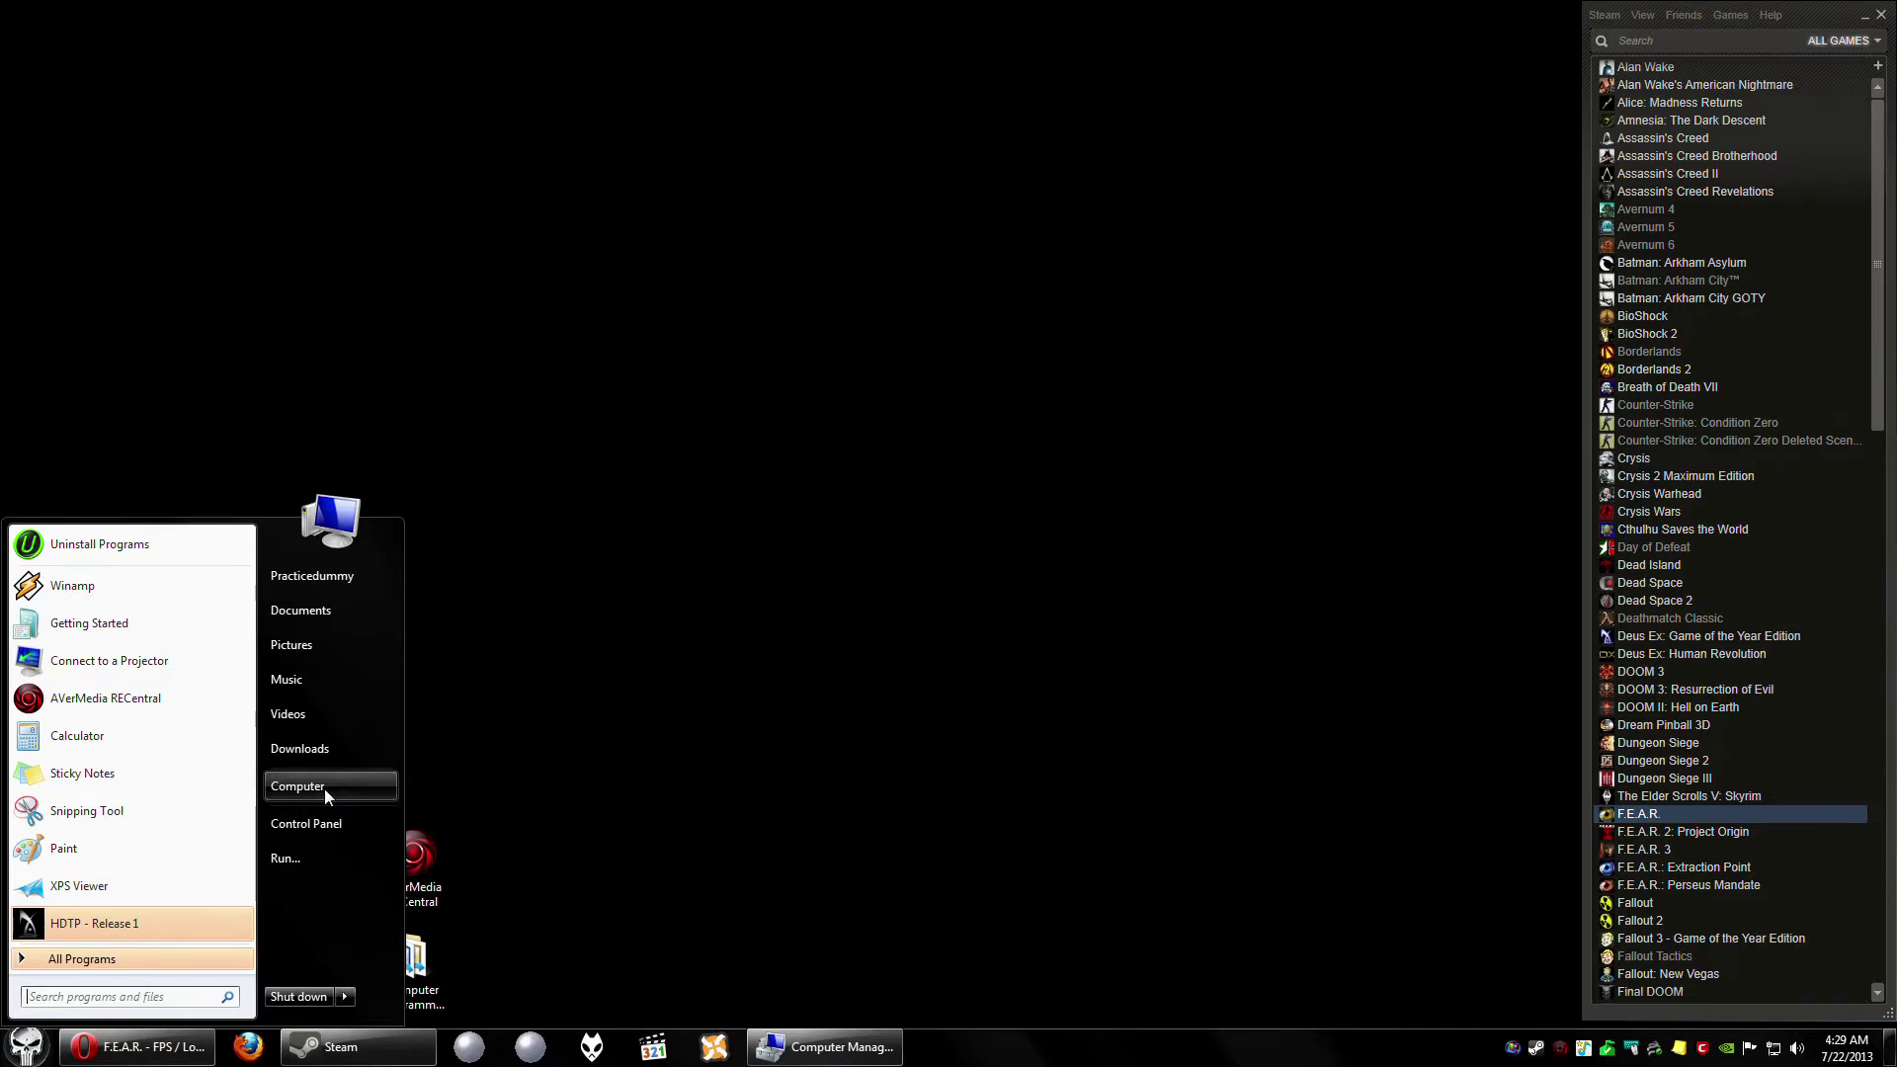
right_click(324, 789)
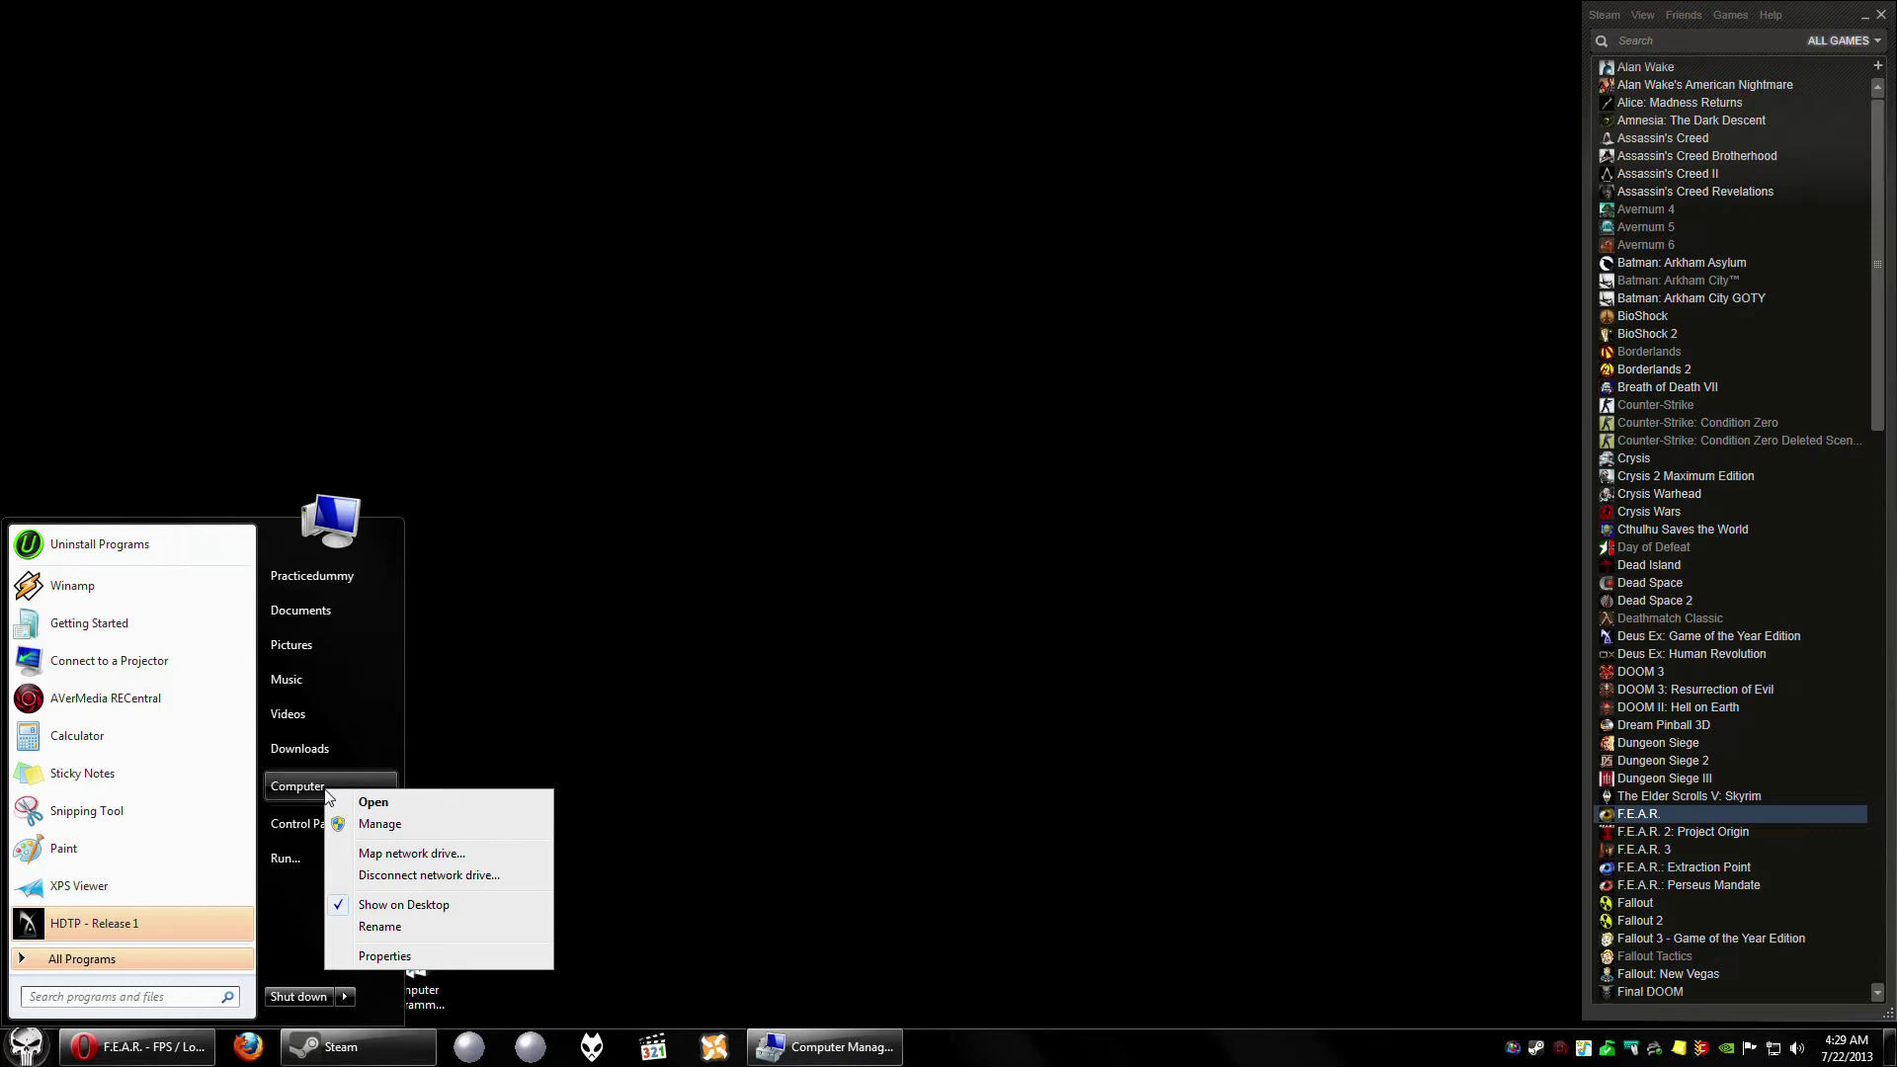
left_click(379, 825)
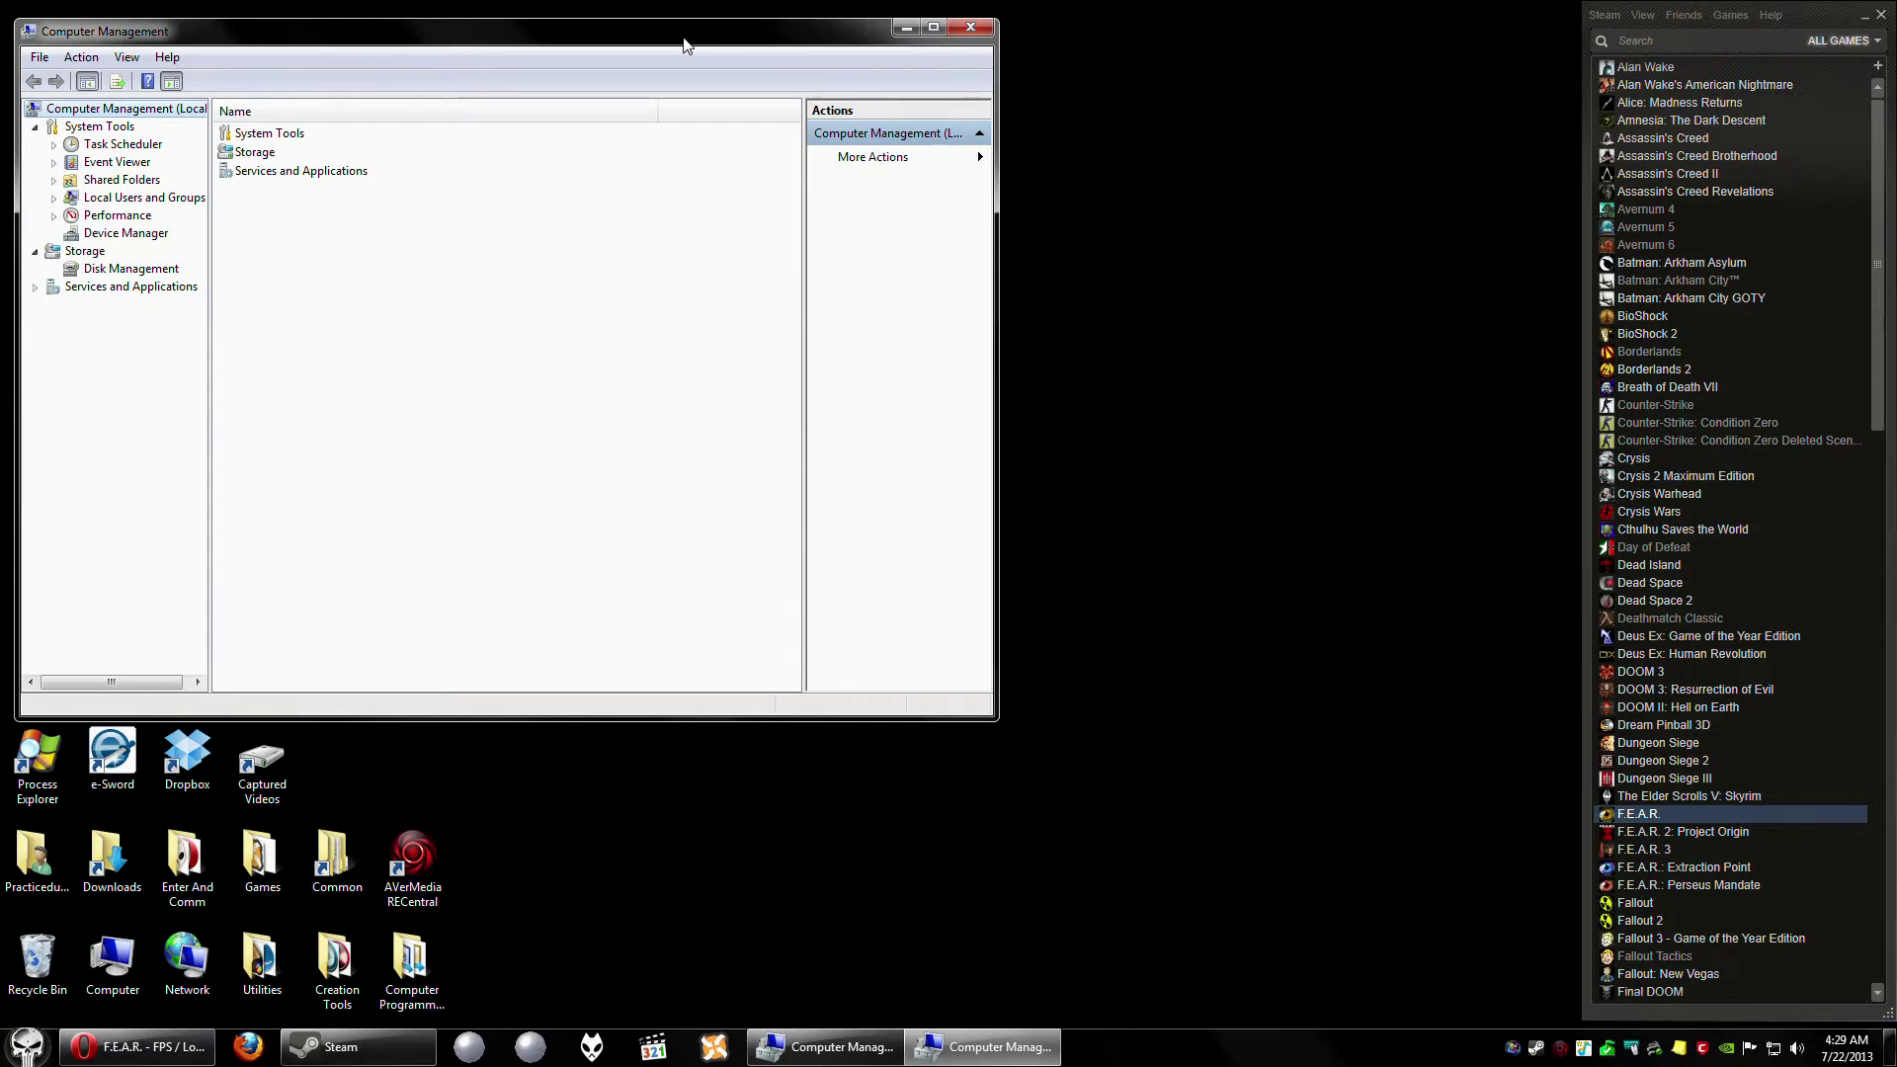
left_click_drag(704, 39, 985, 270)
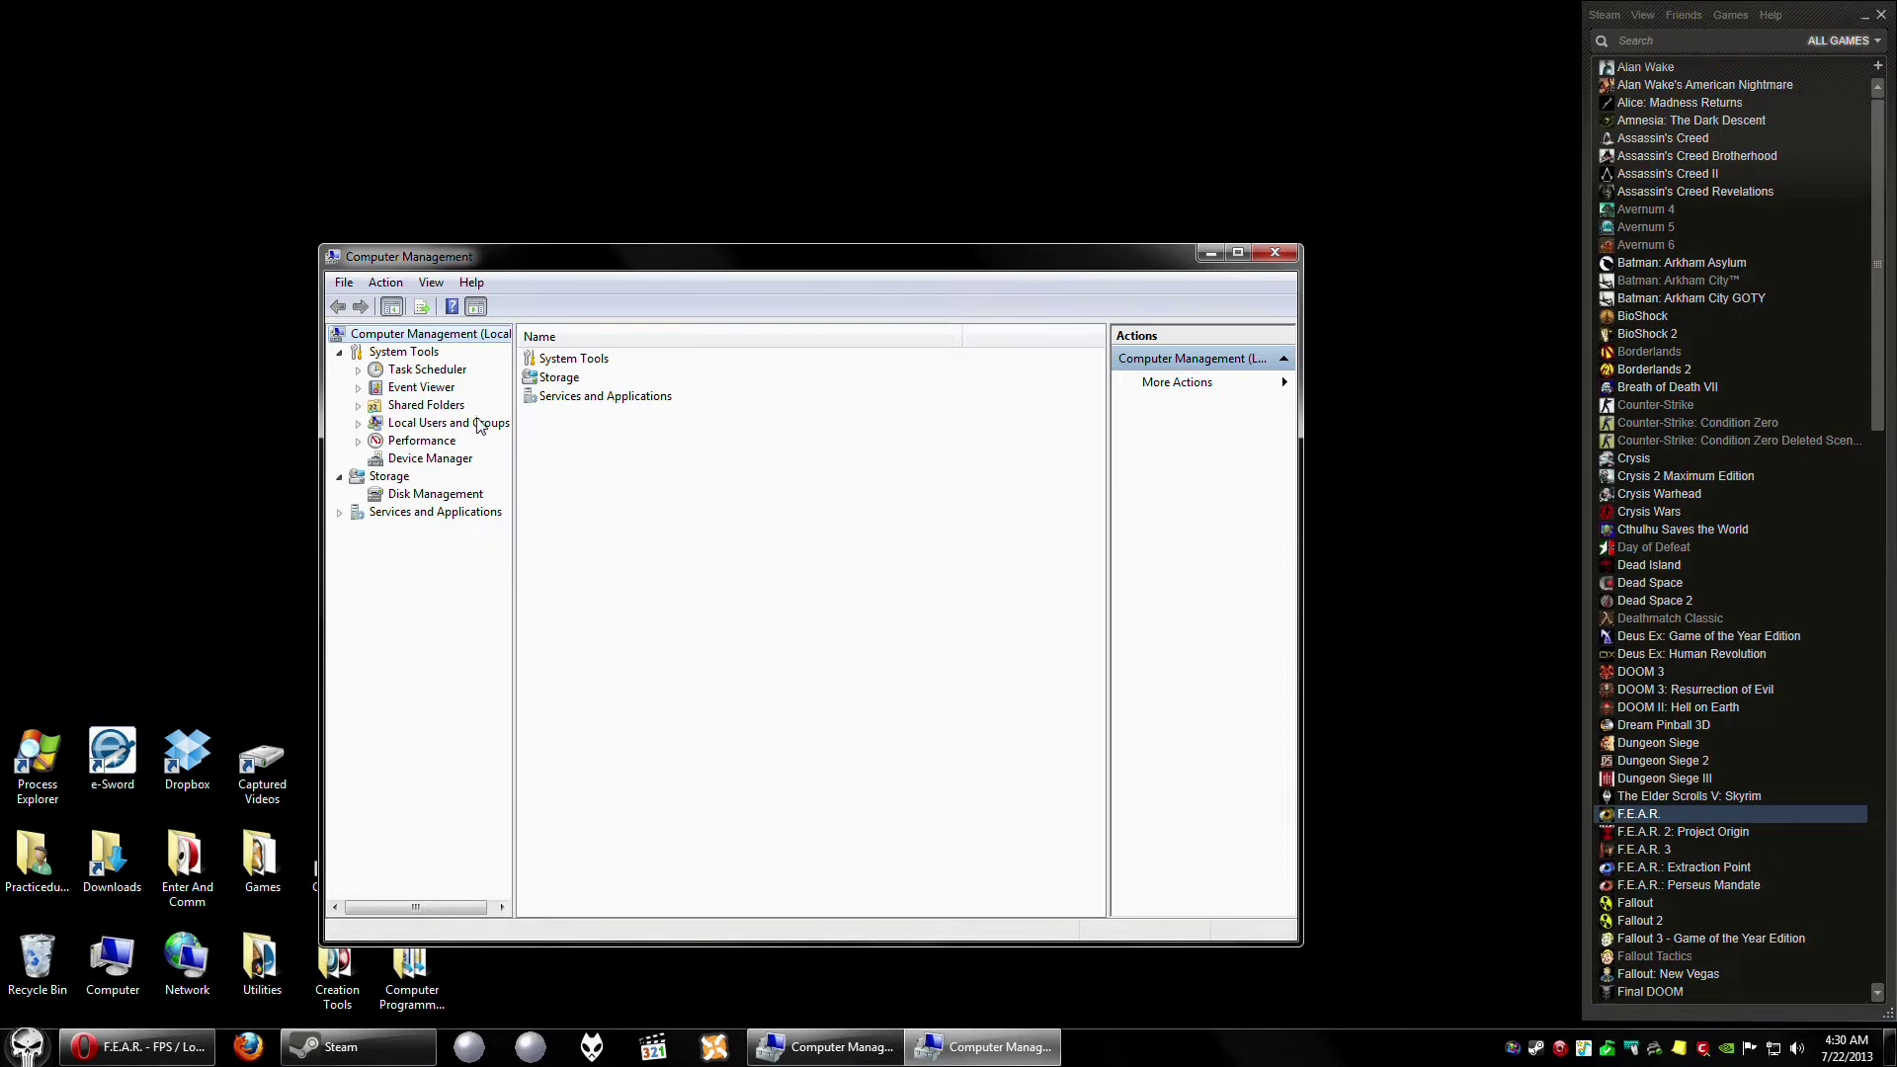
Show Device Manager and check an HID-compliant device's options without changing anything.
left_click(431, 460)
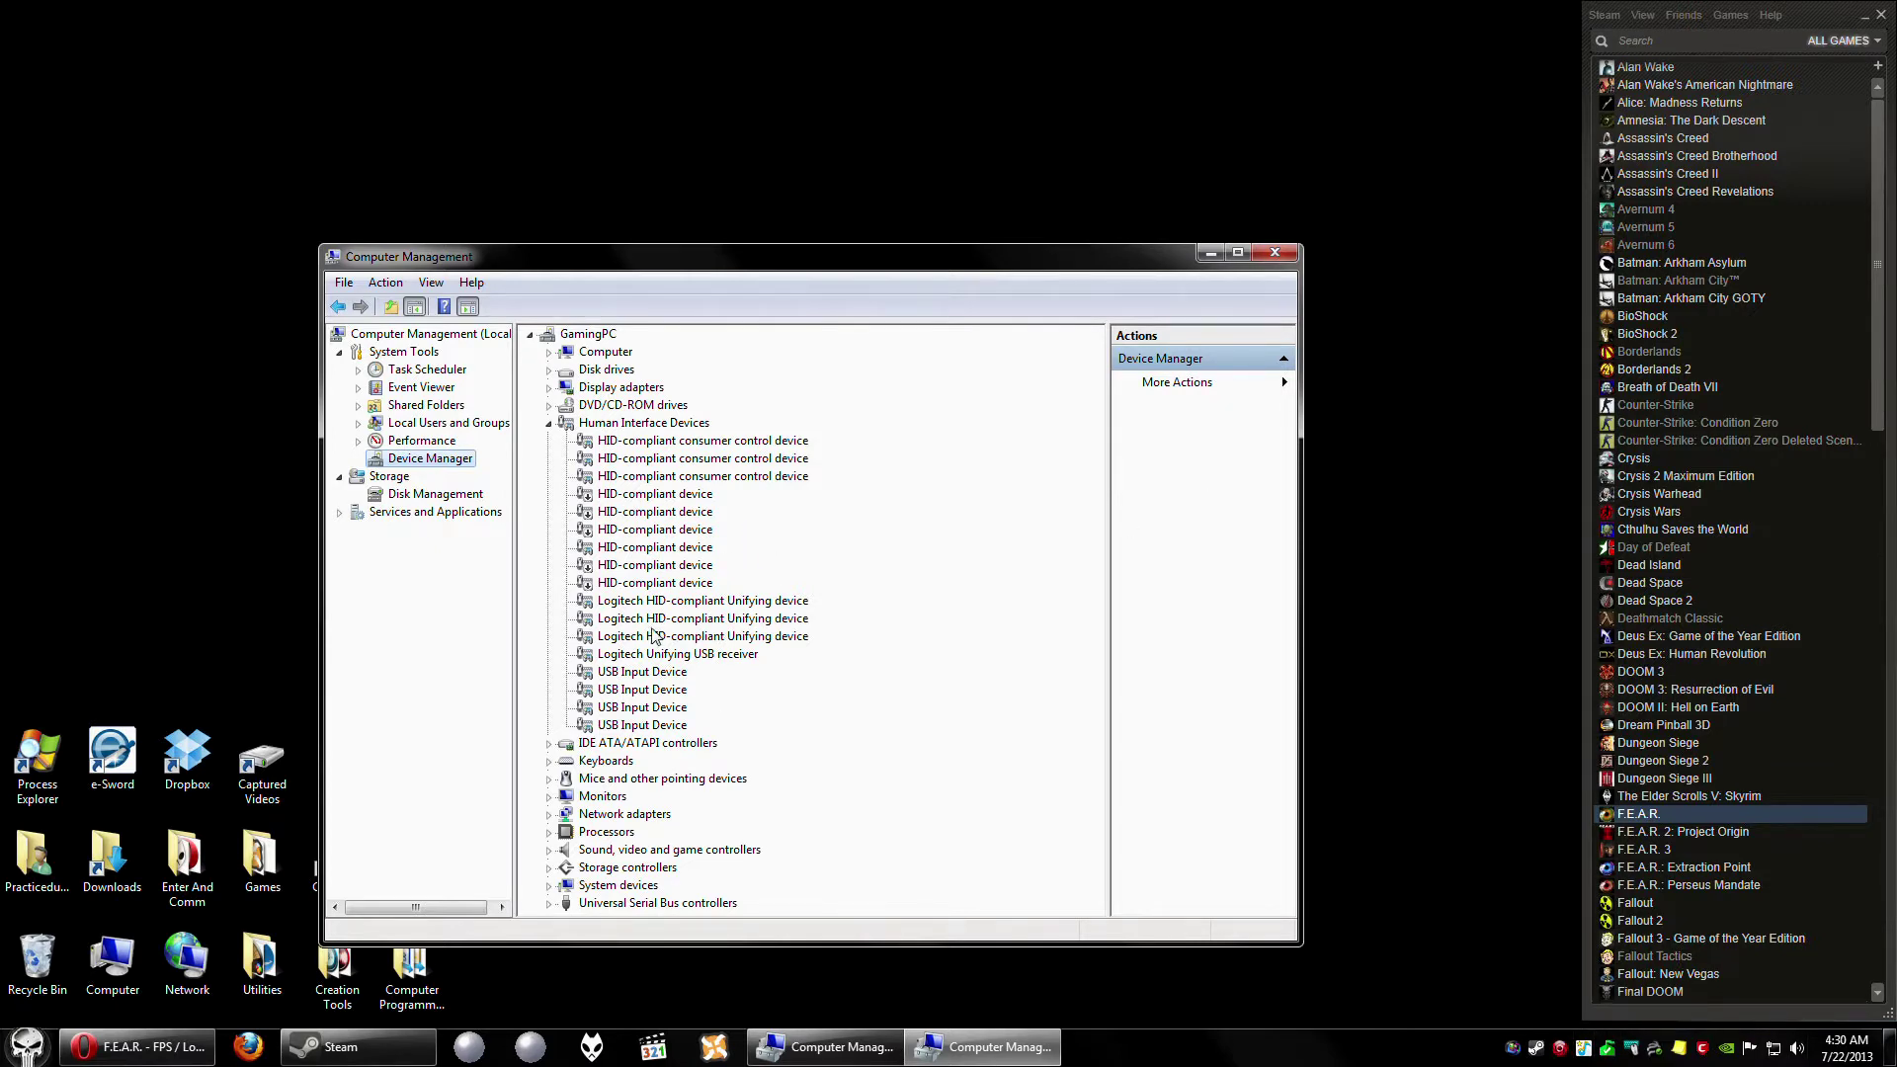
right_click(705, 497)
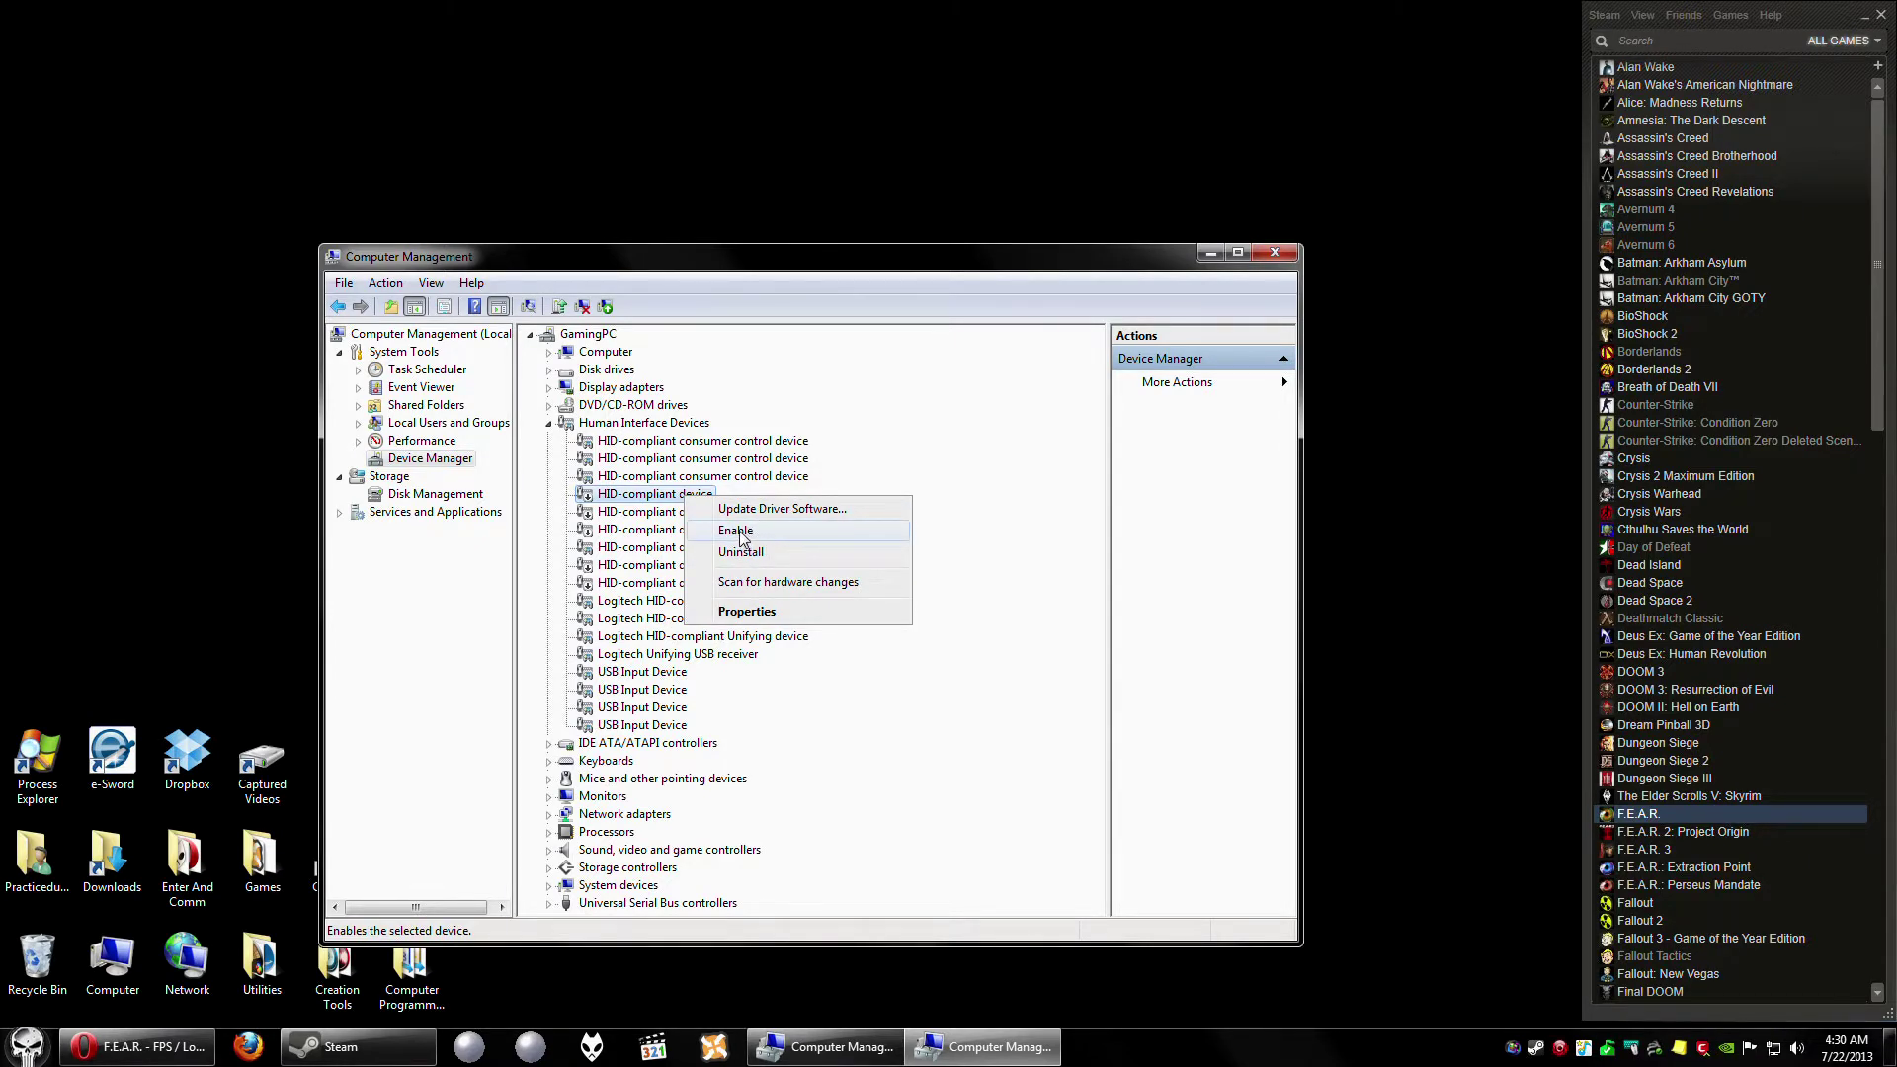
left_click(1019, 531)
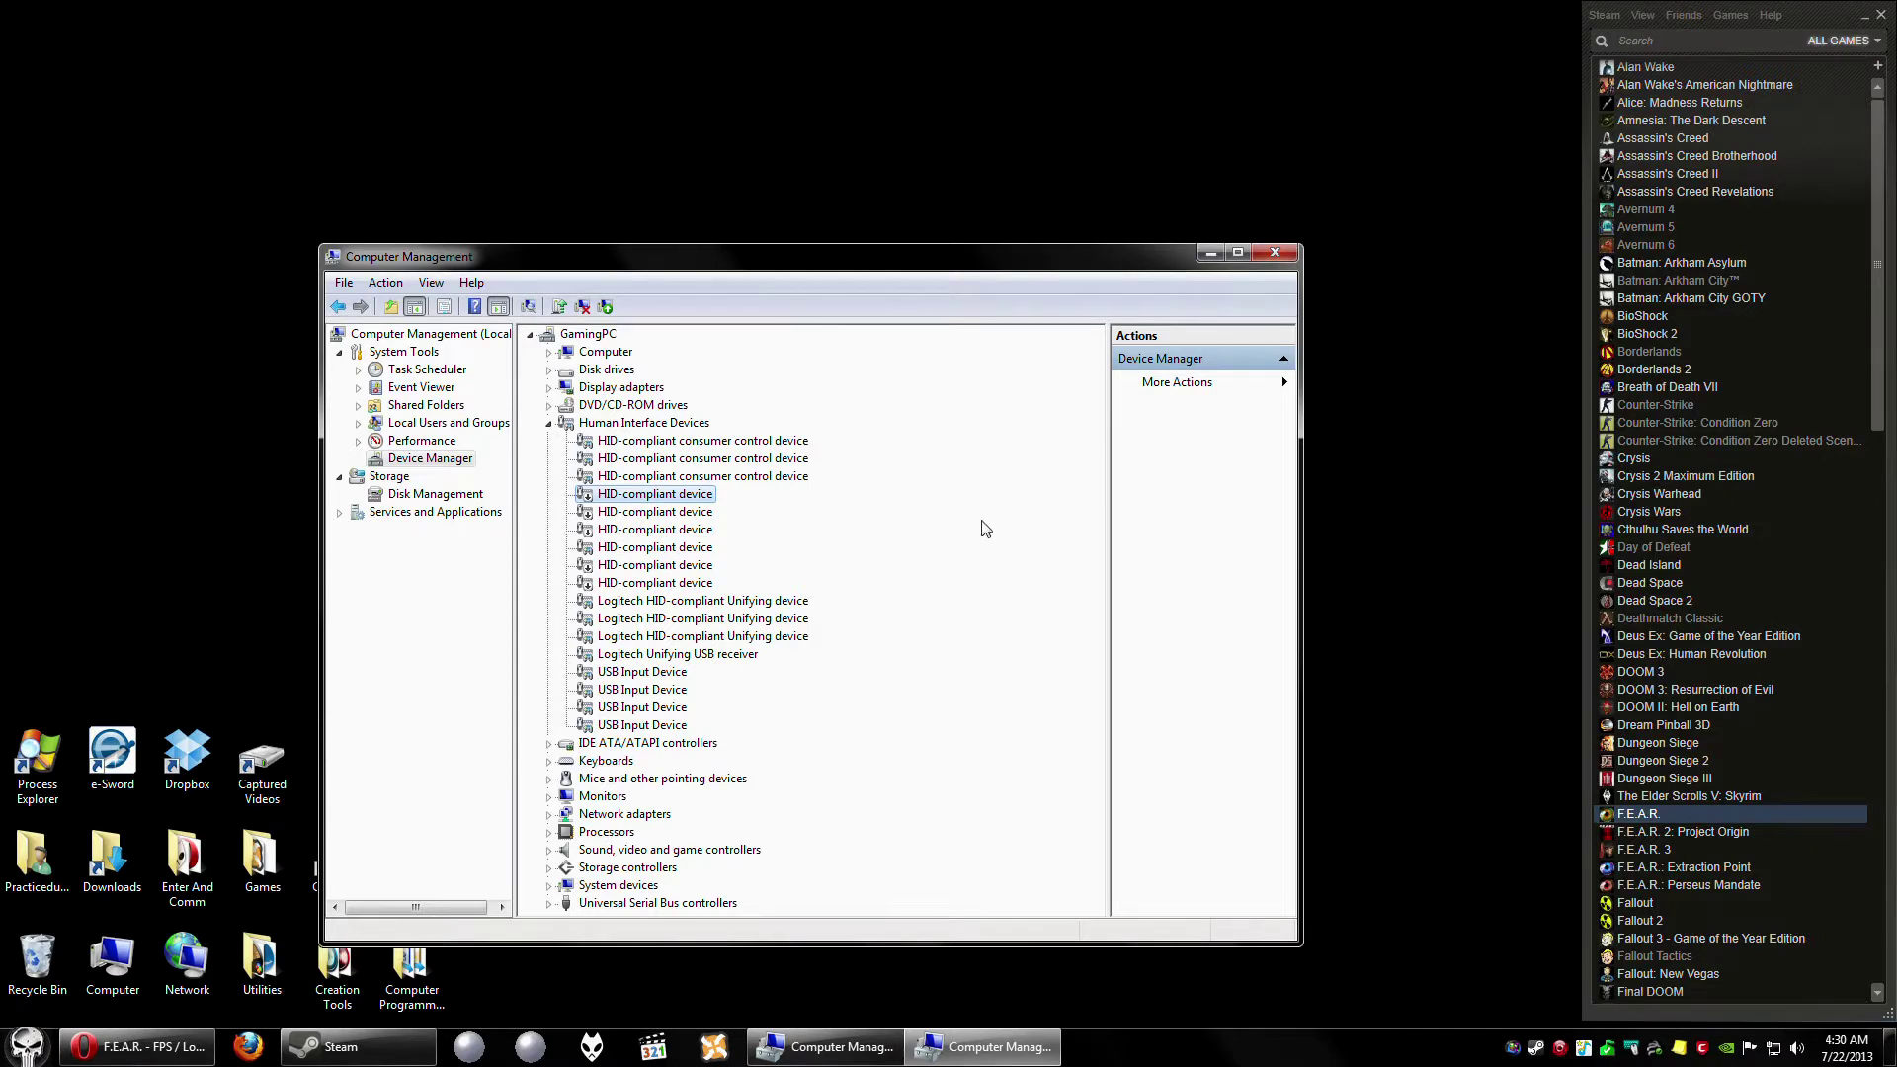
Close Computer Management and load the Infiltration checkpoint from Single player > Load game.
left_click(1273, 254)
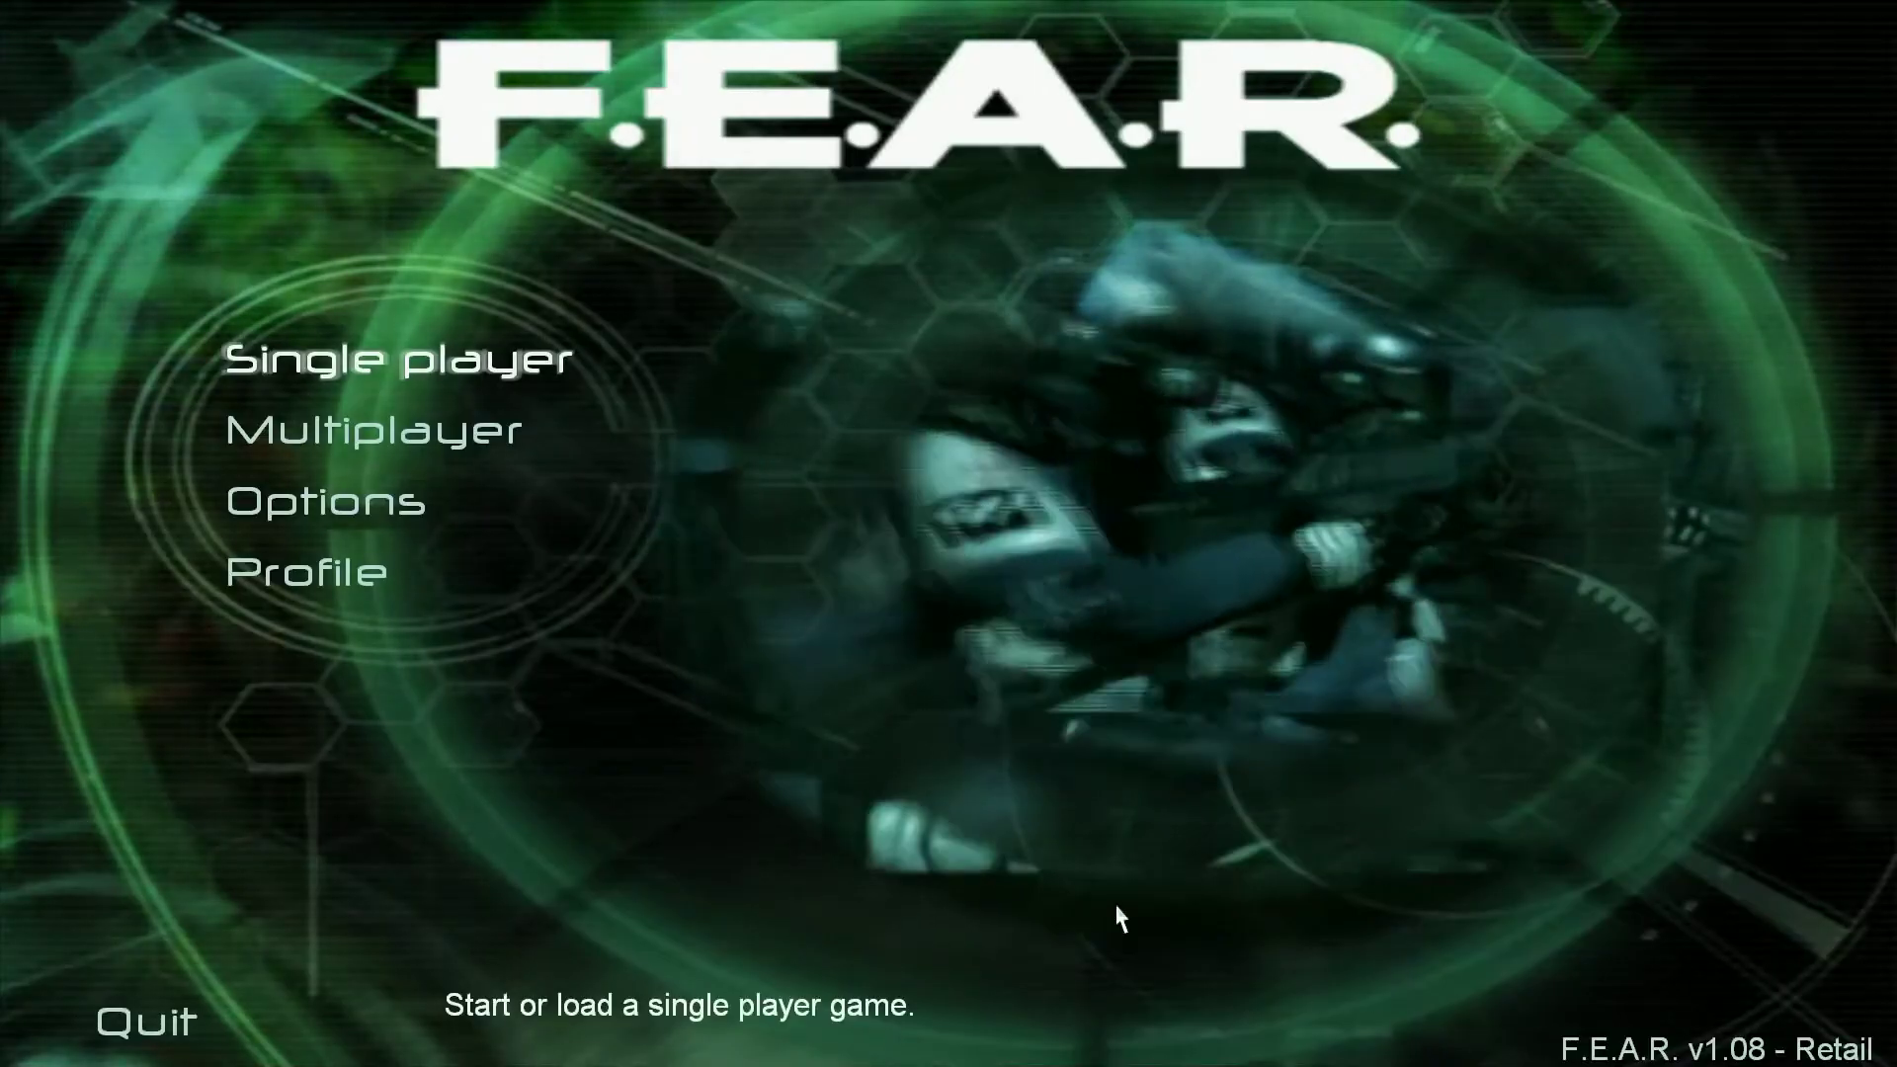
left_click(526, 371)
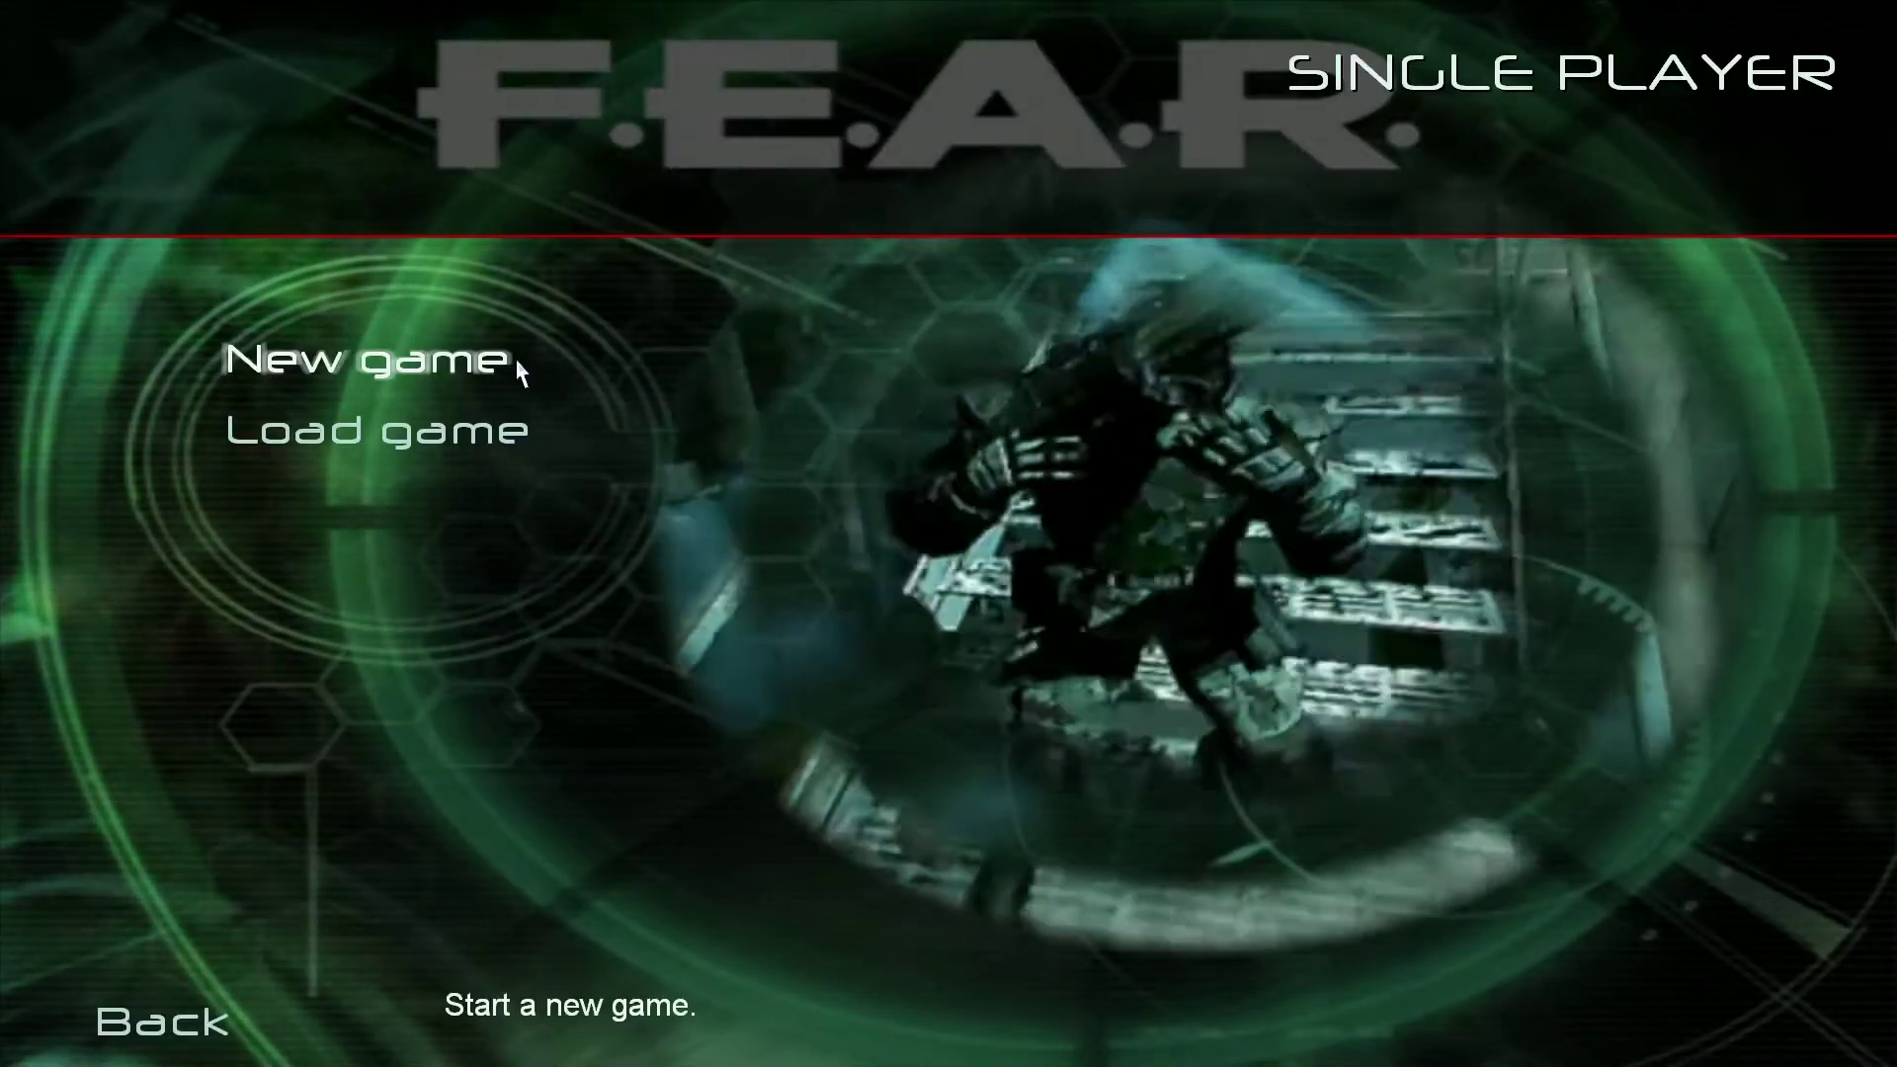
left_click(489, 430)
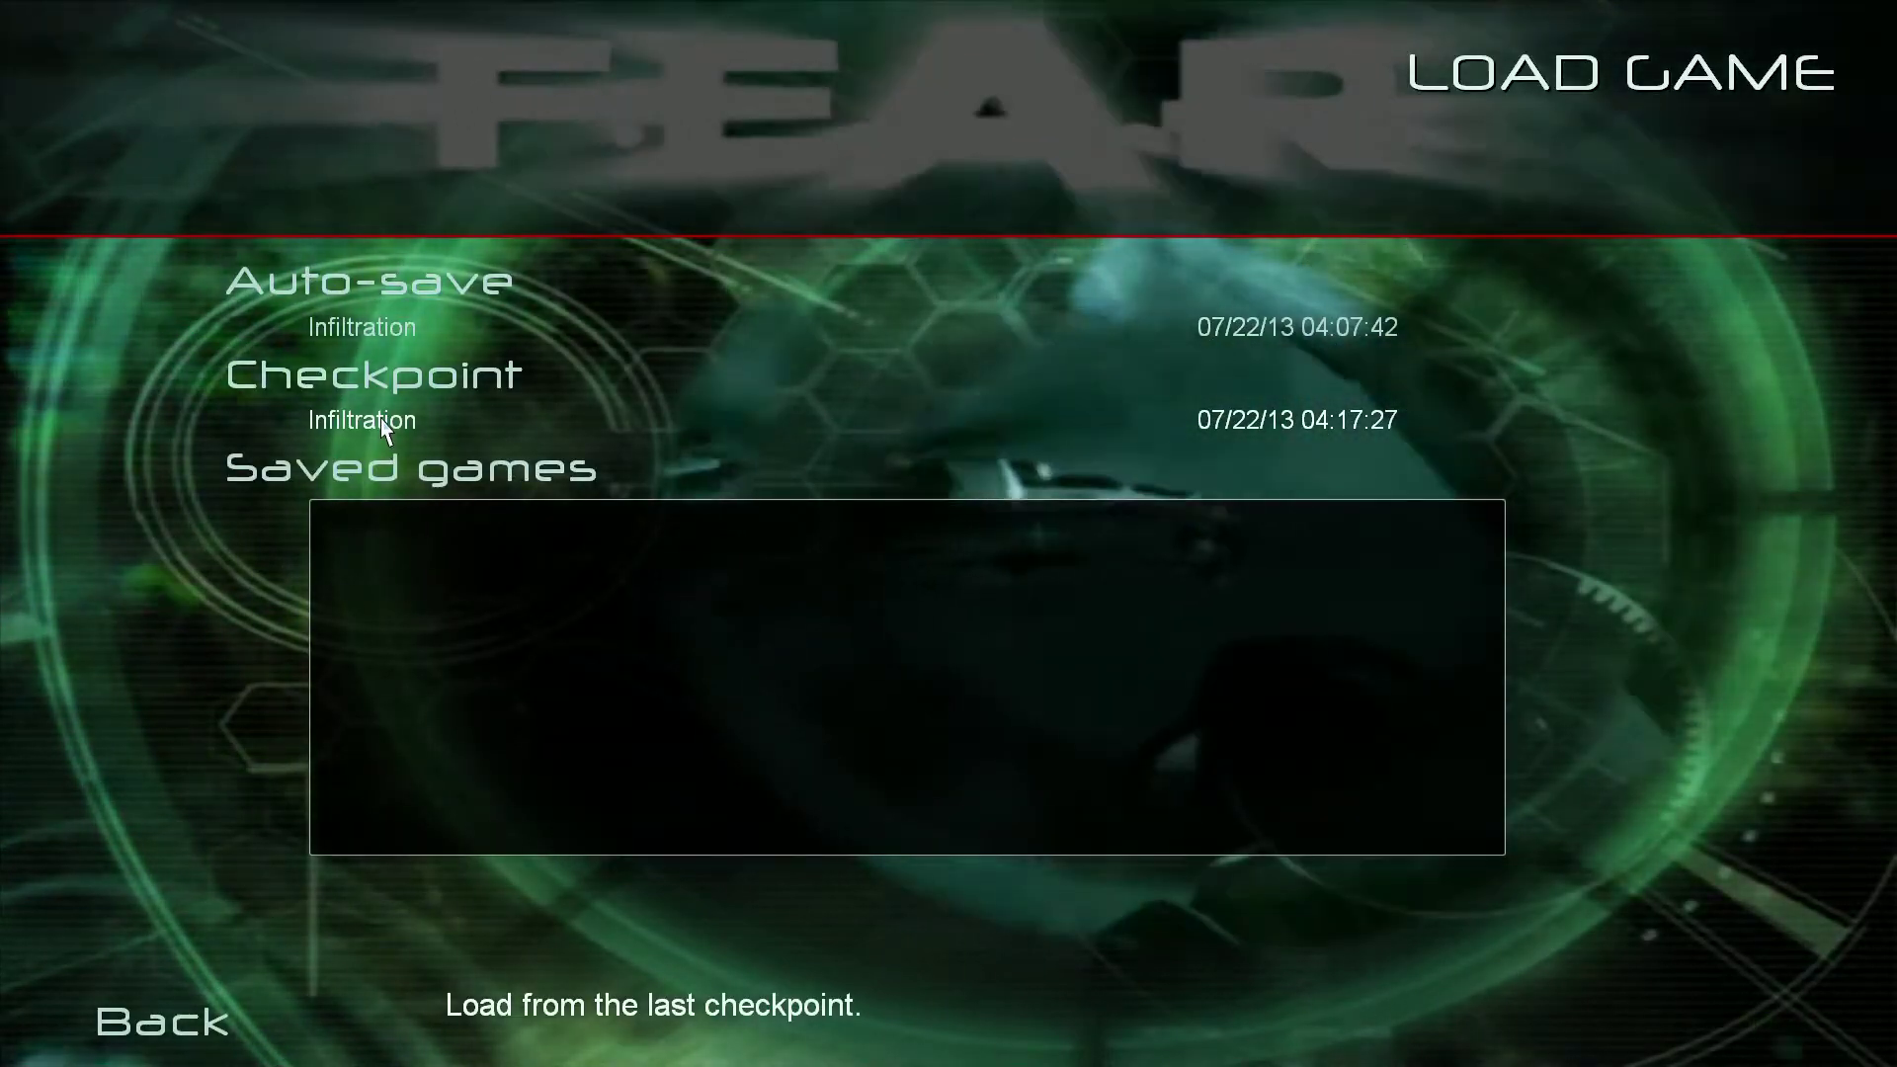
left_click(383, 430)
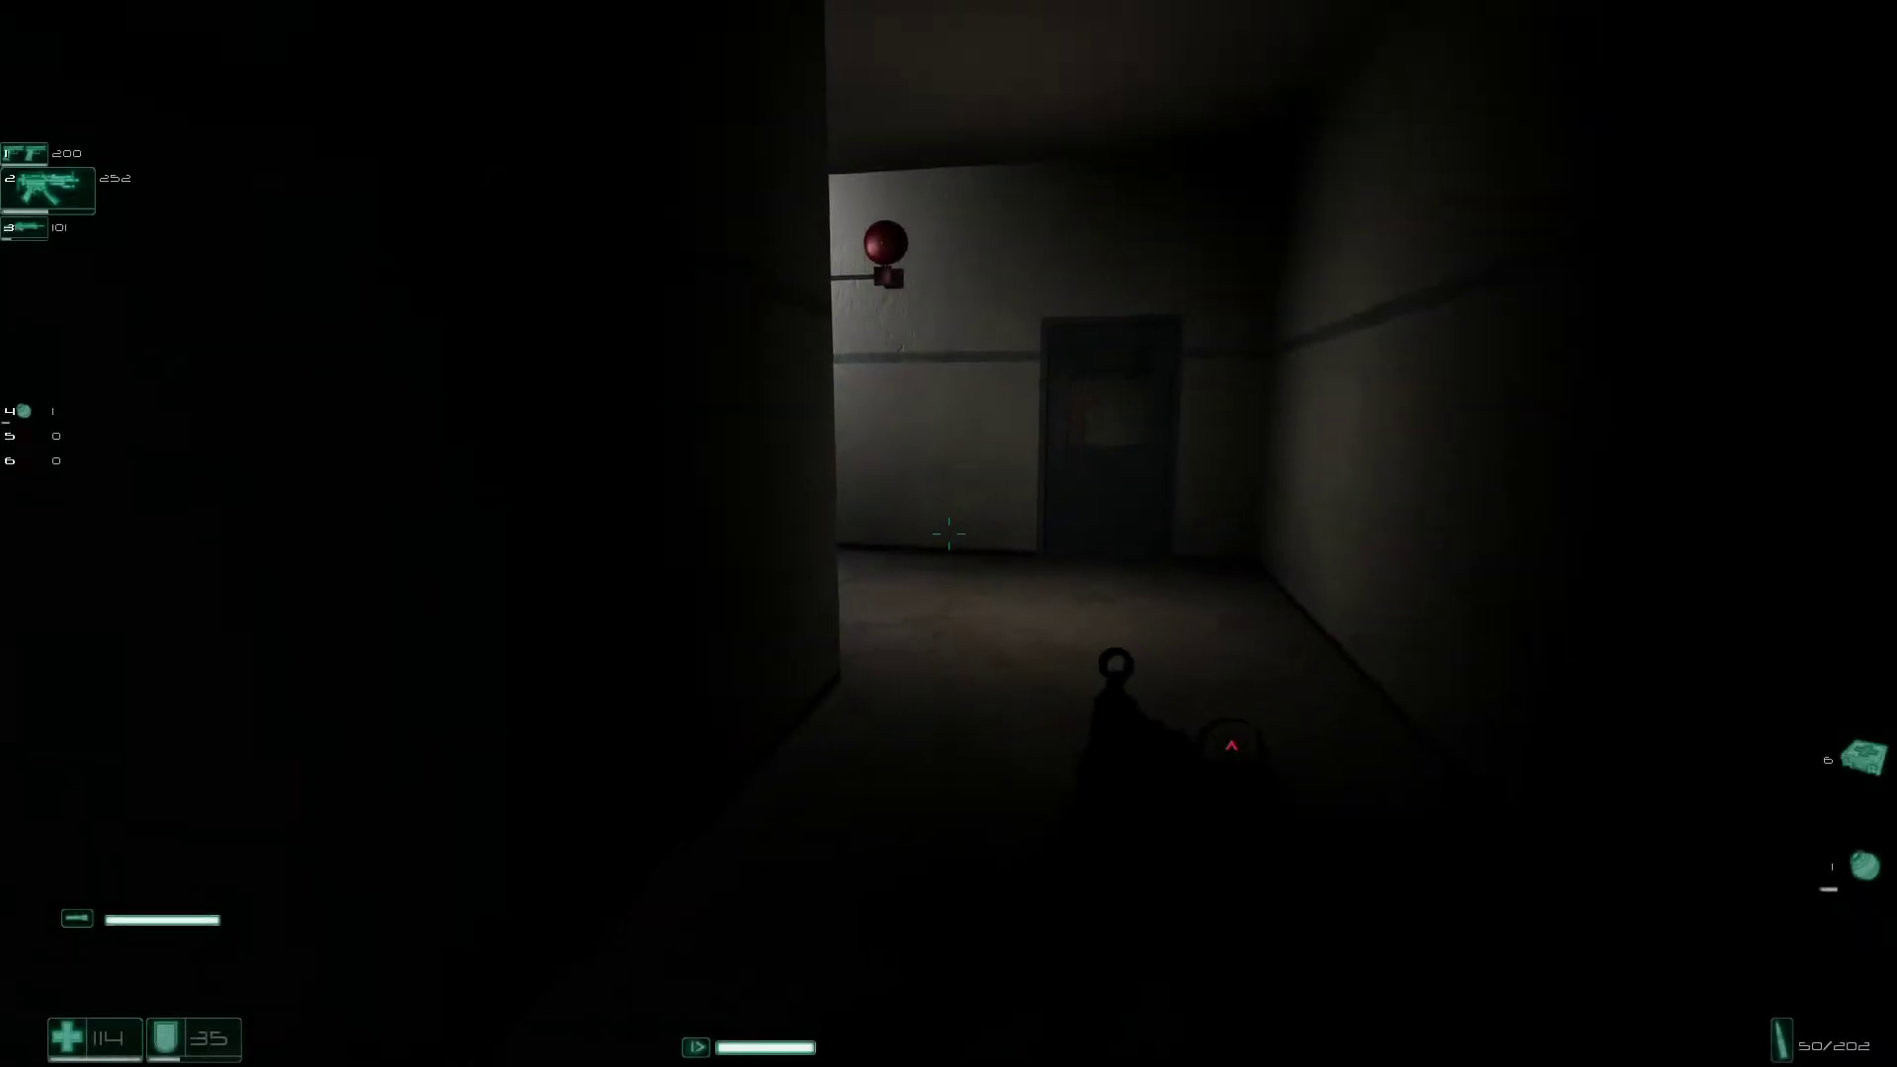
Walk through the corridors to the dark room and activate the laptop.
key("w")
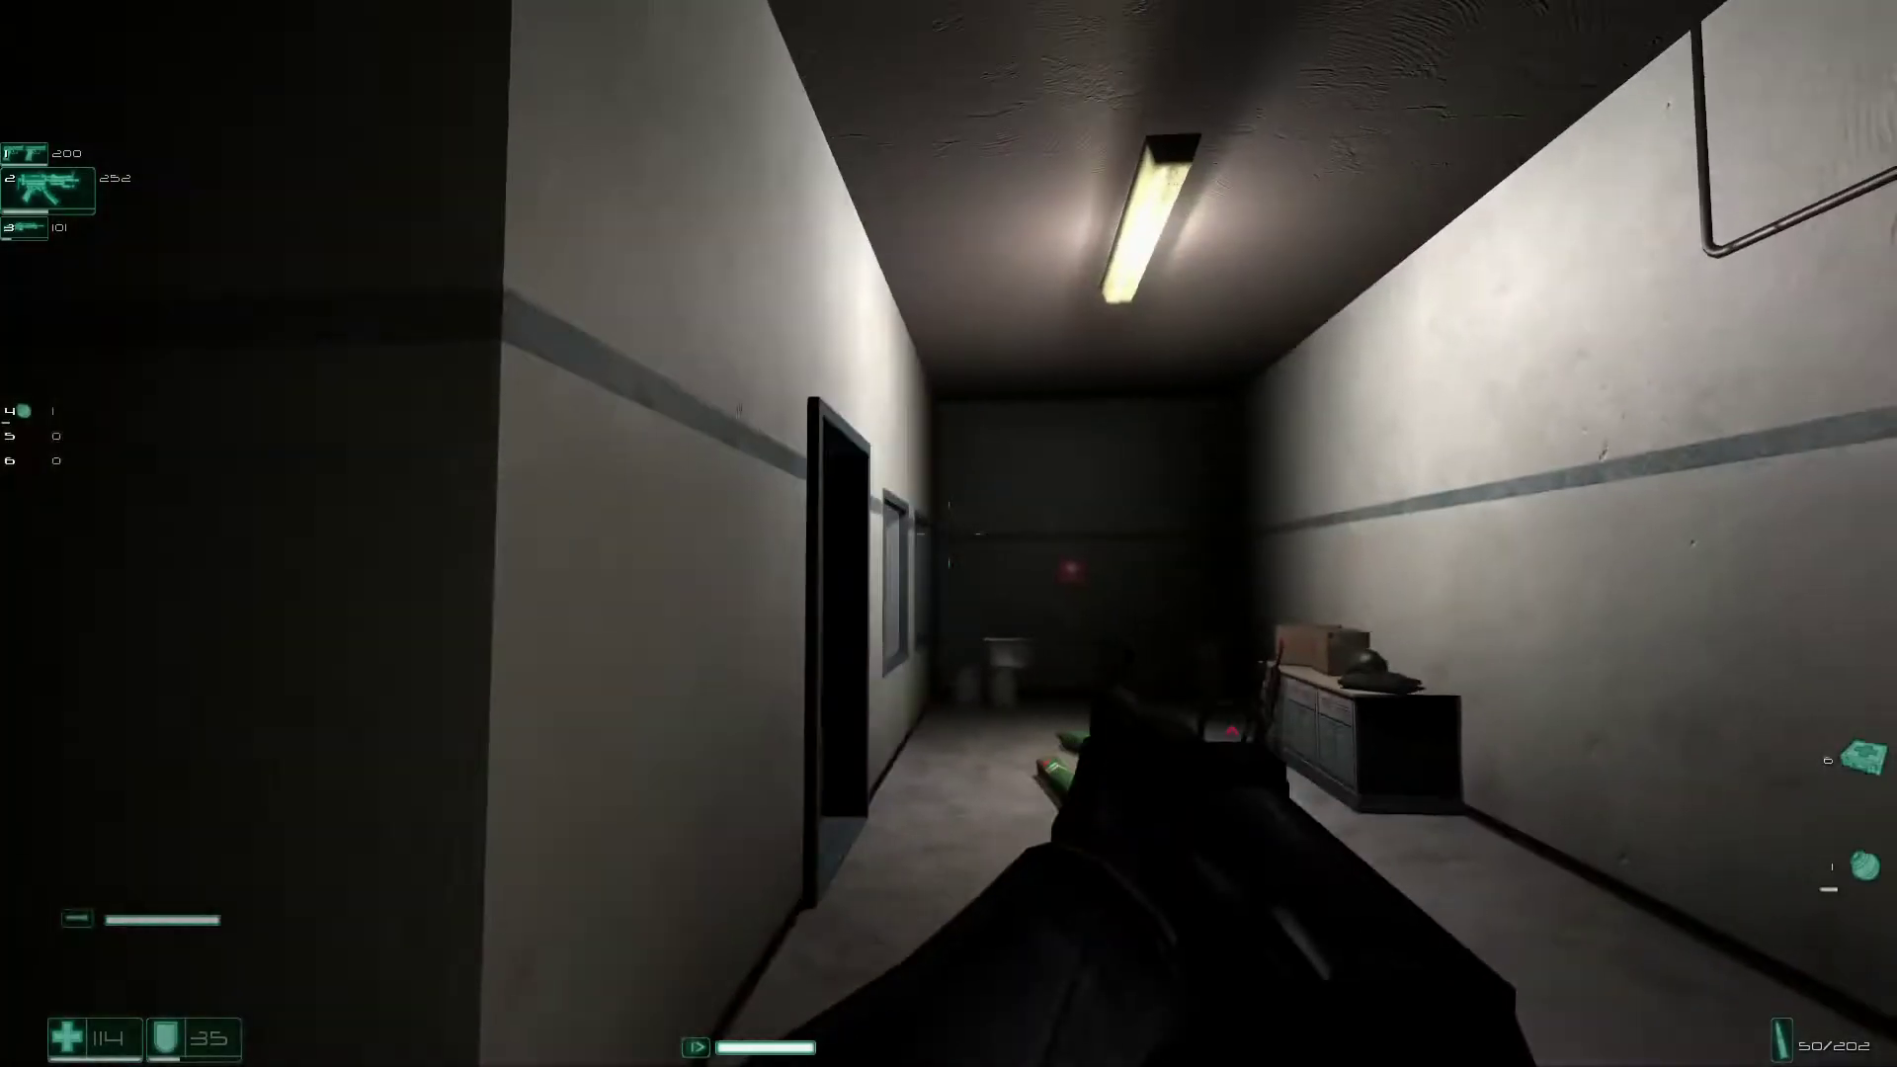
key("w")
key("f")
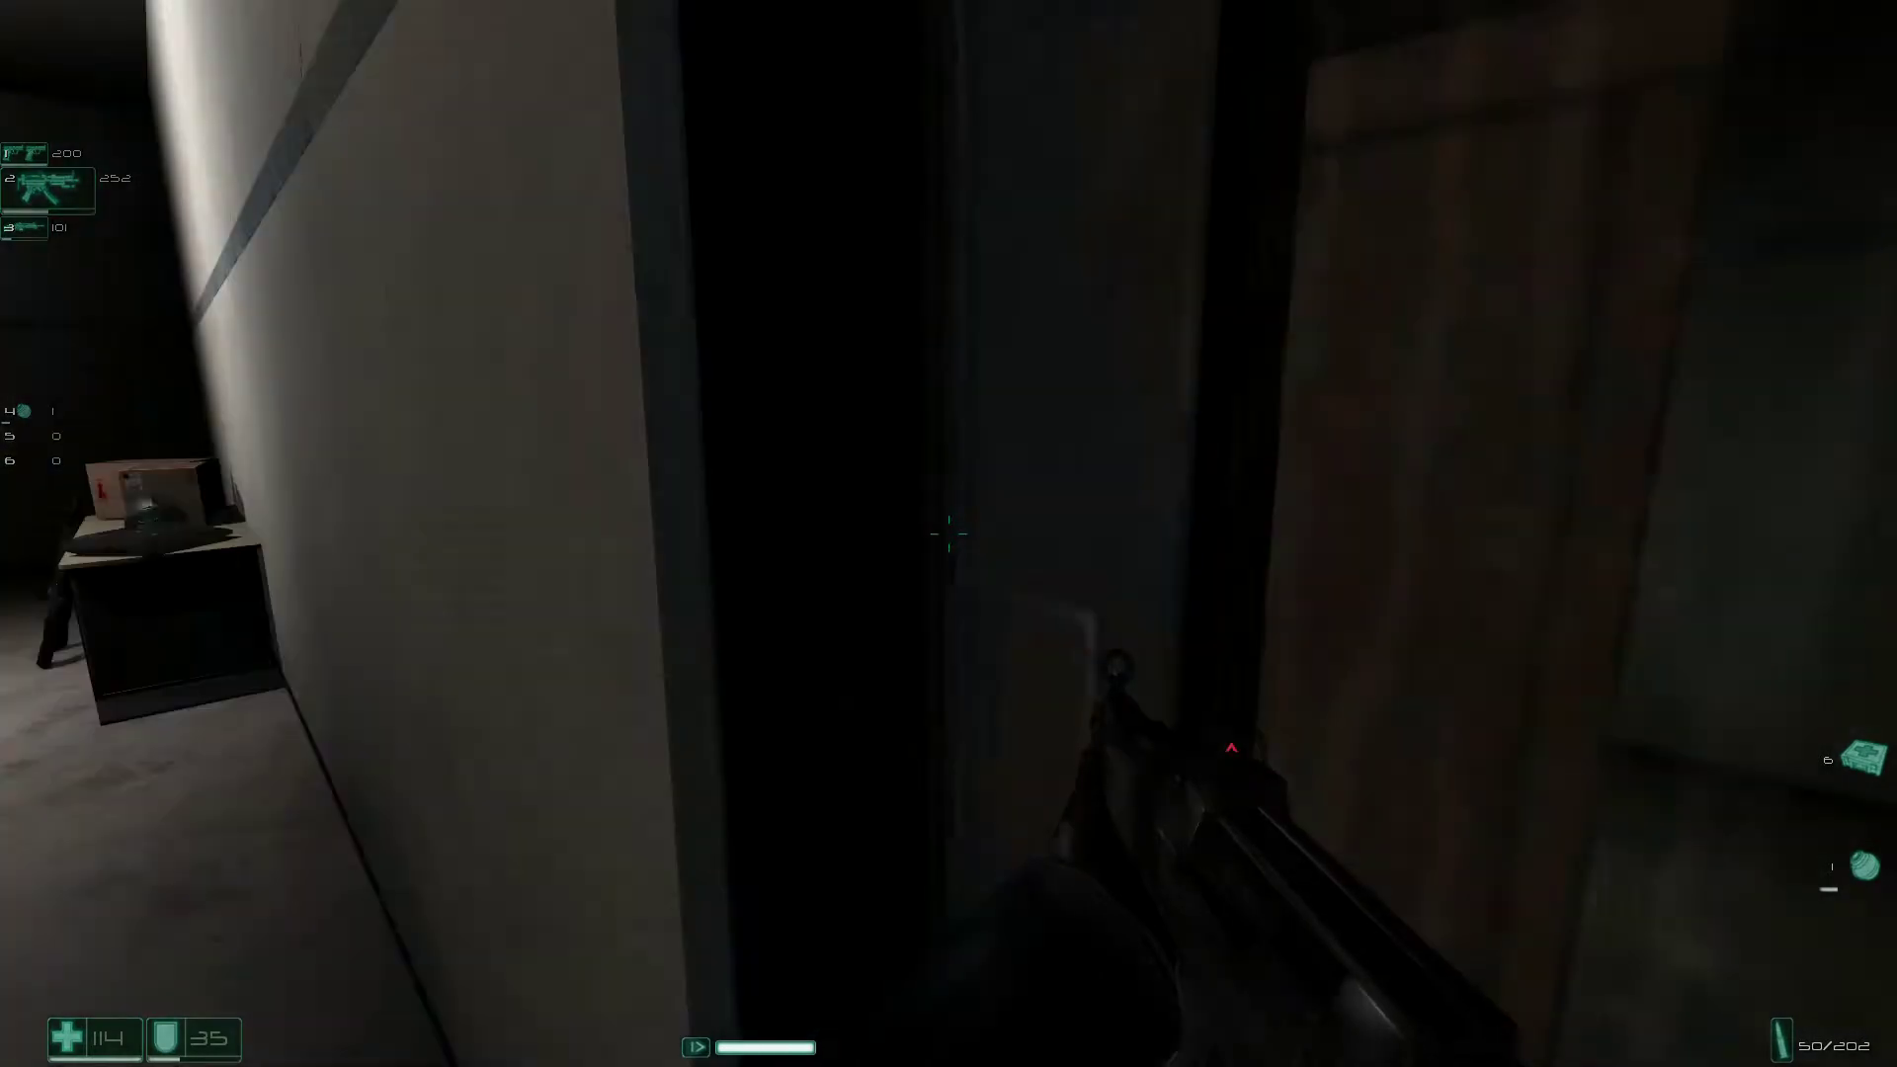
key("w")
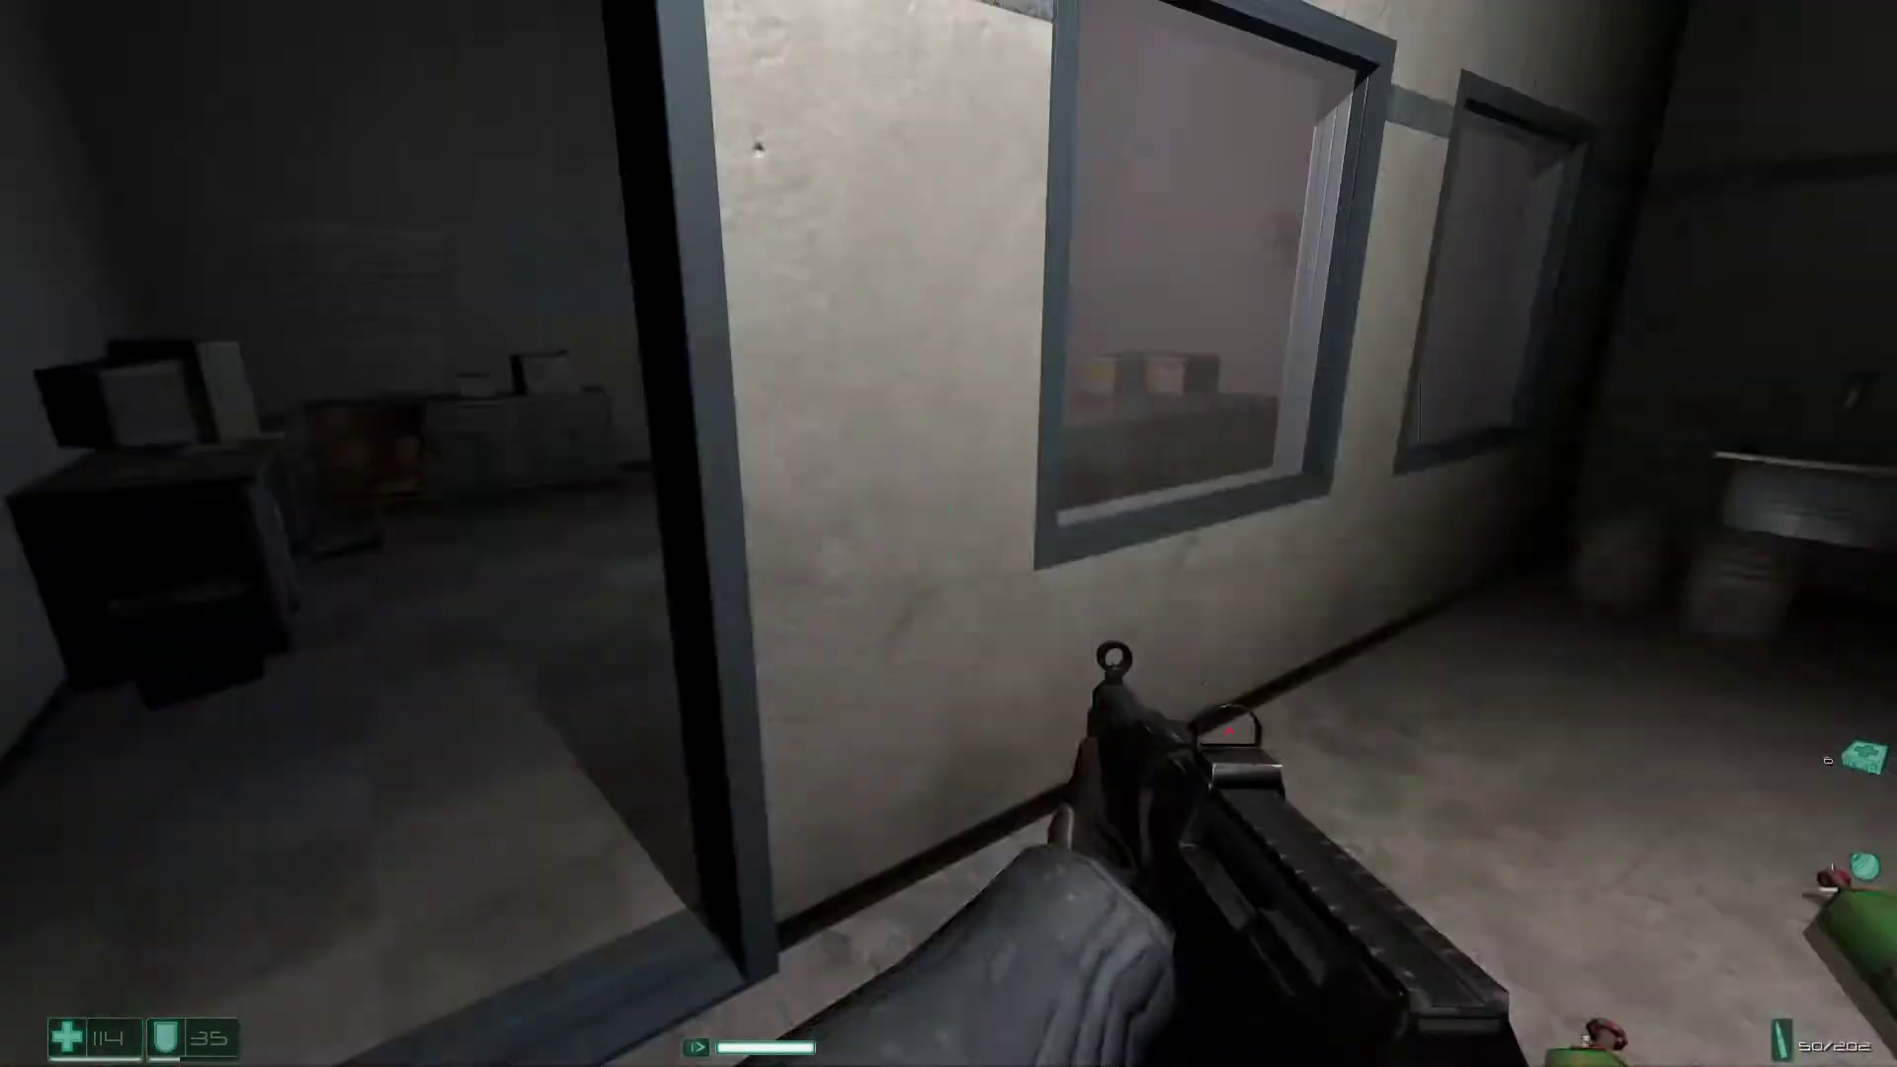
key("w")
key("w")
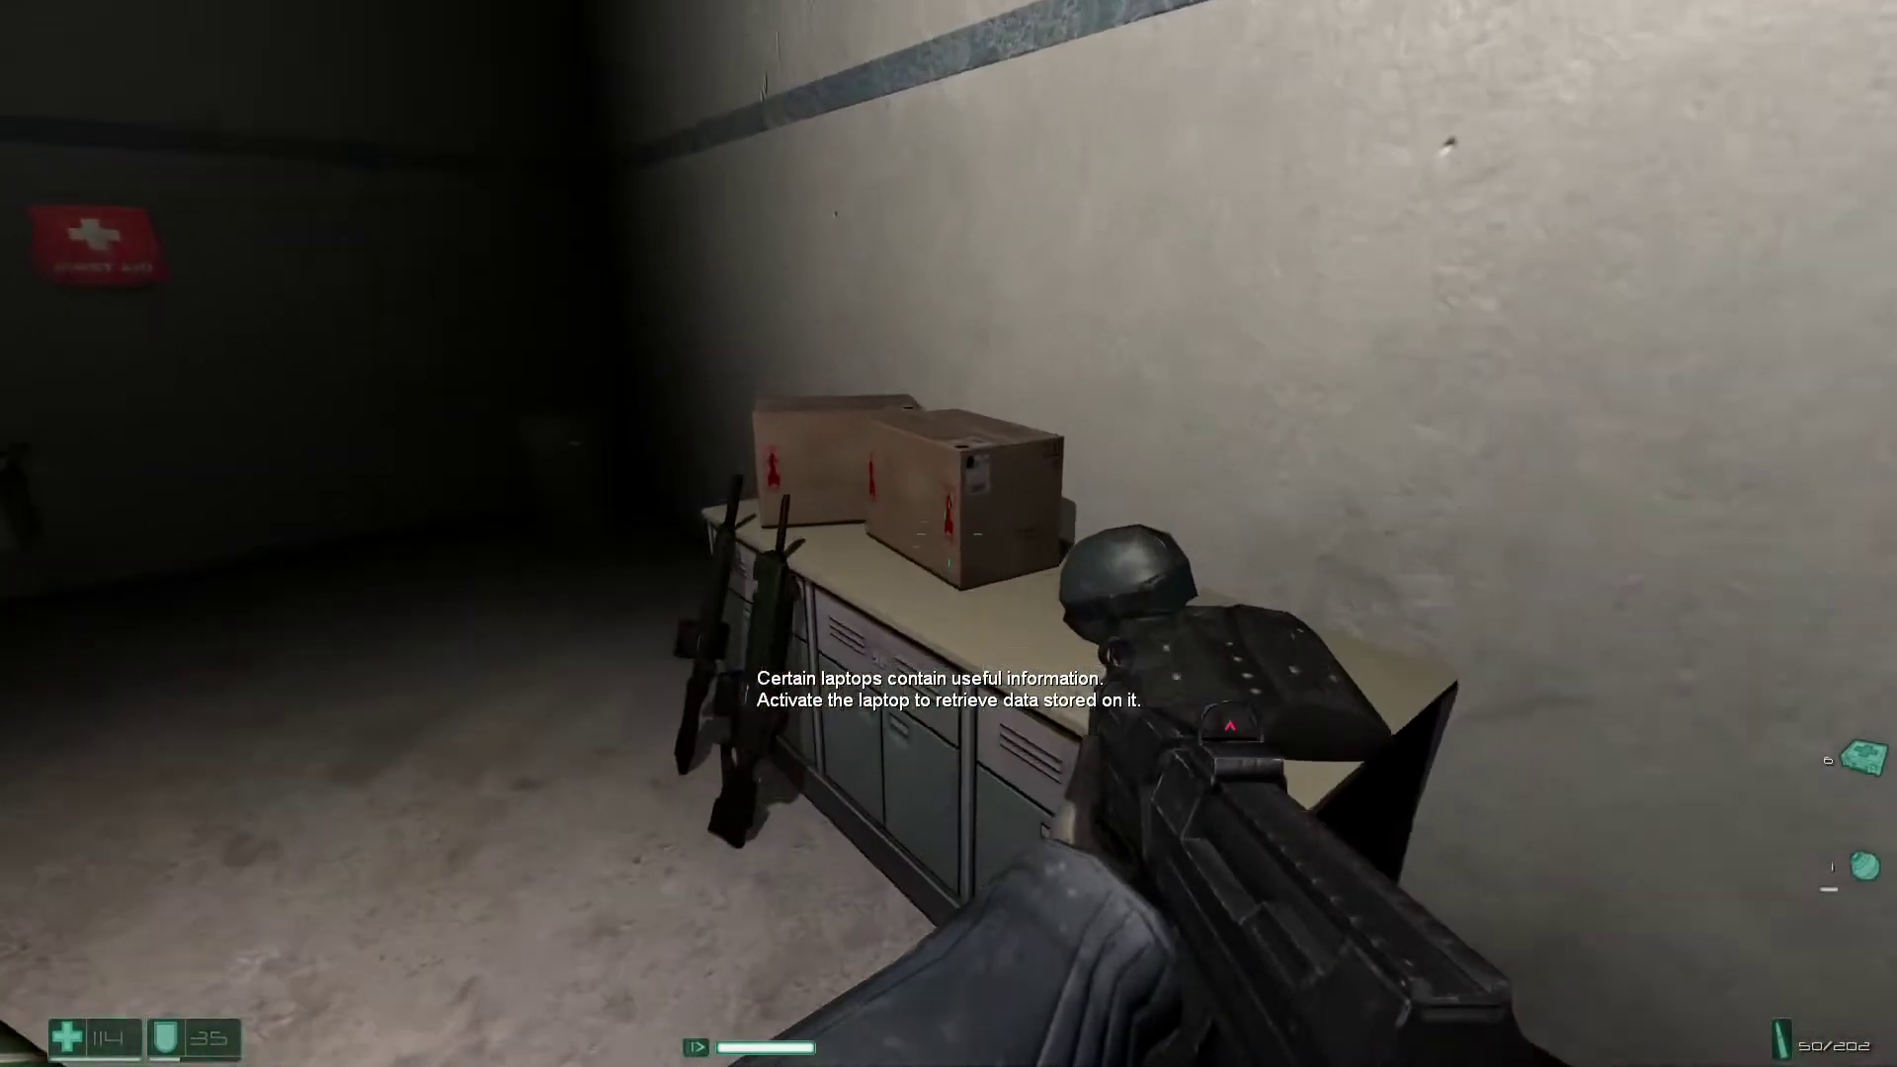
key("a")
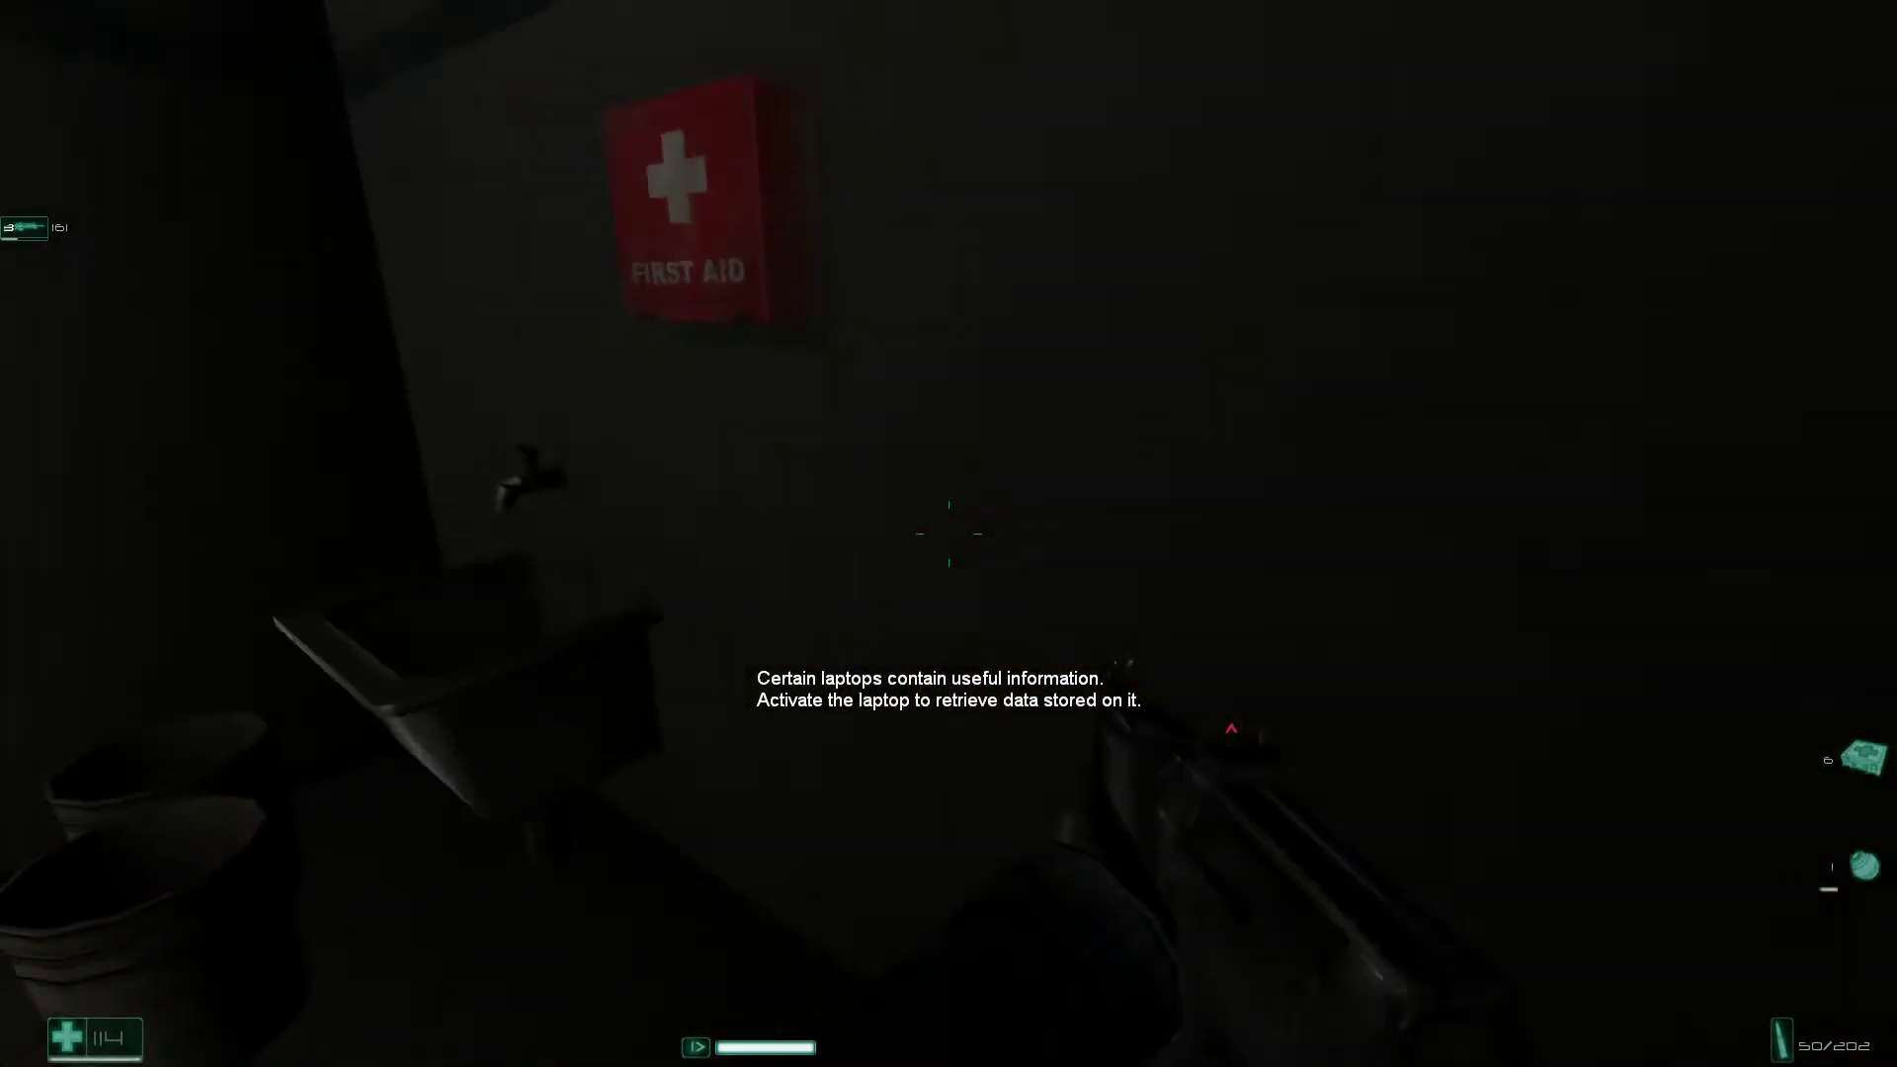
key("w")
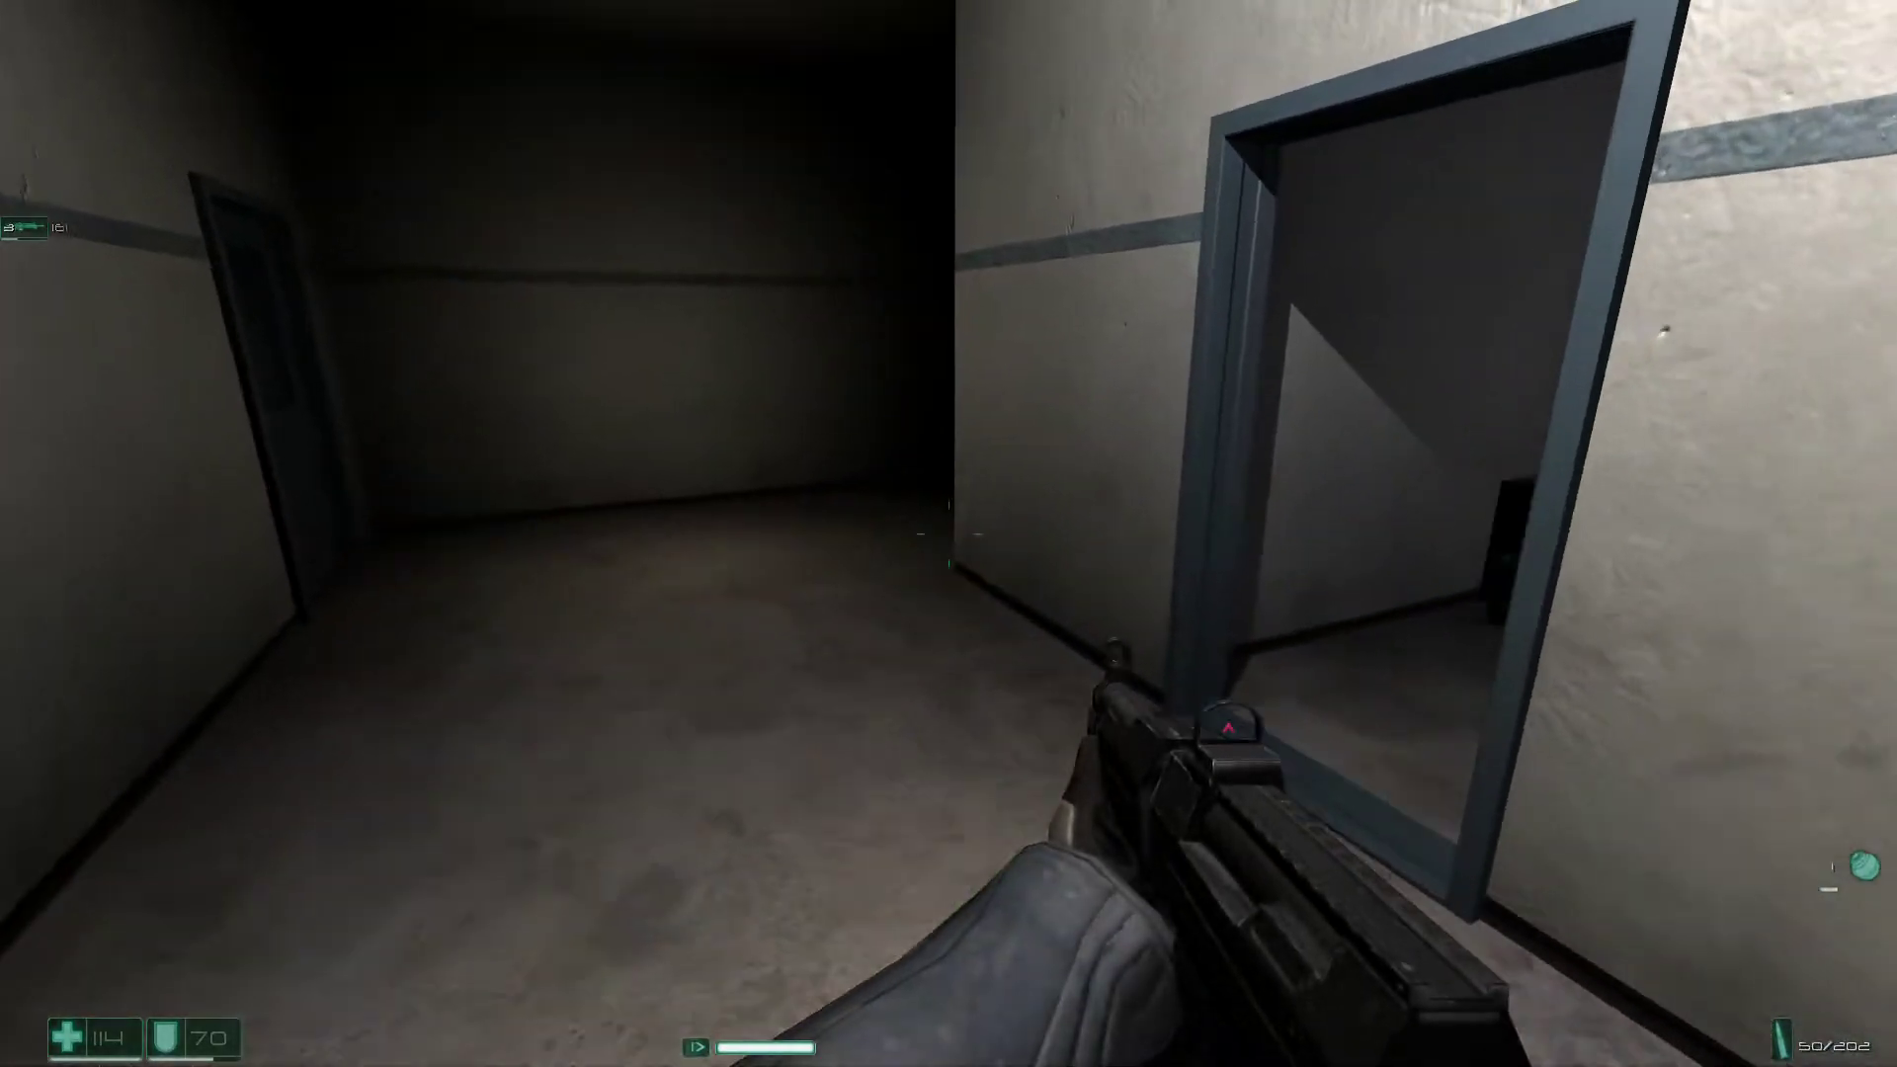
key("w")
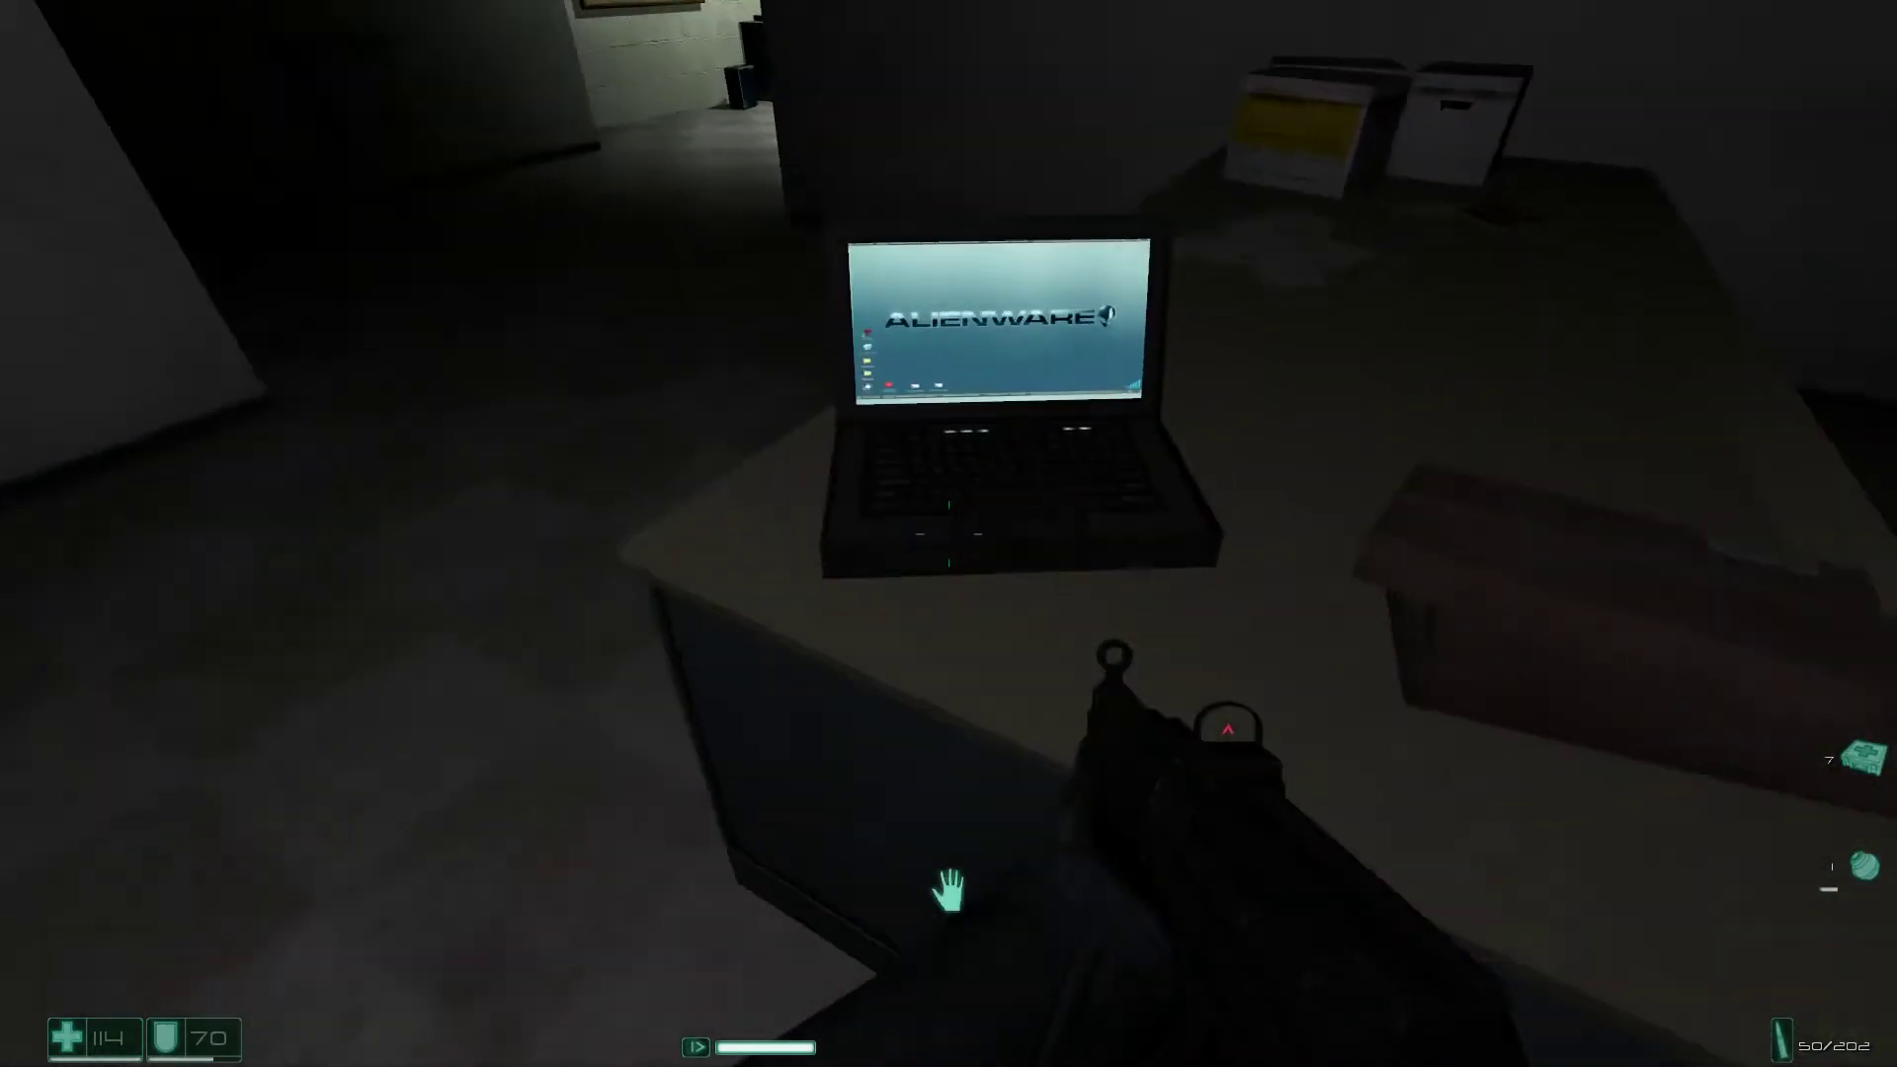
key("f")
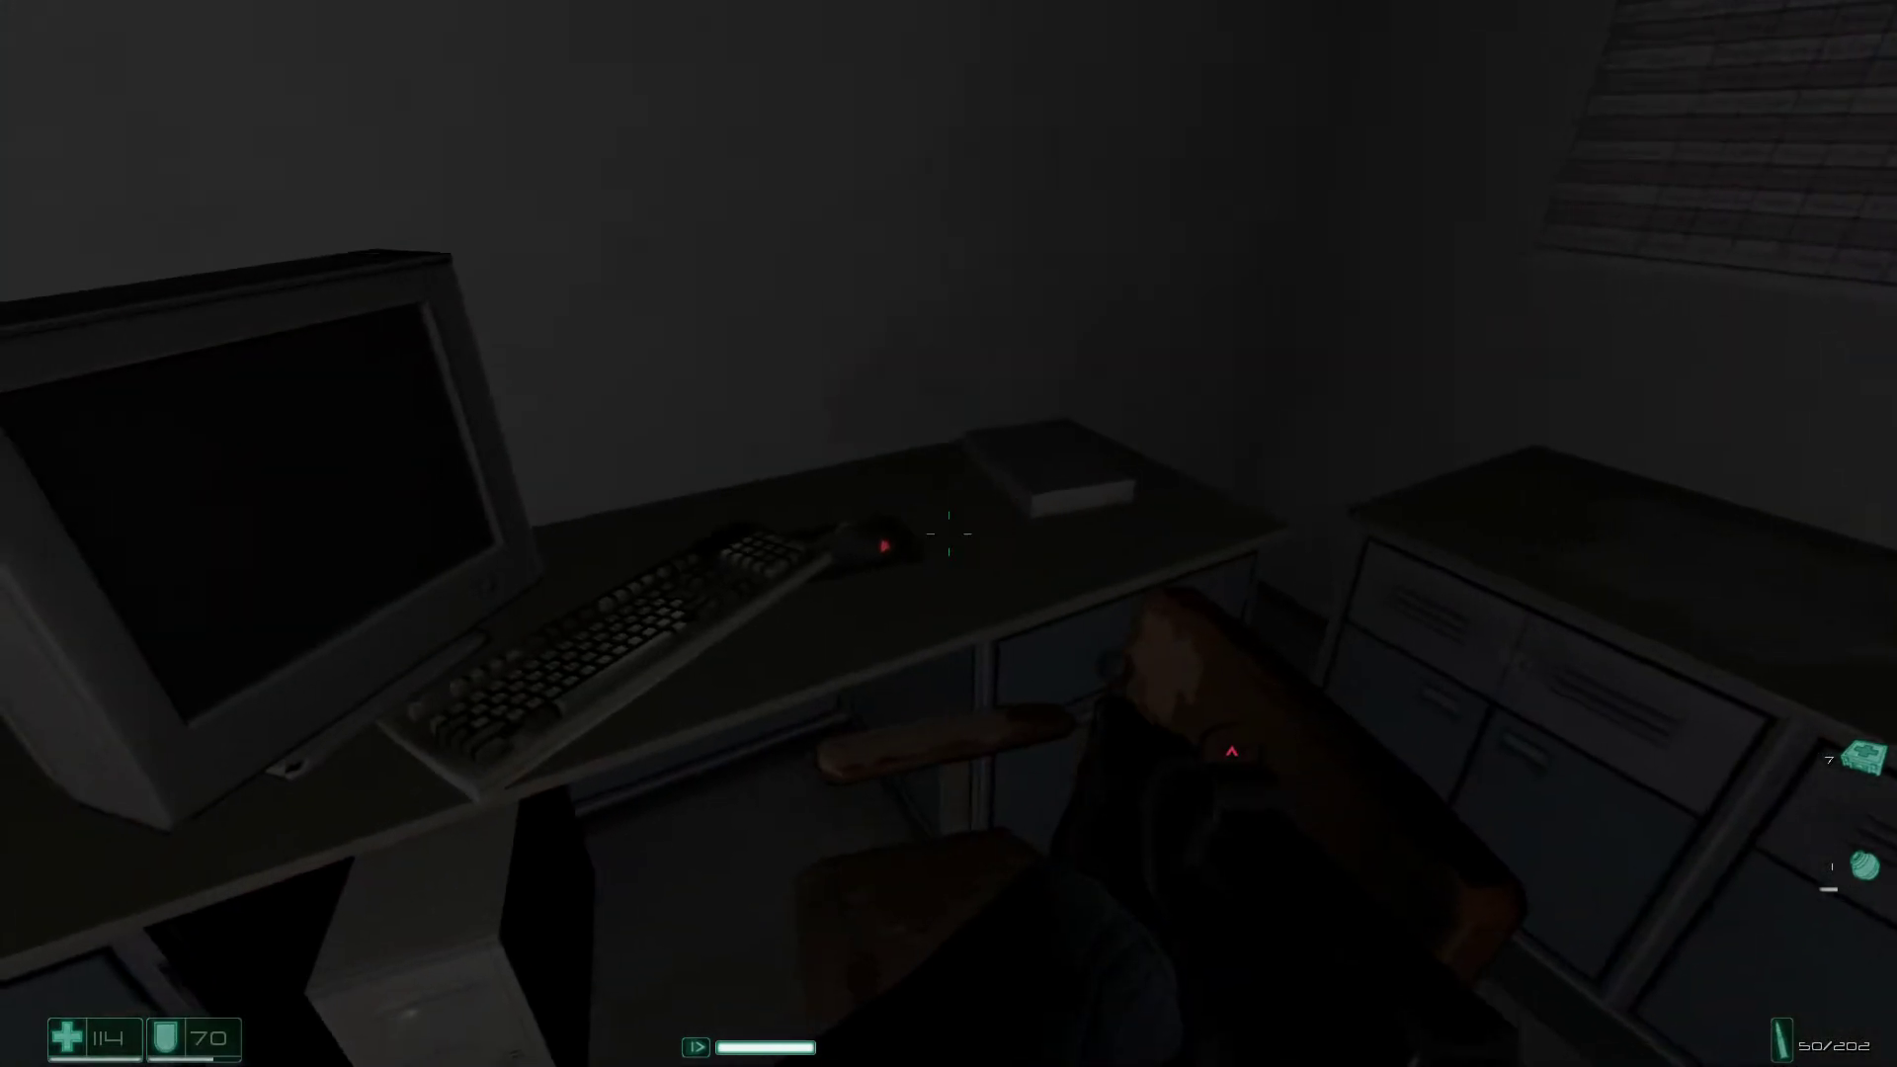
Cross the tiled and shelf rooms and collect the grenade and gear from the desk.
key("w")
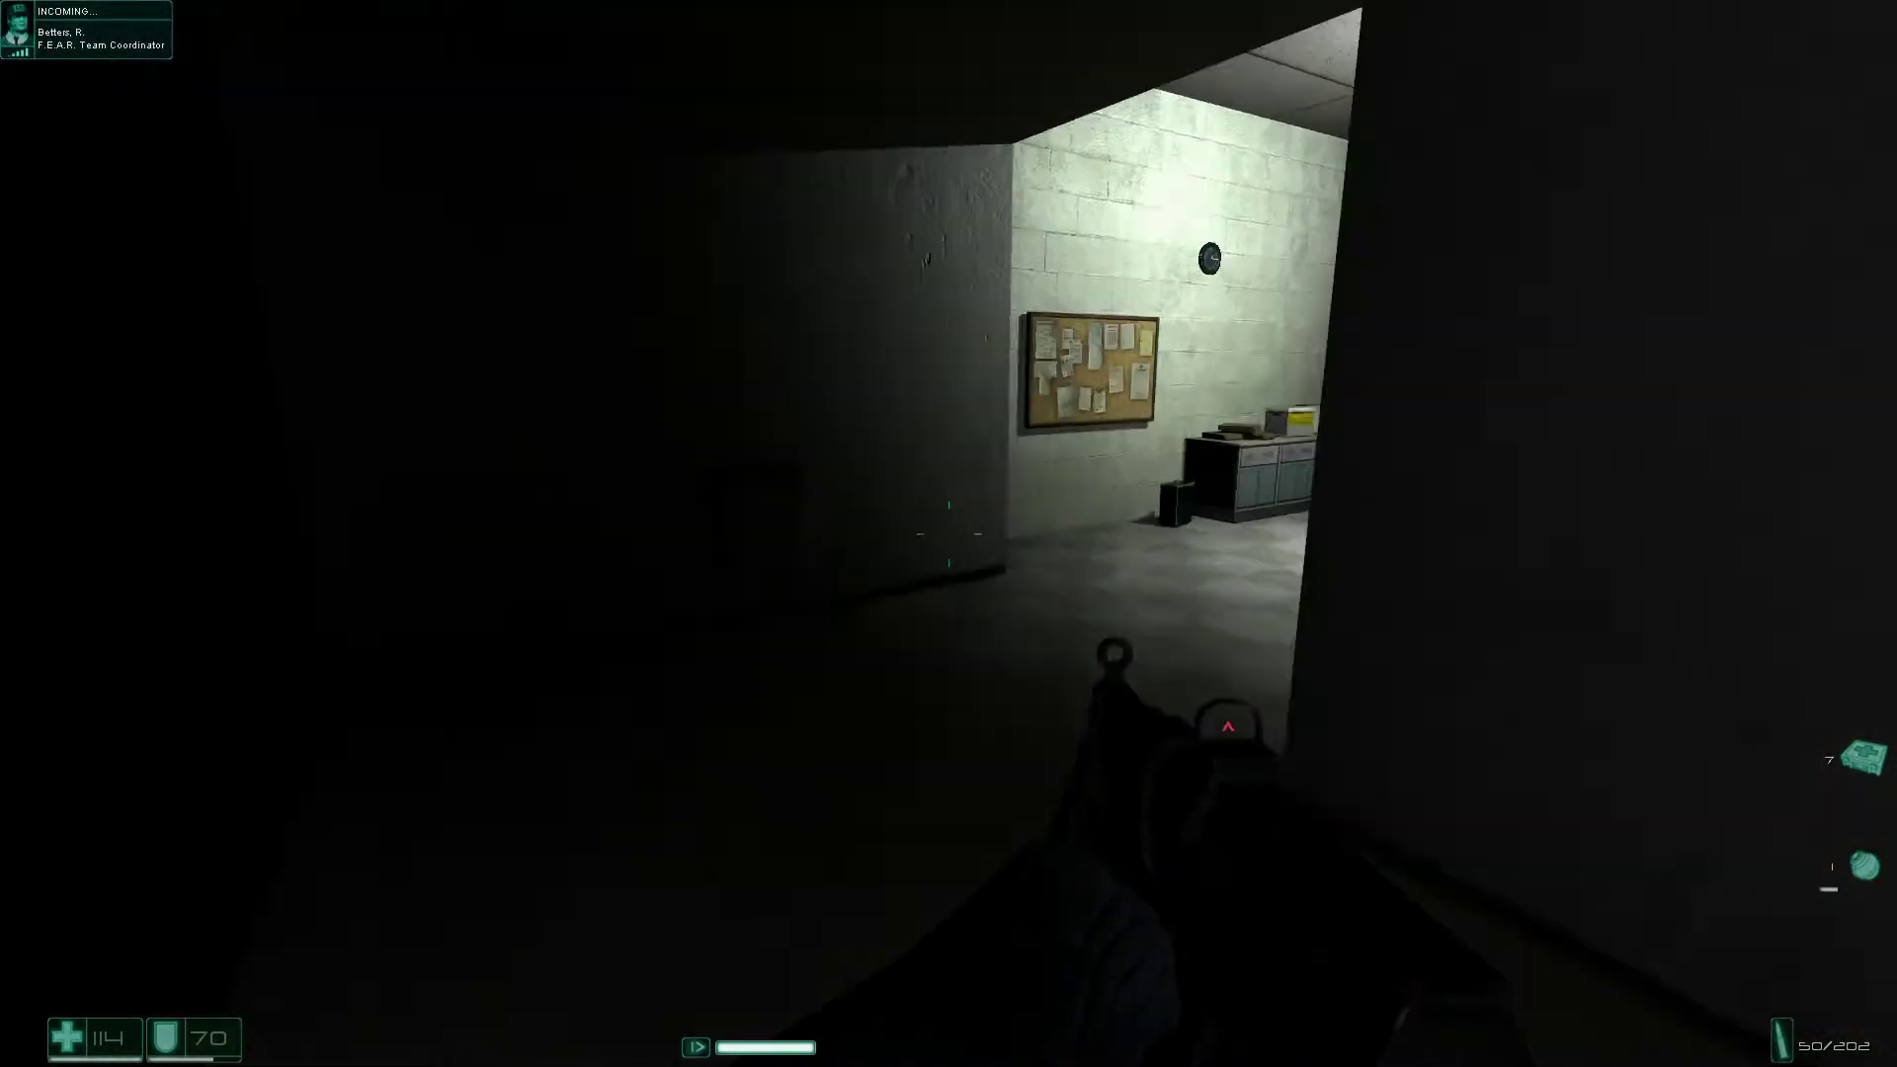
key("w")
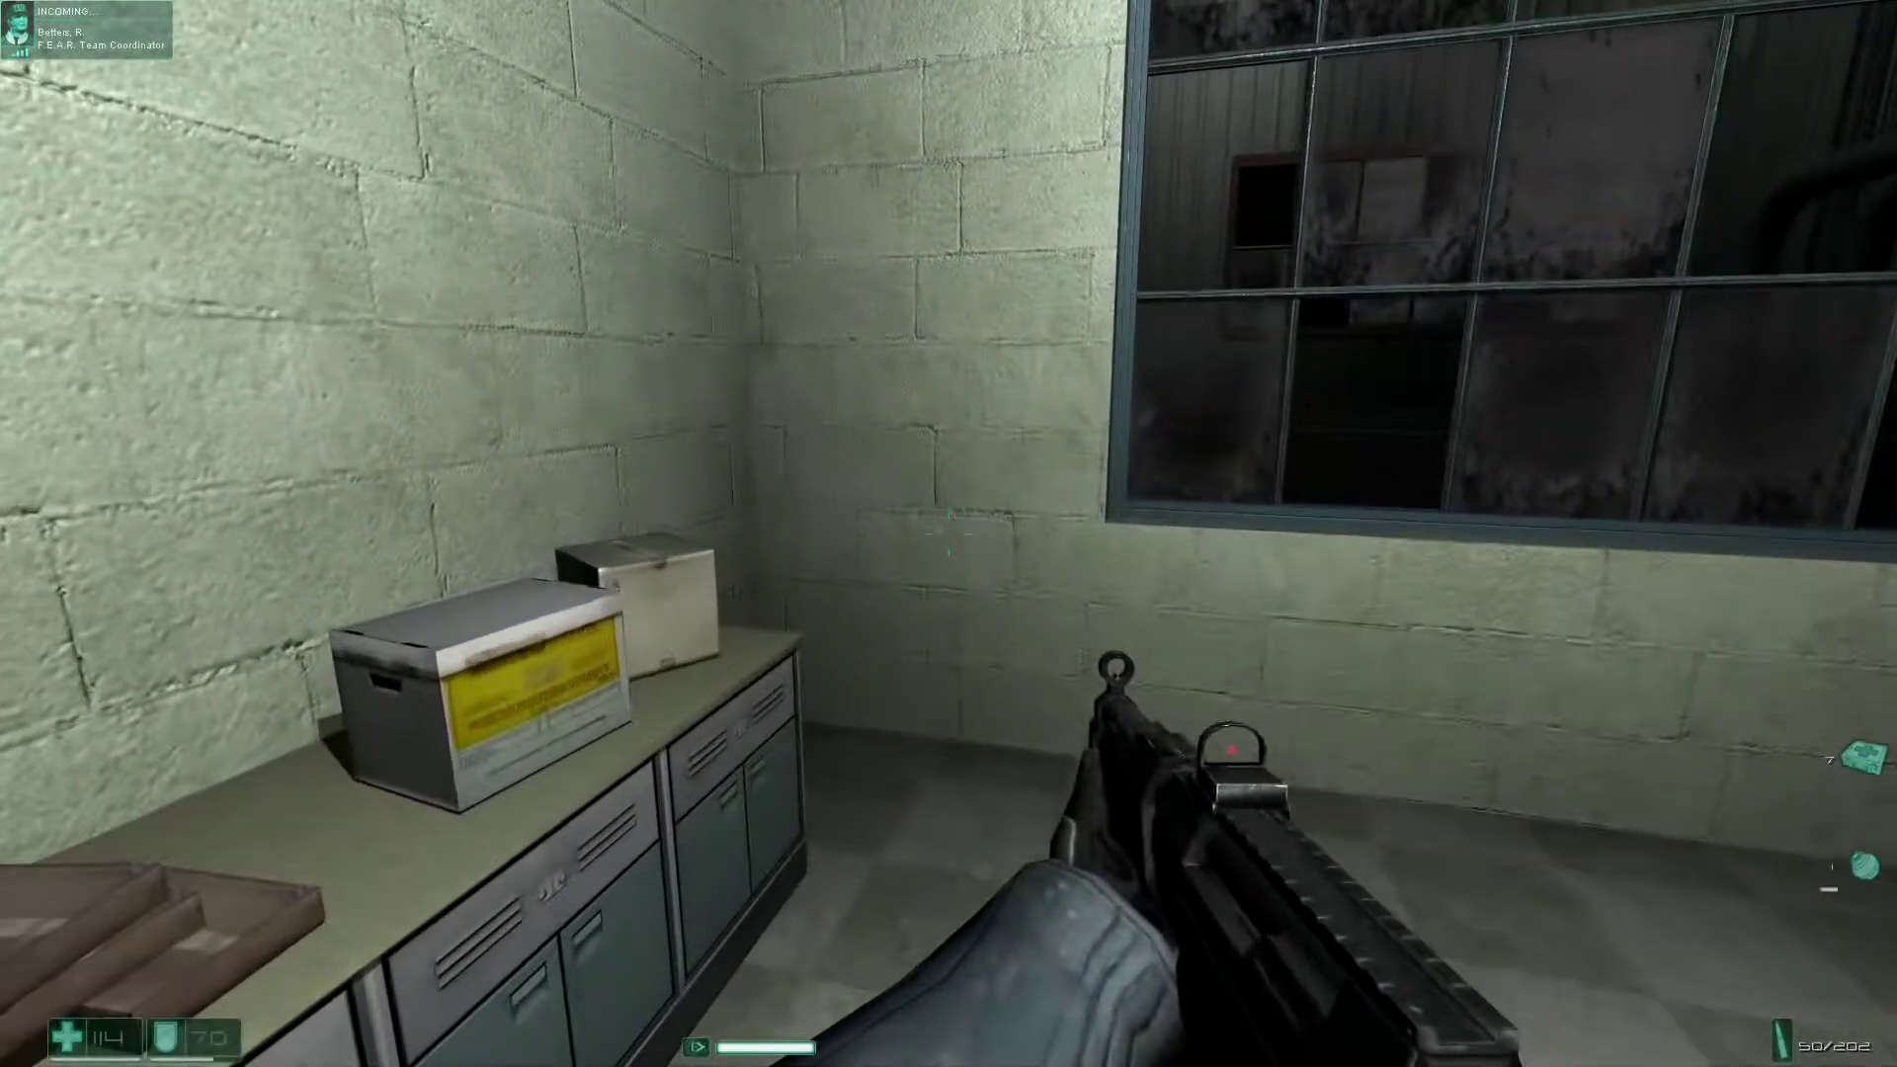
key("w")
key("w")
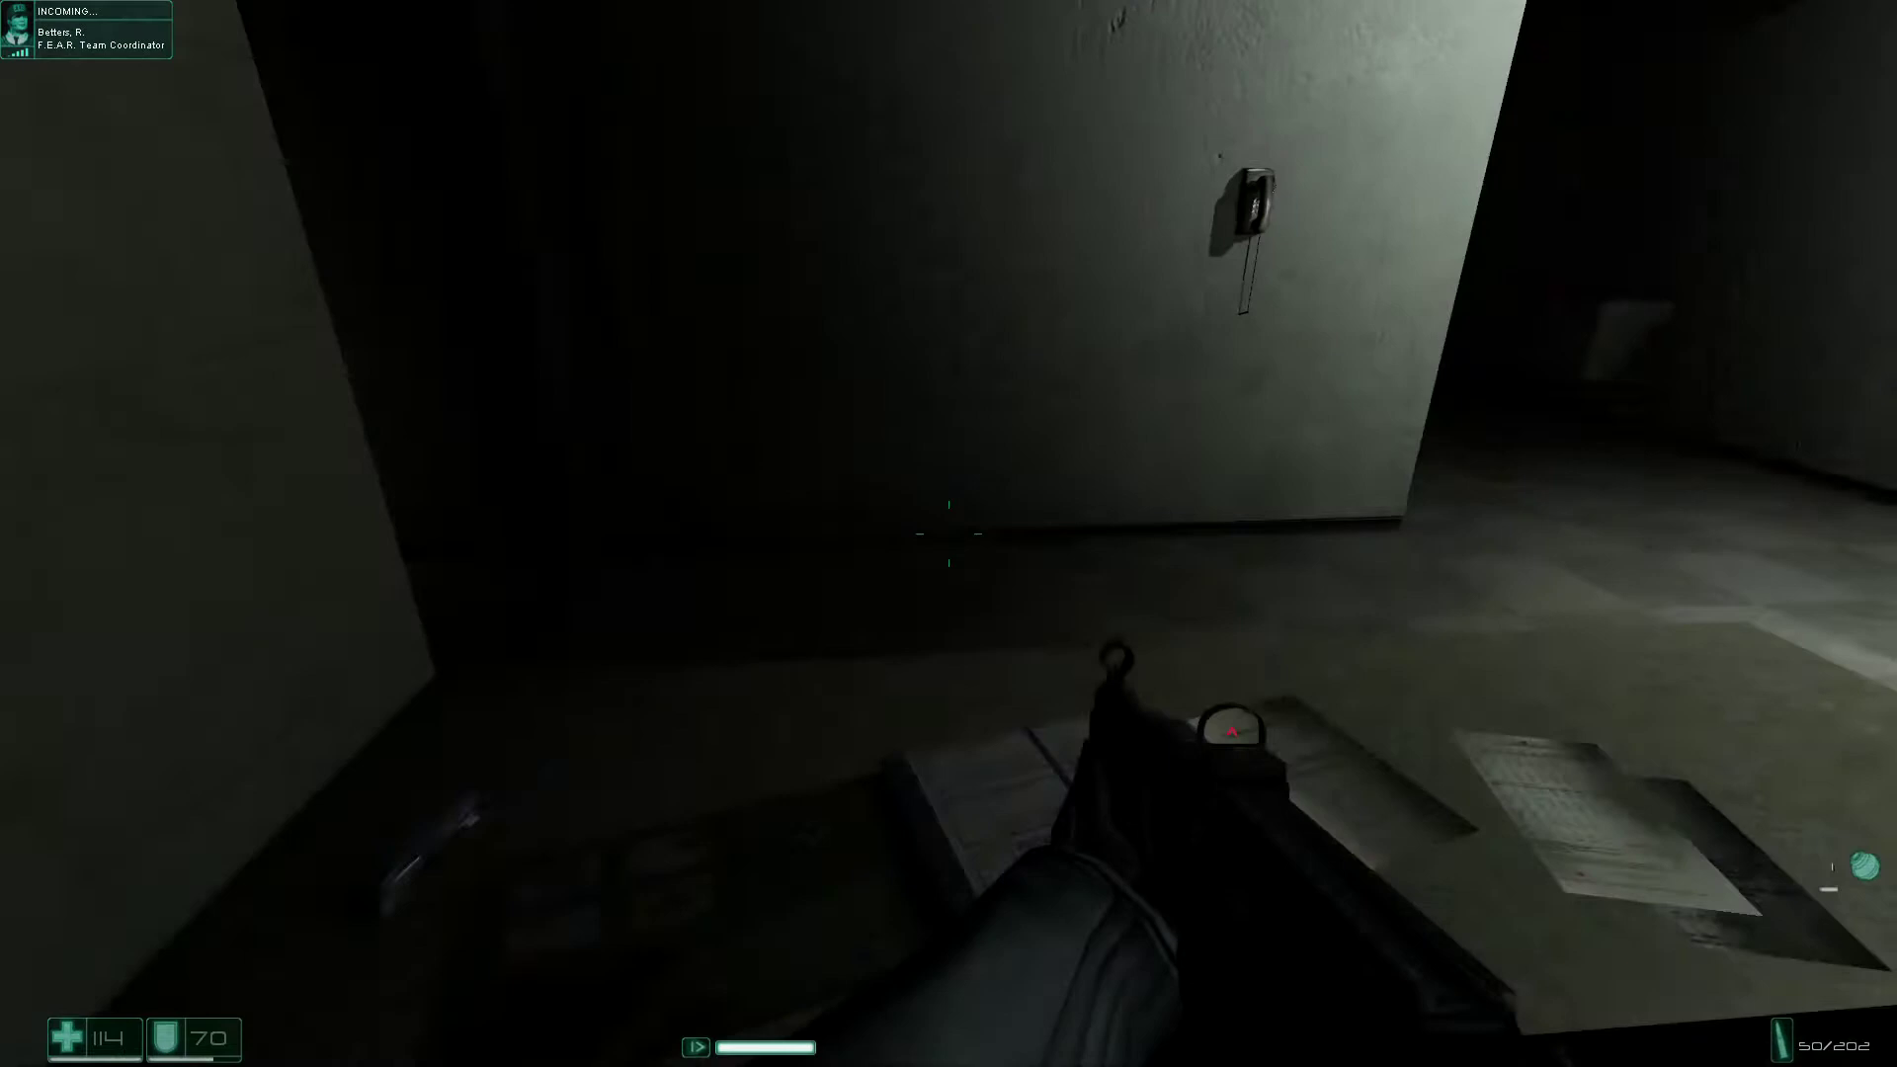
key("w")
key("w")
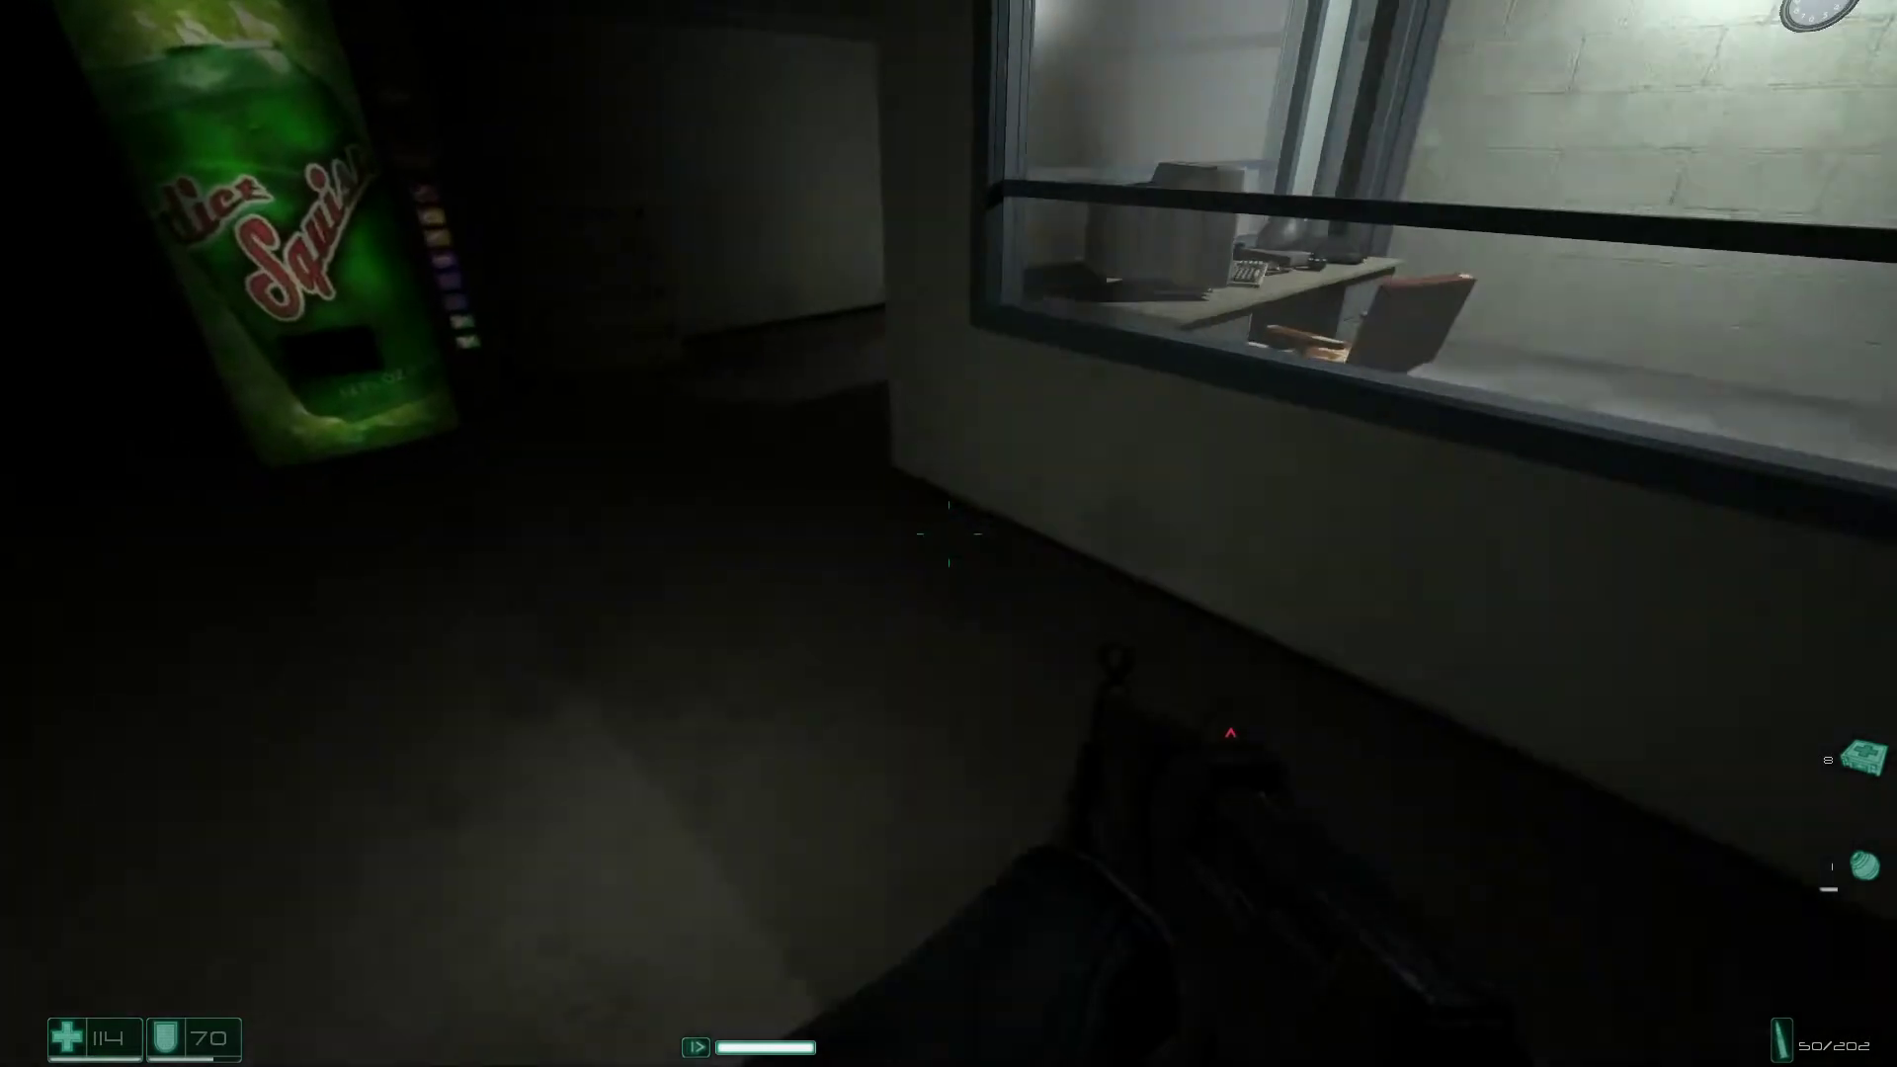
key("w")
key("w")
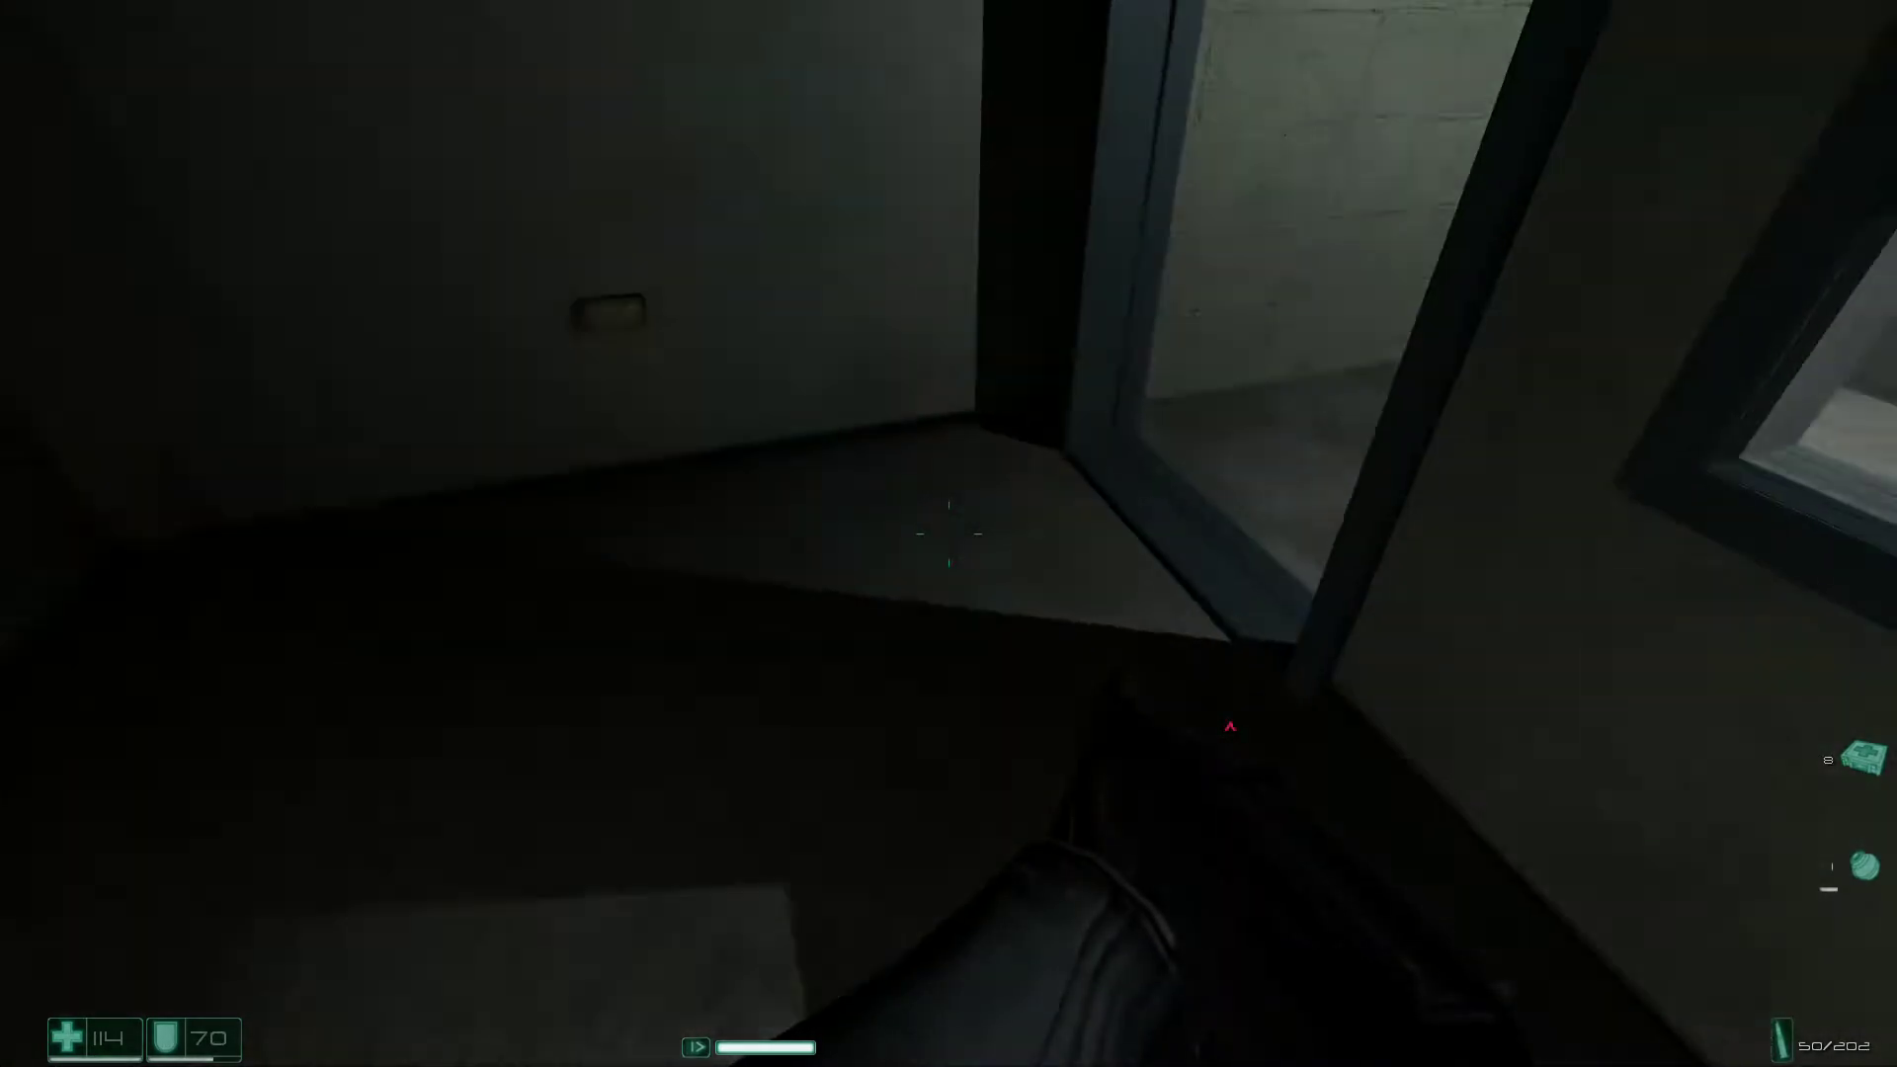
key("w")
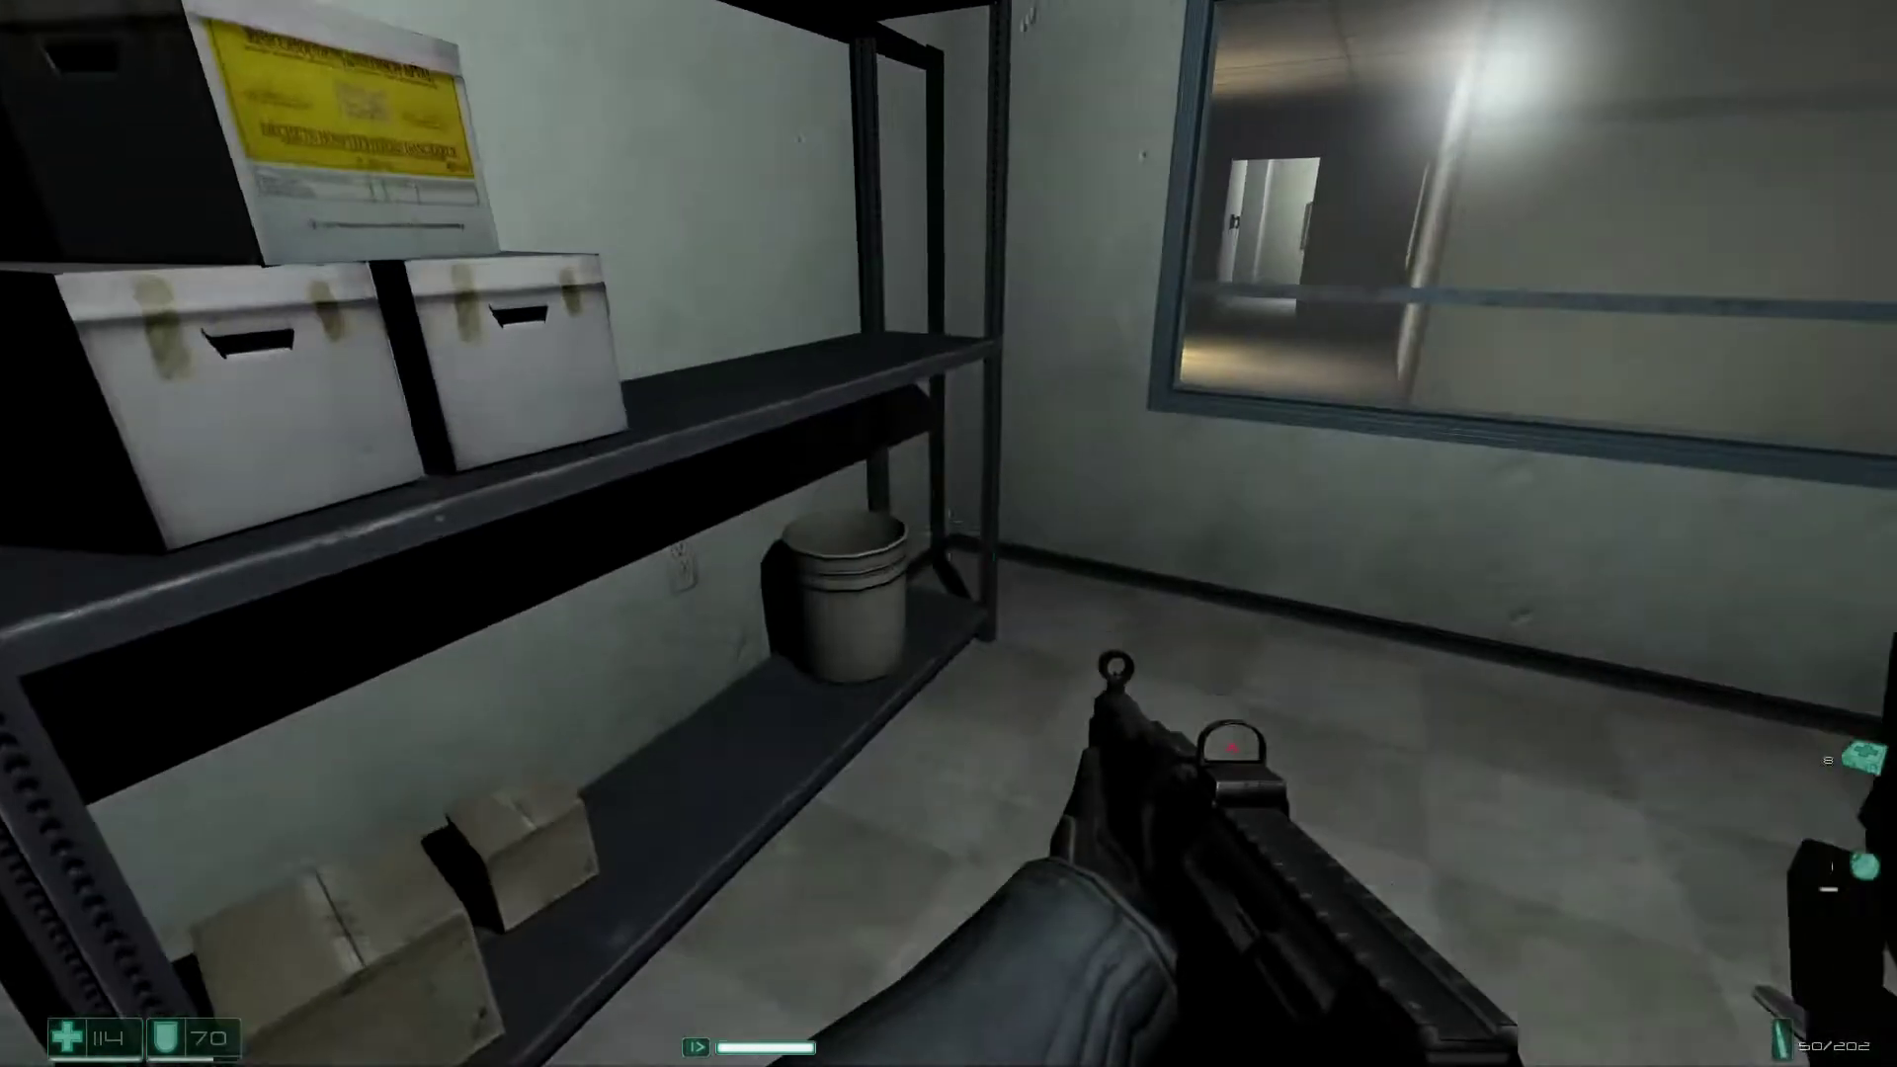
key("w")
key("e")
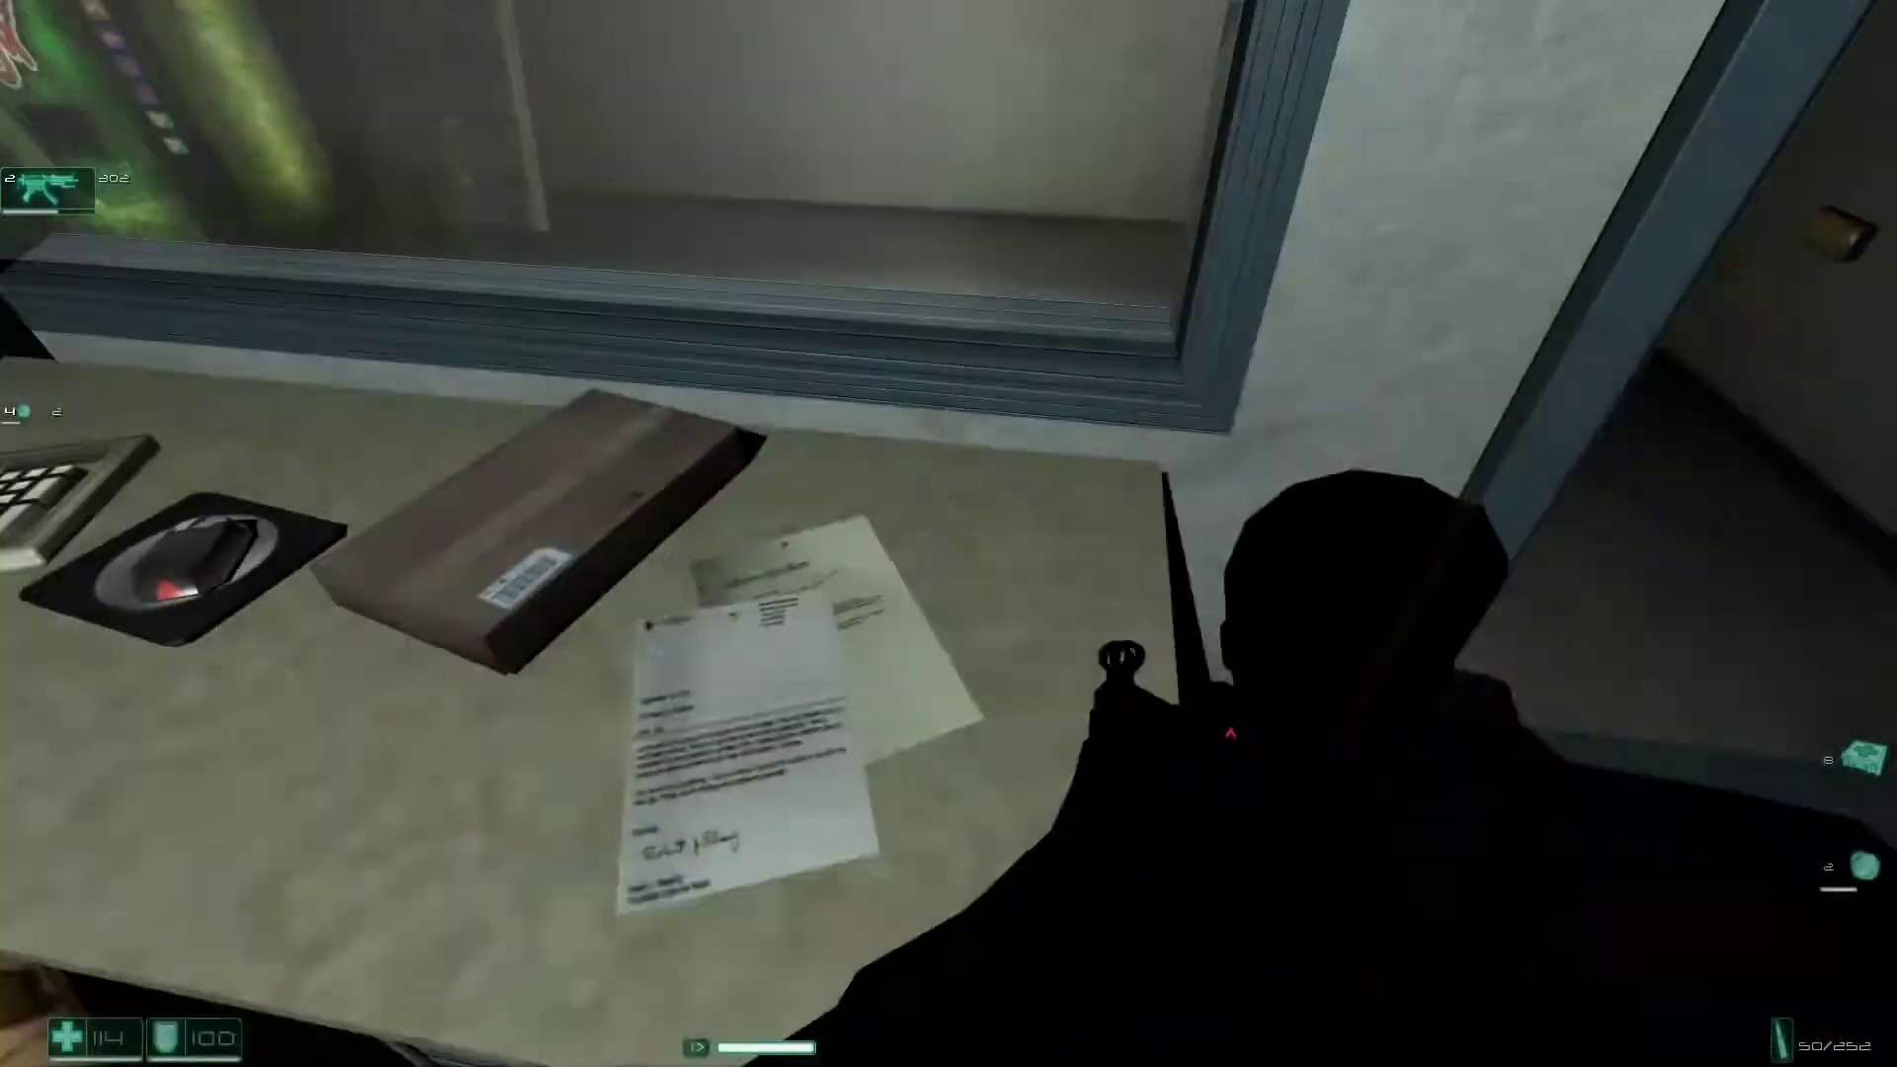
Walk the hallway using the flashlight and open the double doors to the courtyard.
key("w")
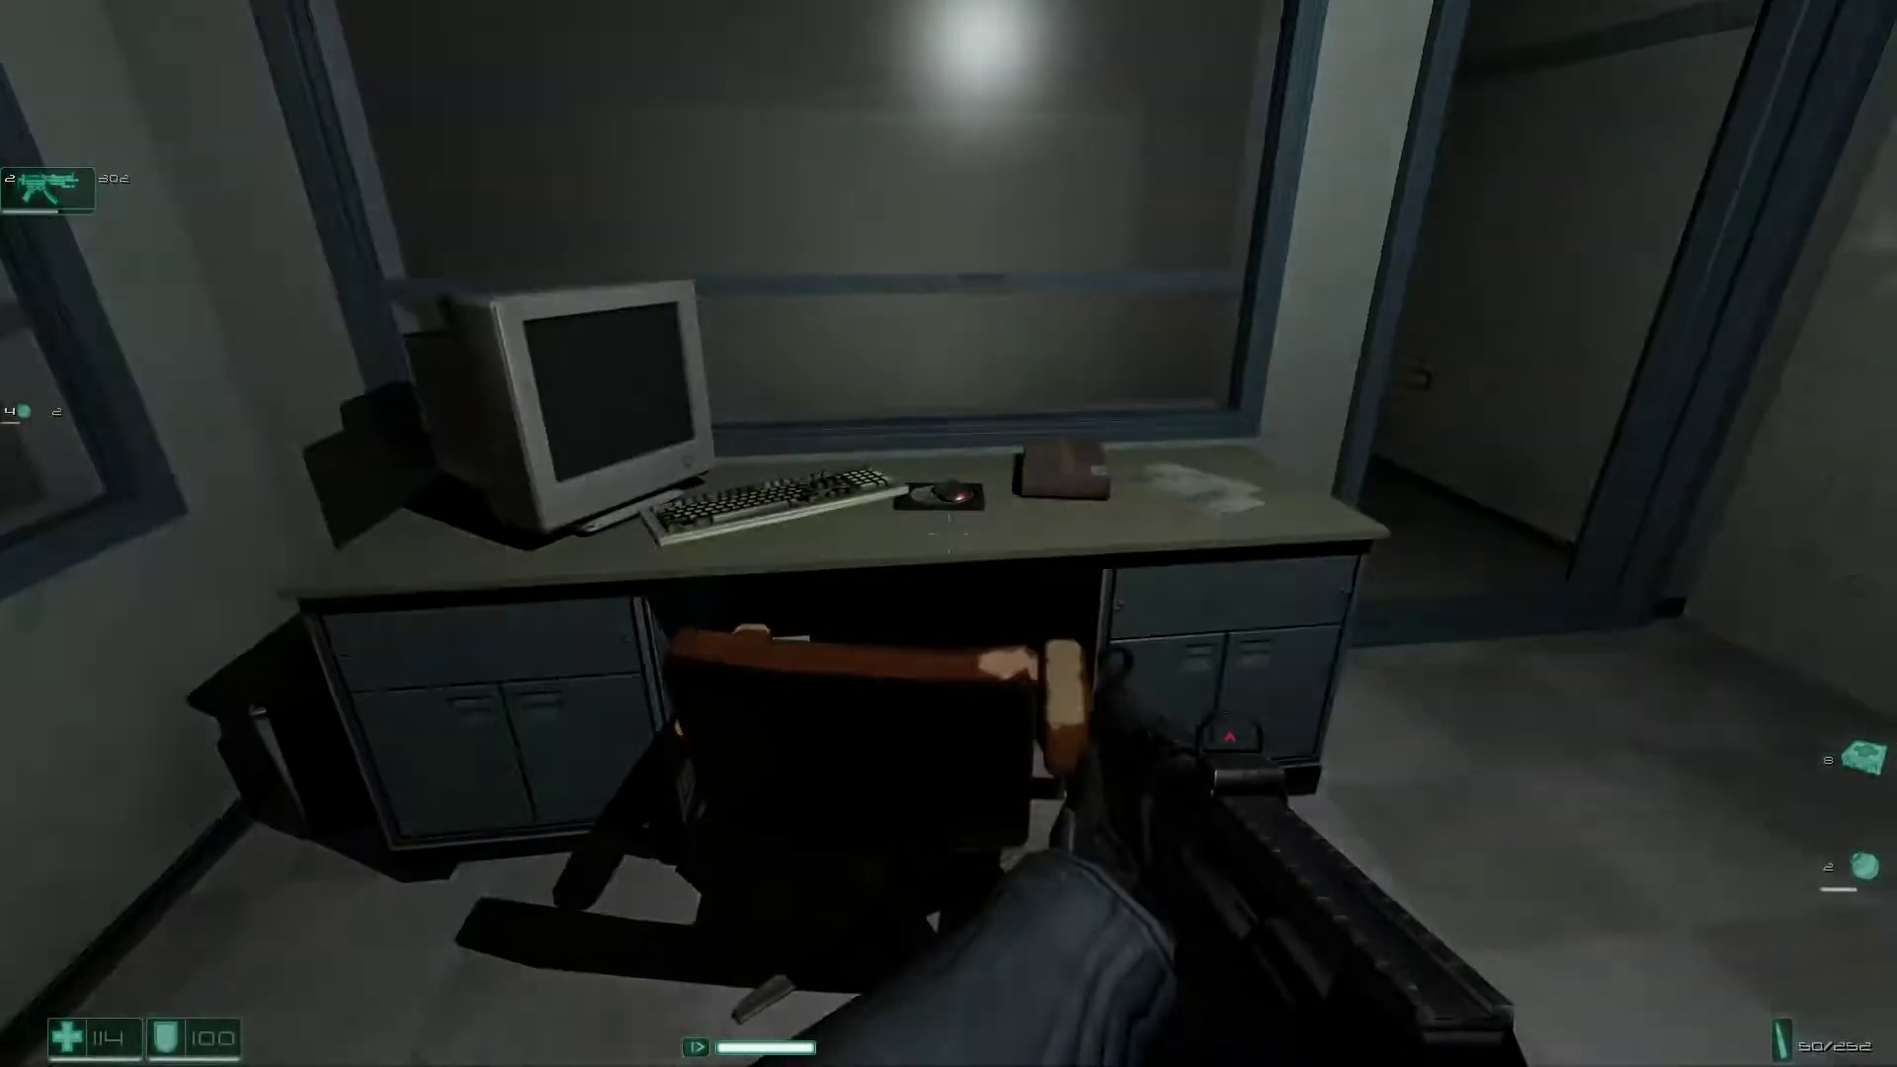
key("w")
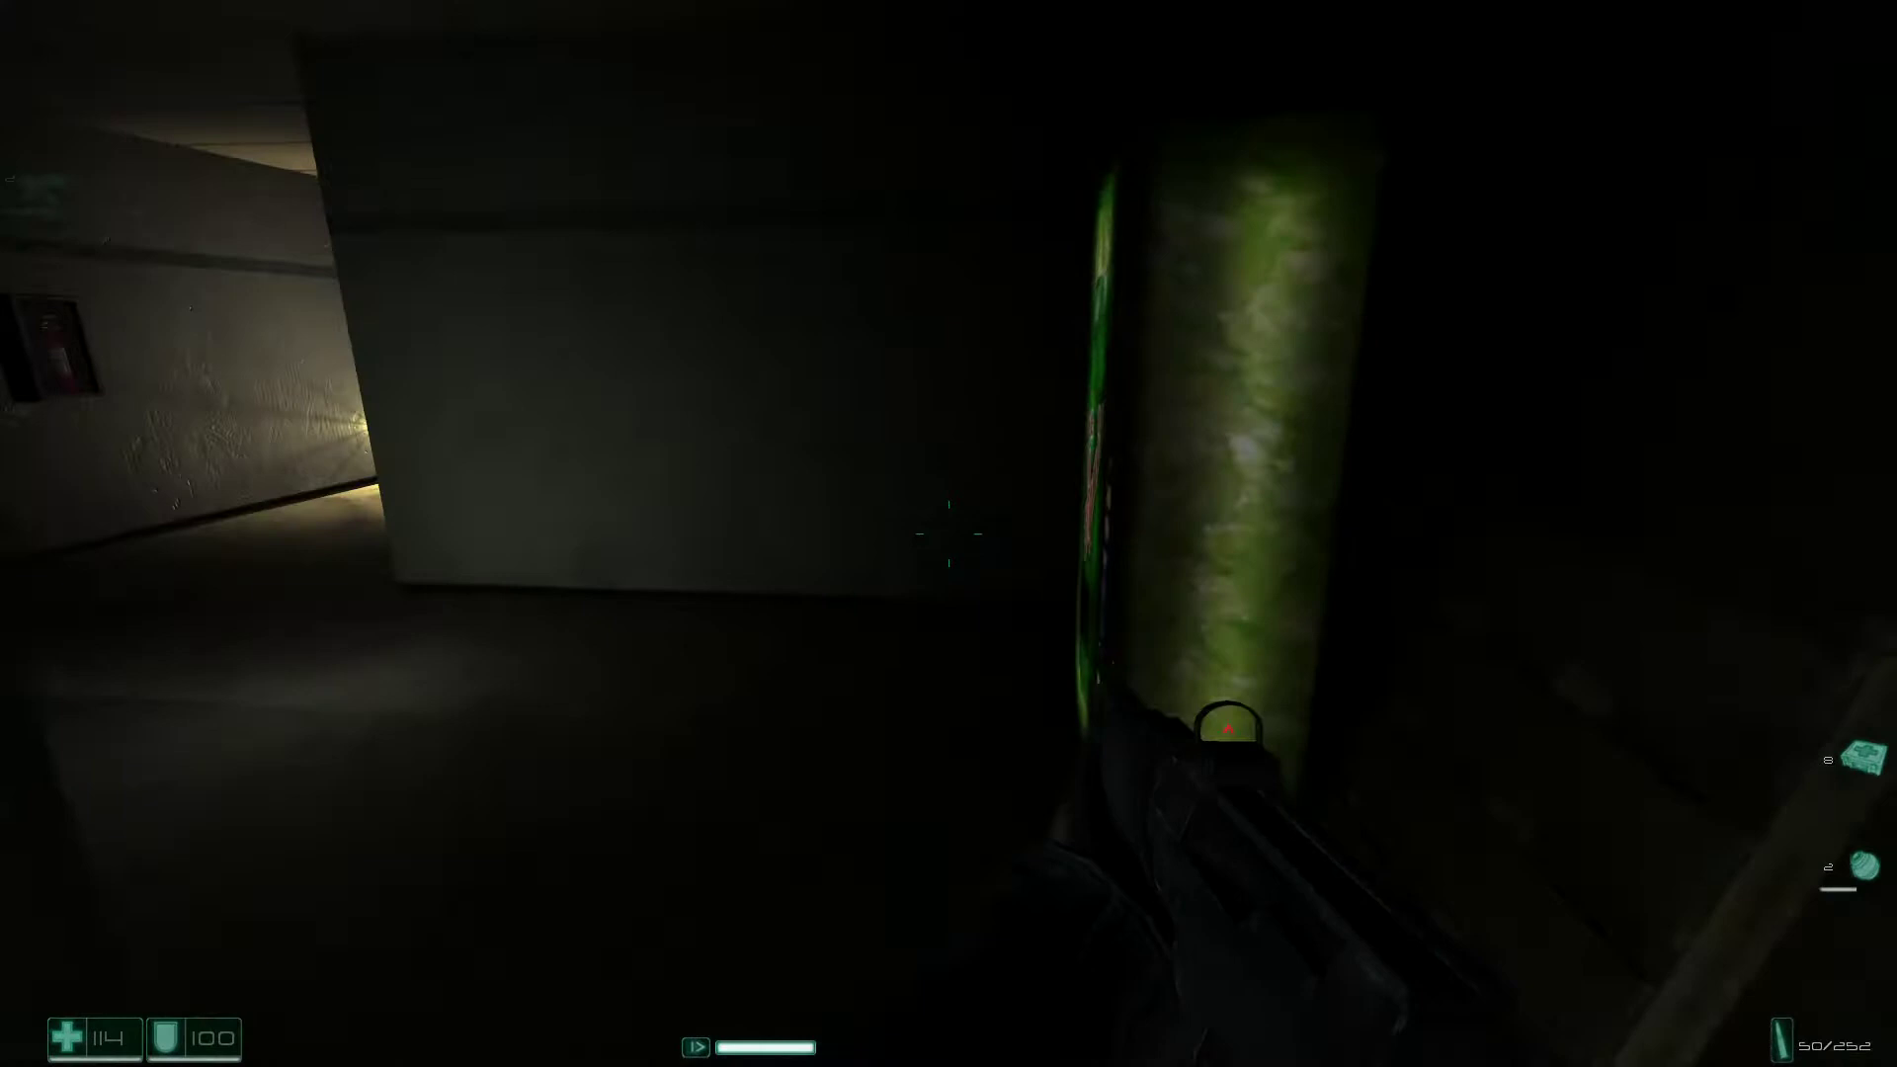
key("w")
key("f")
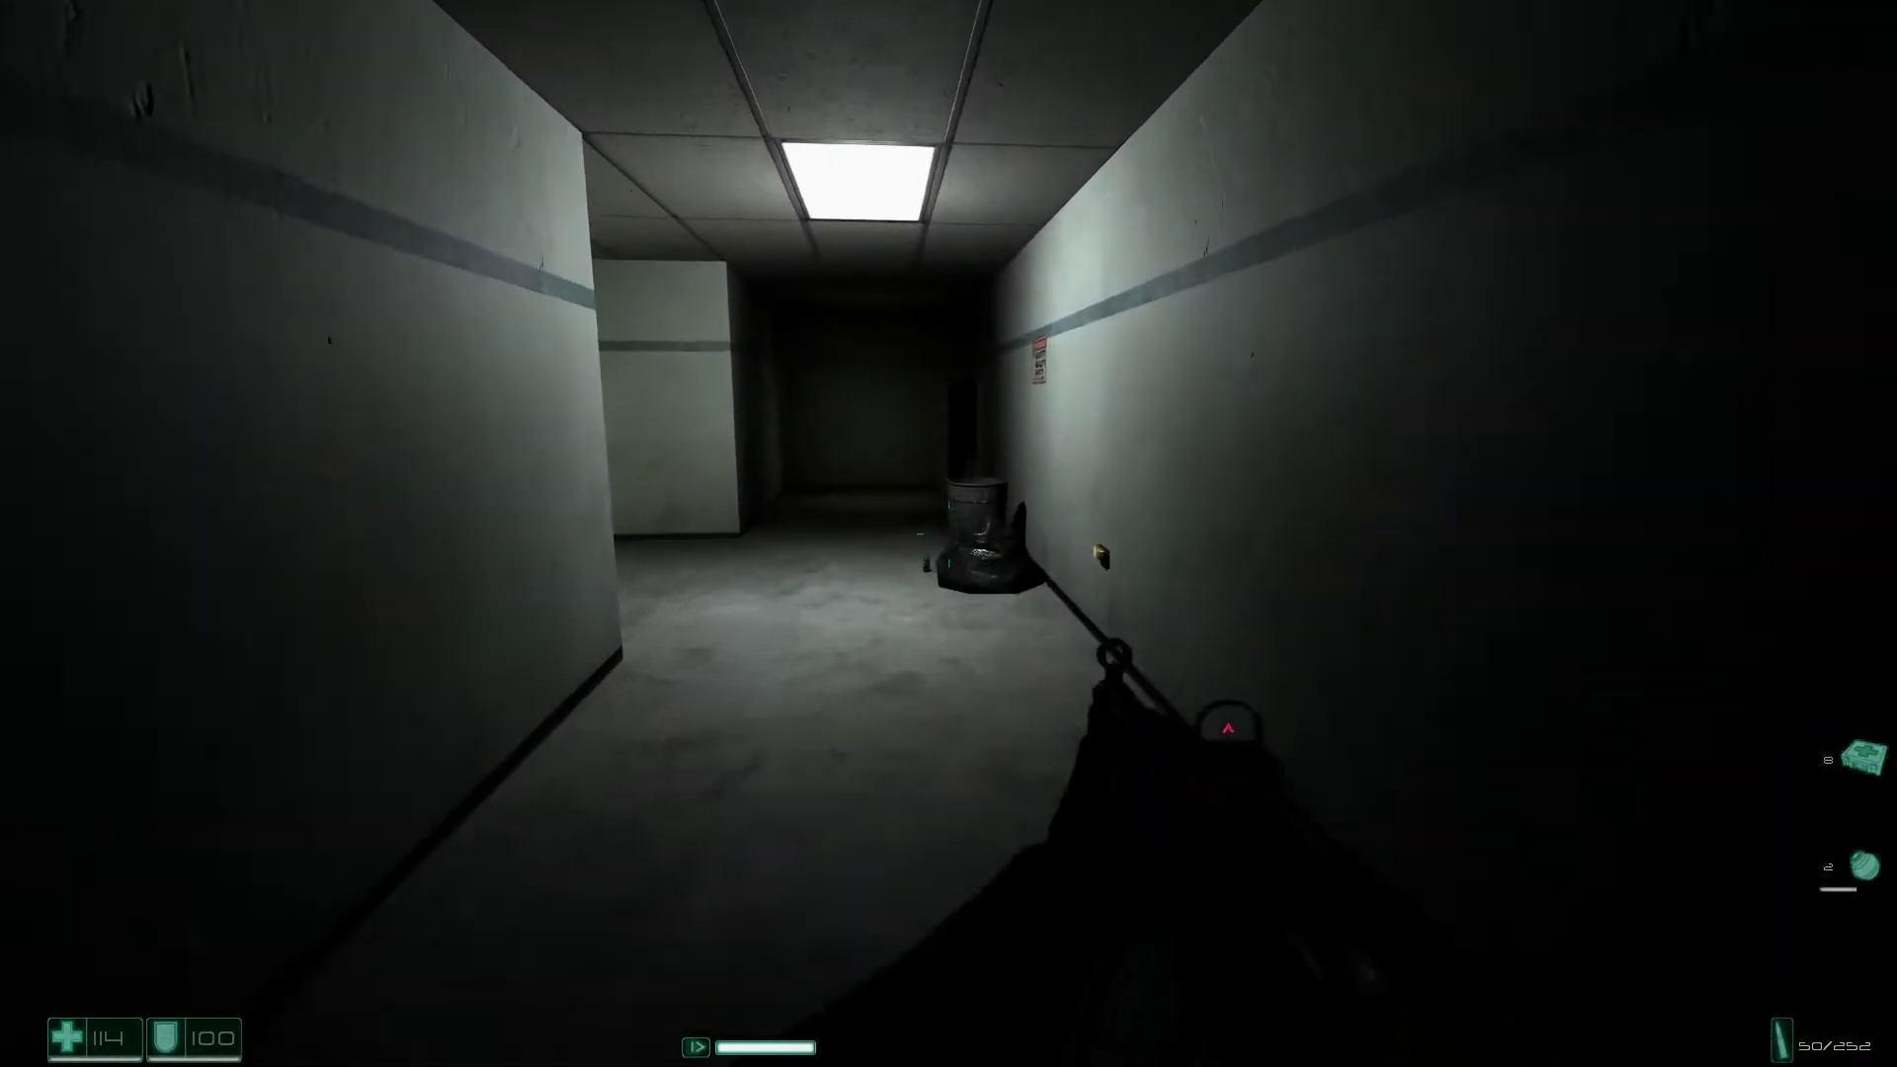
key("w")
key("f")
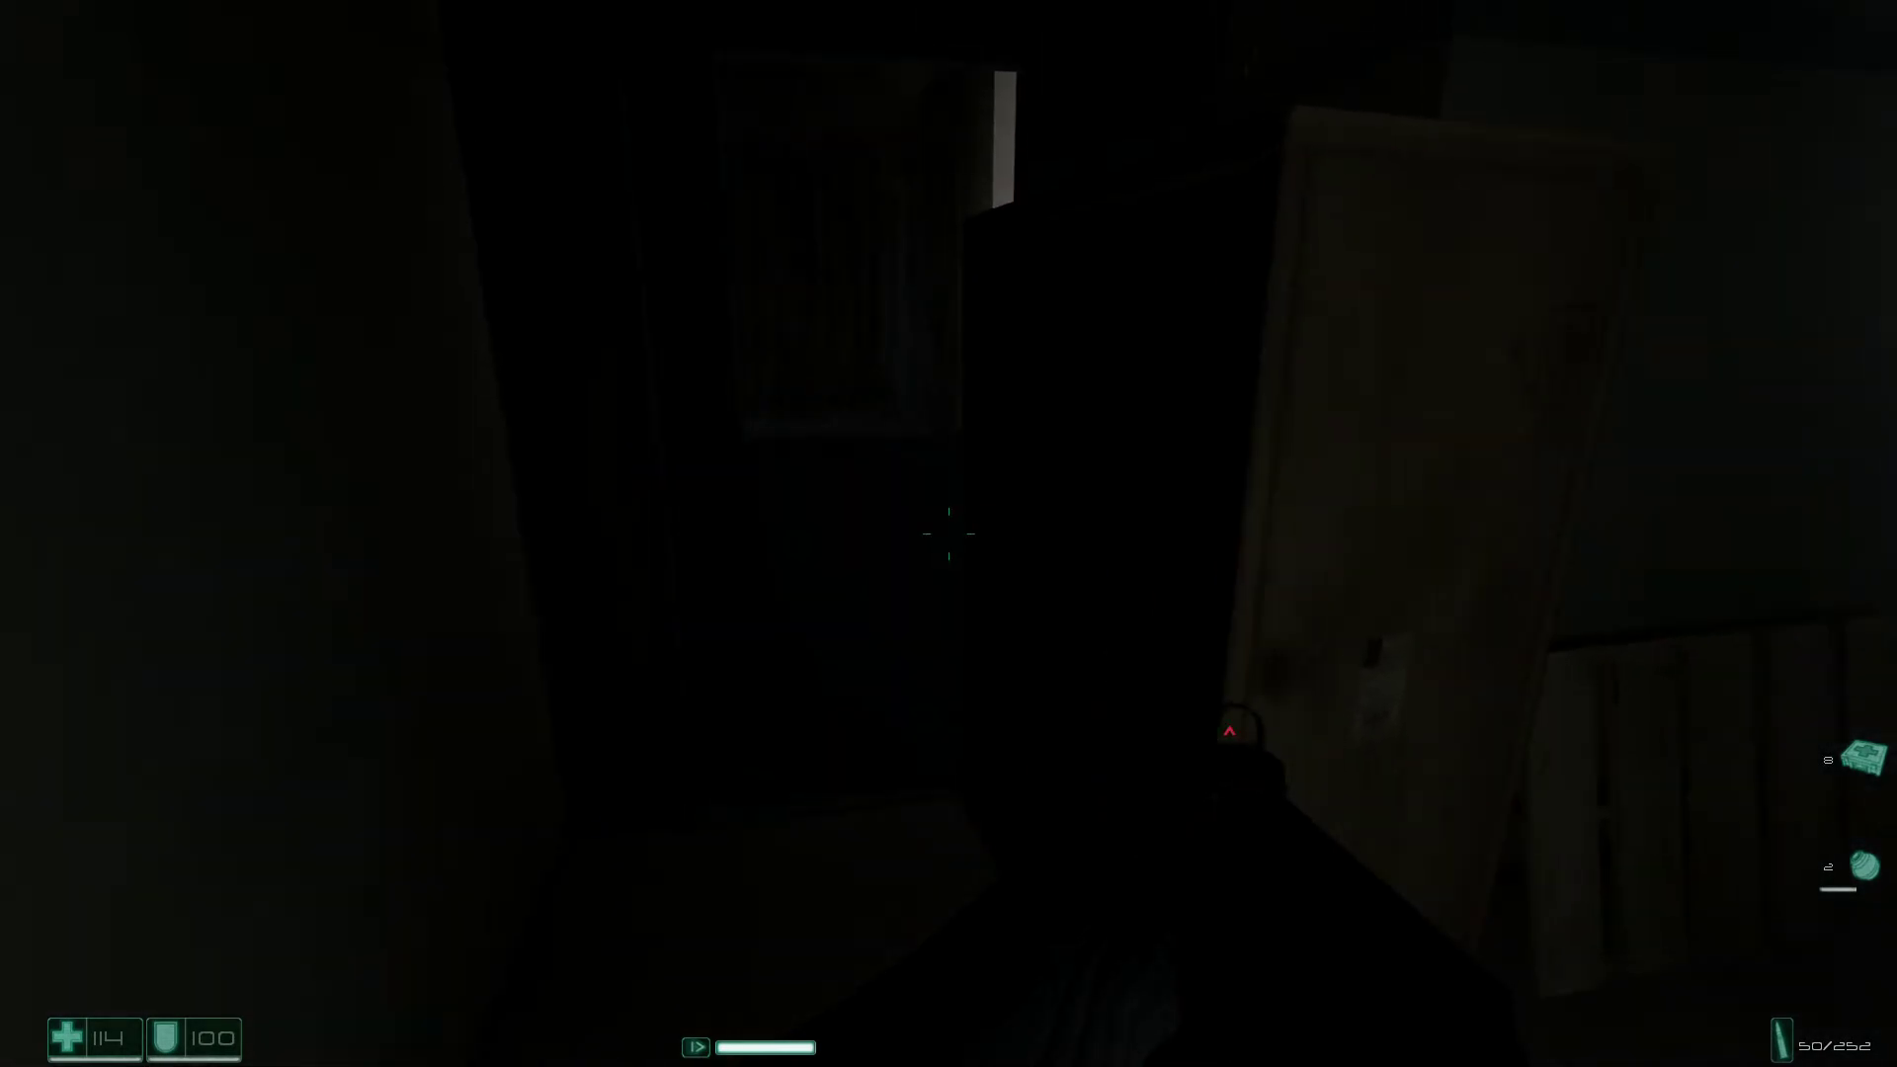
key("w")
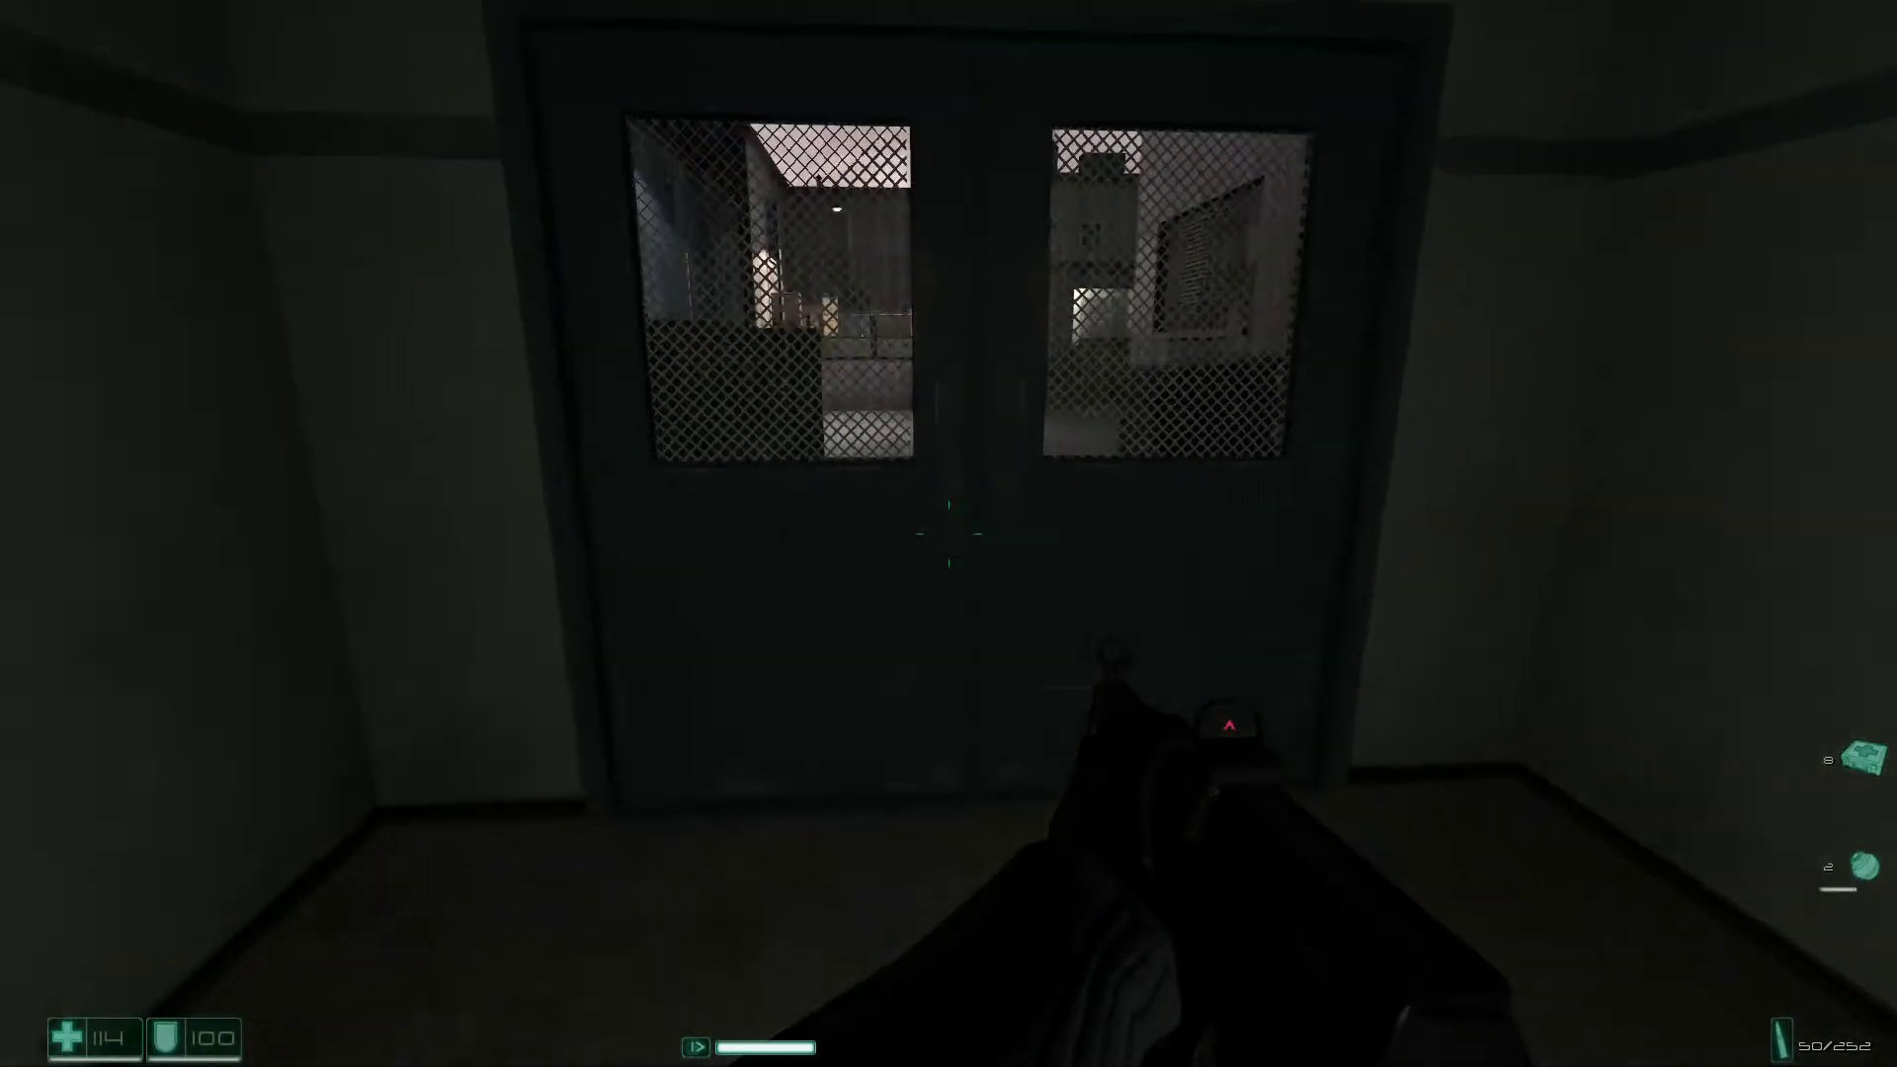
key("e")
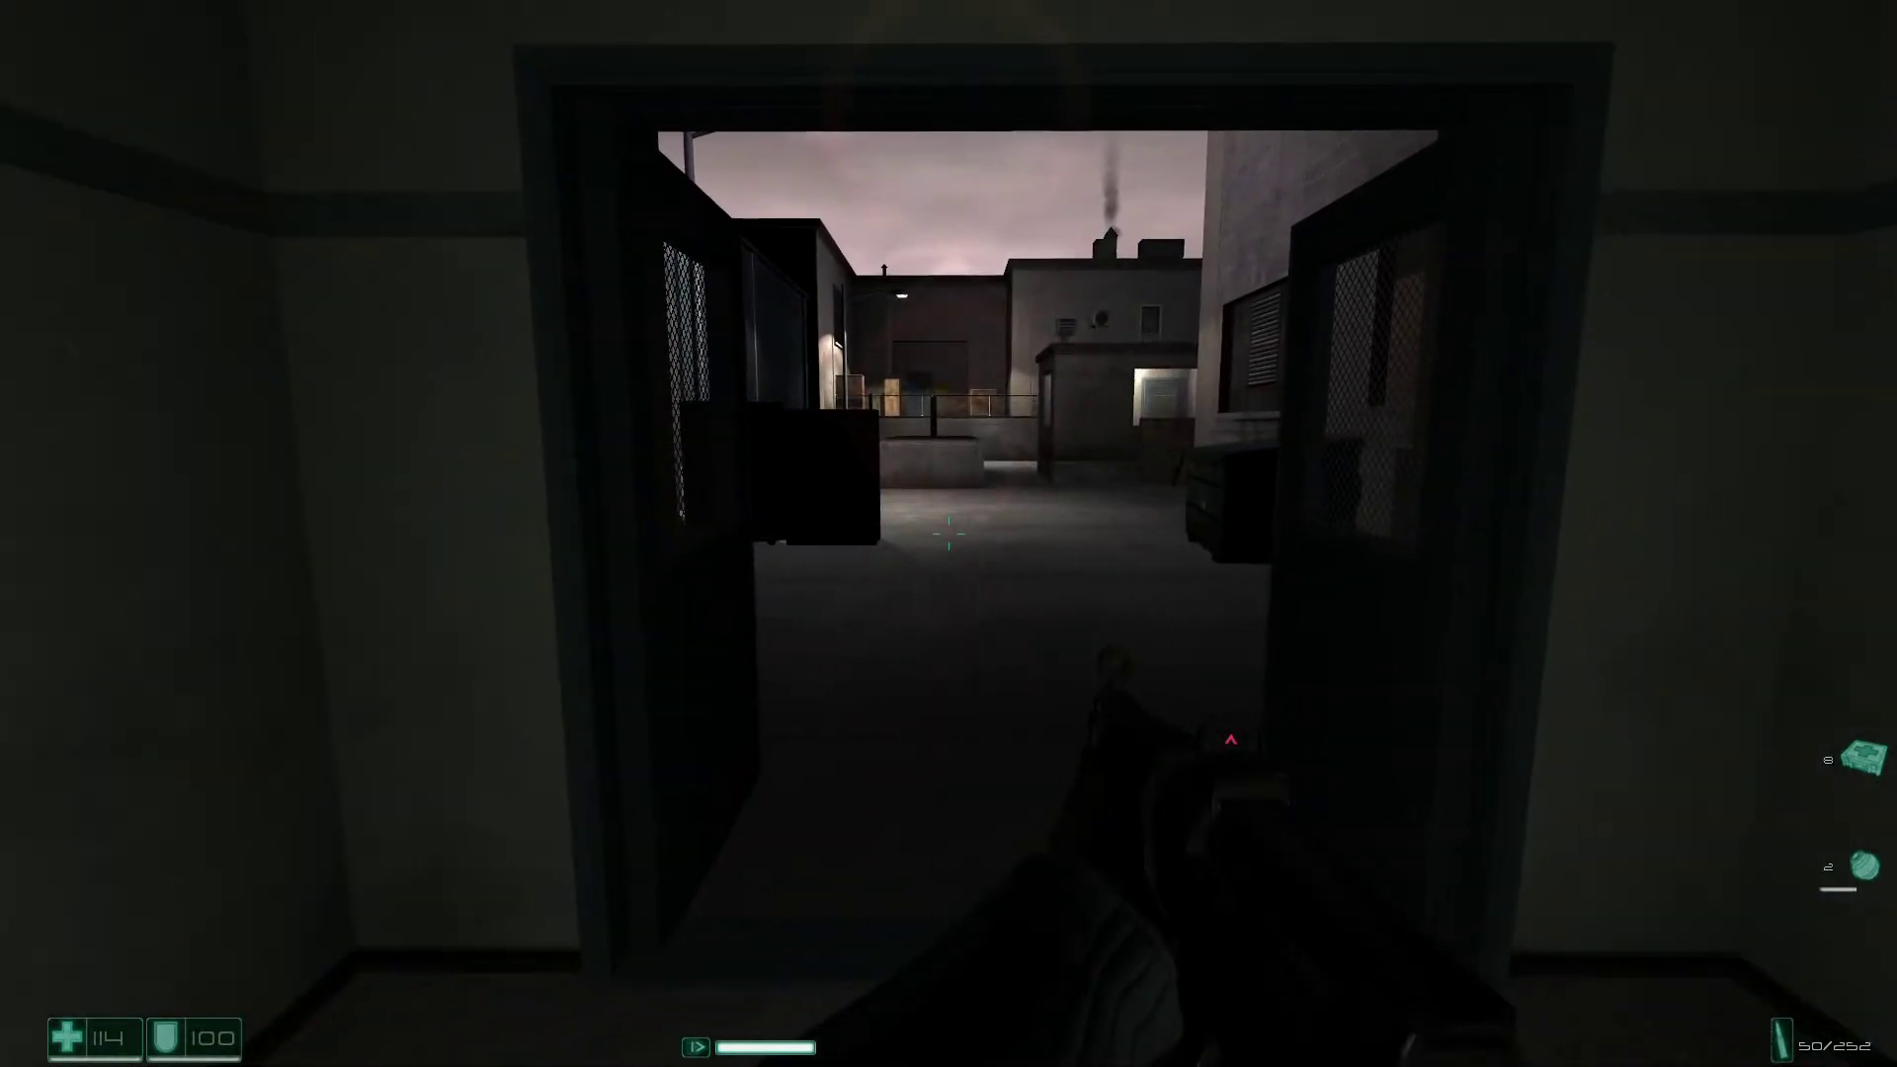
Enter the courtyard and fight the first enemies in slow motion, reloading twice.
key("w")
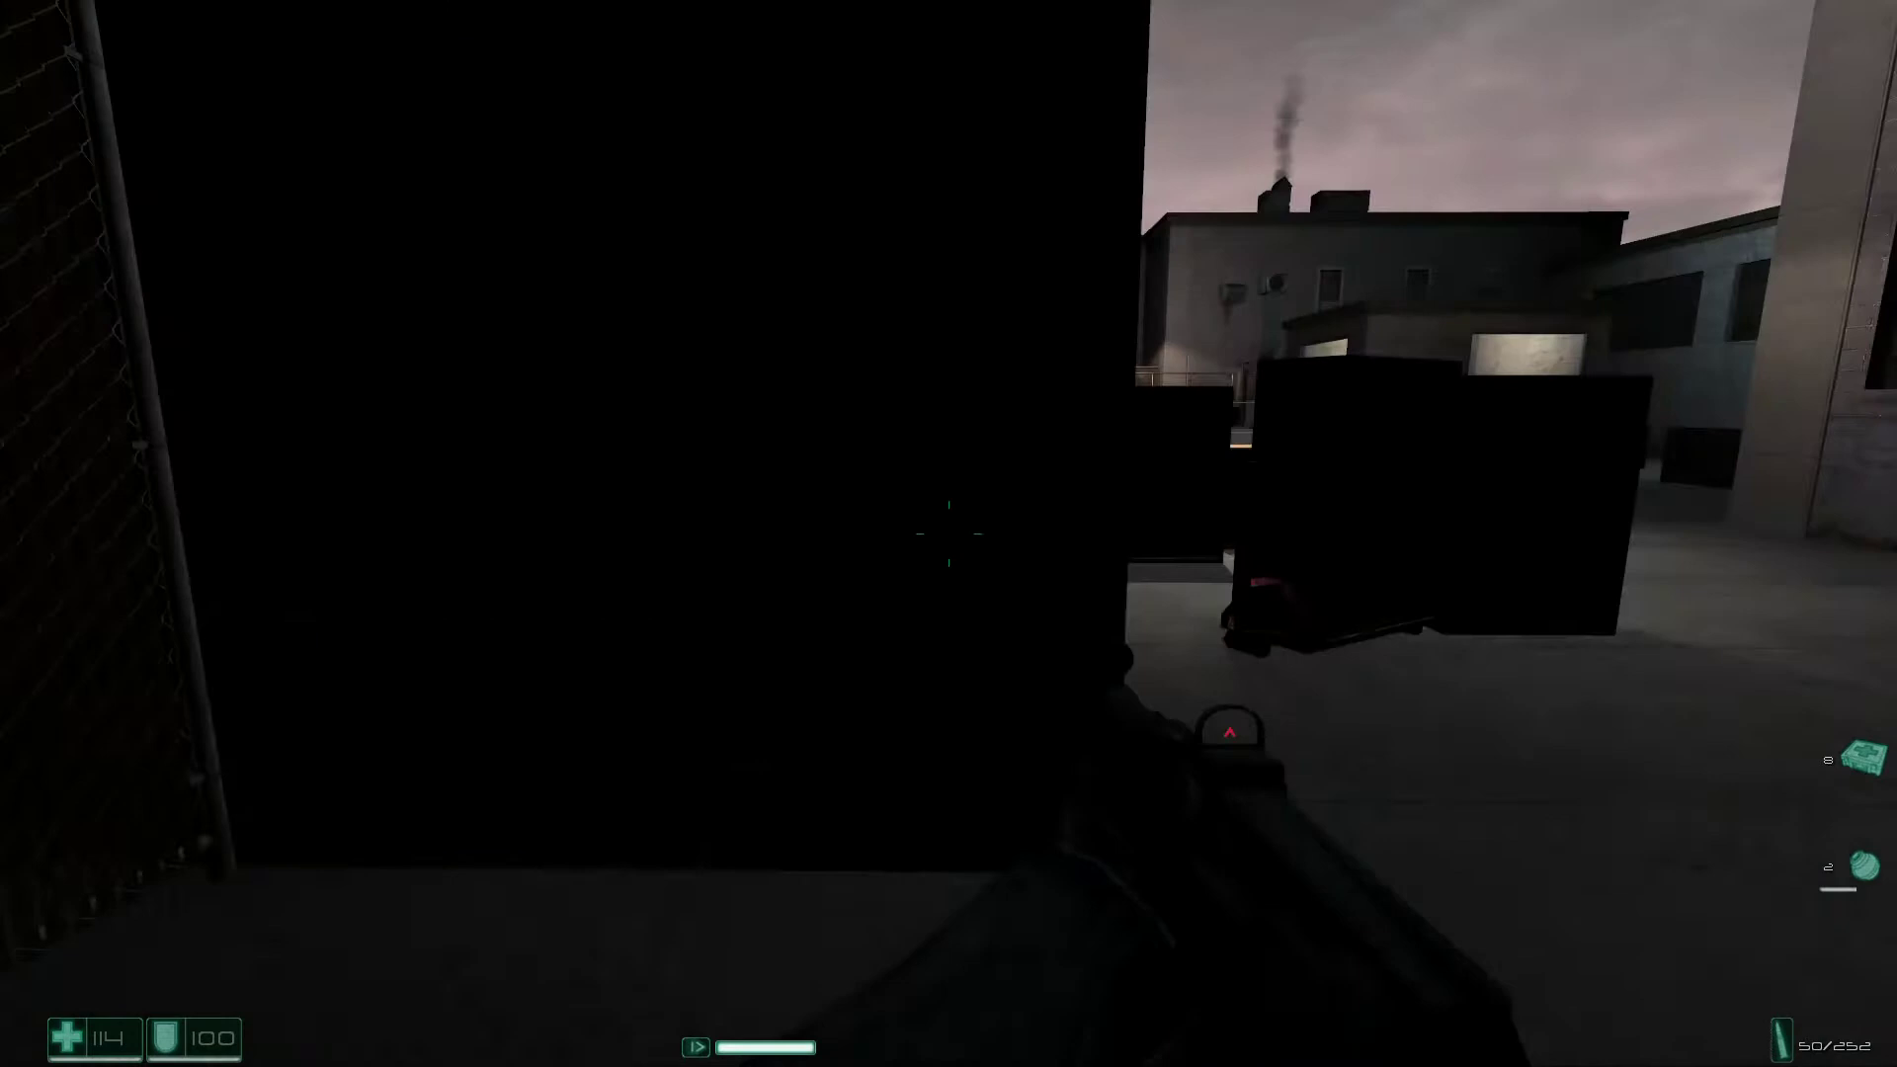
key("w")
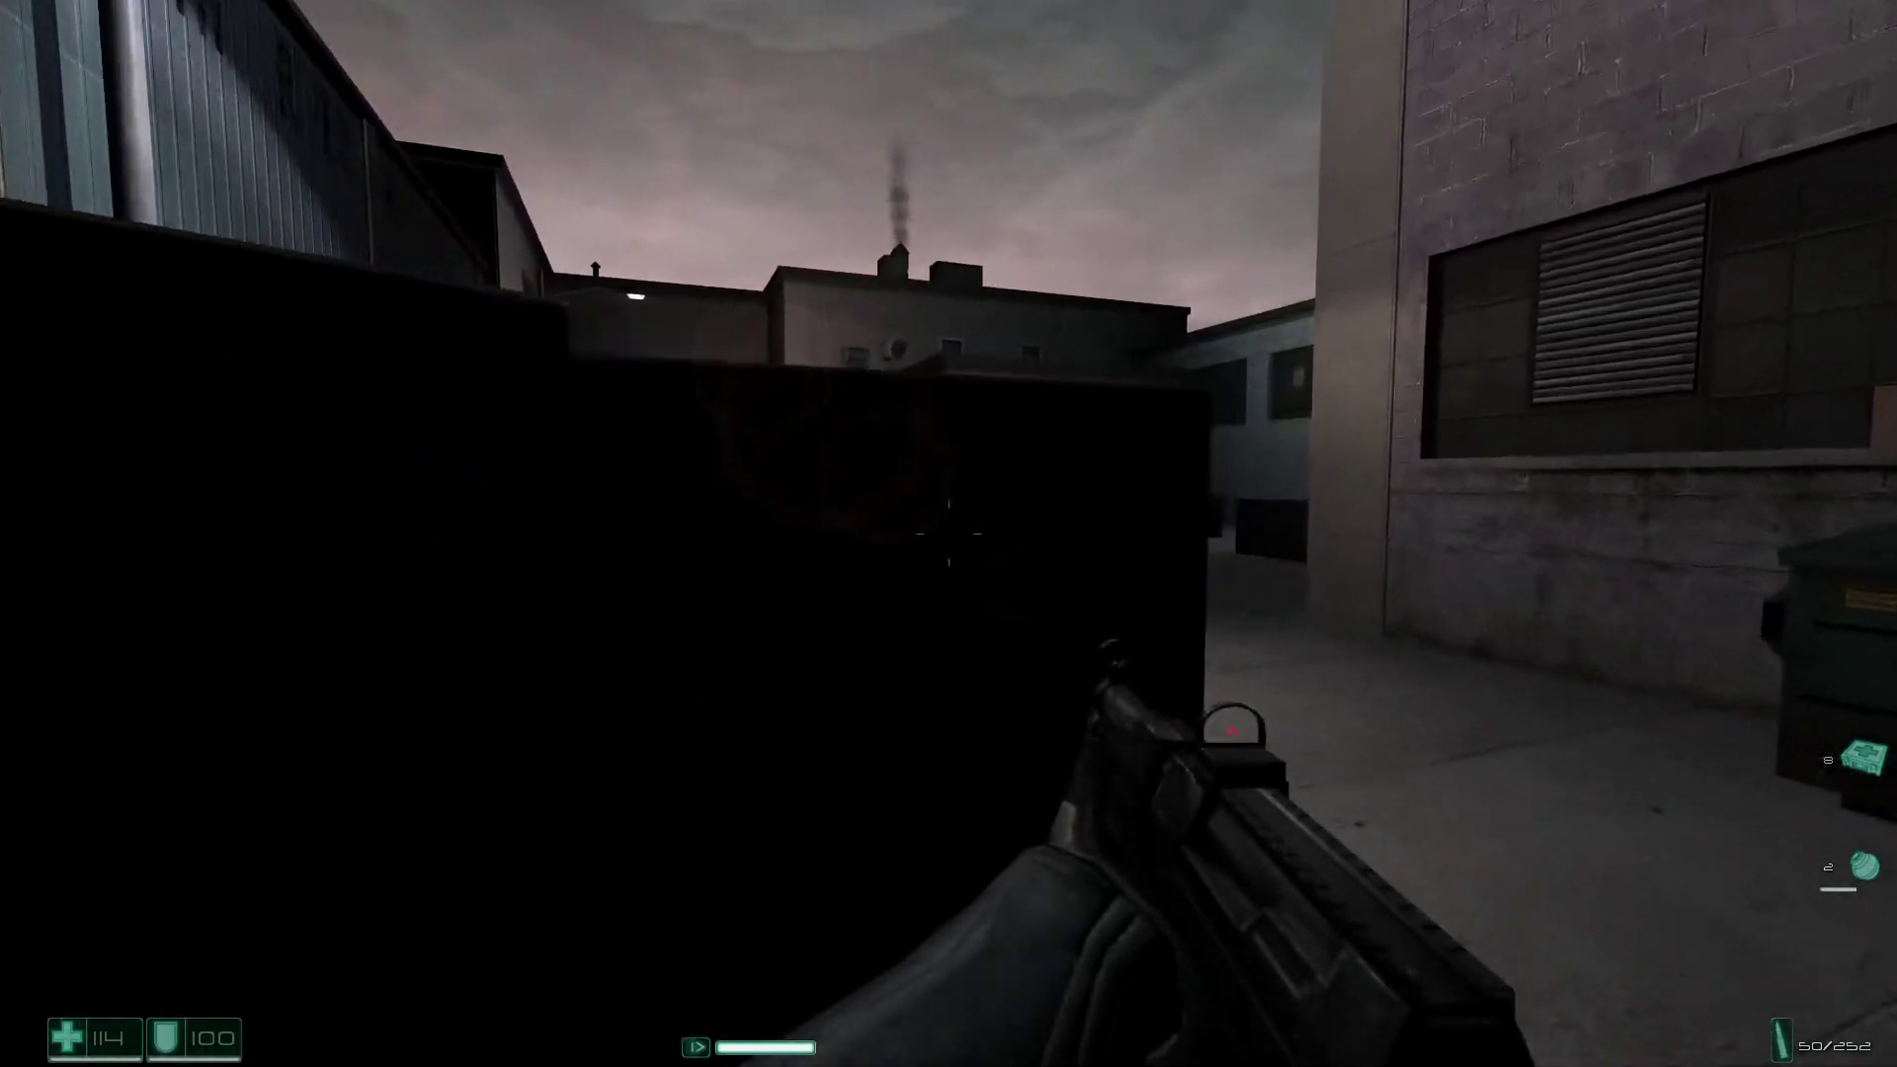
key("shift")
left_click(950, 535)
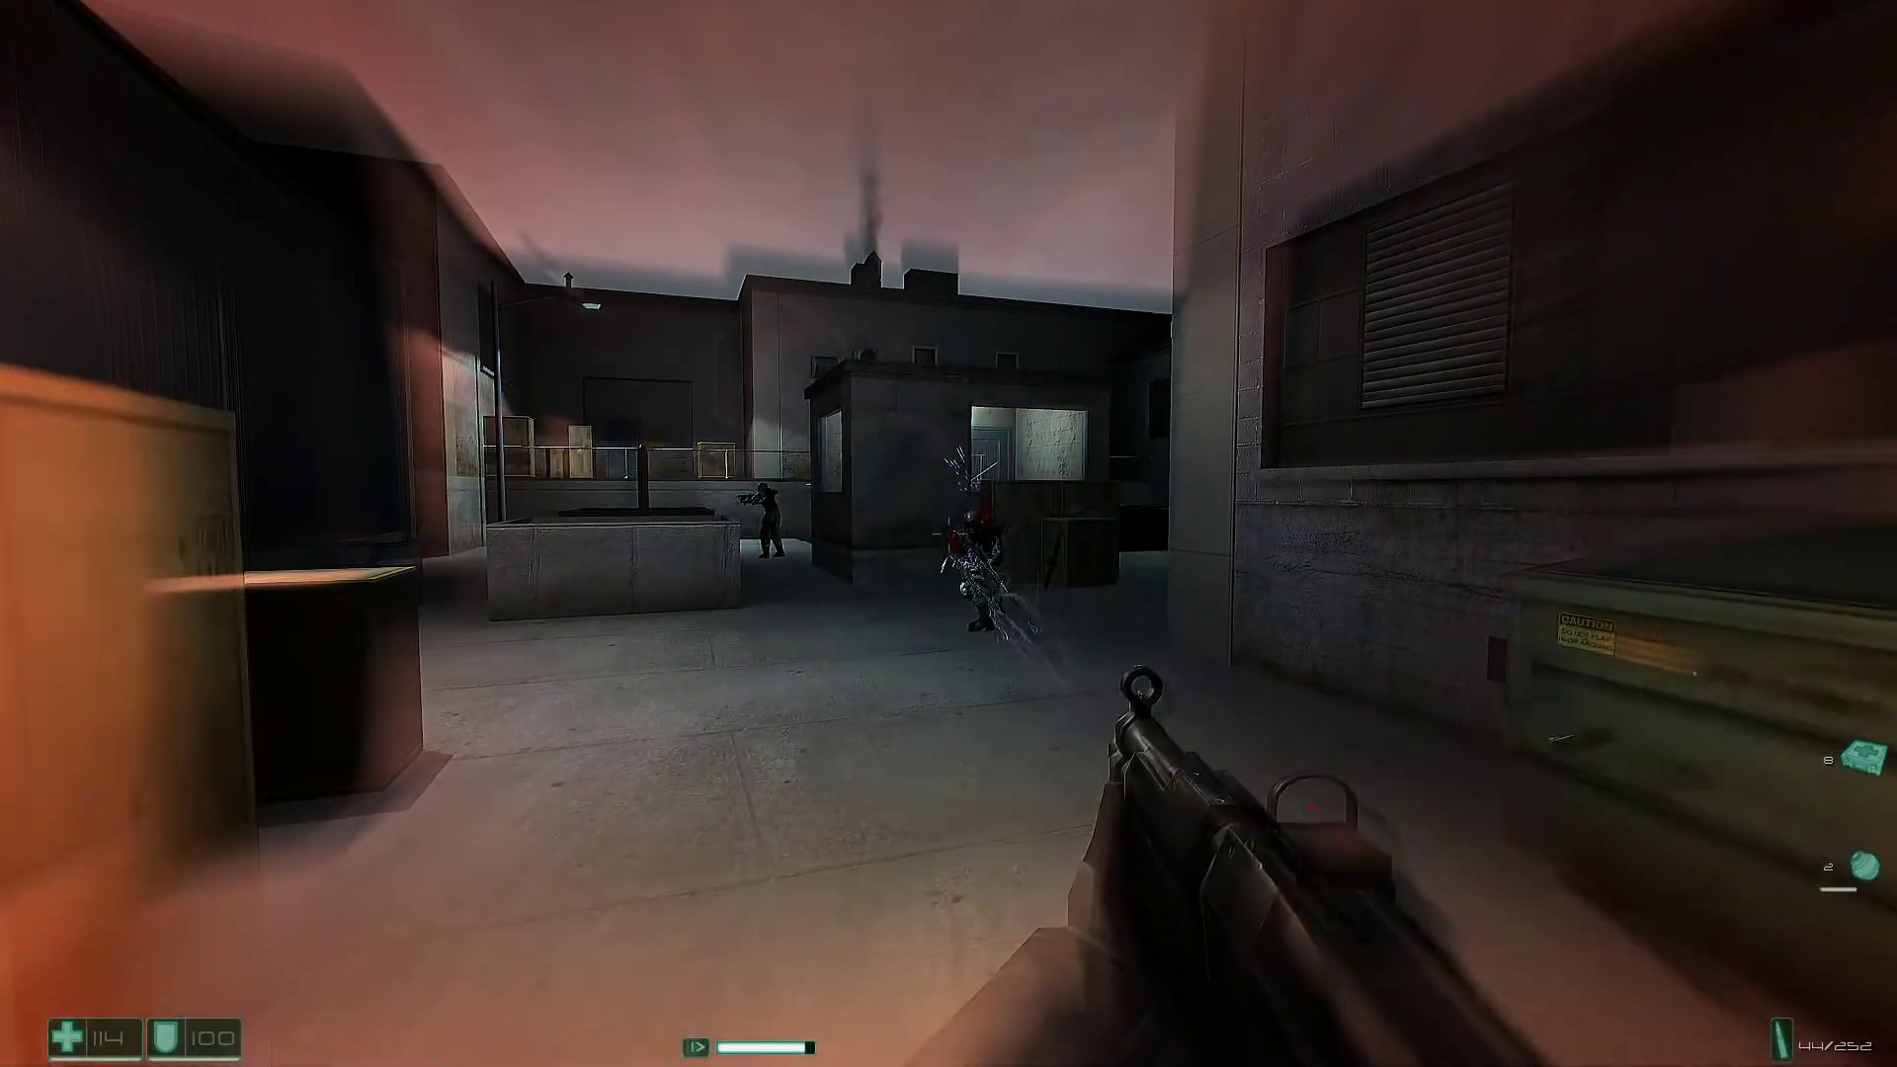
left_click(948, 535)
left_click(948, 534)
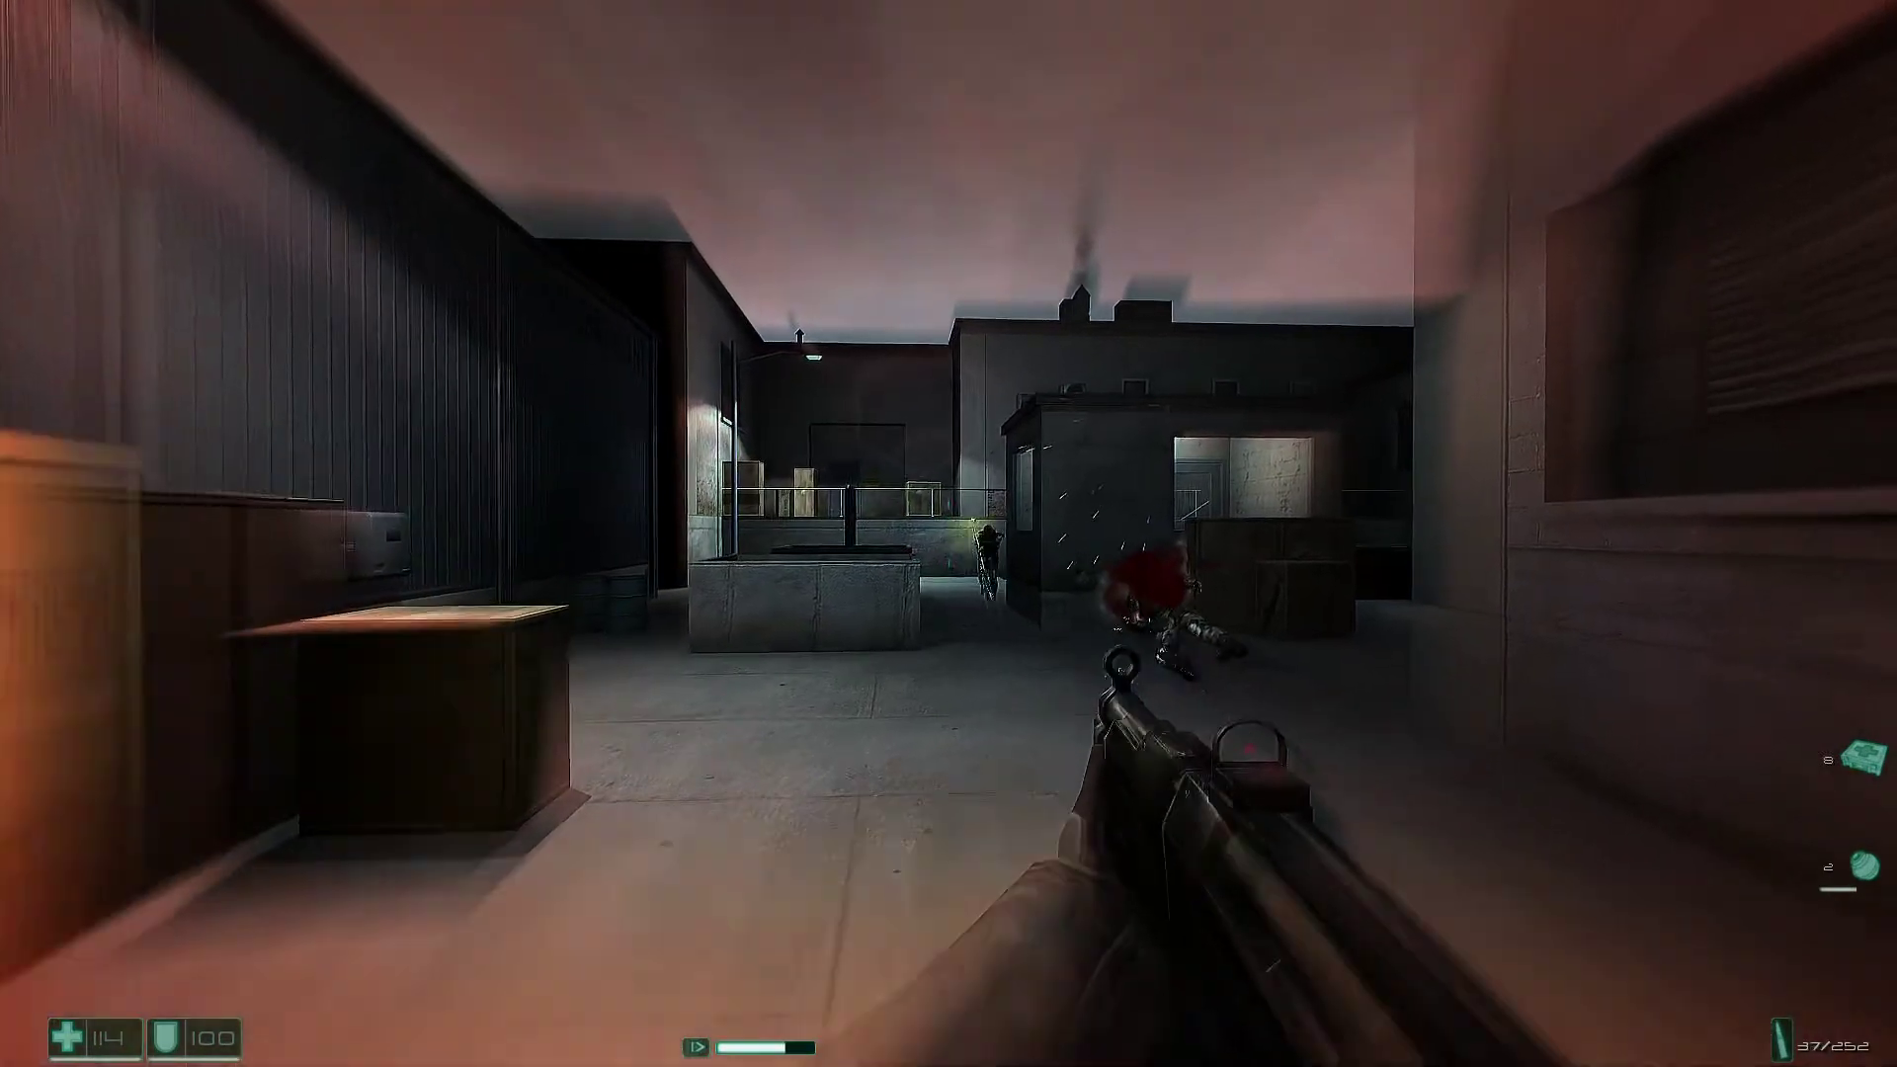
left_click(949, 535)
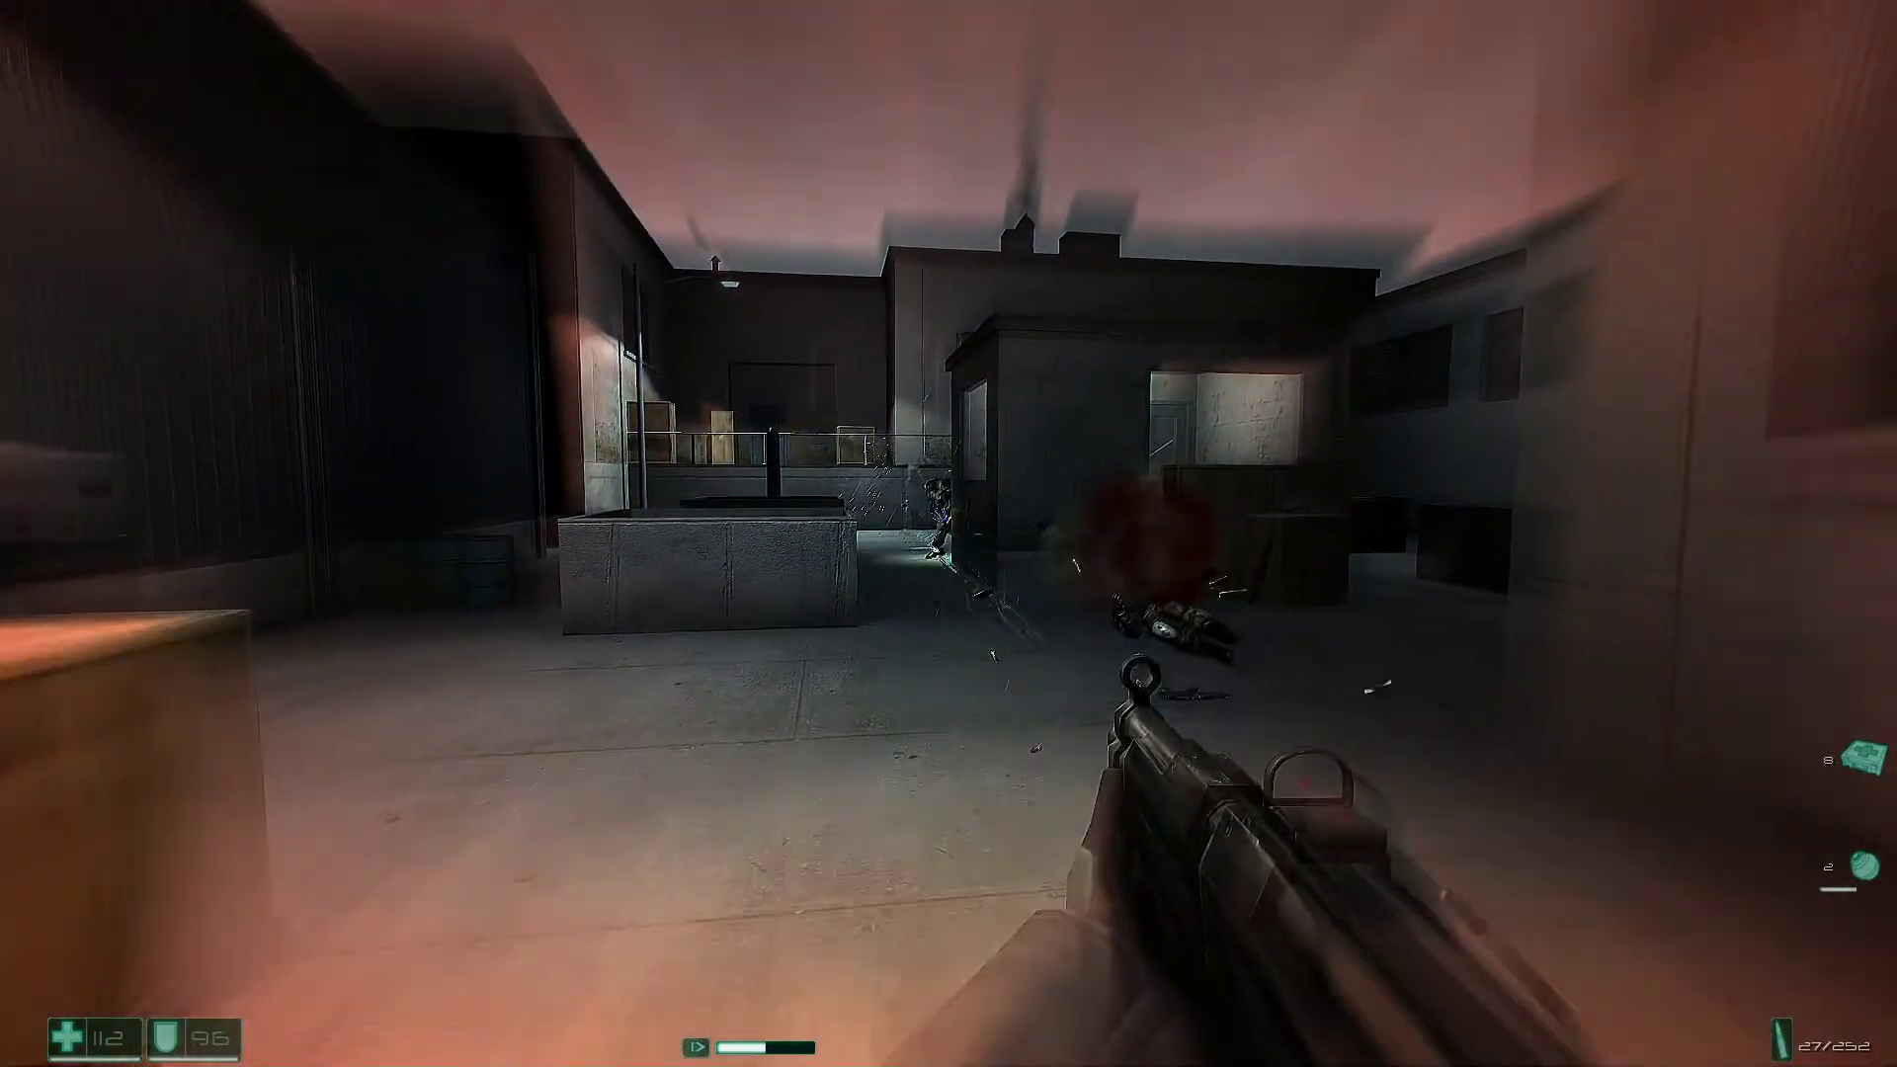
key("r")
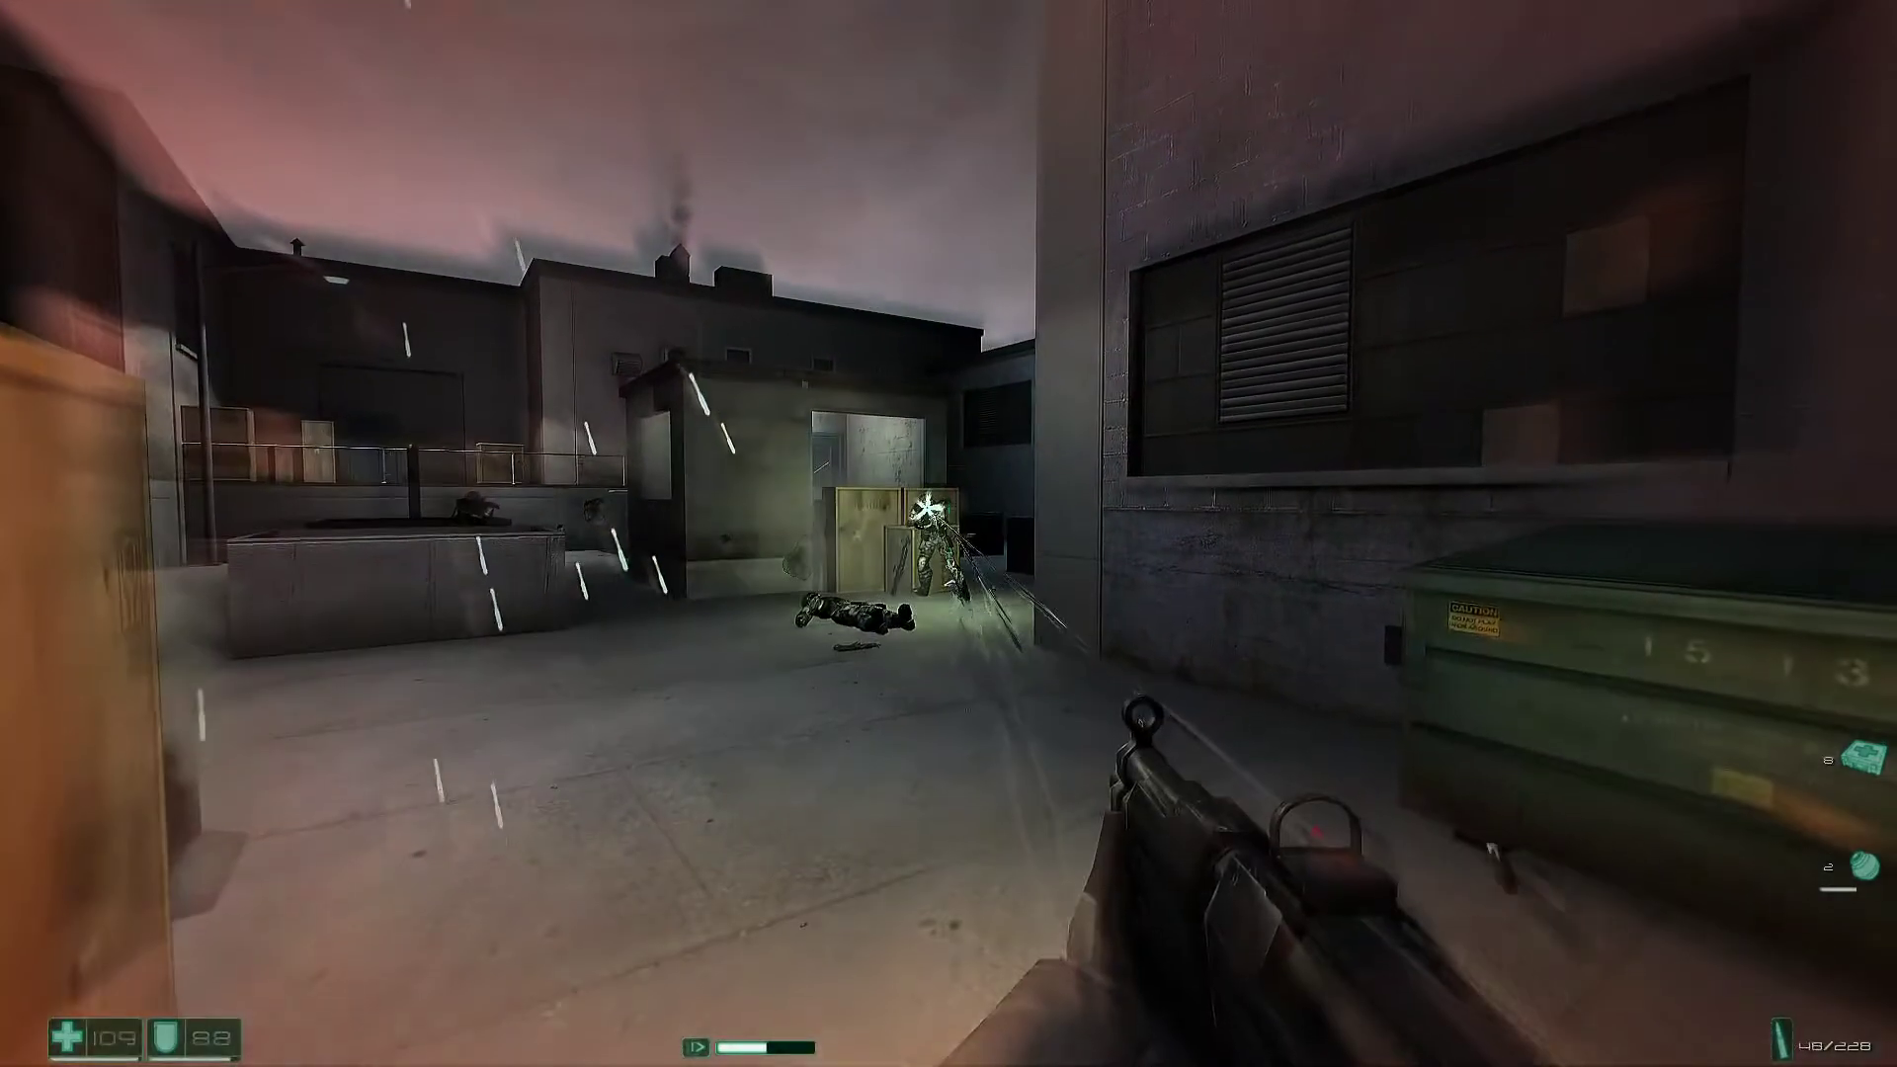
left_click(949, 534)
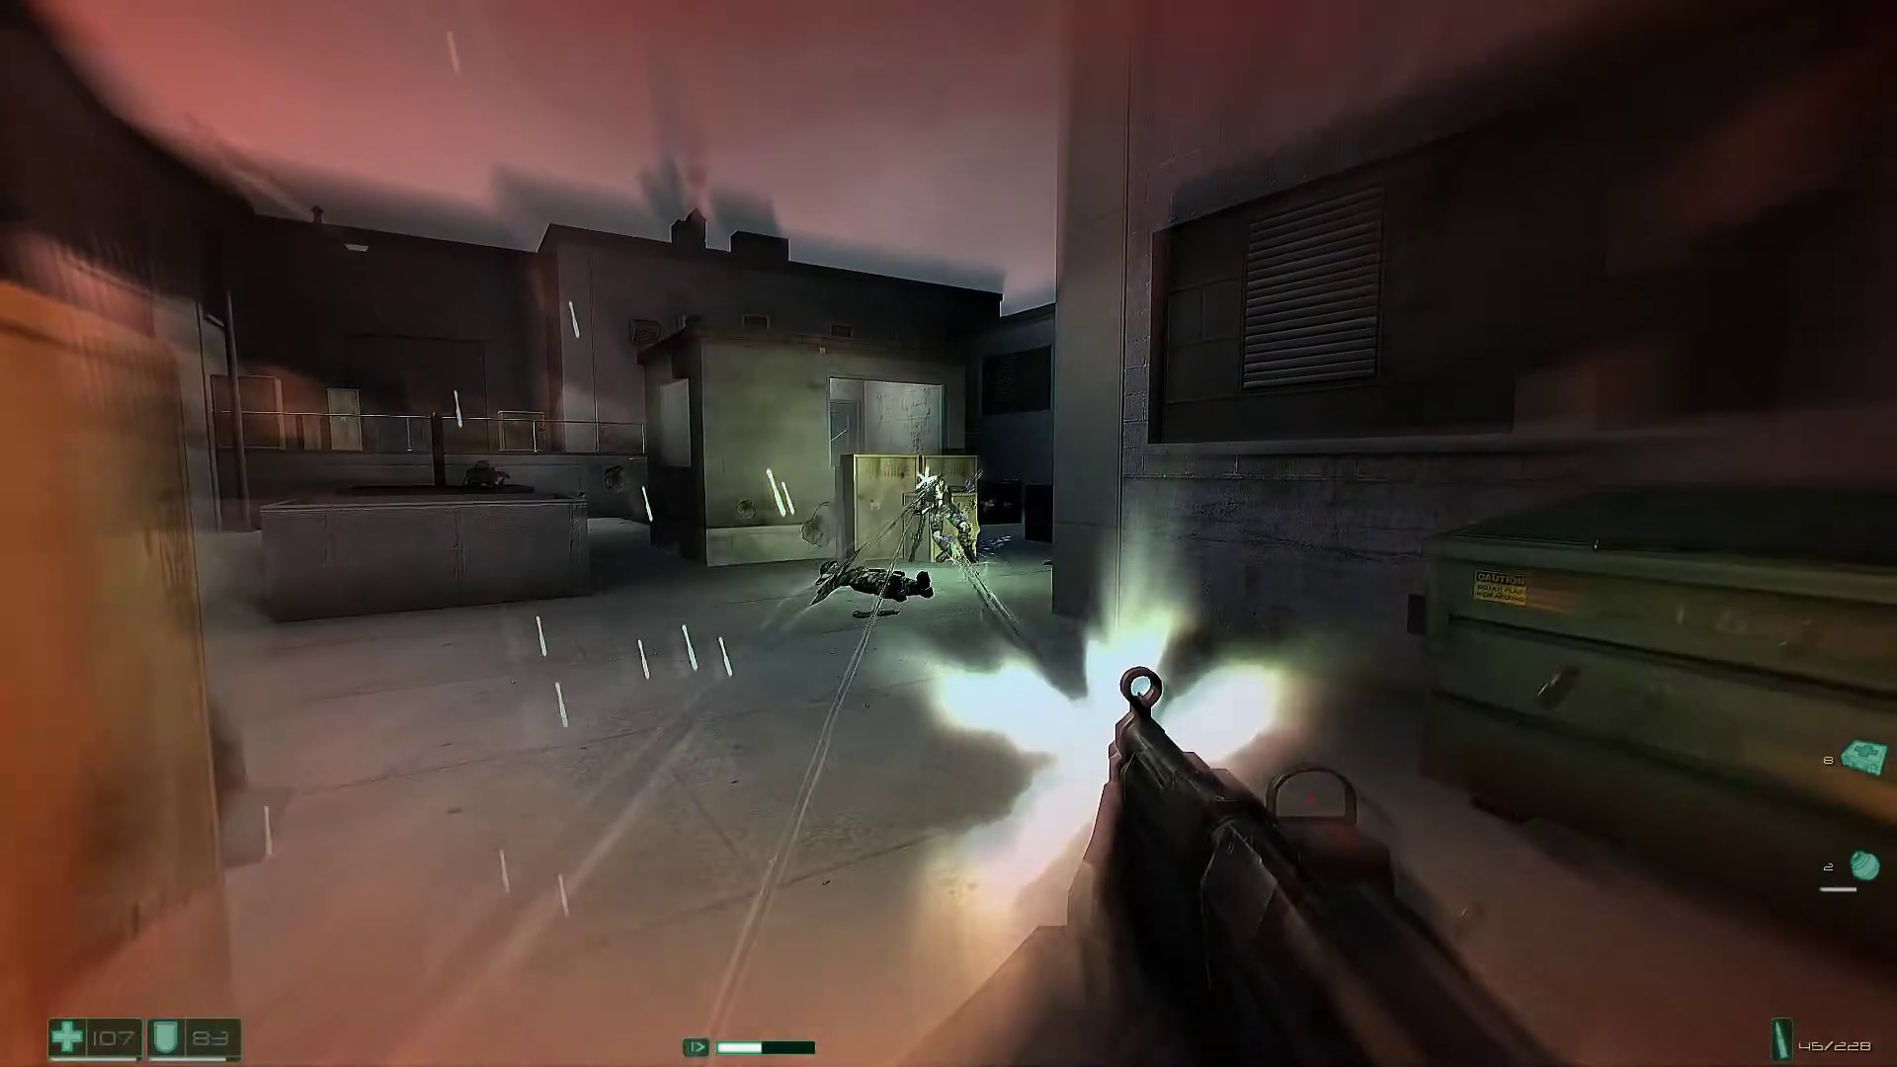
left_click(948, 534)
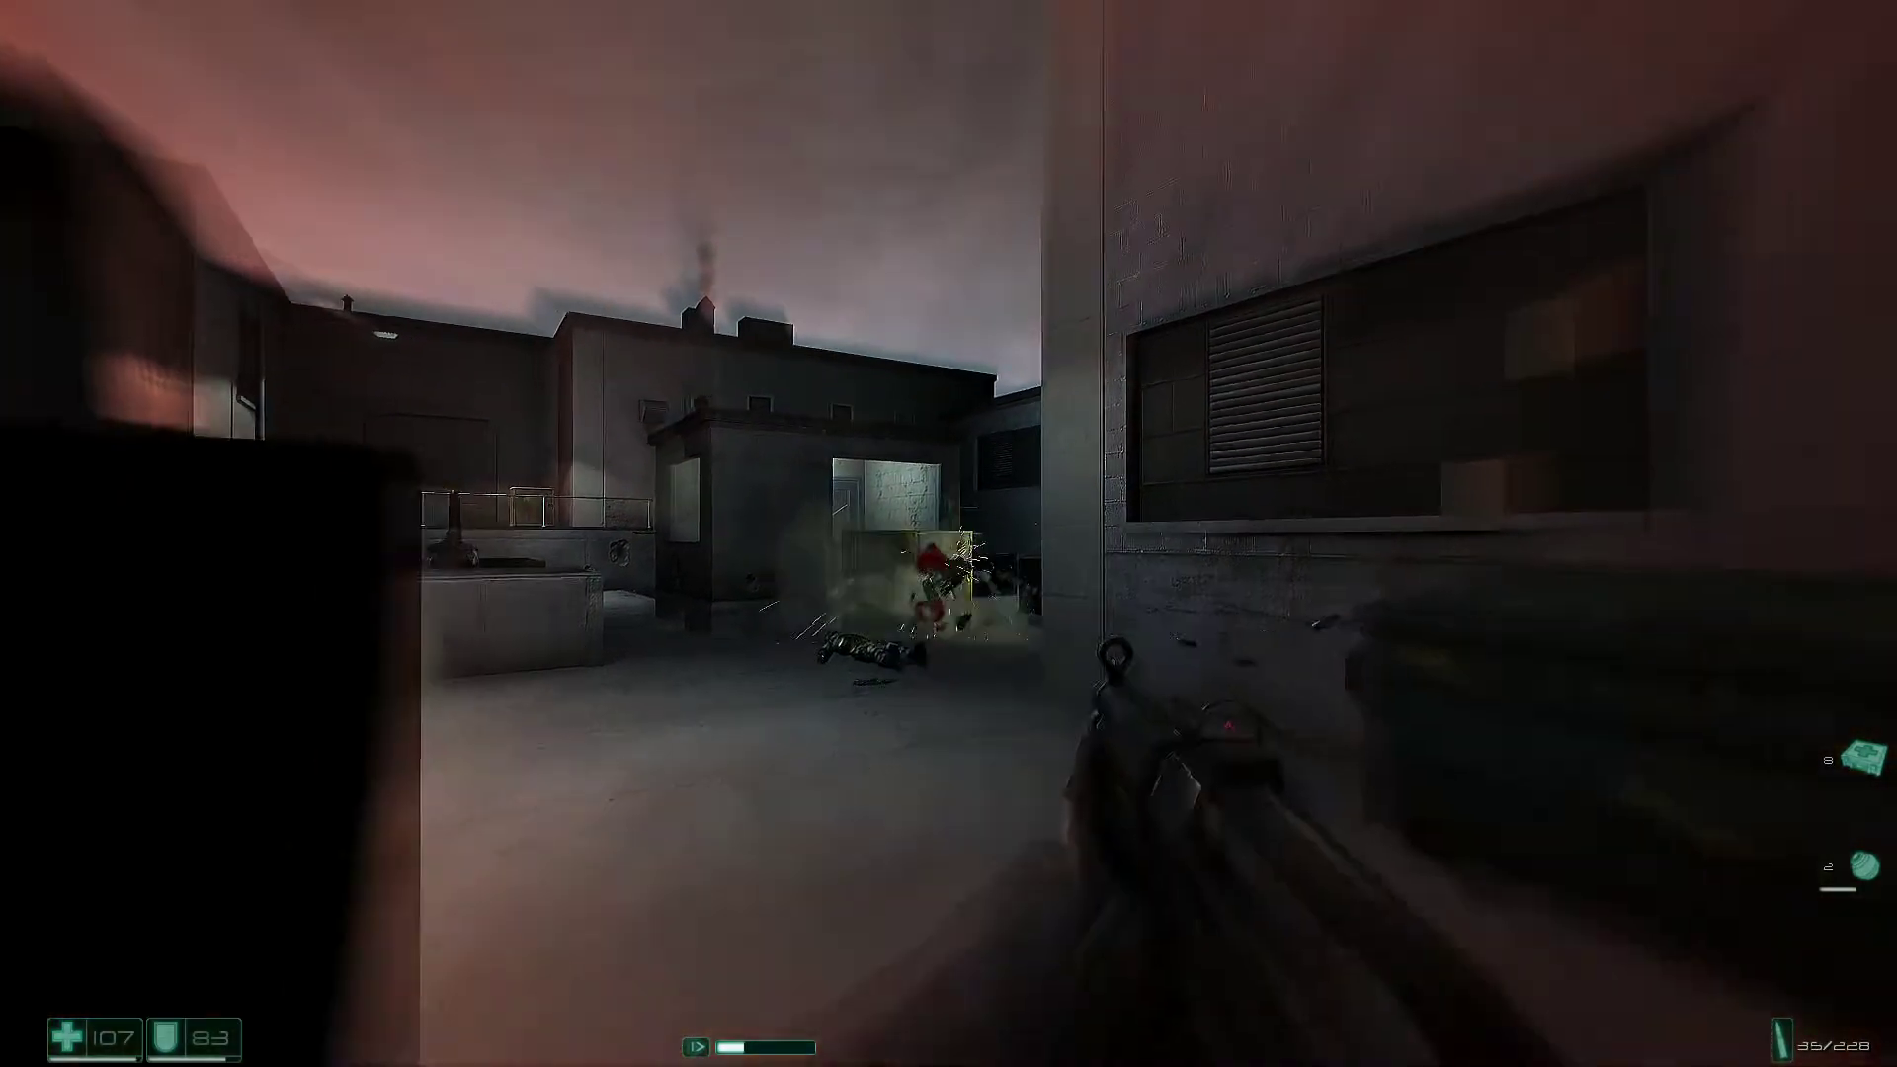
key("r")
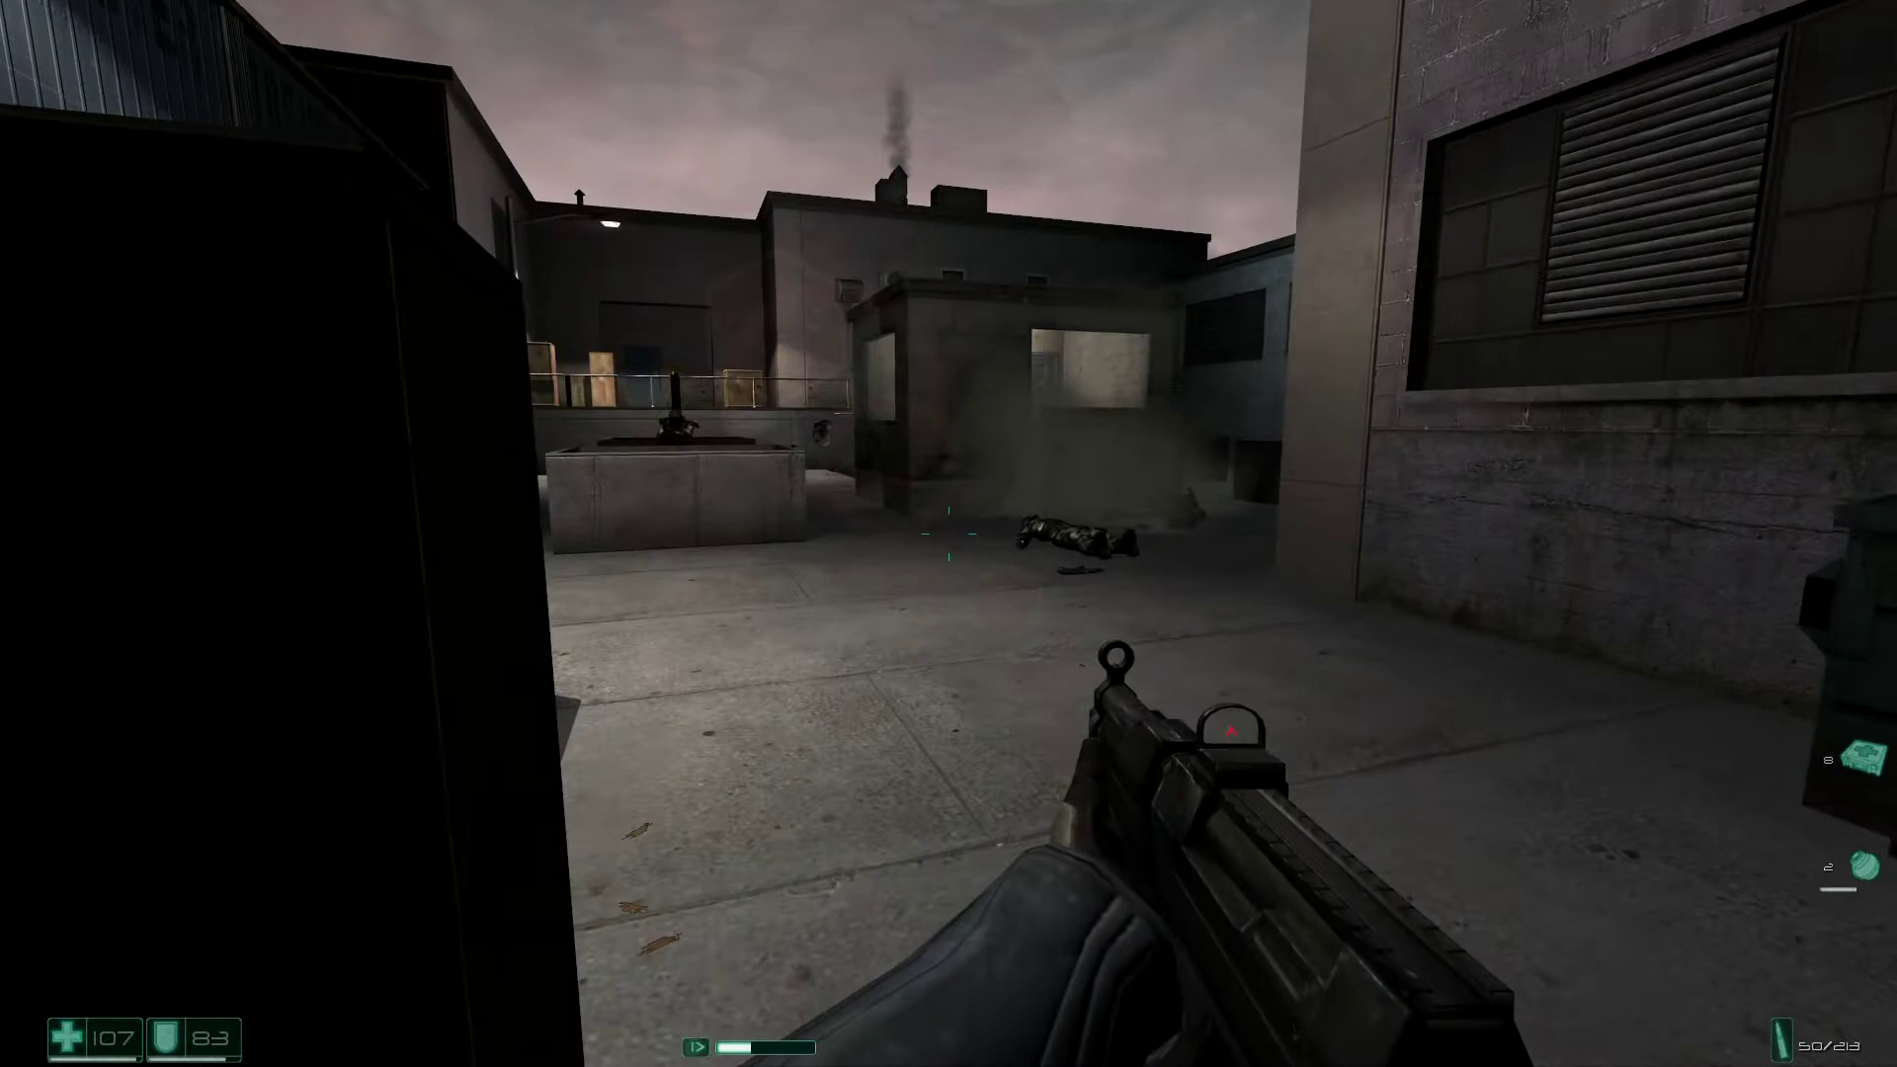
Use the dark wall as cover, then advance past the dumpster collecting ammo at the crates.
key("a")
key("d")
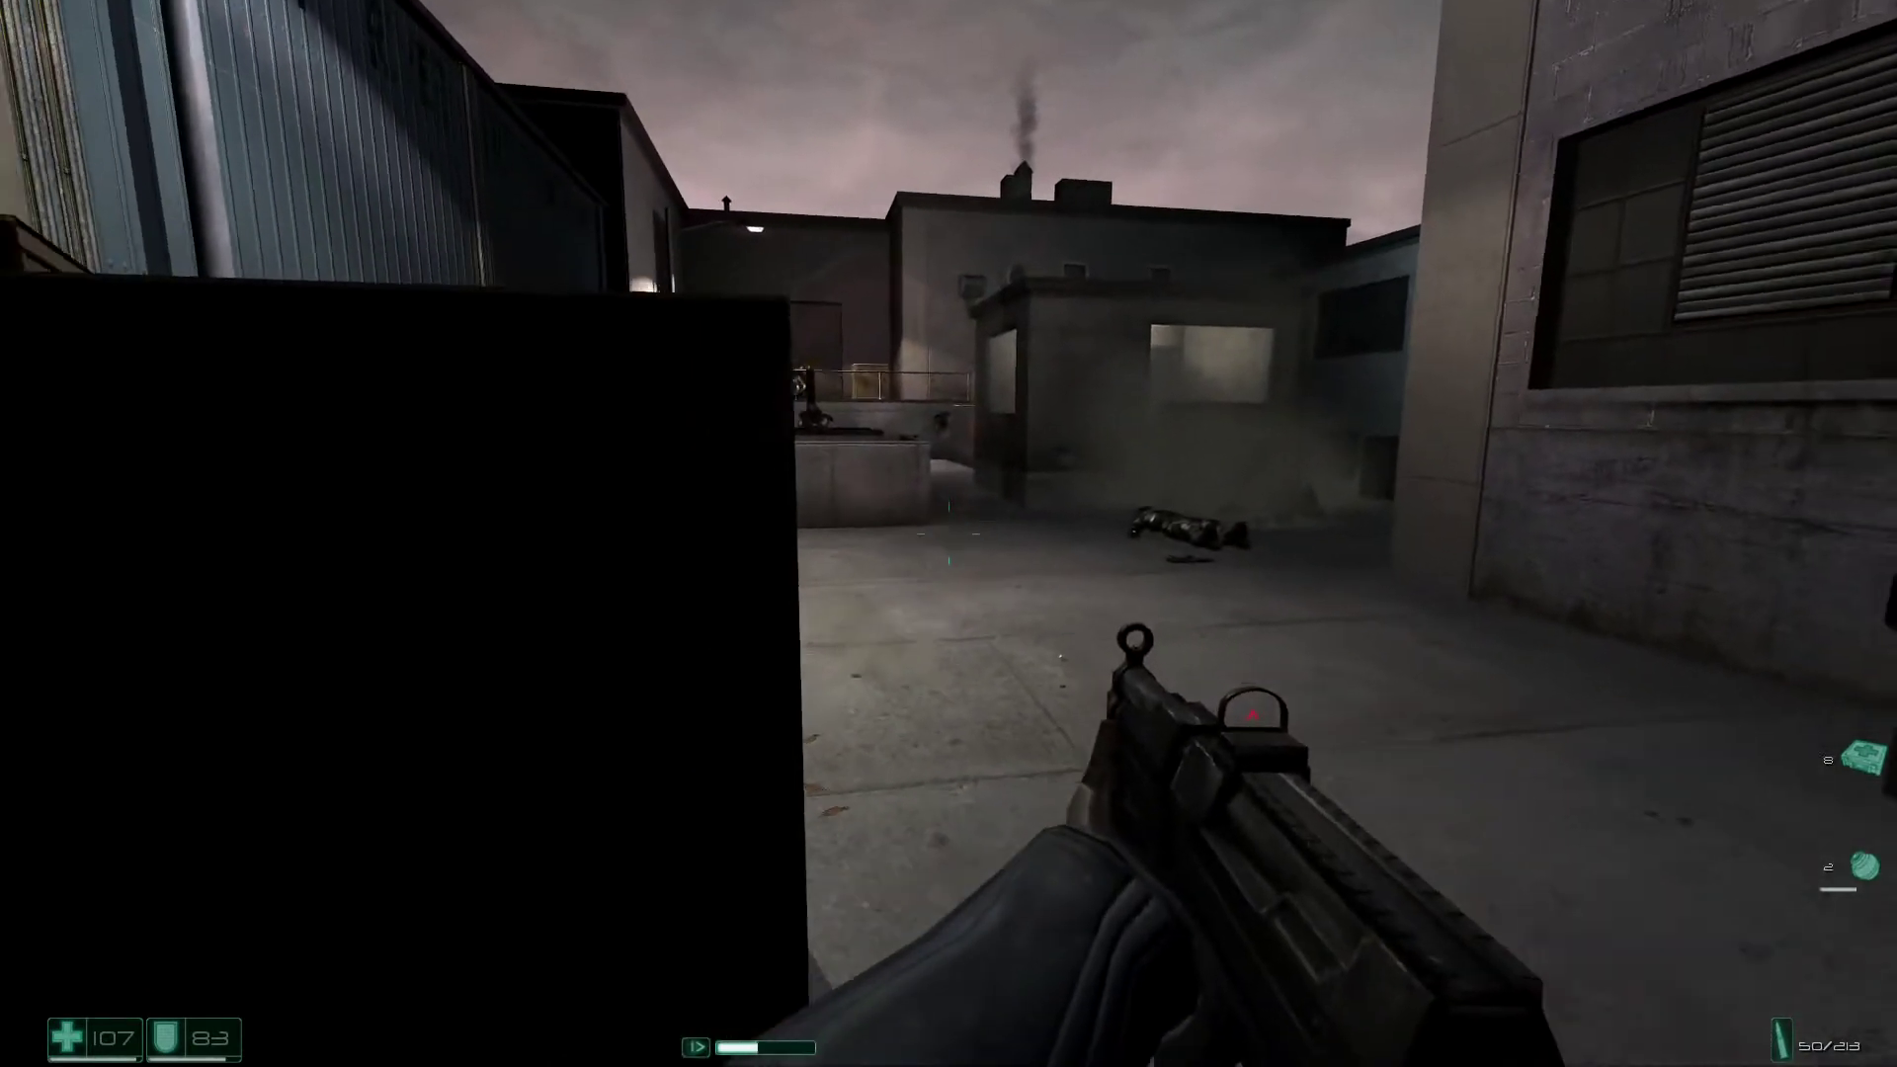
key("s")
key("w")
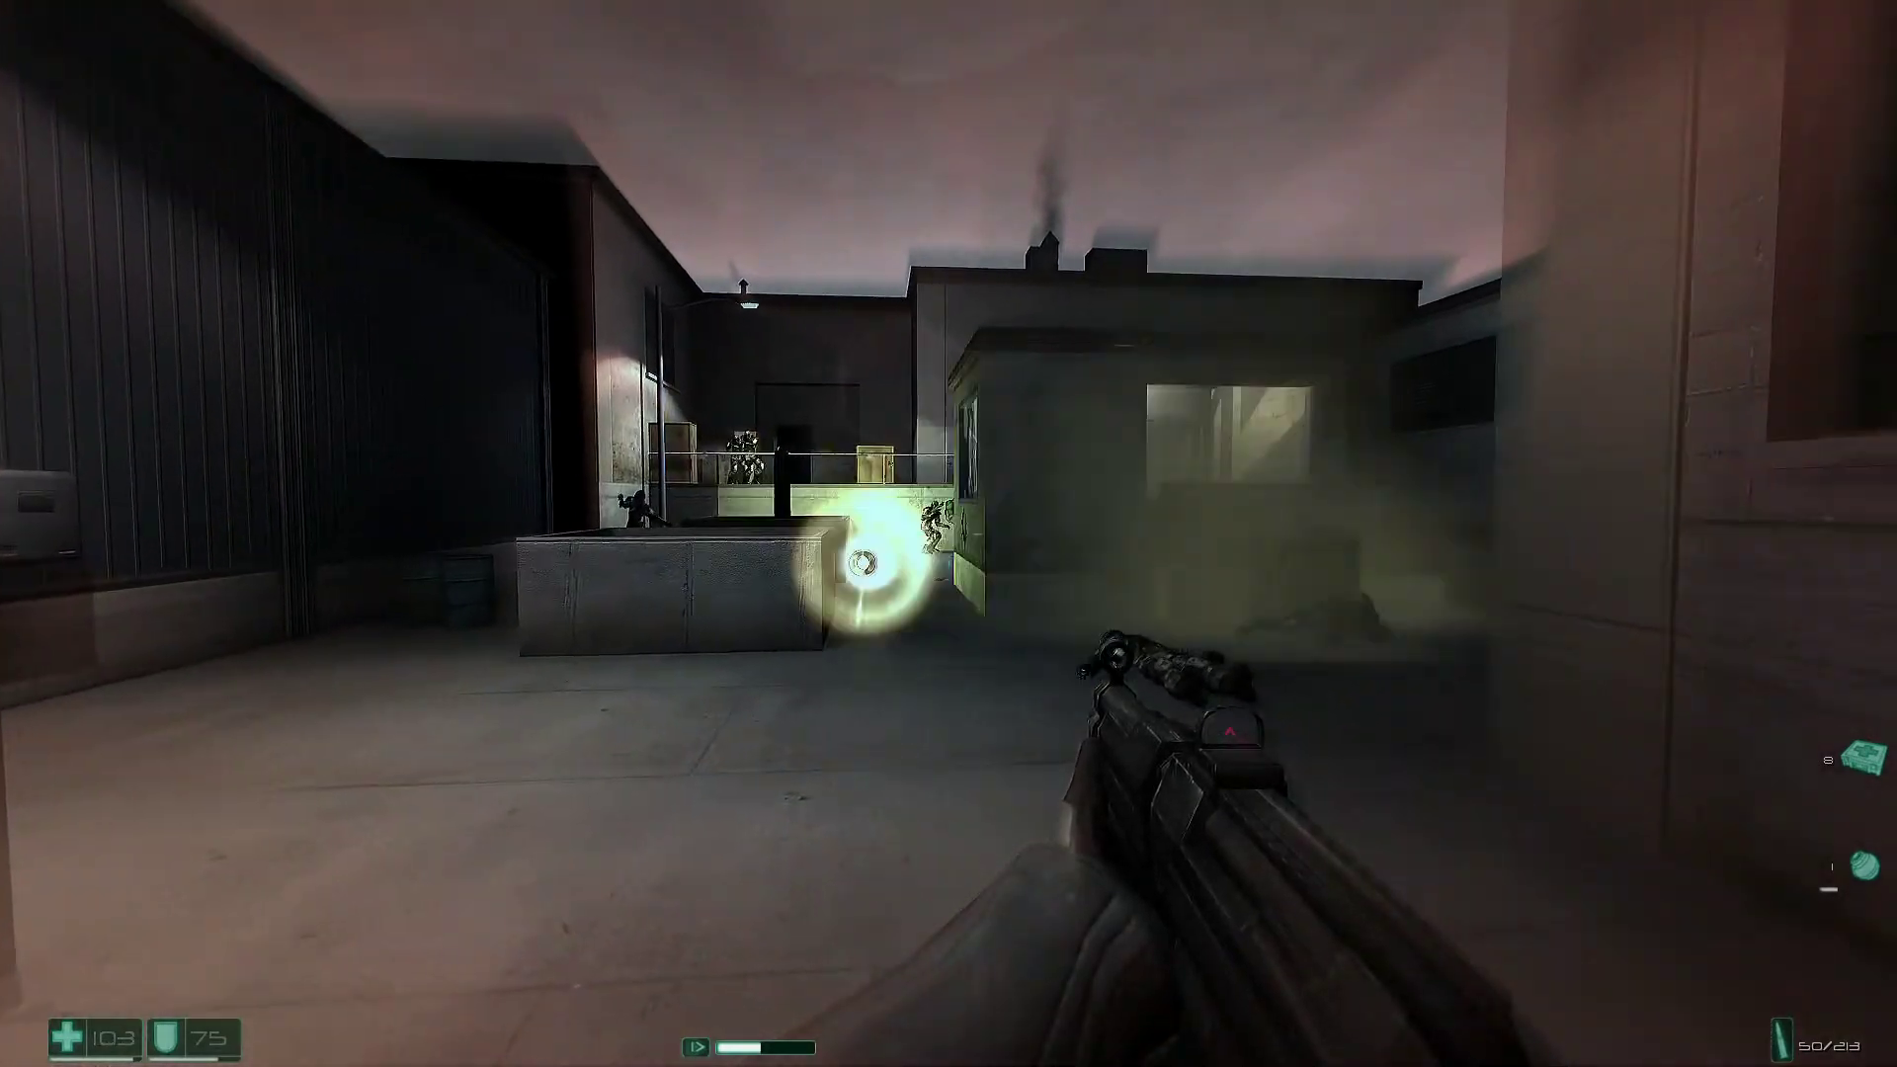
key("a")
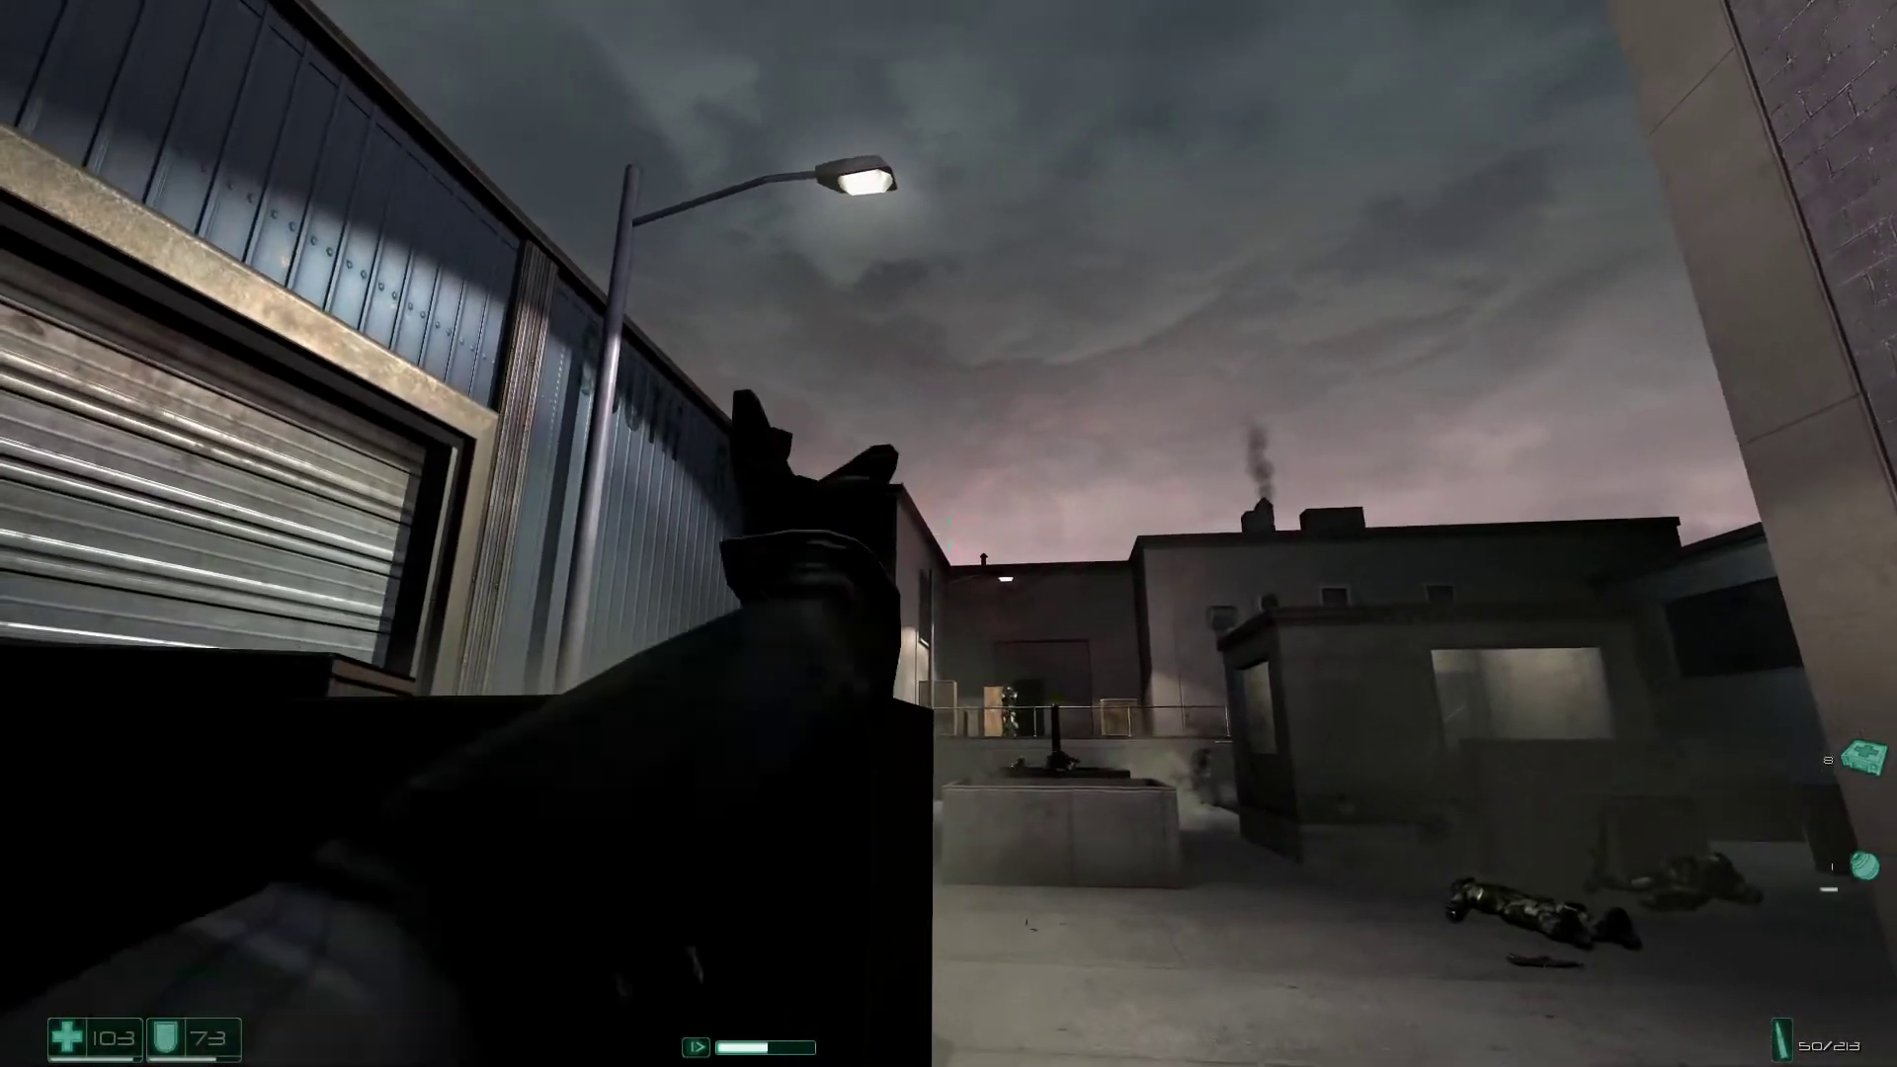
key("s")
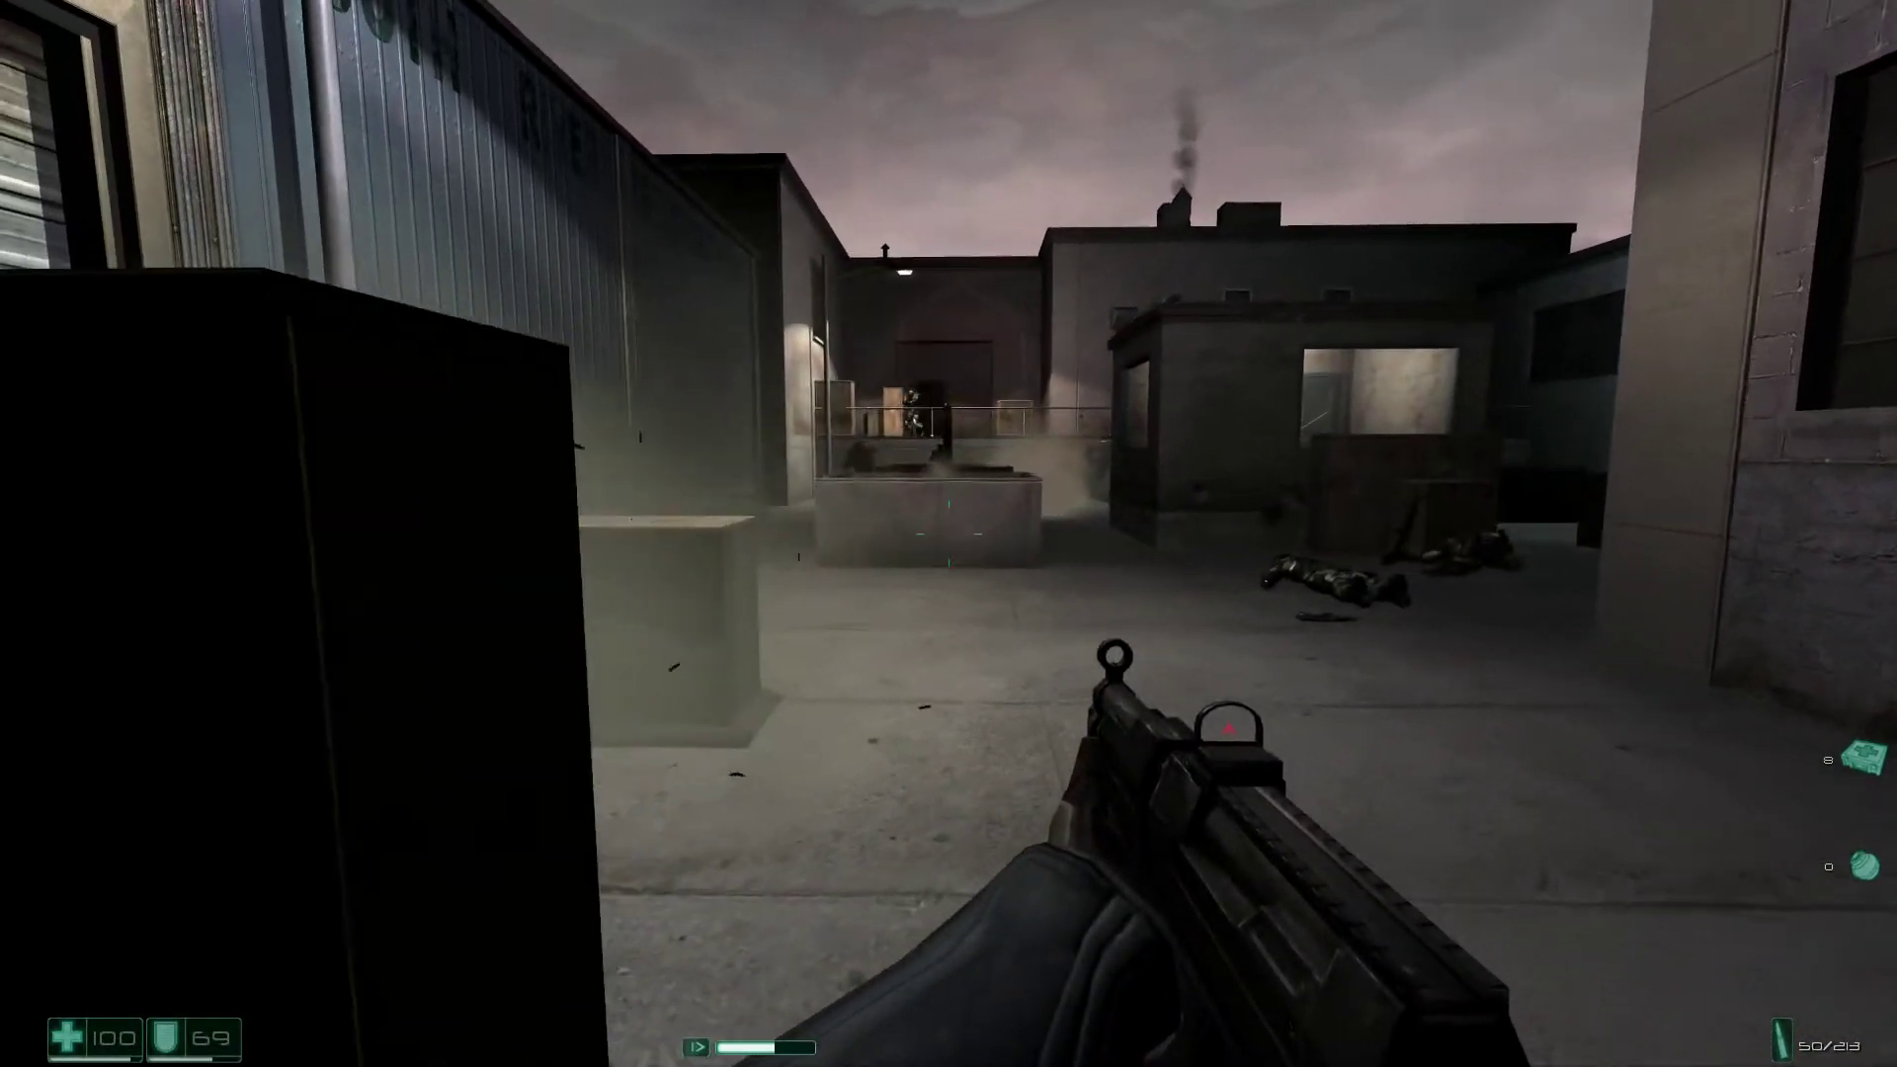
key("w")
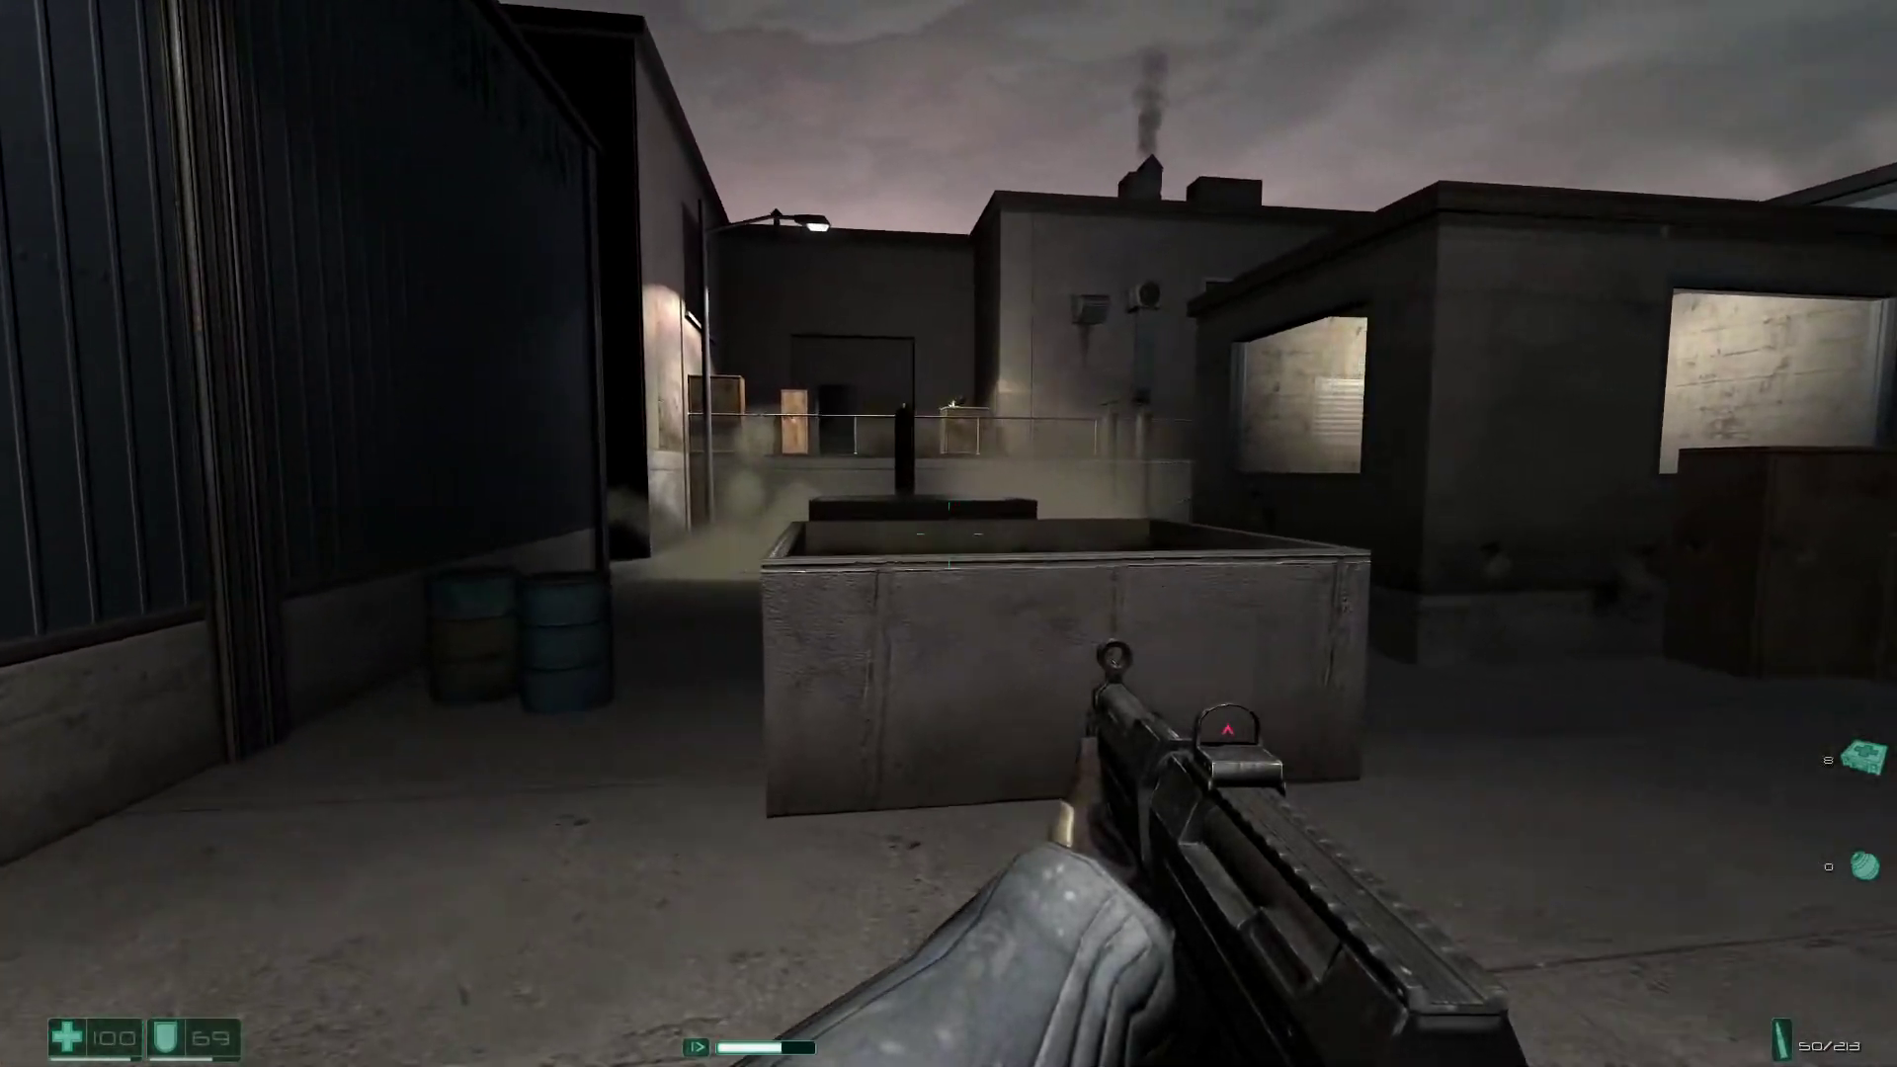
key("w")
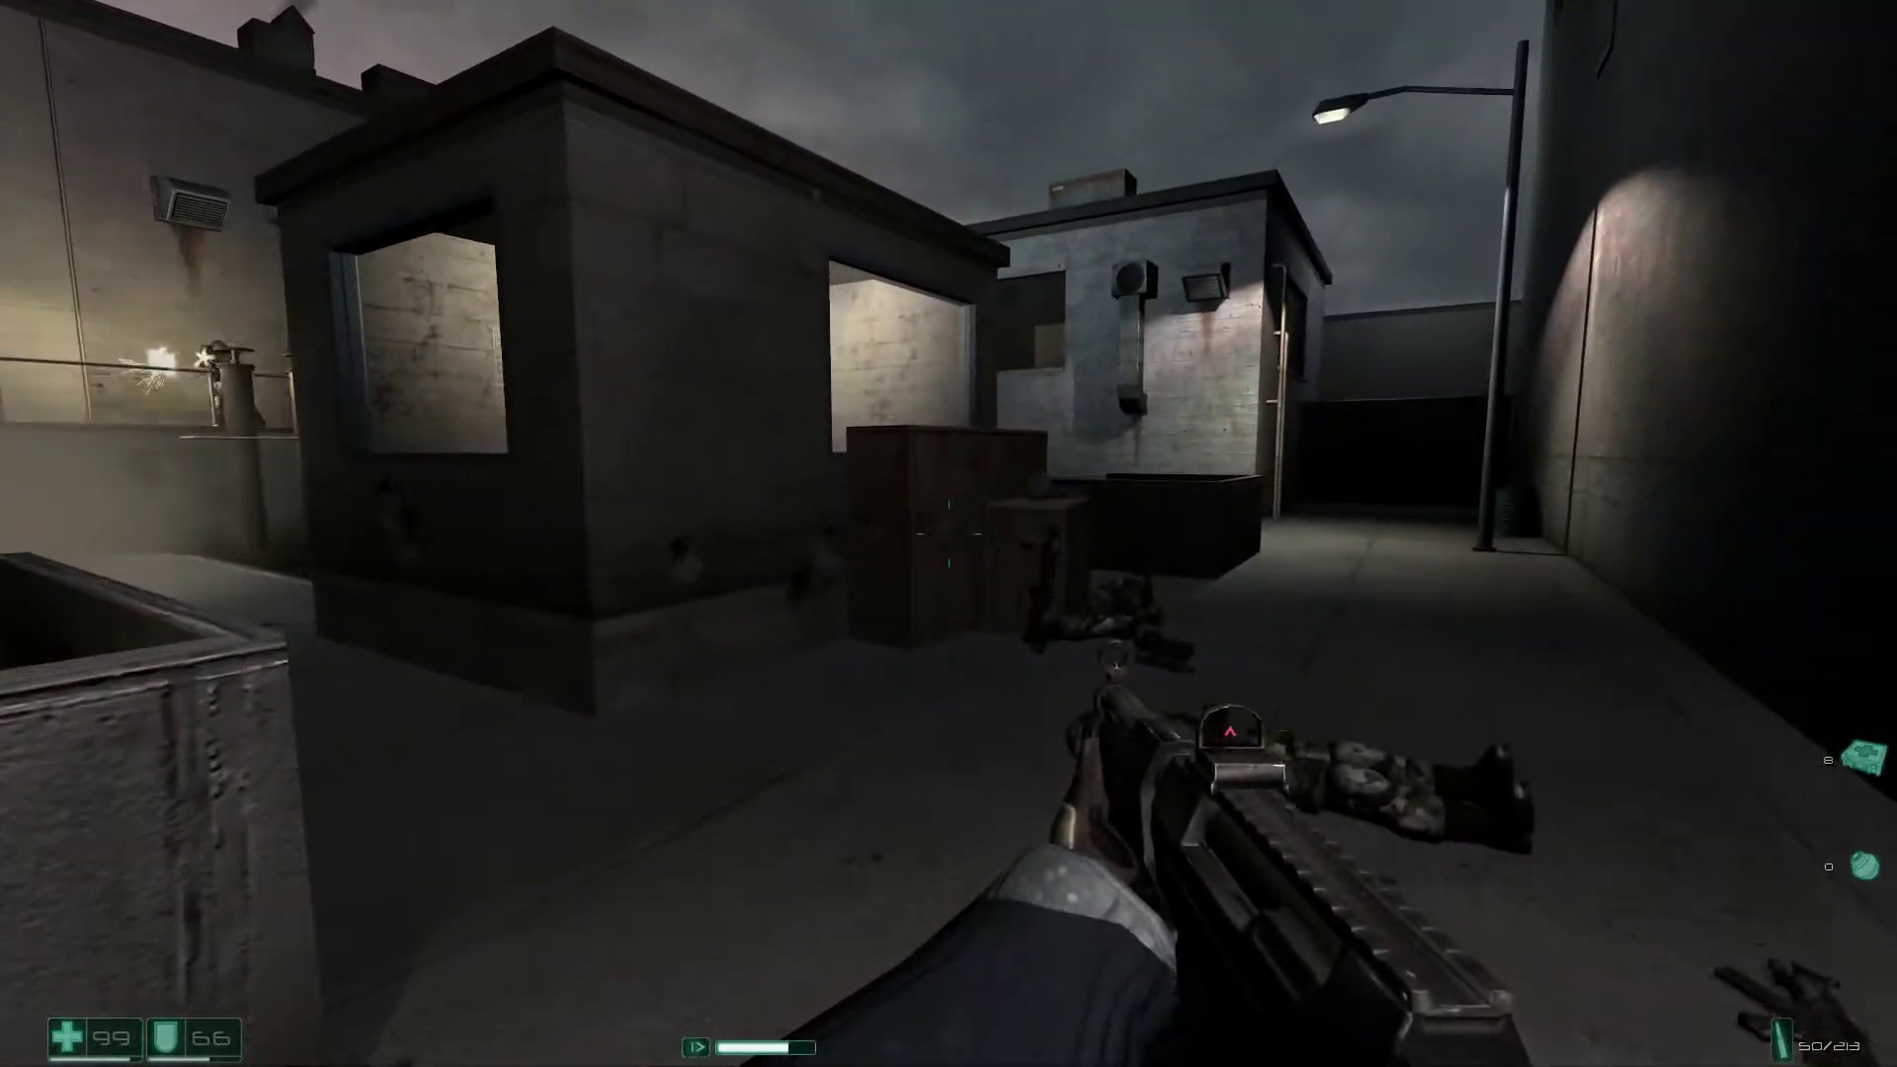
key("w")
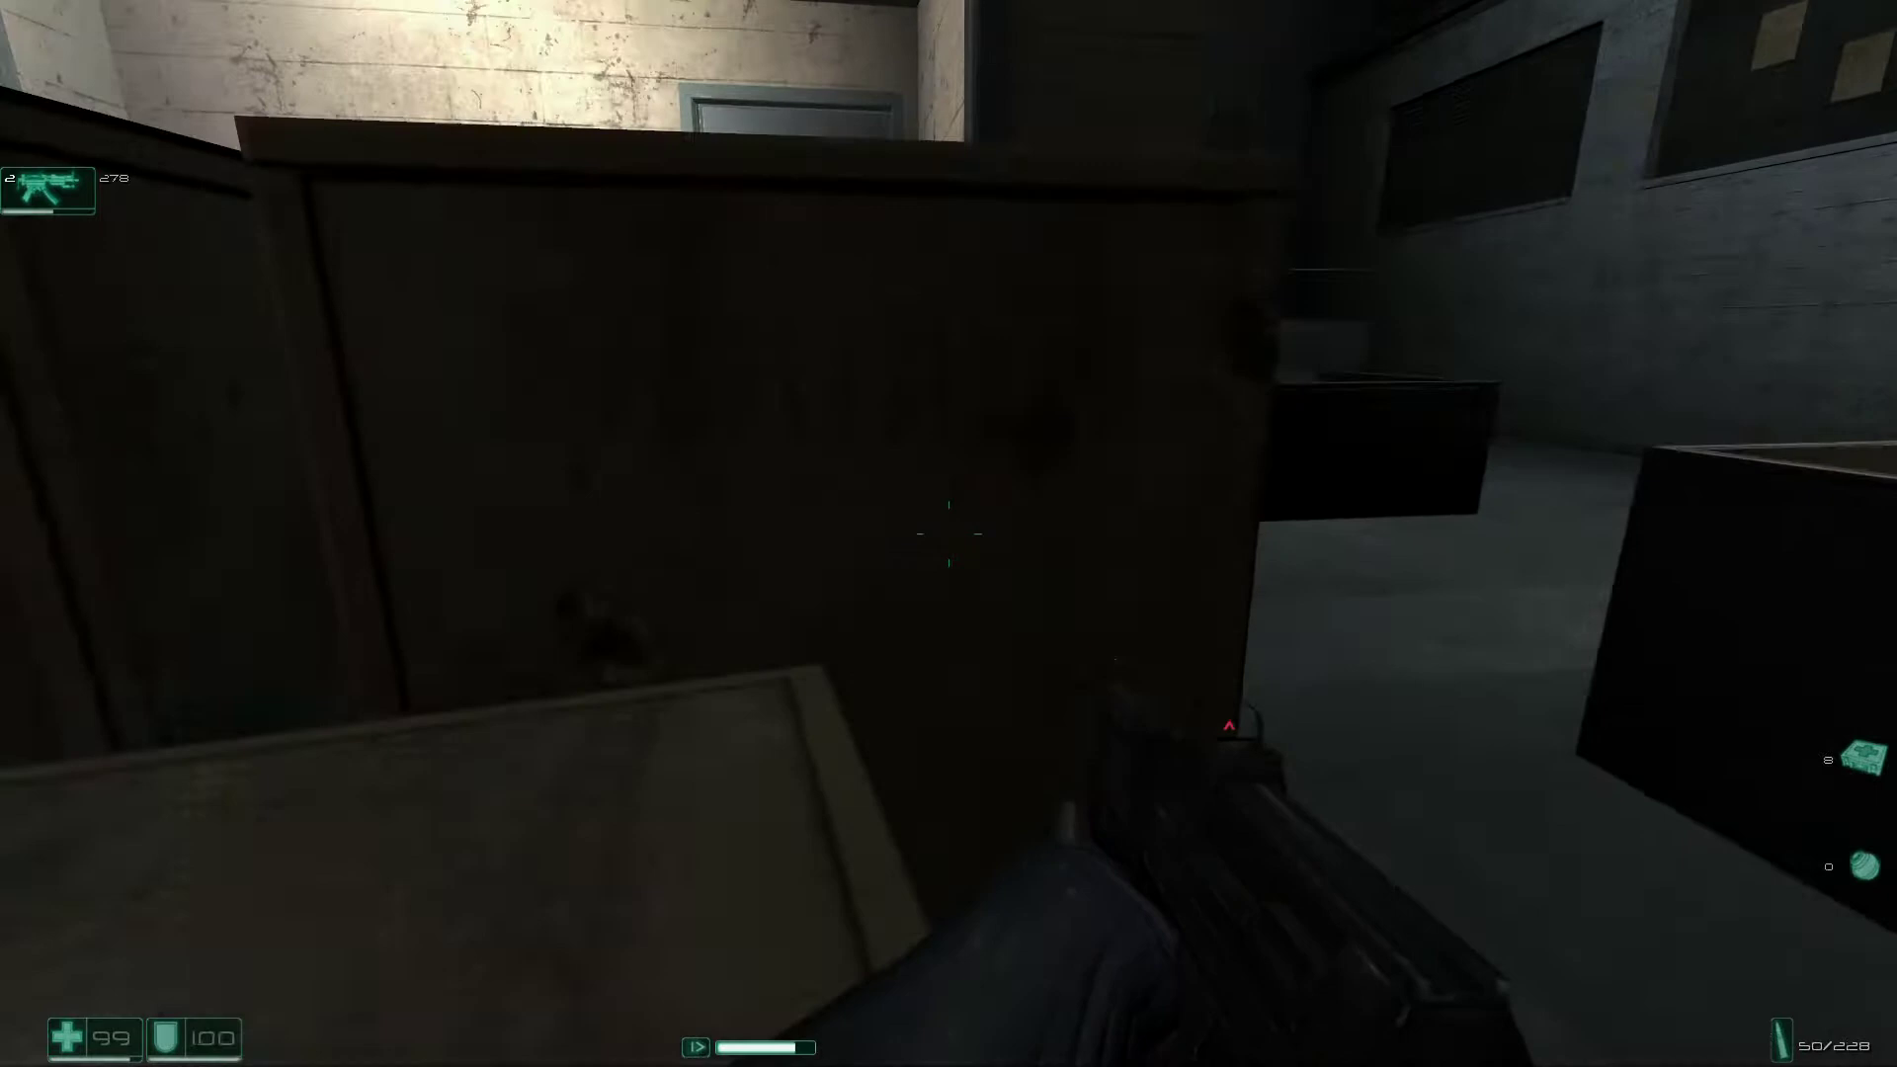
key("w")
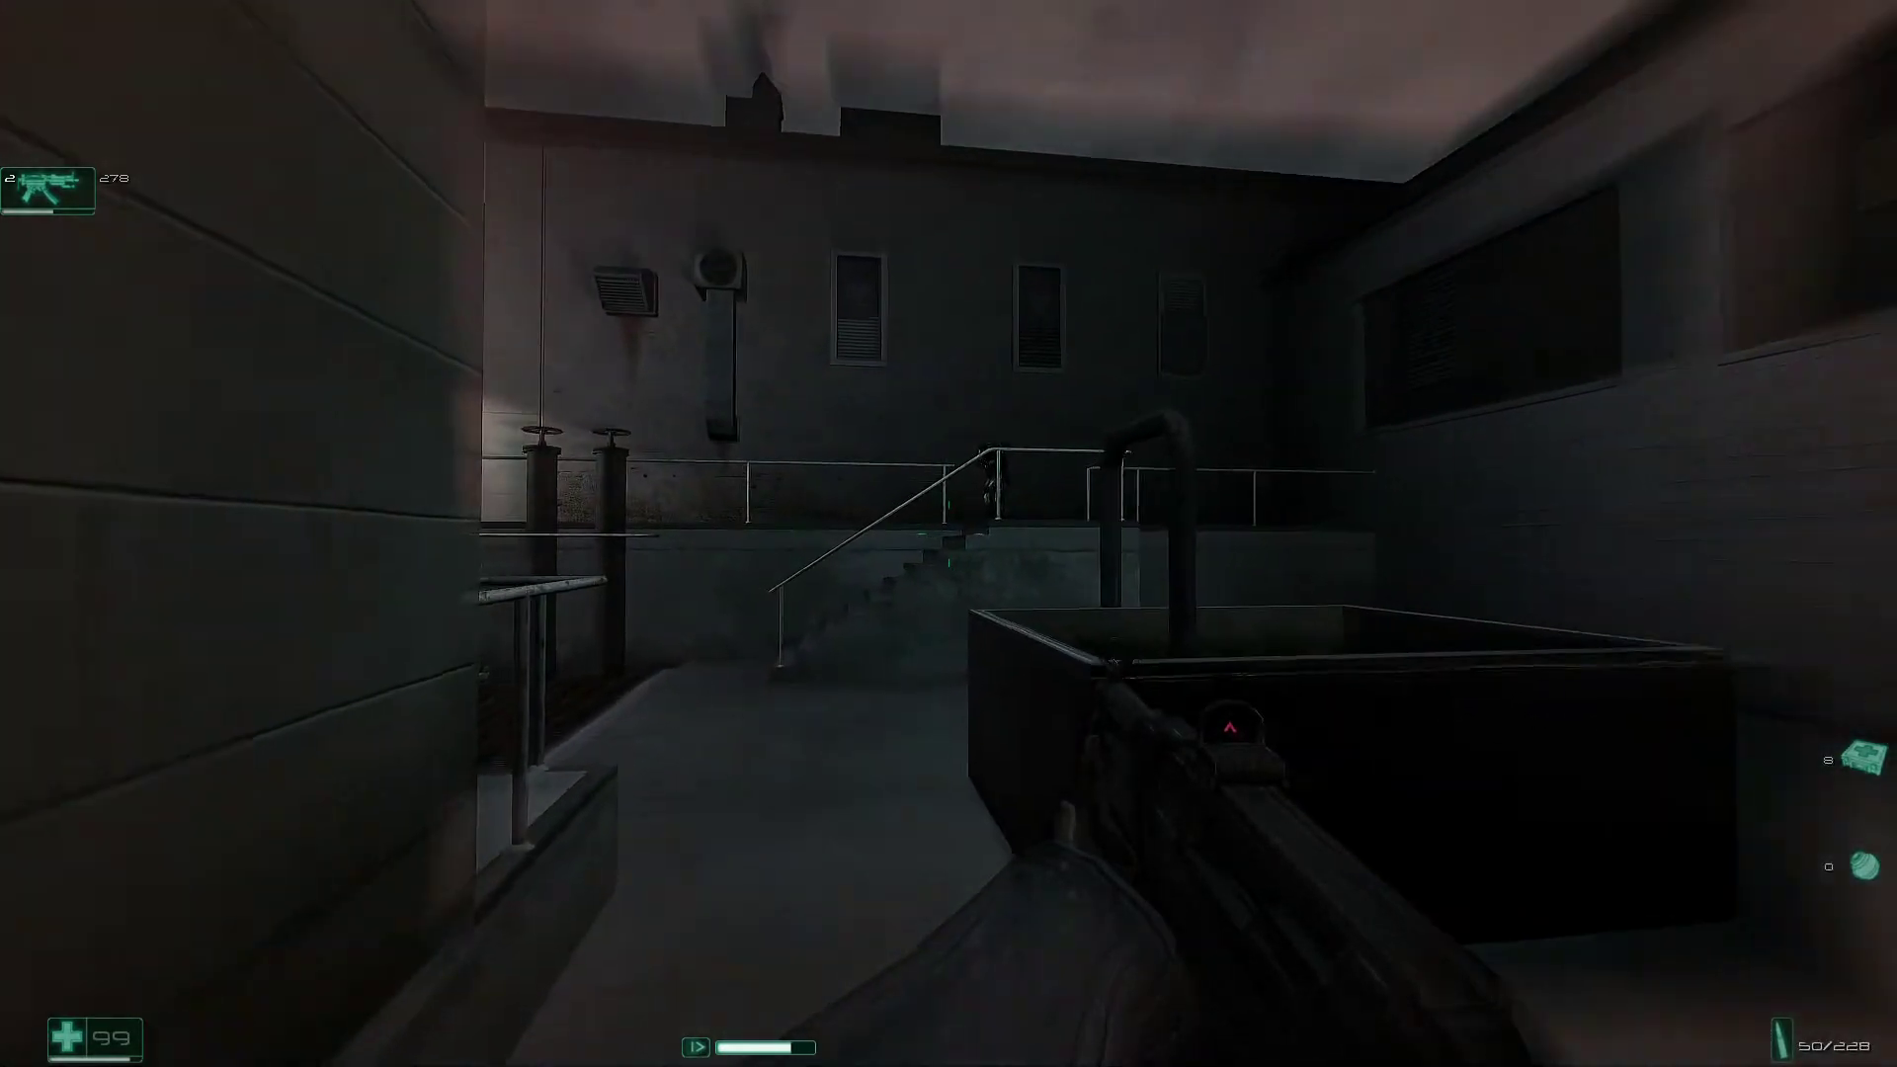
key("w")
Shoot the enemy by the stairs and move into the yard picking up ammo.
left_click(949, 534)
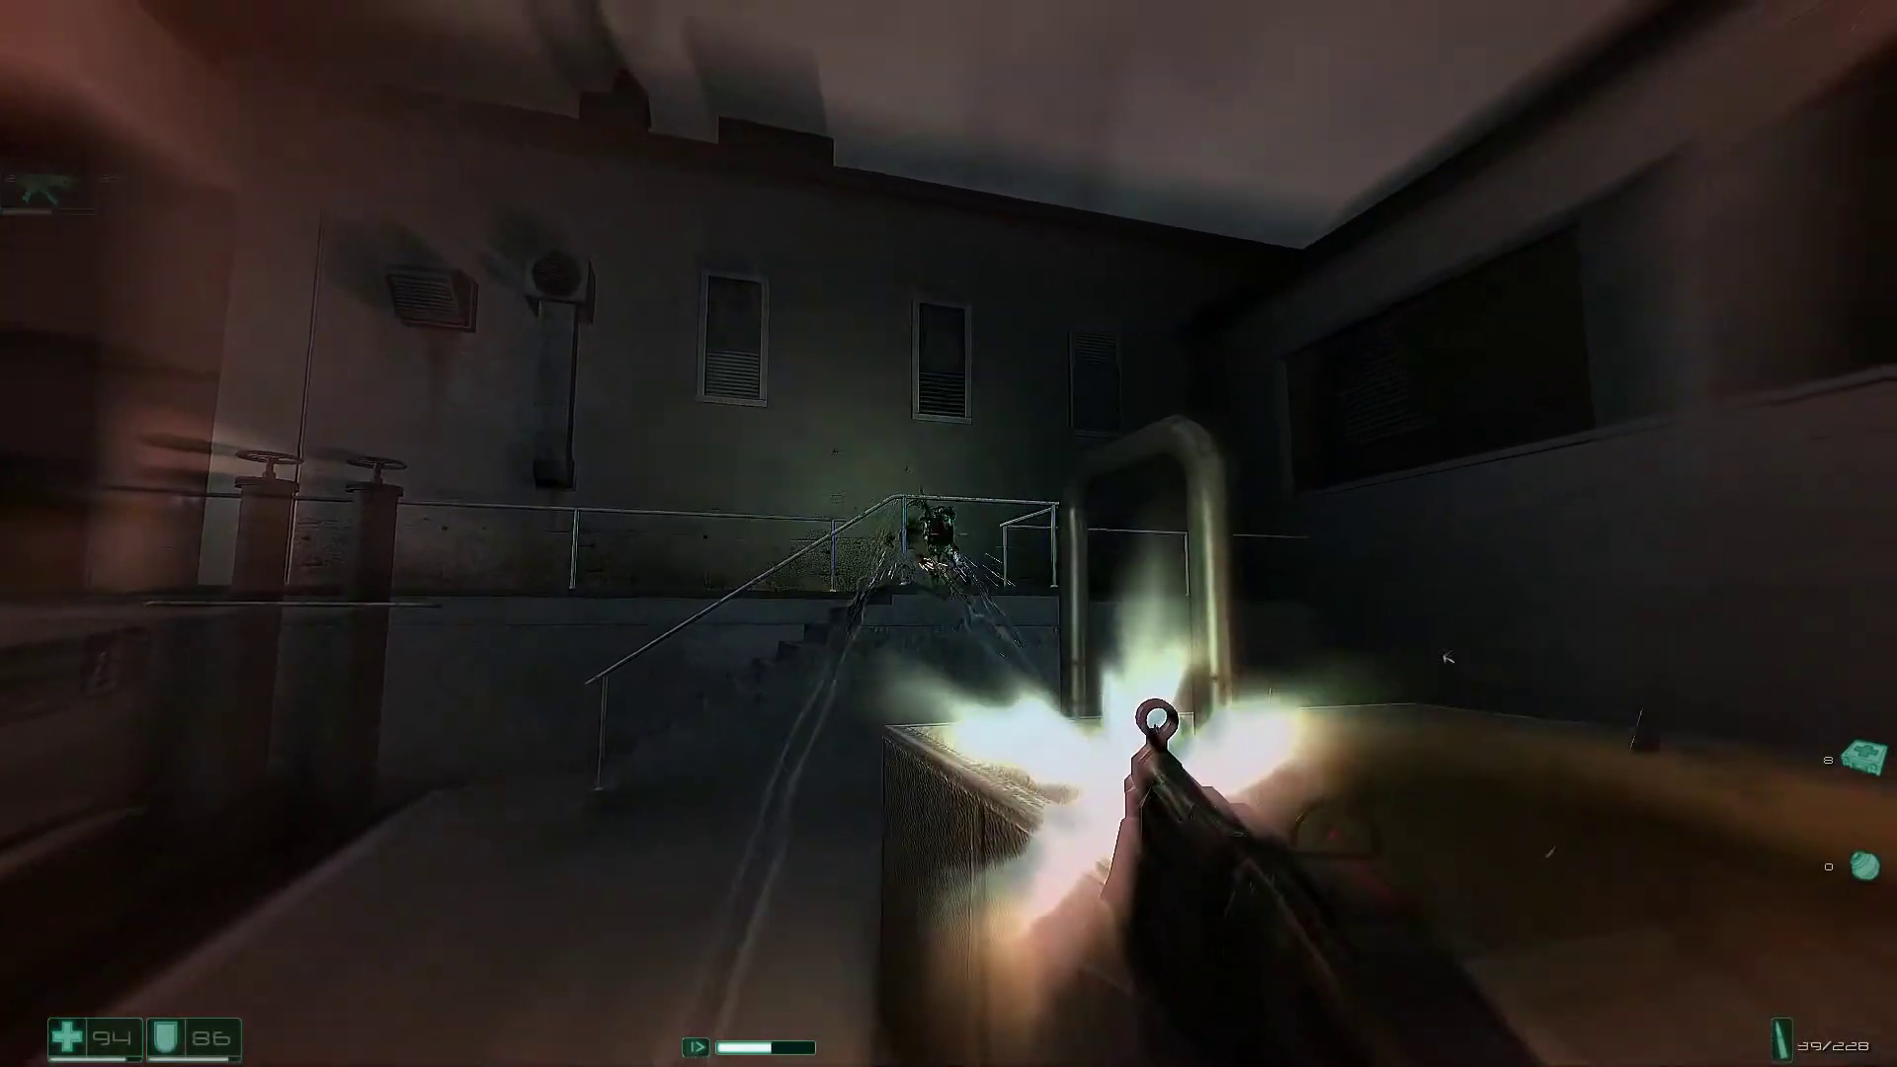
key("w")
left_click(948, 533)
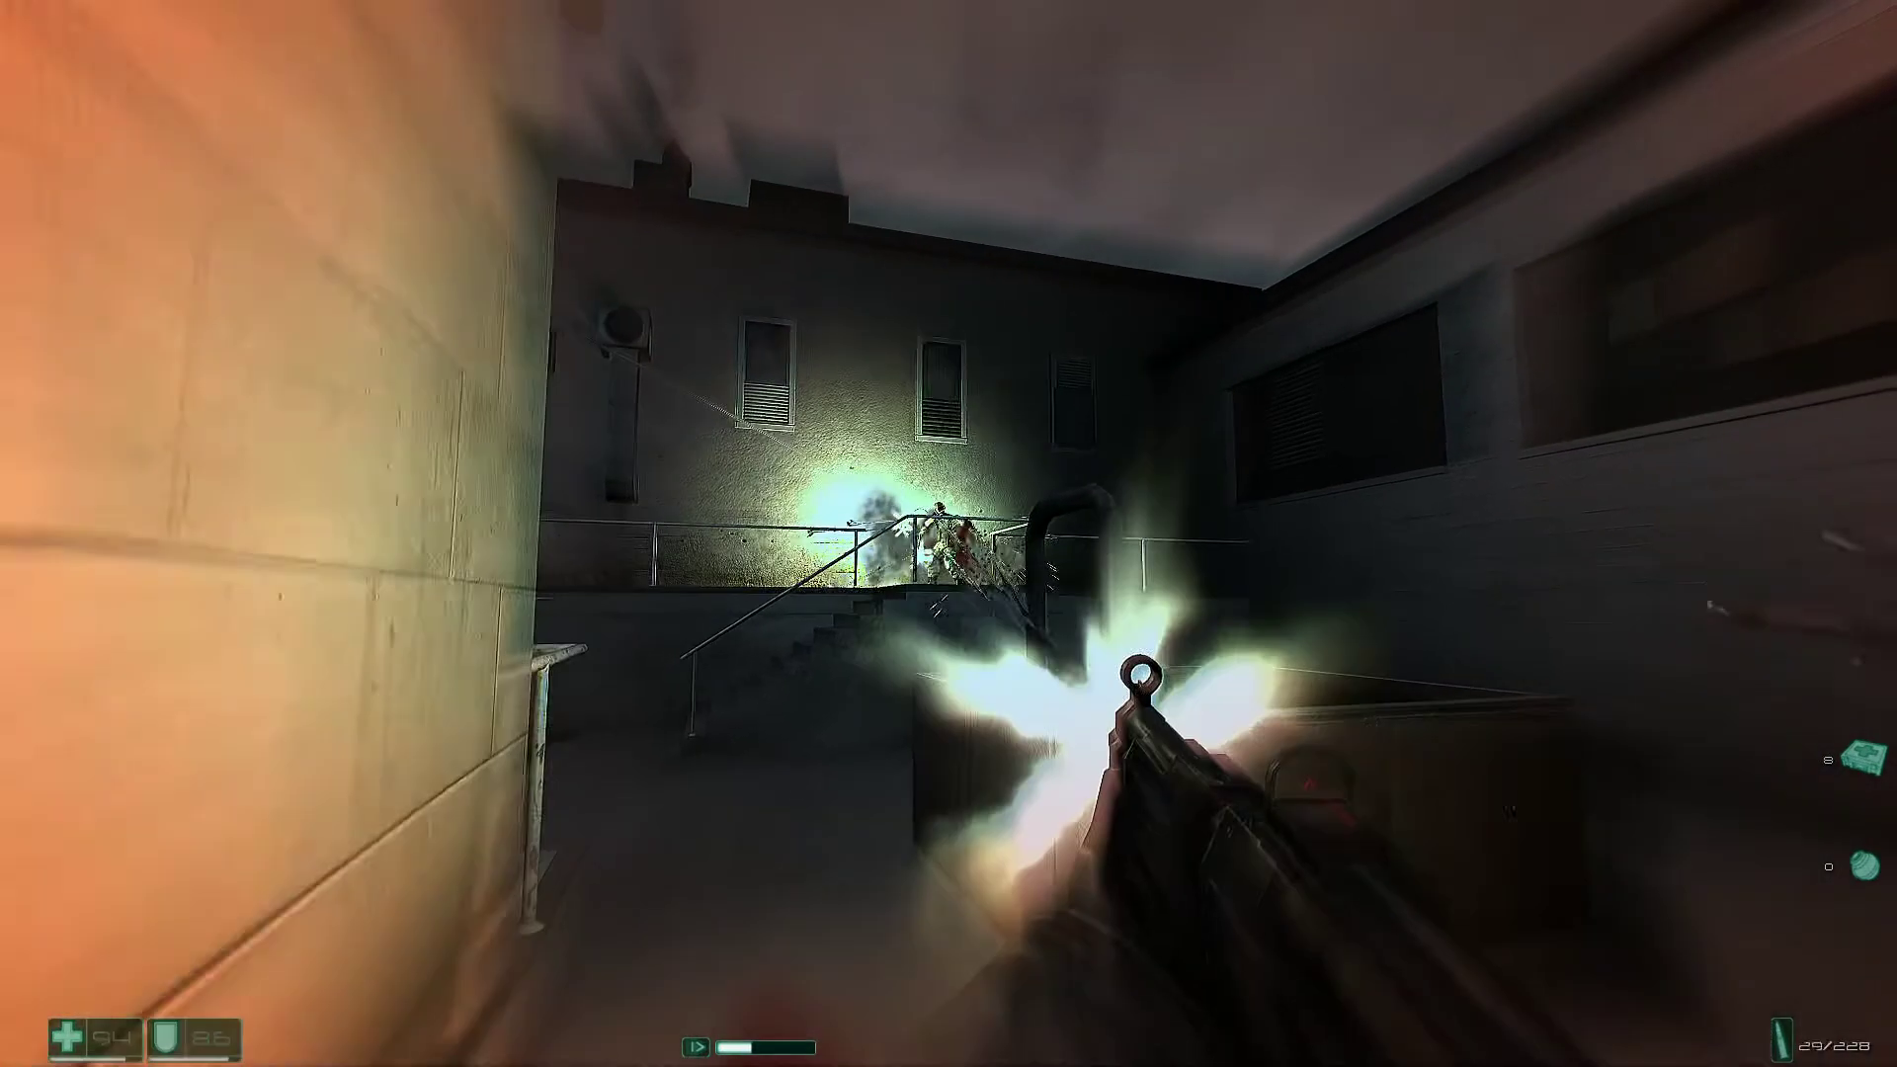
key("w")
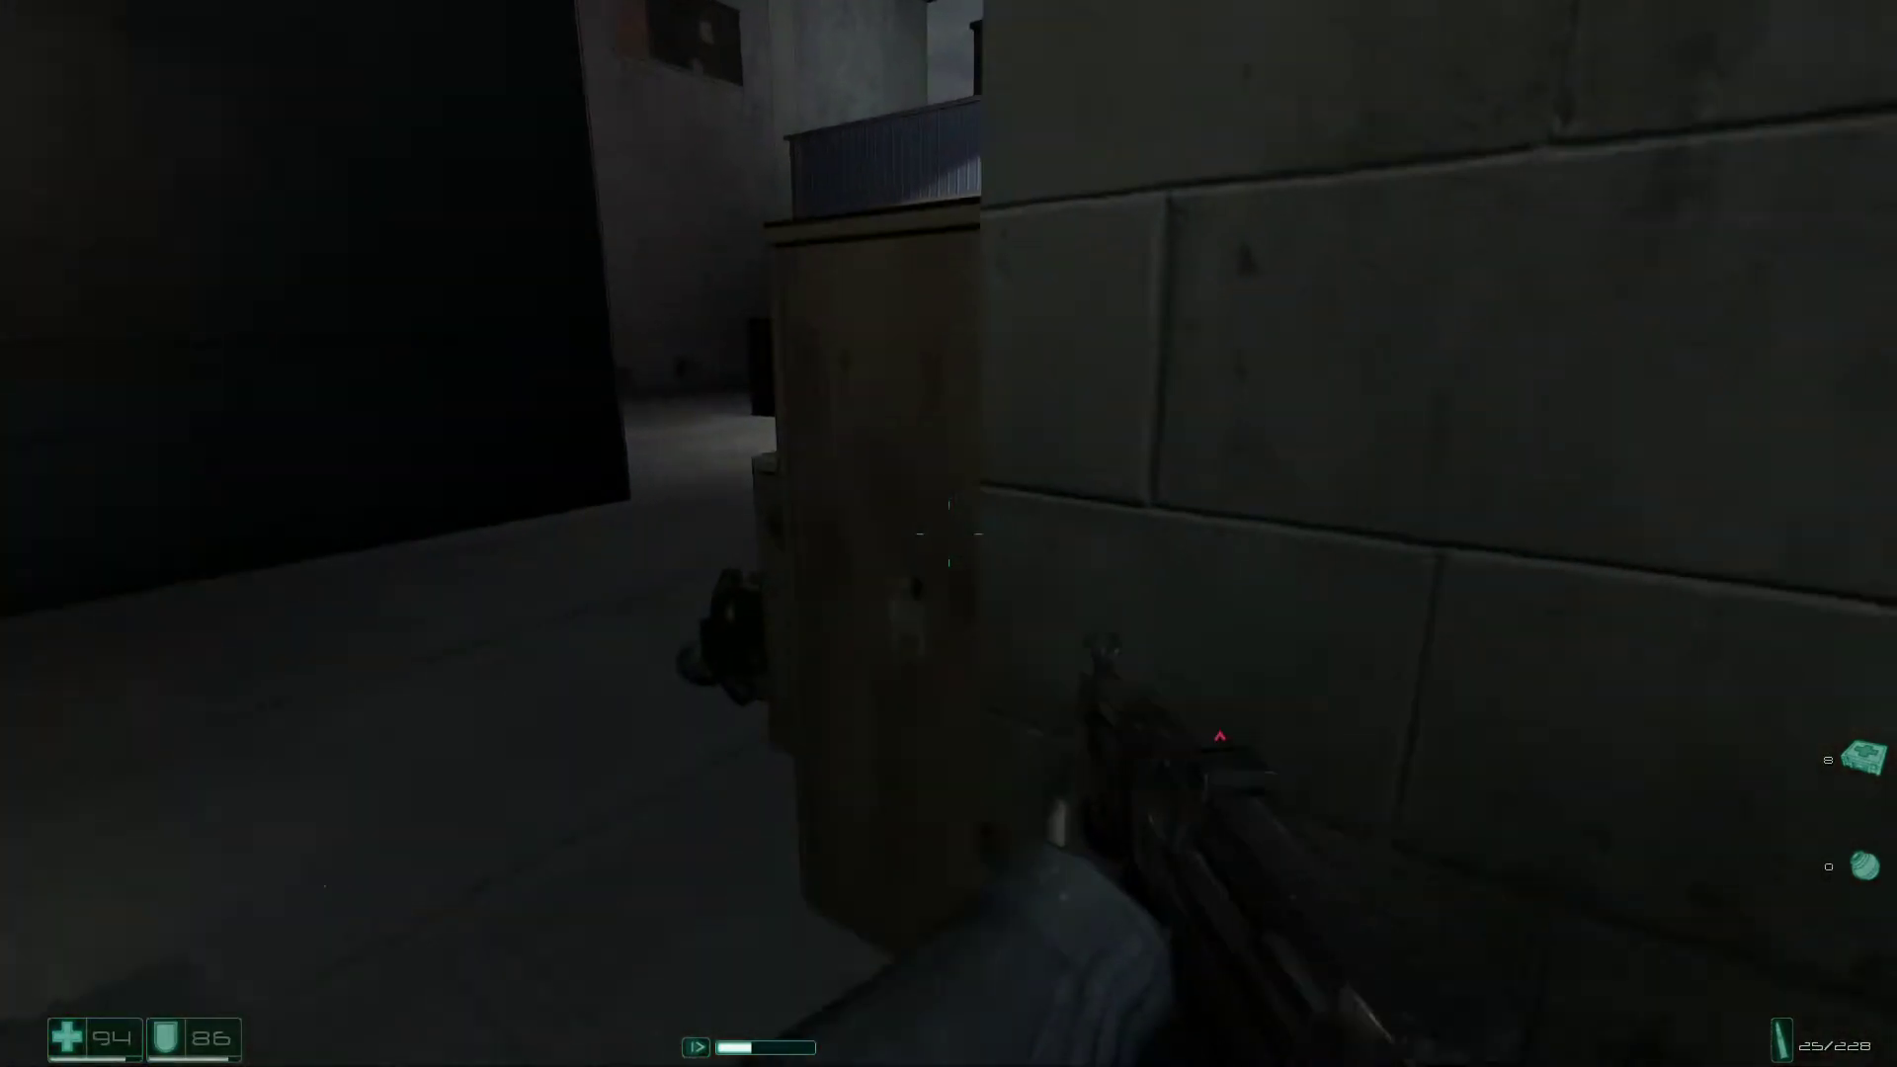
key("w")
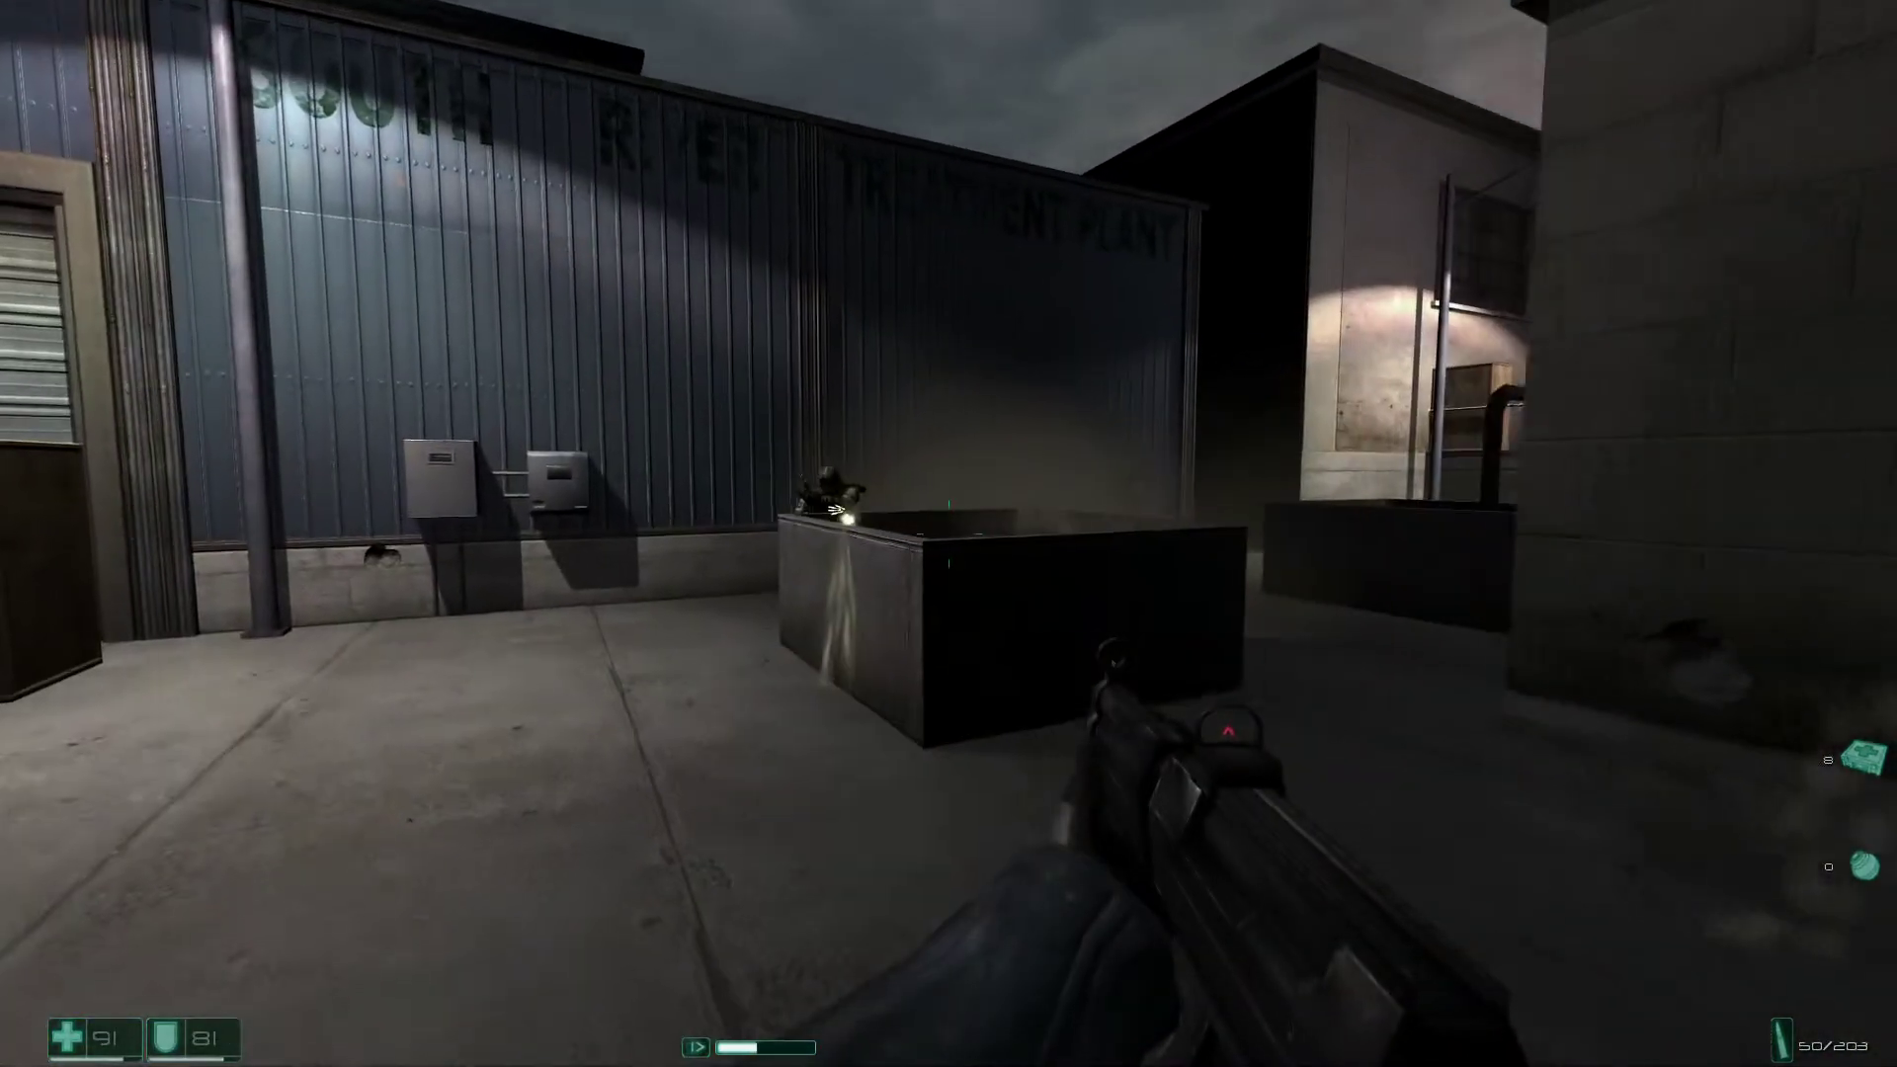
key("w")
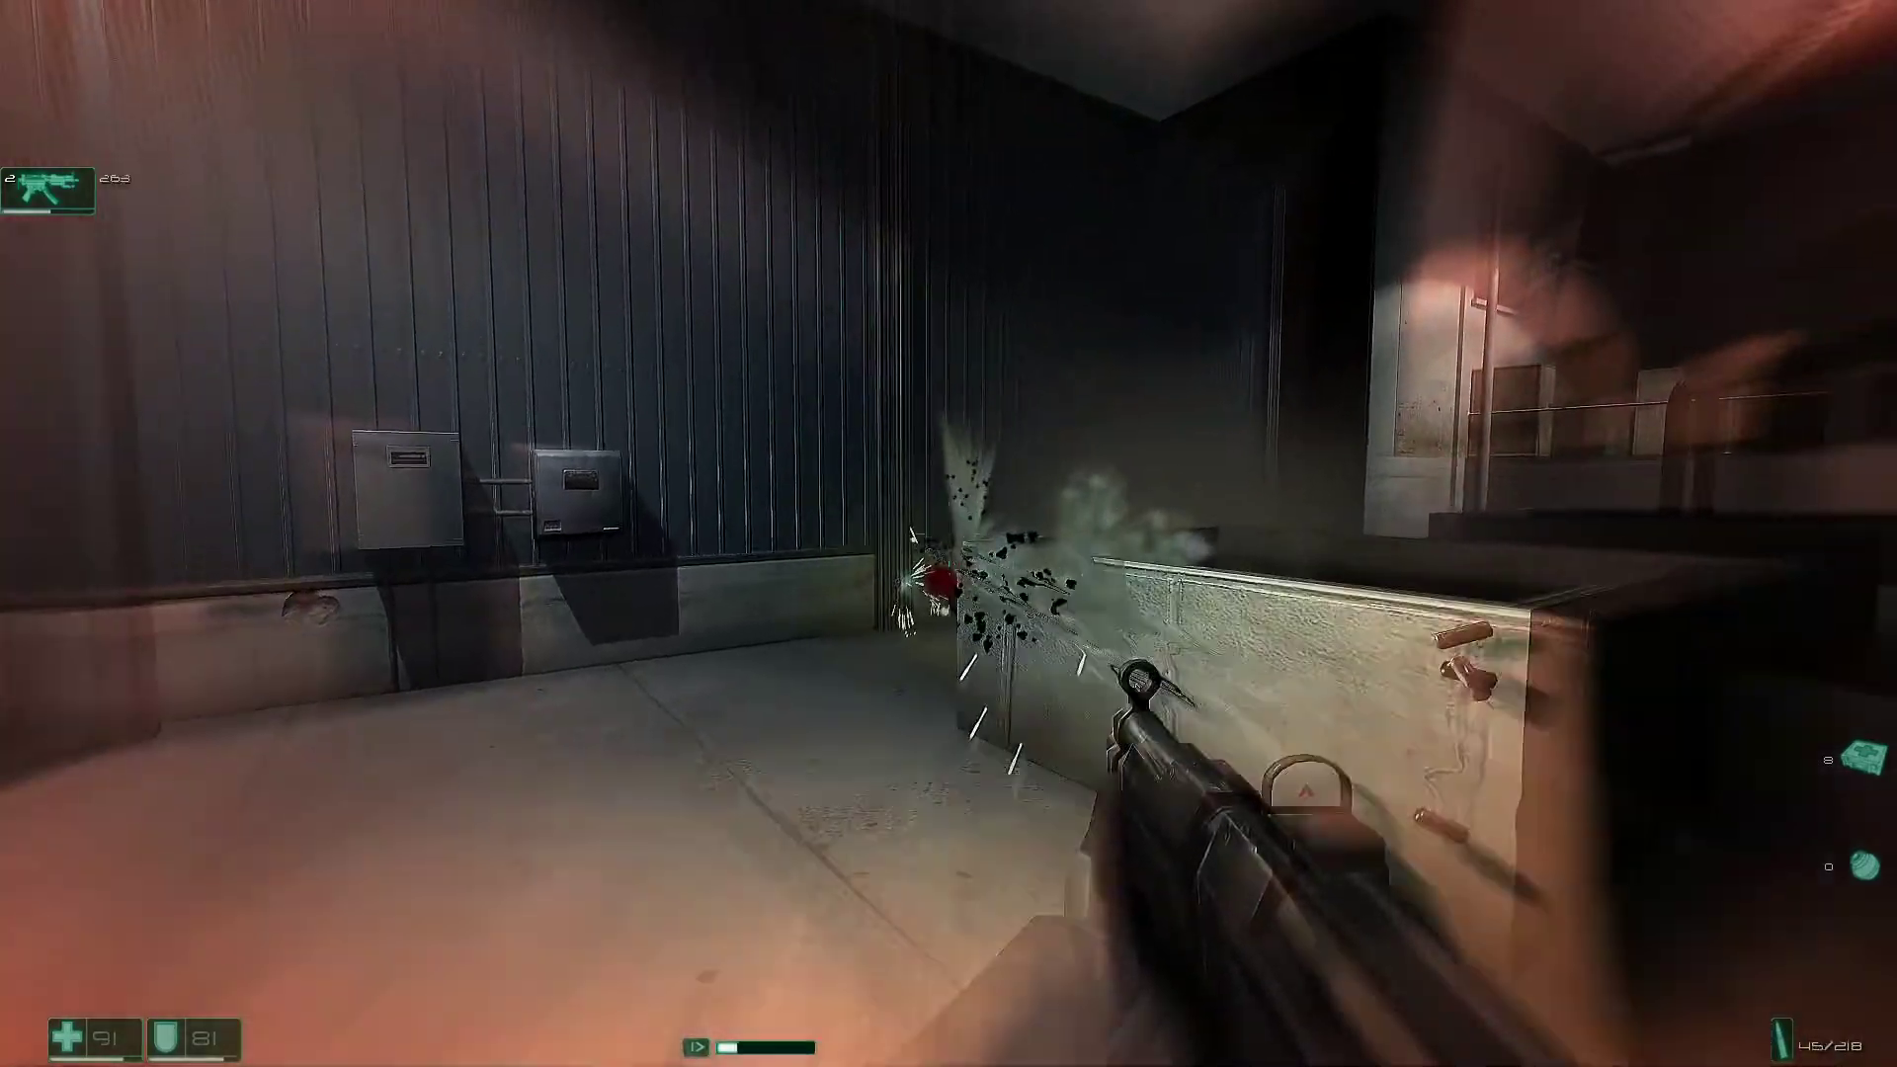
Kill the enemies near the corridor and barrels, reload, and collect ammo at the guard booth.
left_click(948, 533)
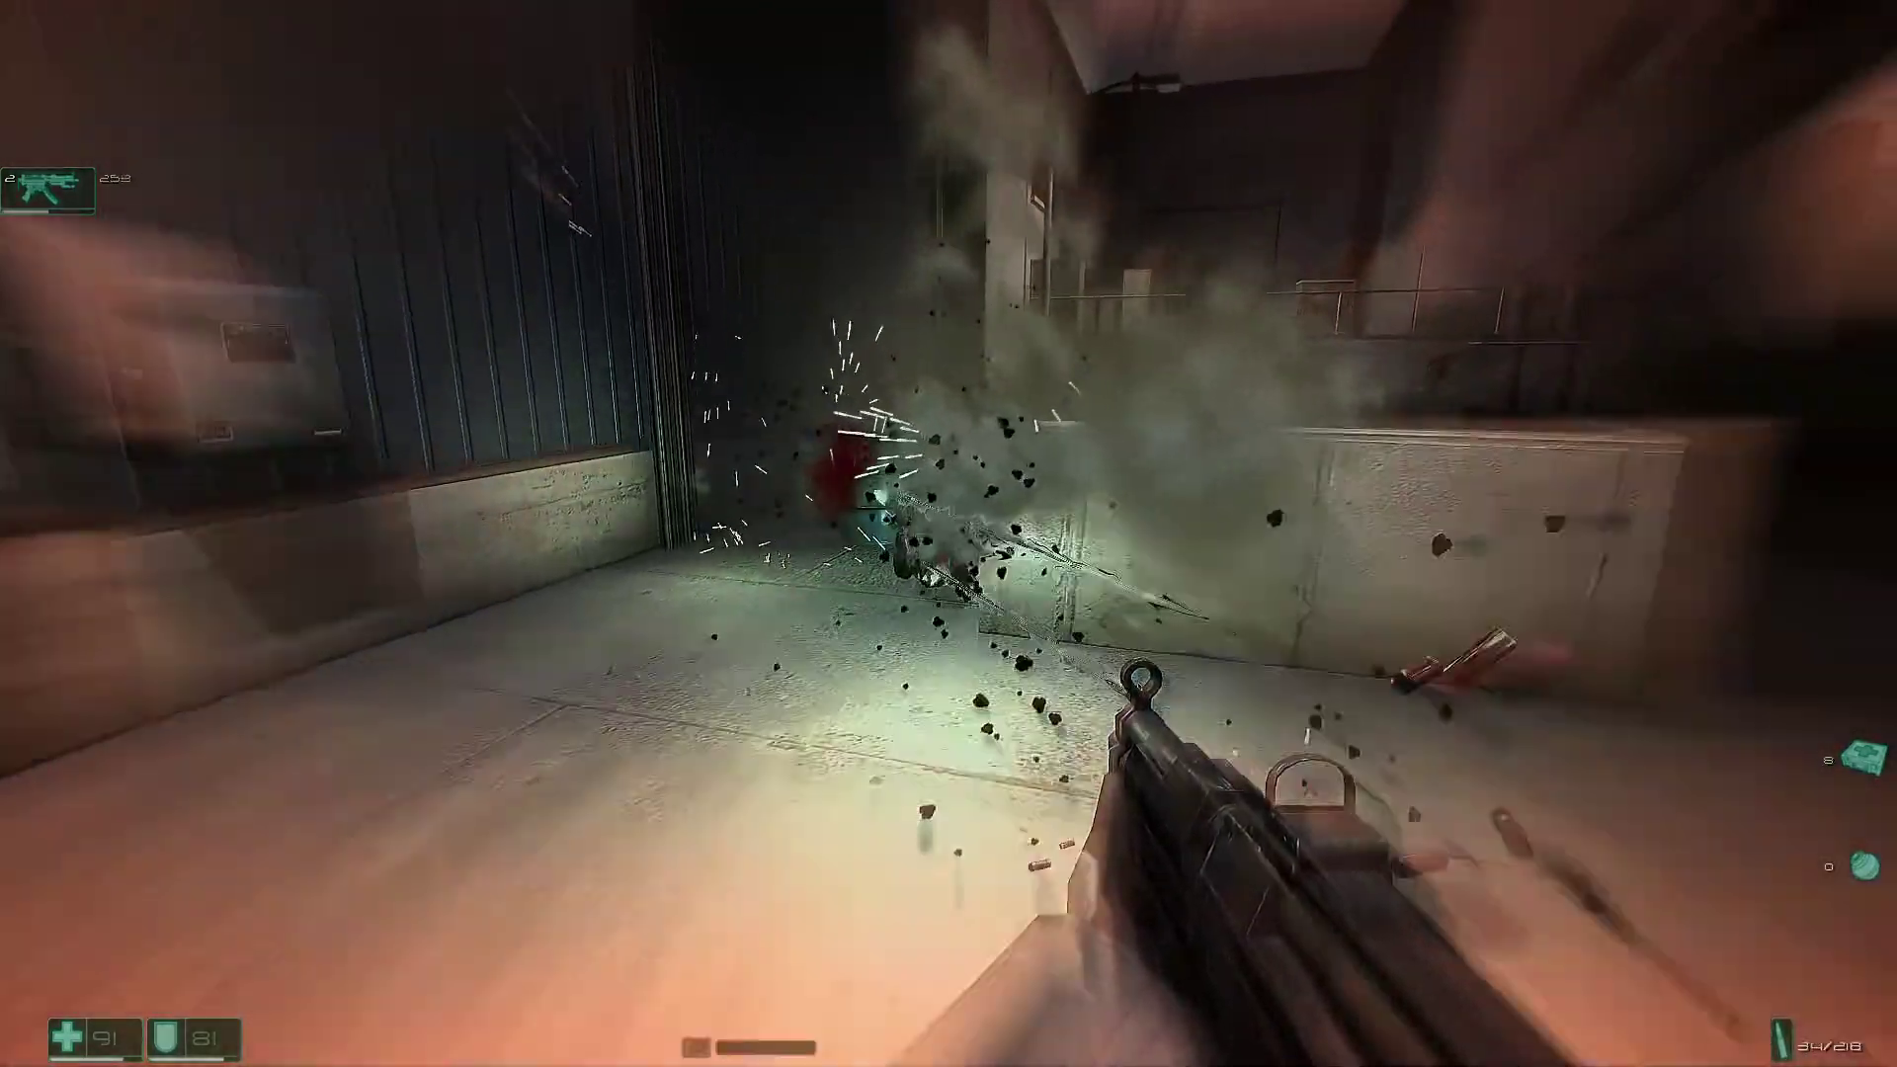
left_click(949, 534)
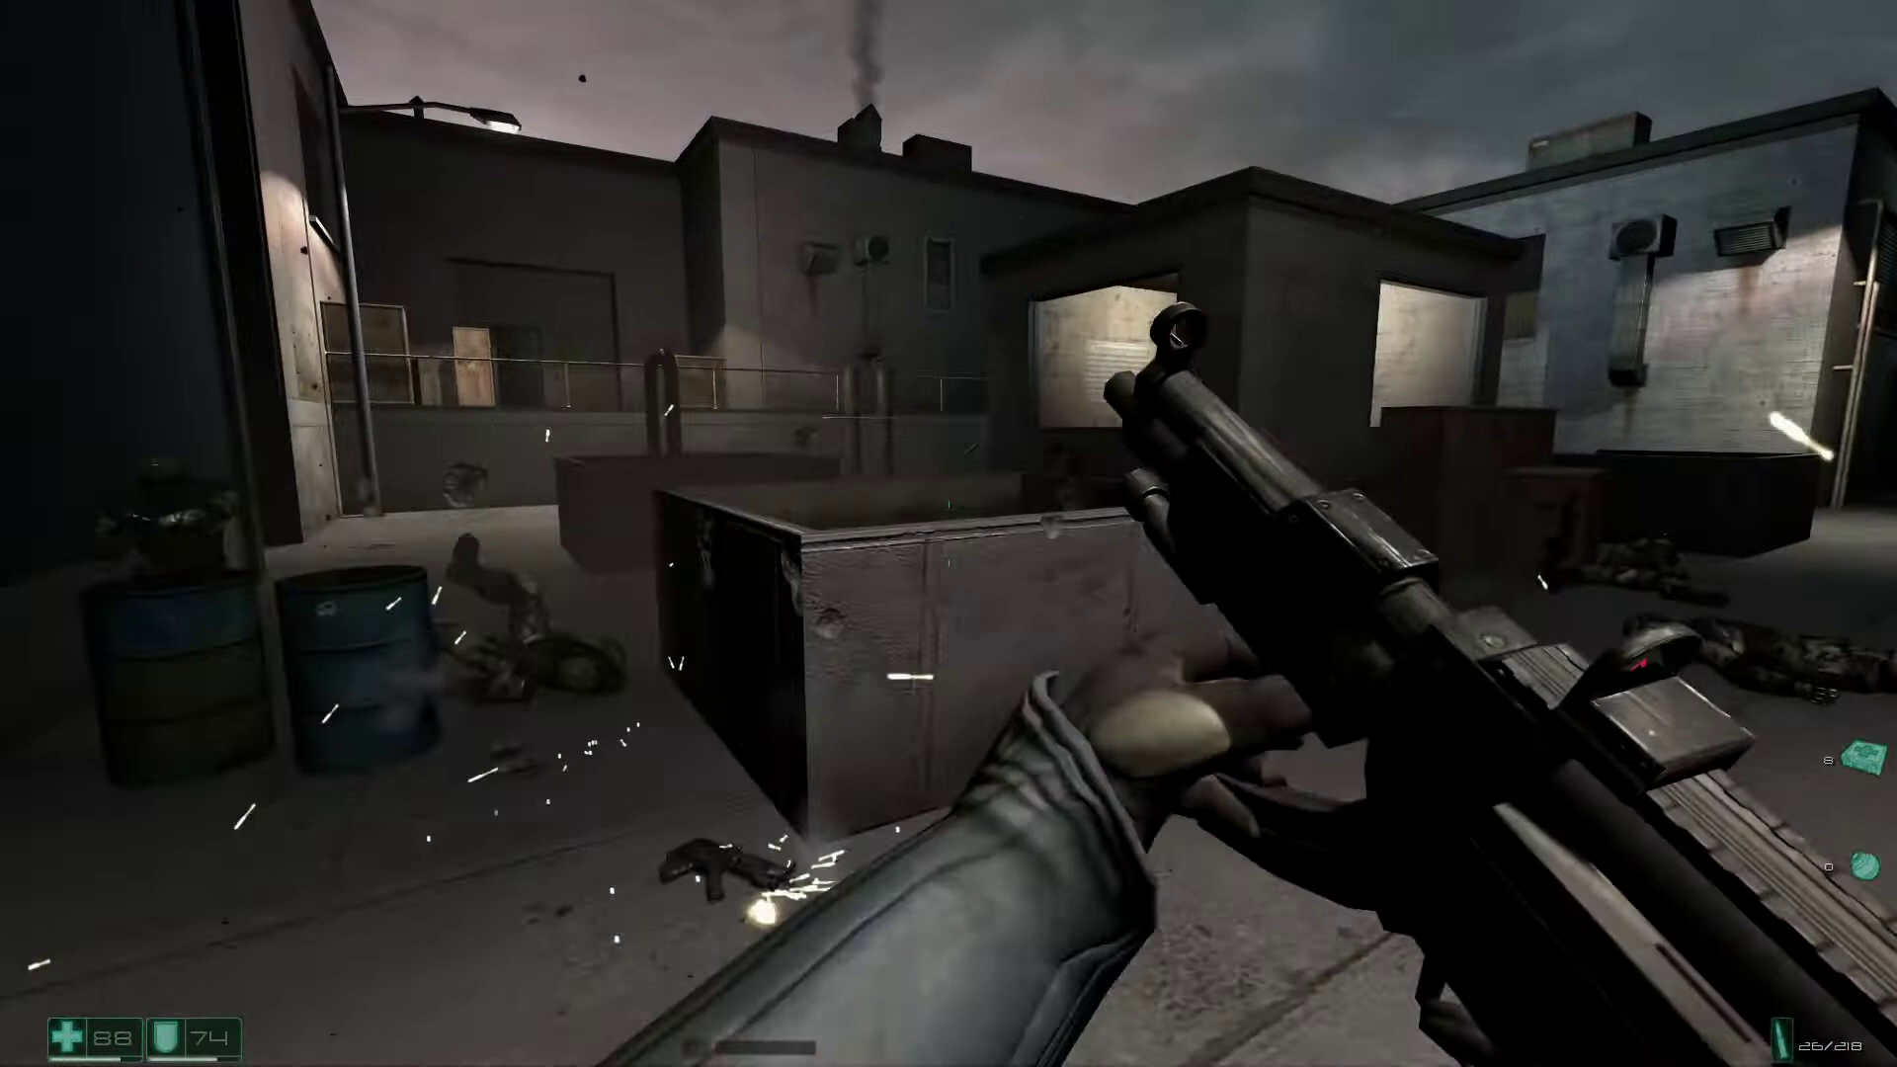
key("w")
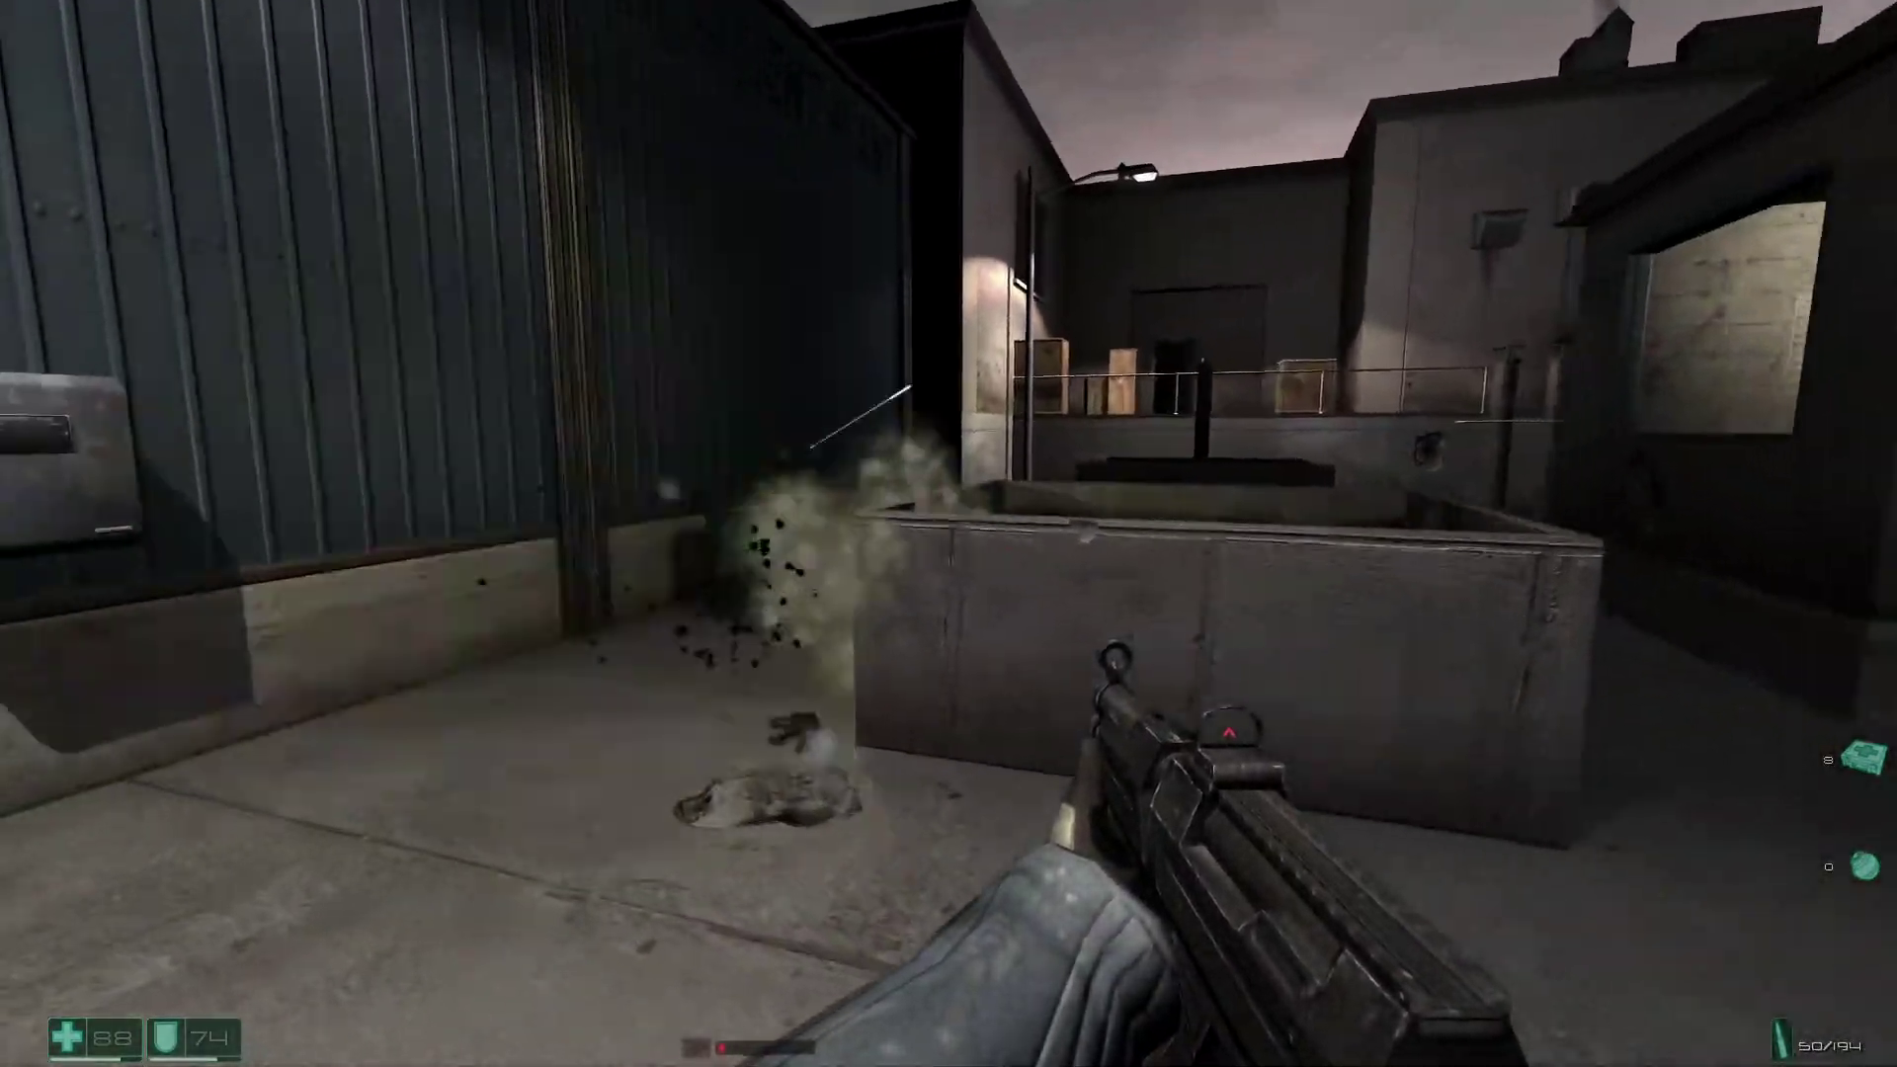
left_click(948, 533)
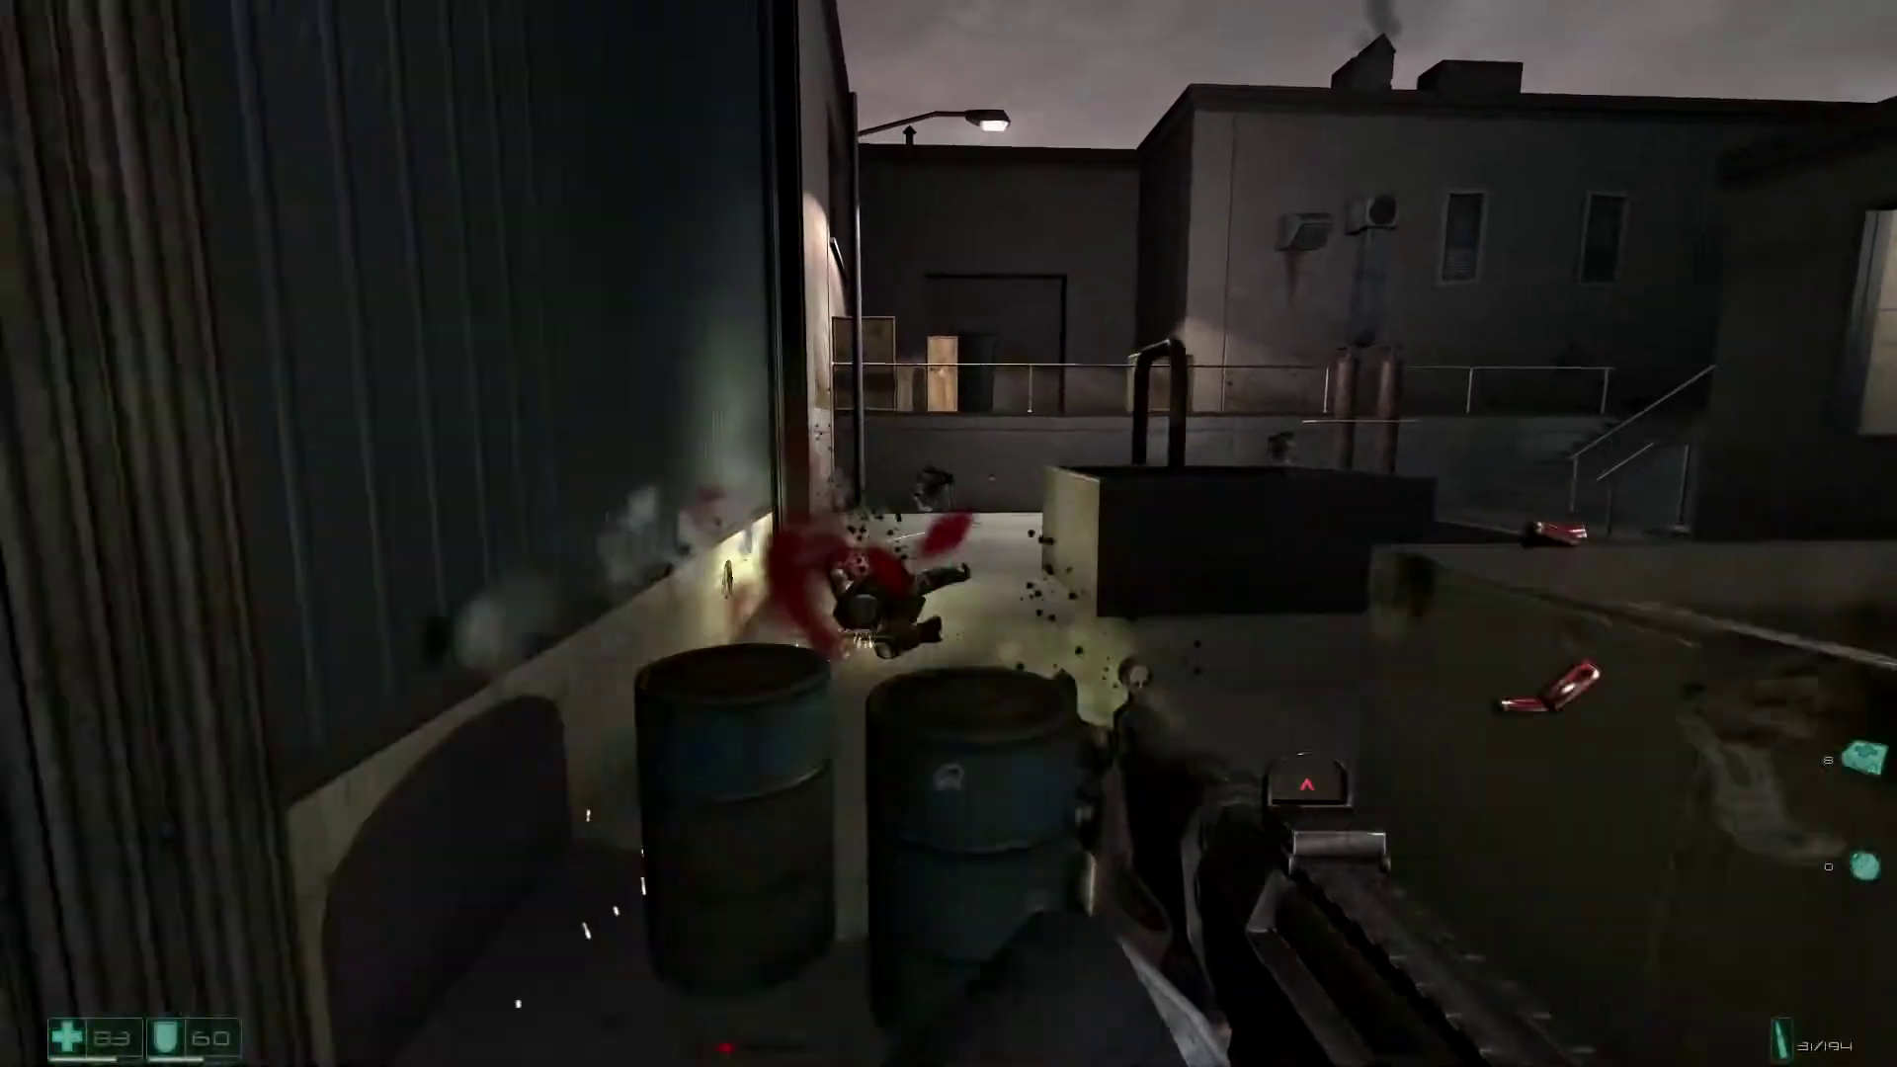
key("r")
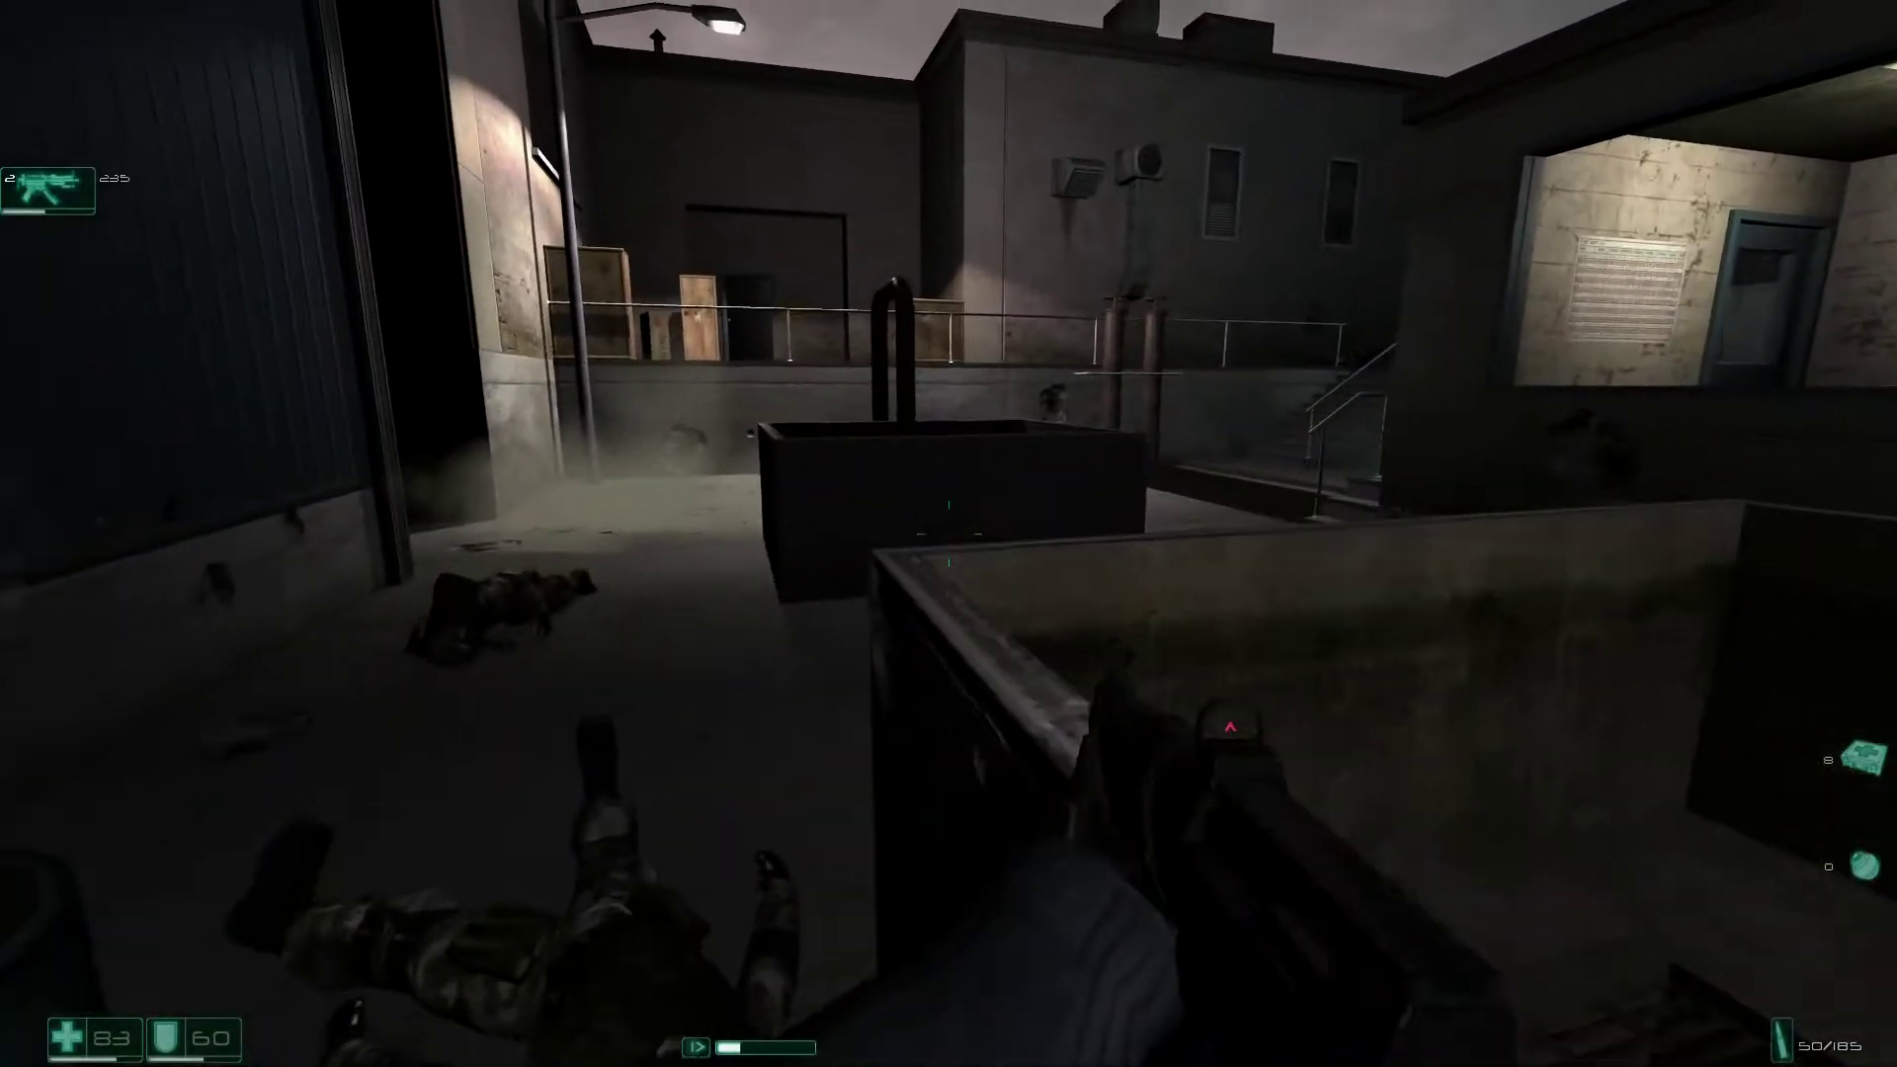
key("w")
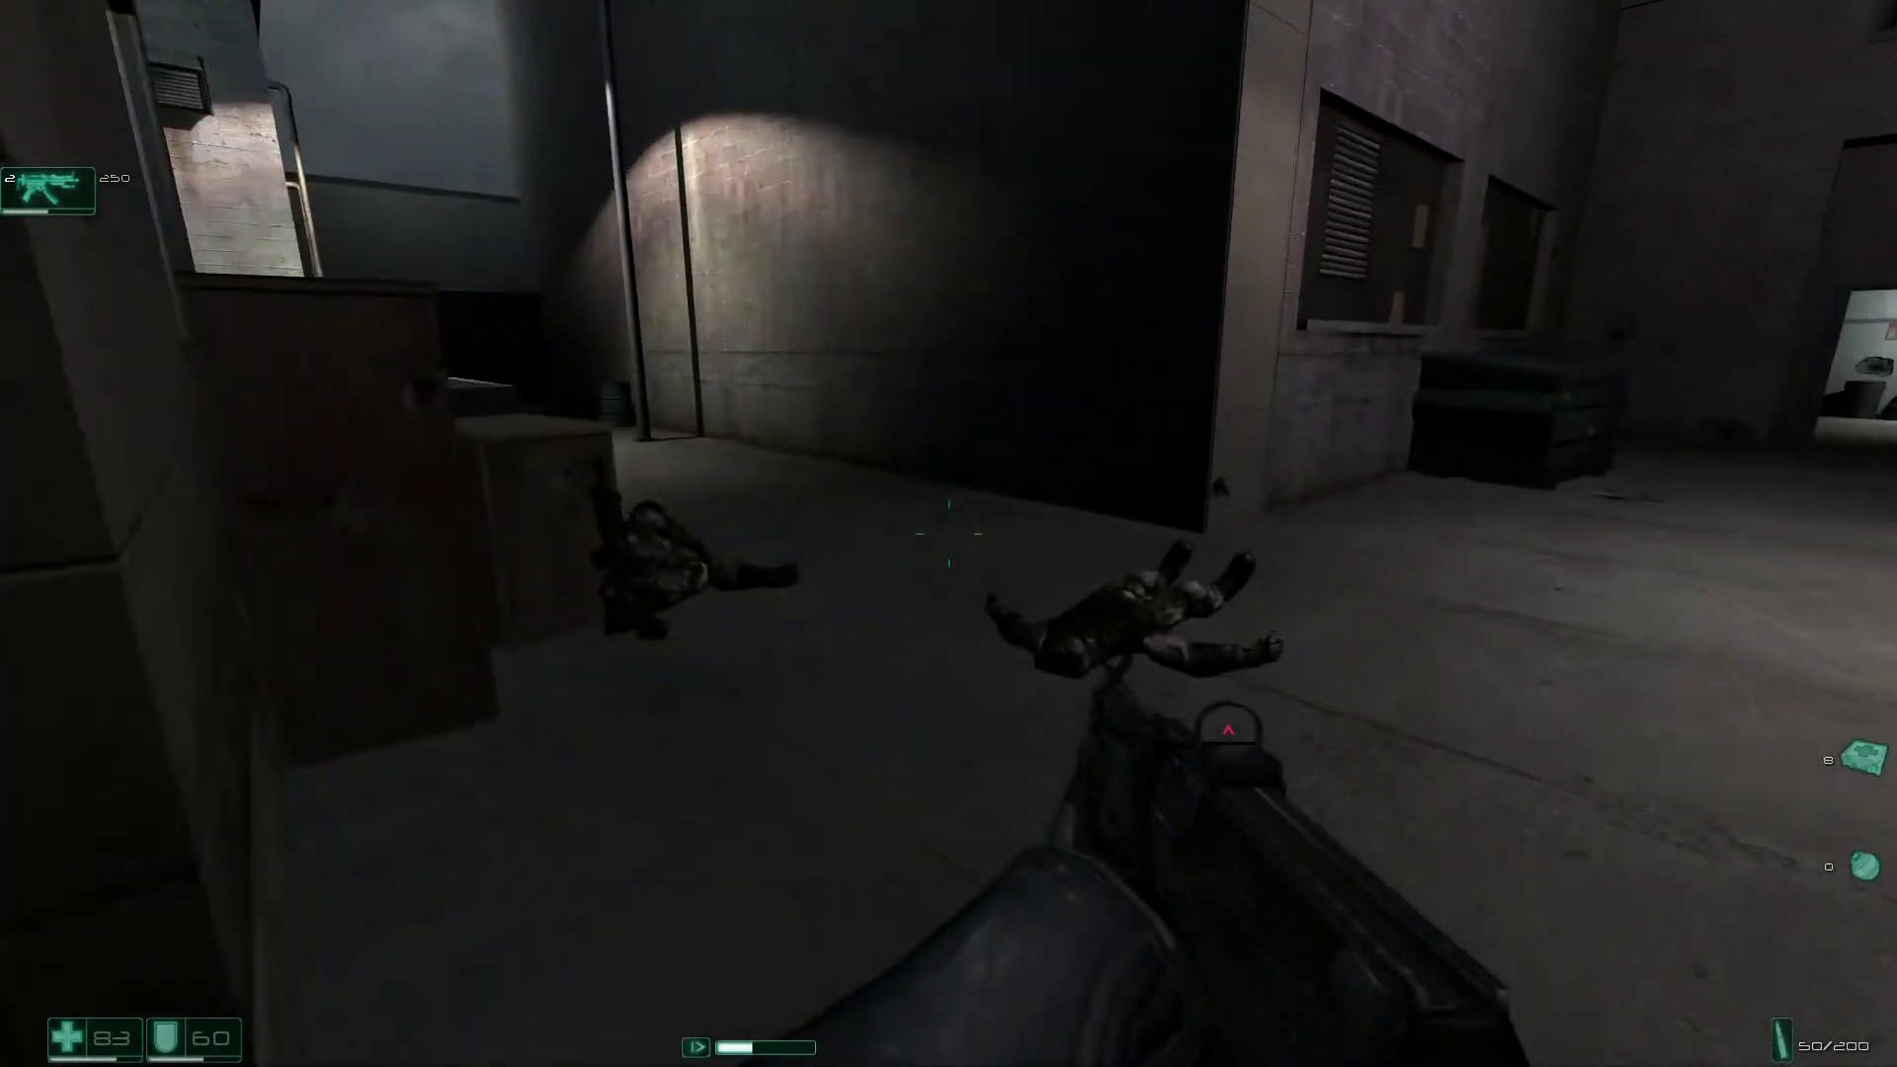
left_click_drag(949, 534, 594, 533)
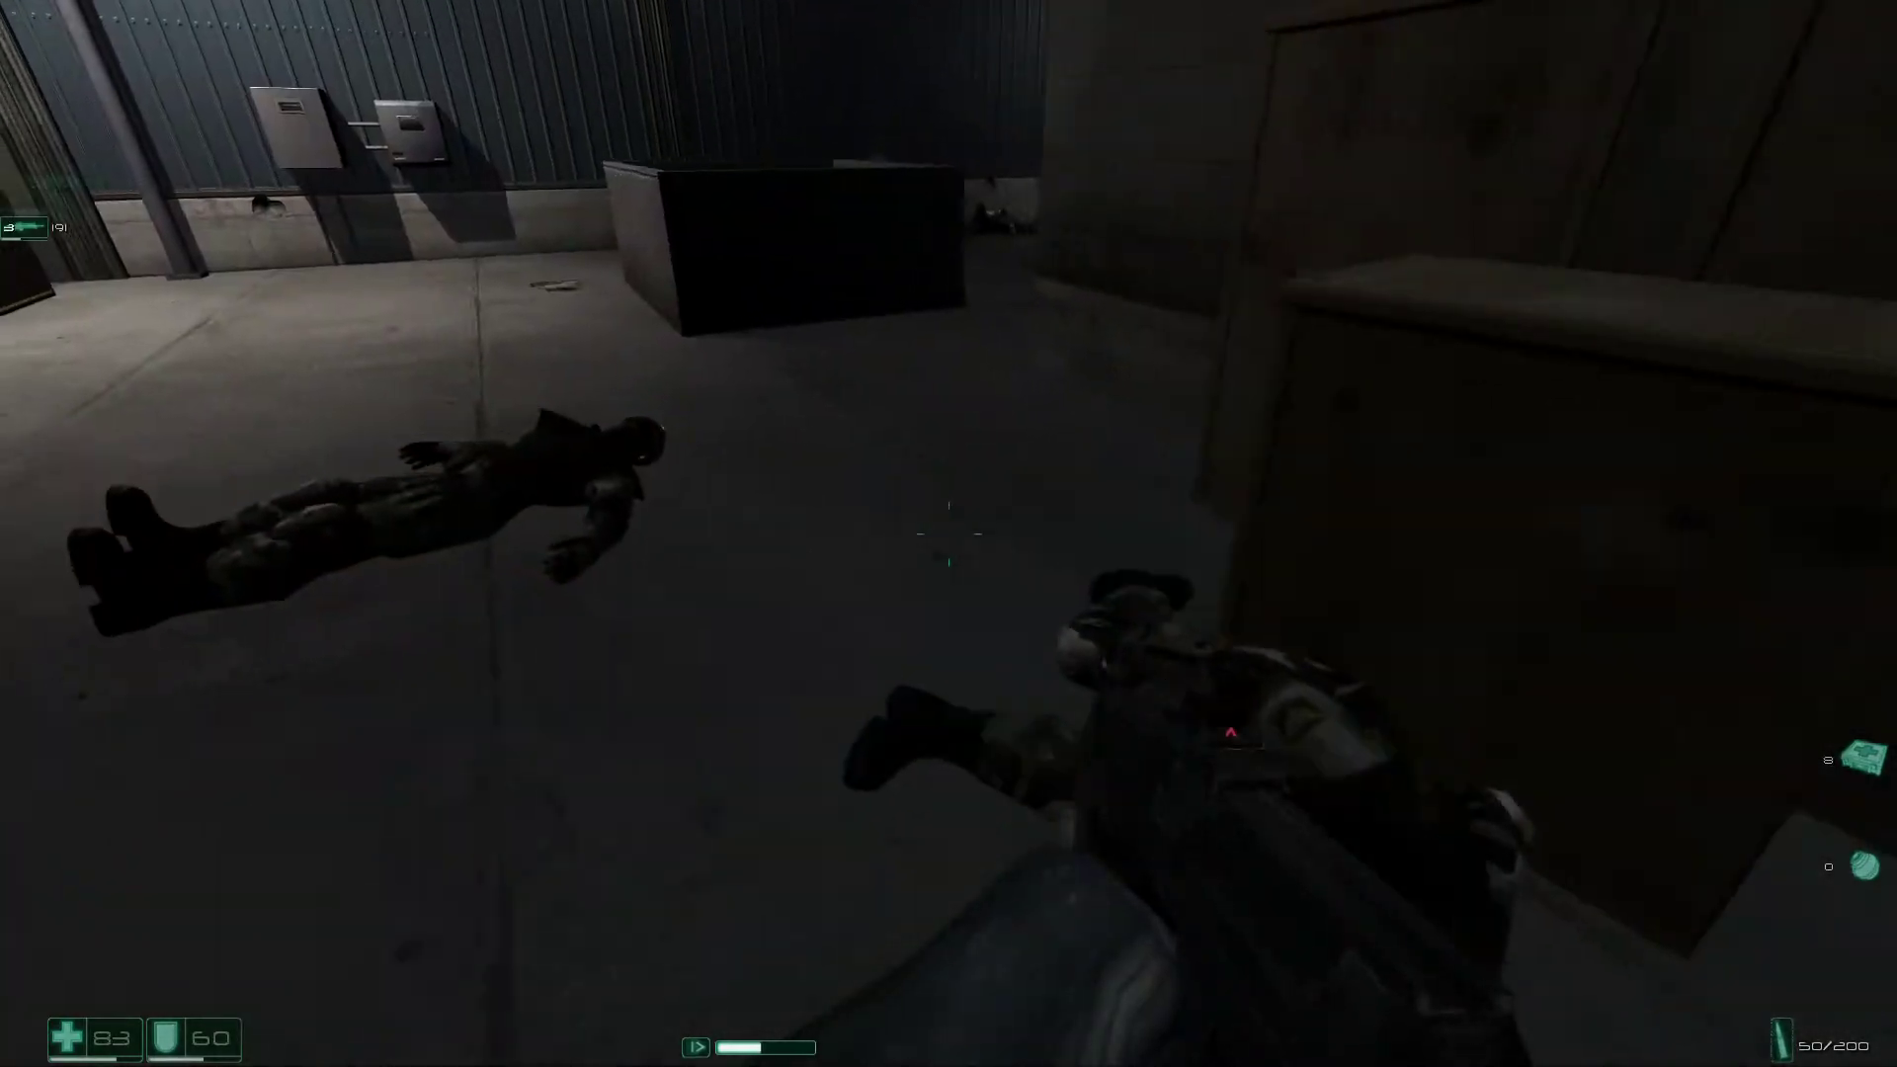
Go up into the control room and pick up the rifle and ammo from the table.
key("w")
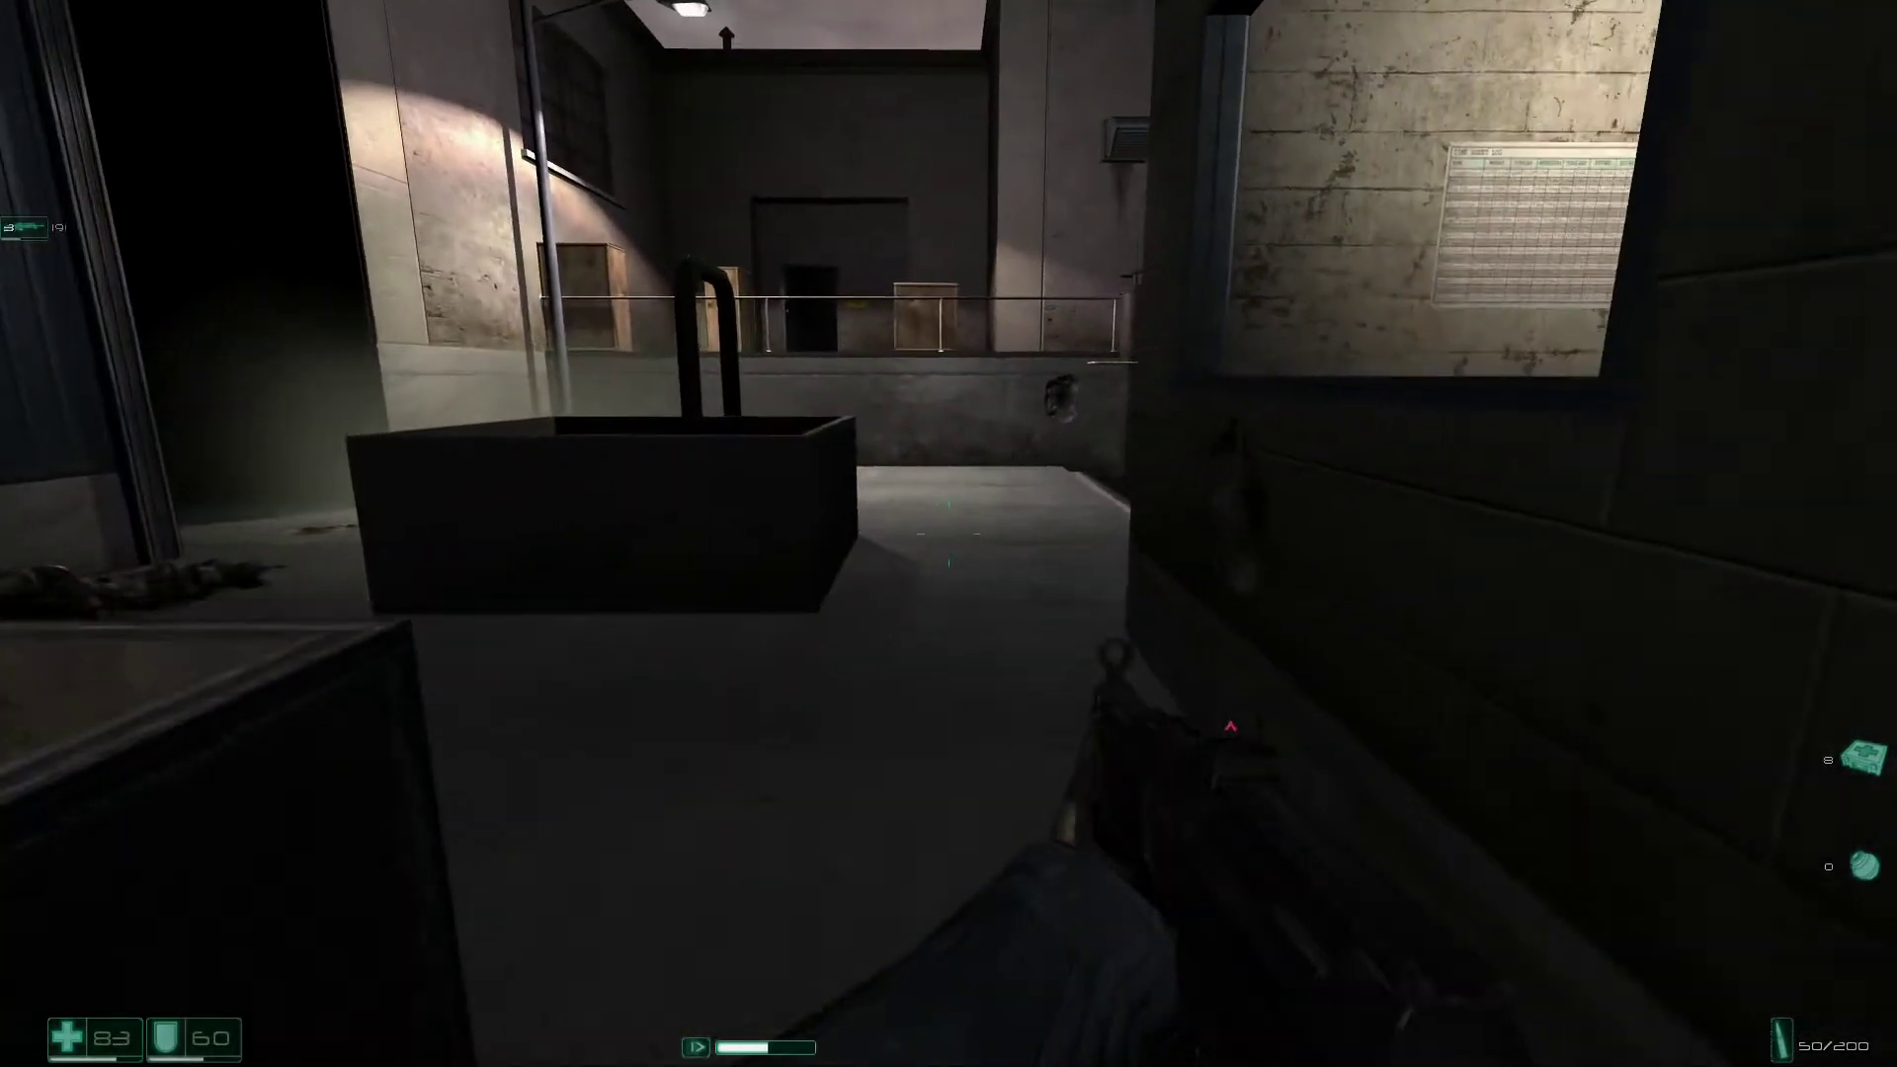
key("w")
key("w")
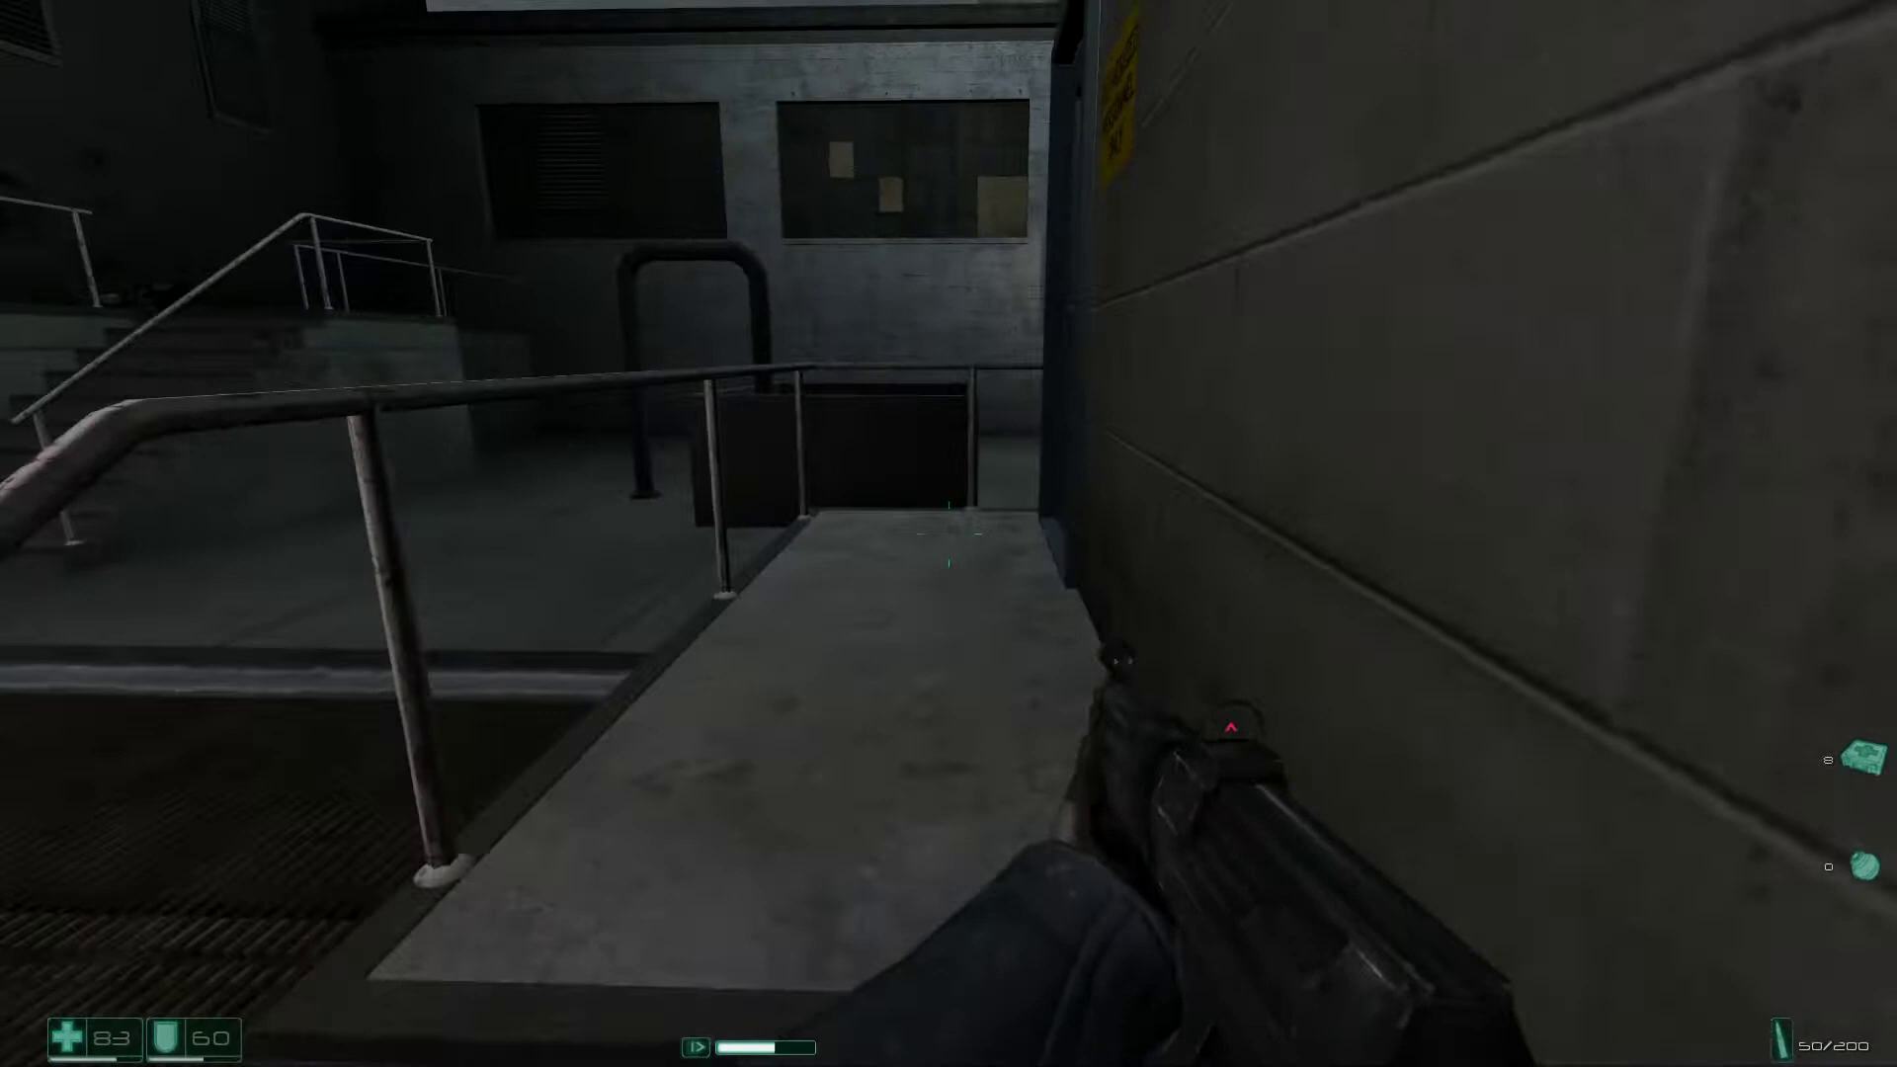
key("w")
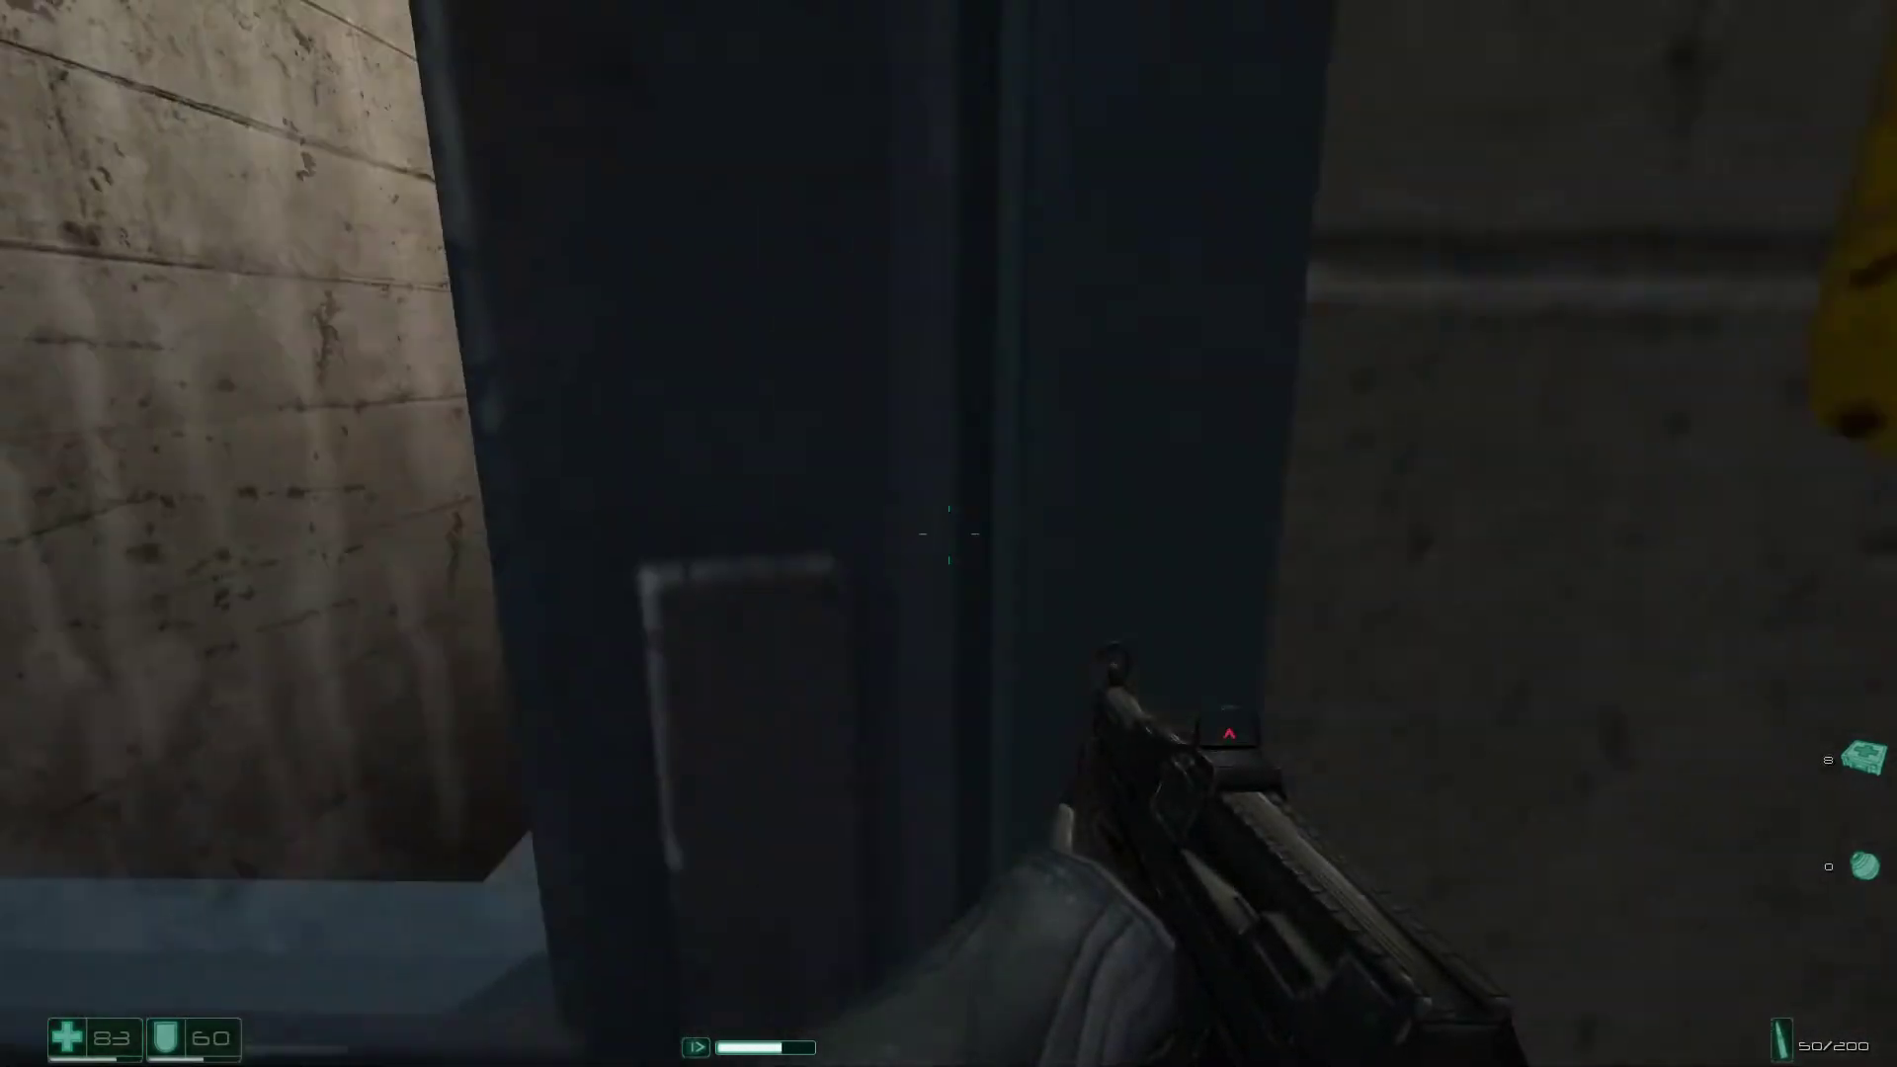
key("w")
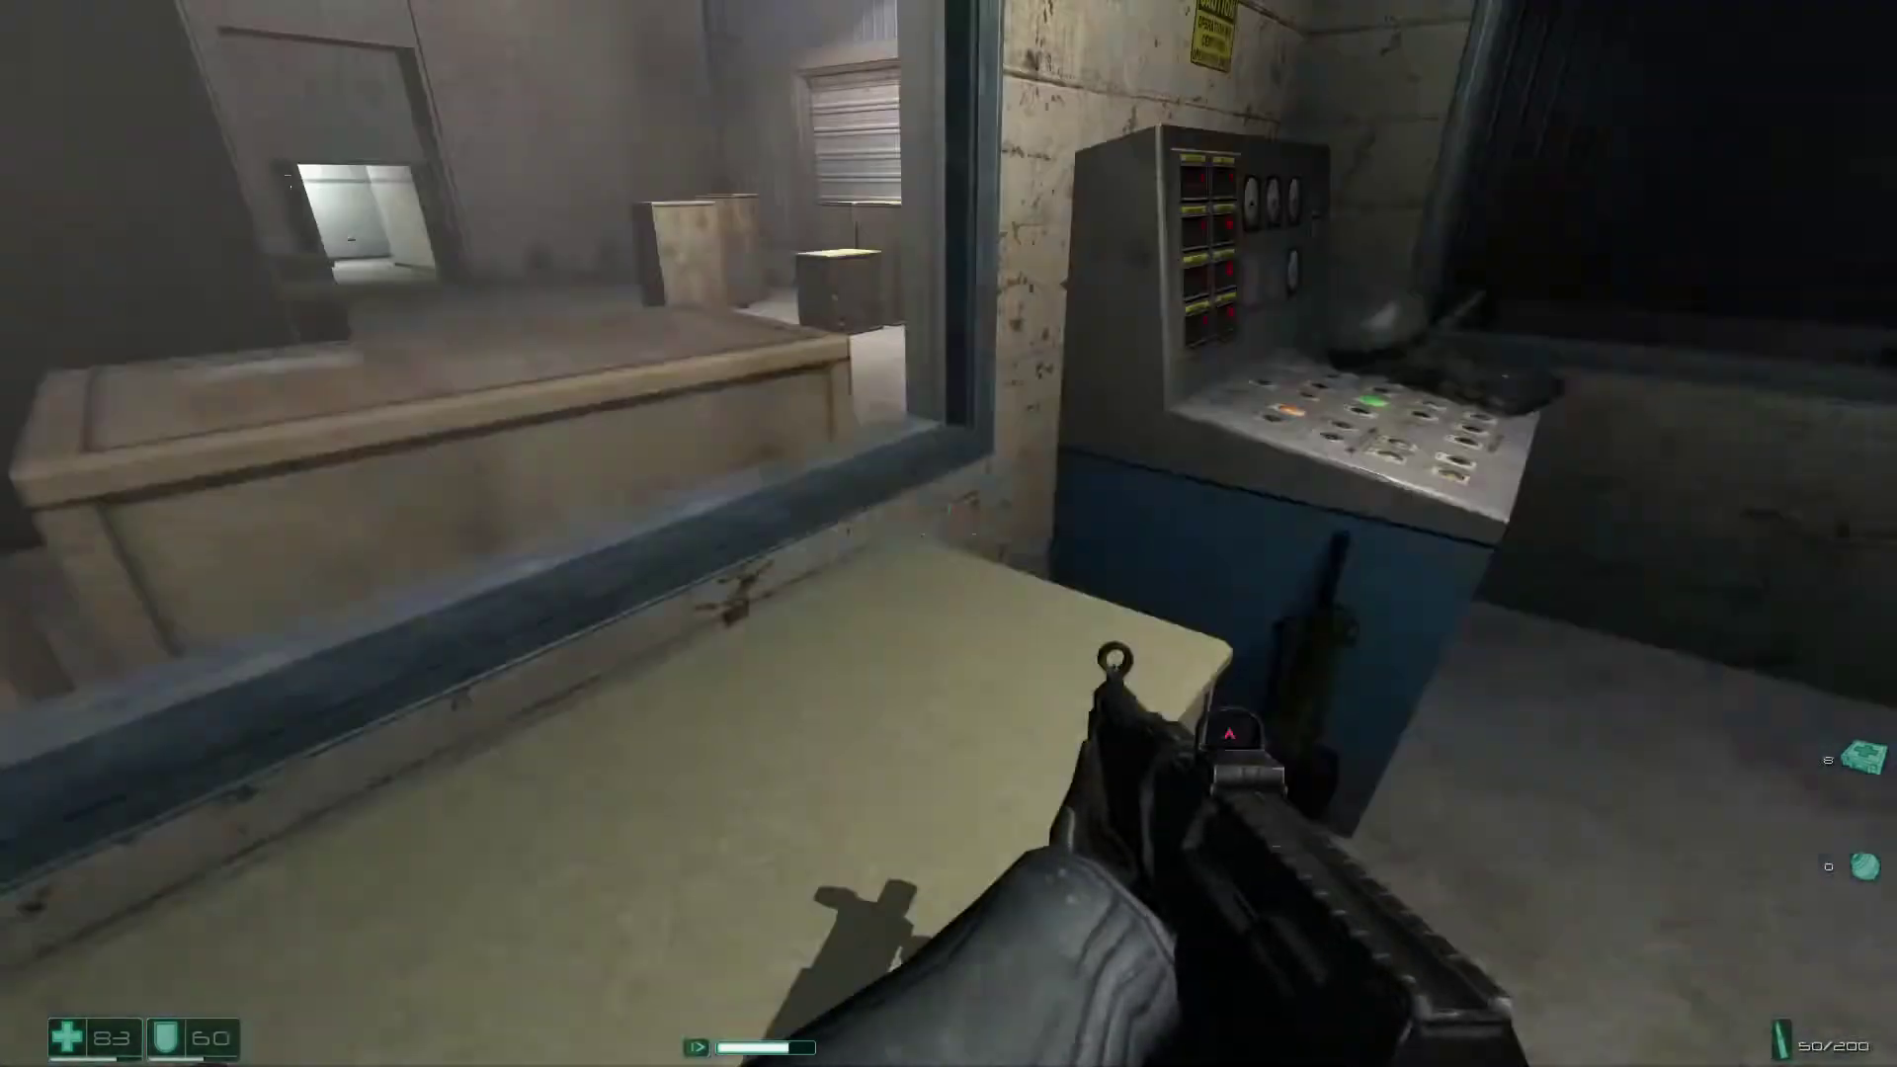
key("w")
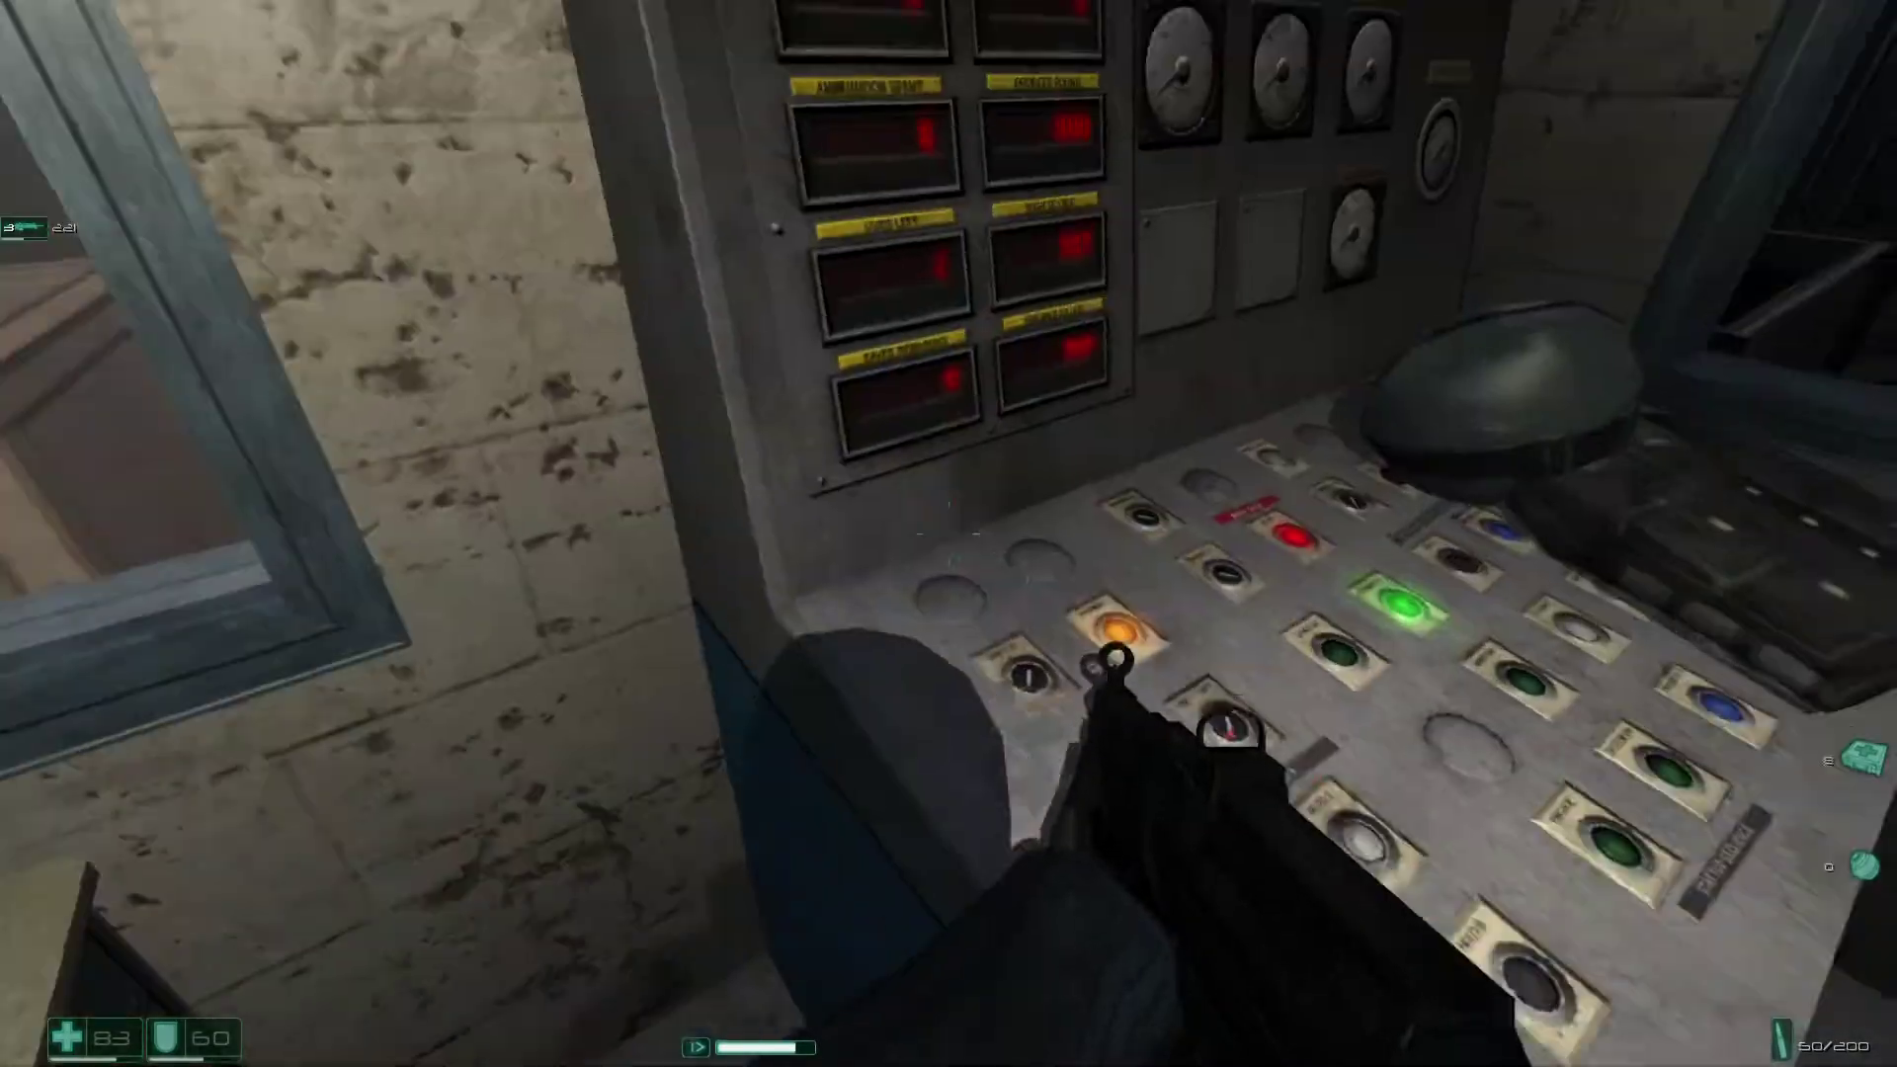
key("s")
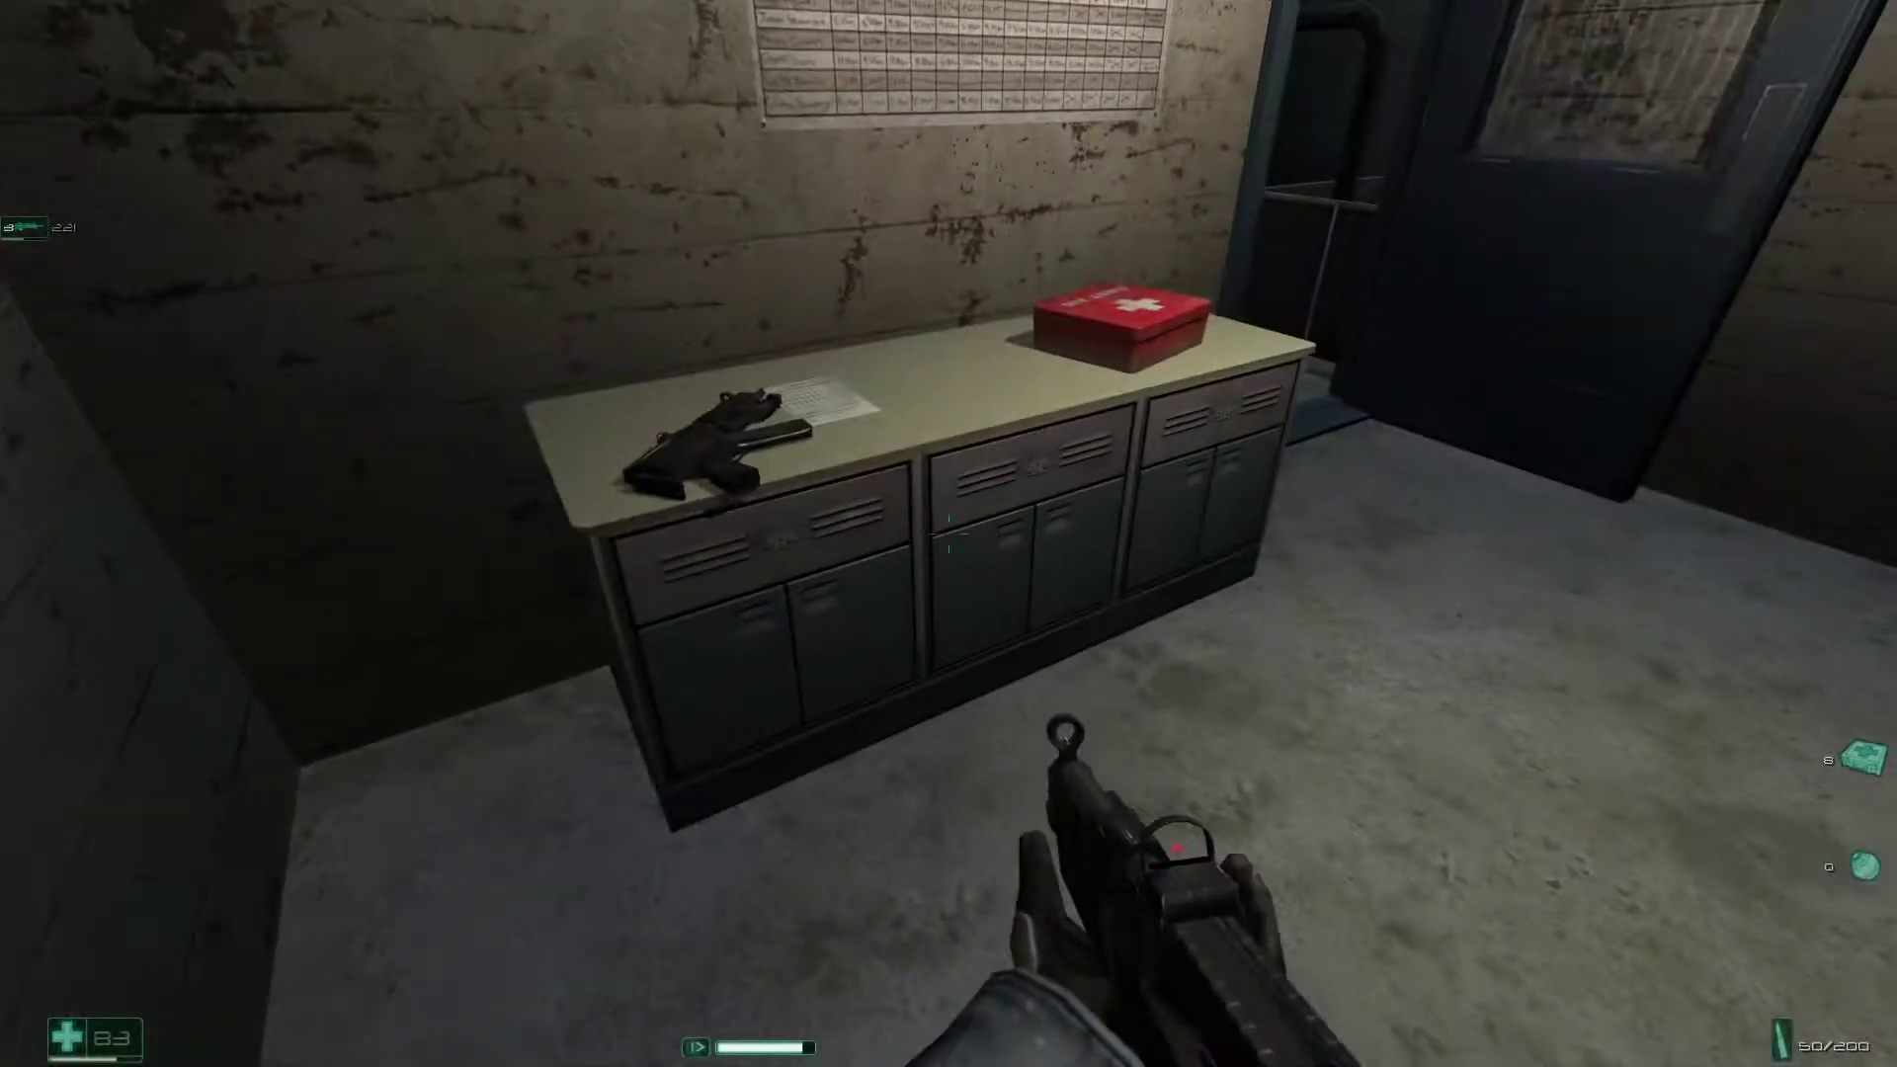
key("w")
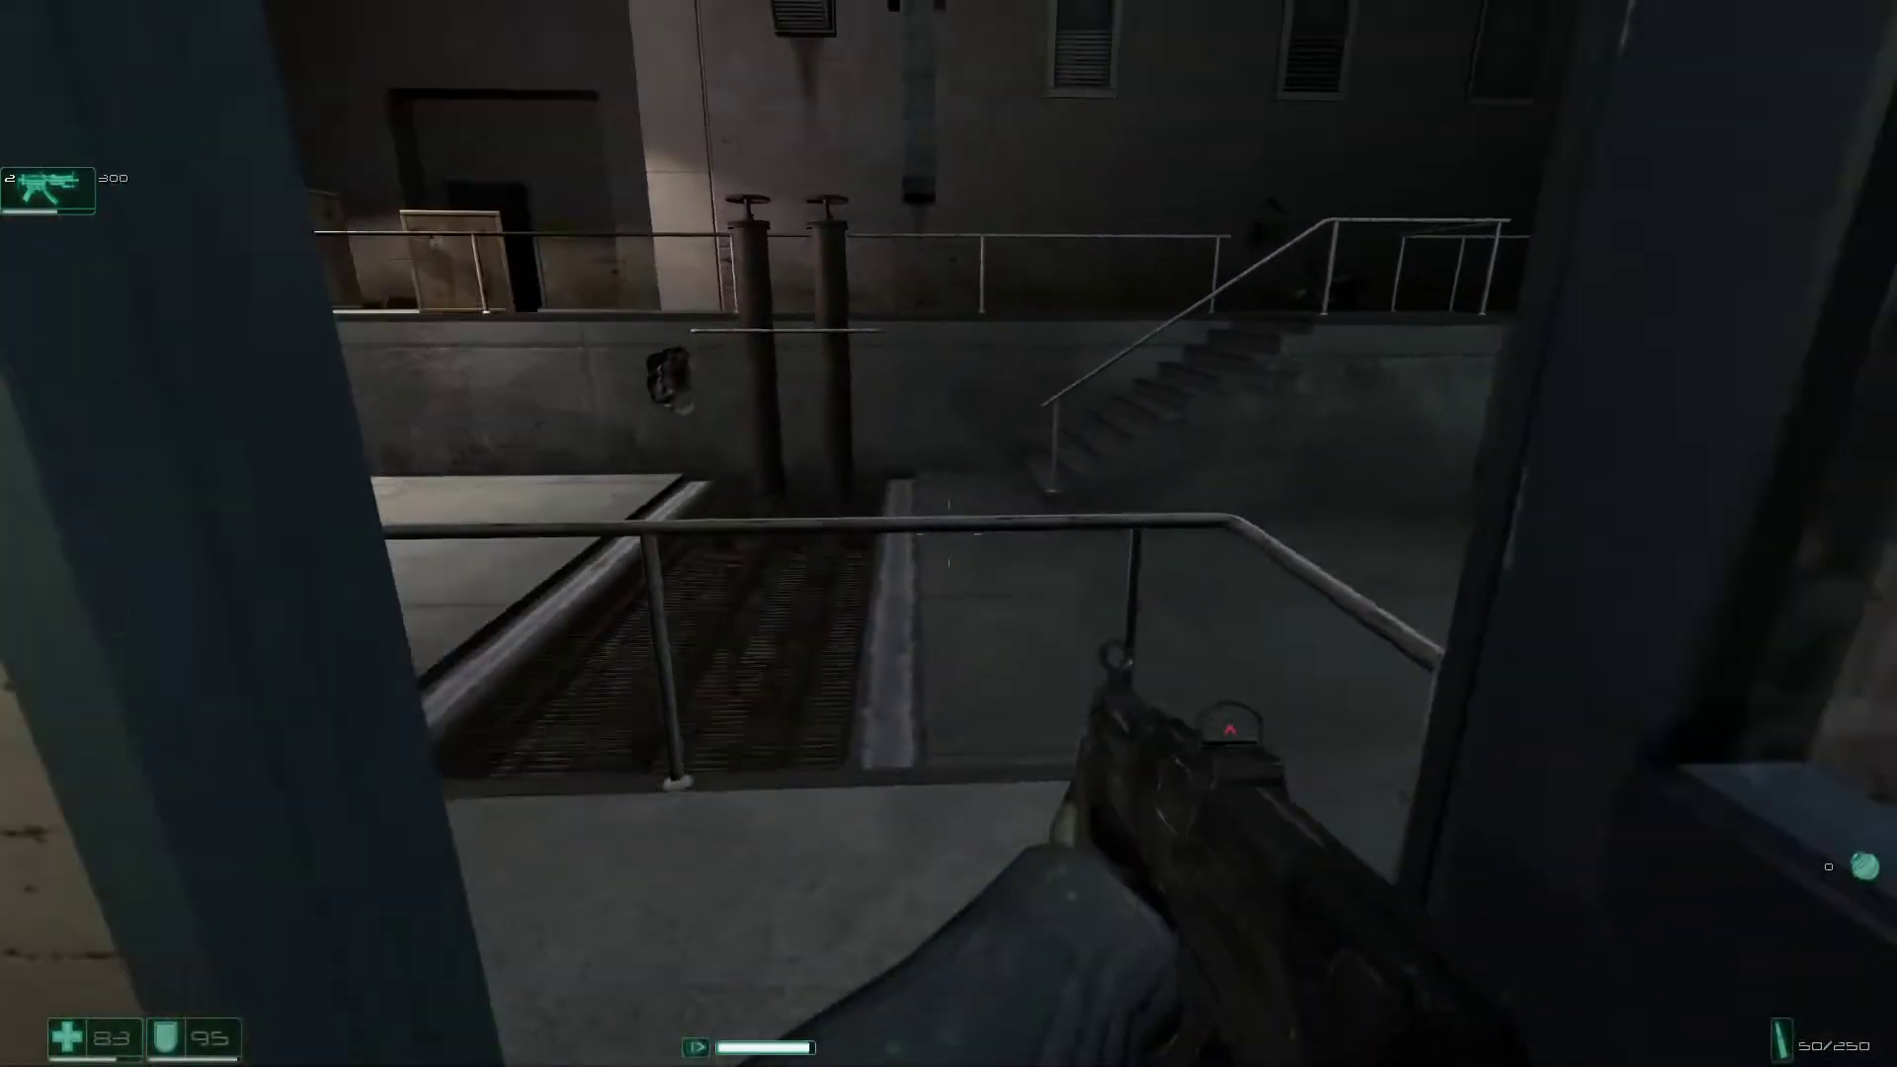
Head past the pit and crates, through the doorway, and down the alarm-bell corridor.
key("w")
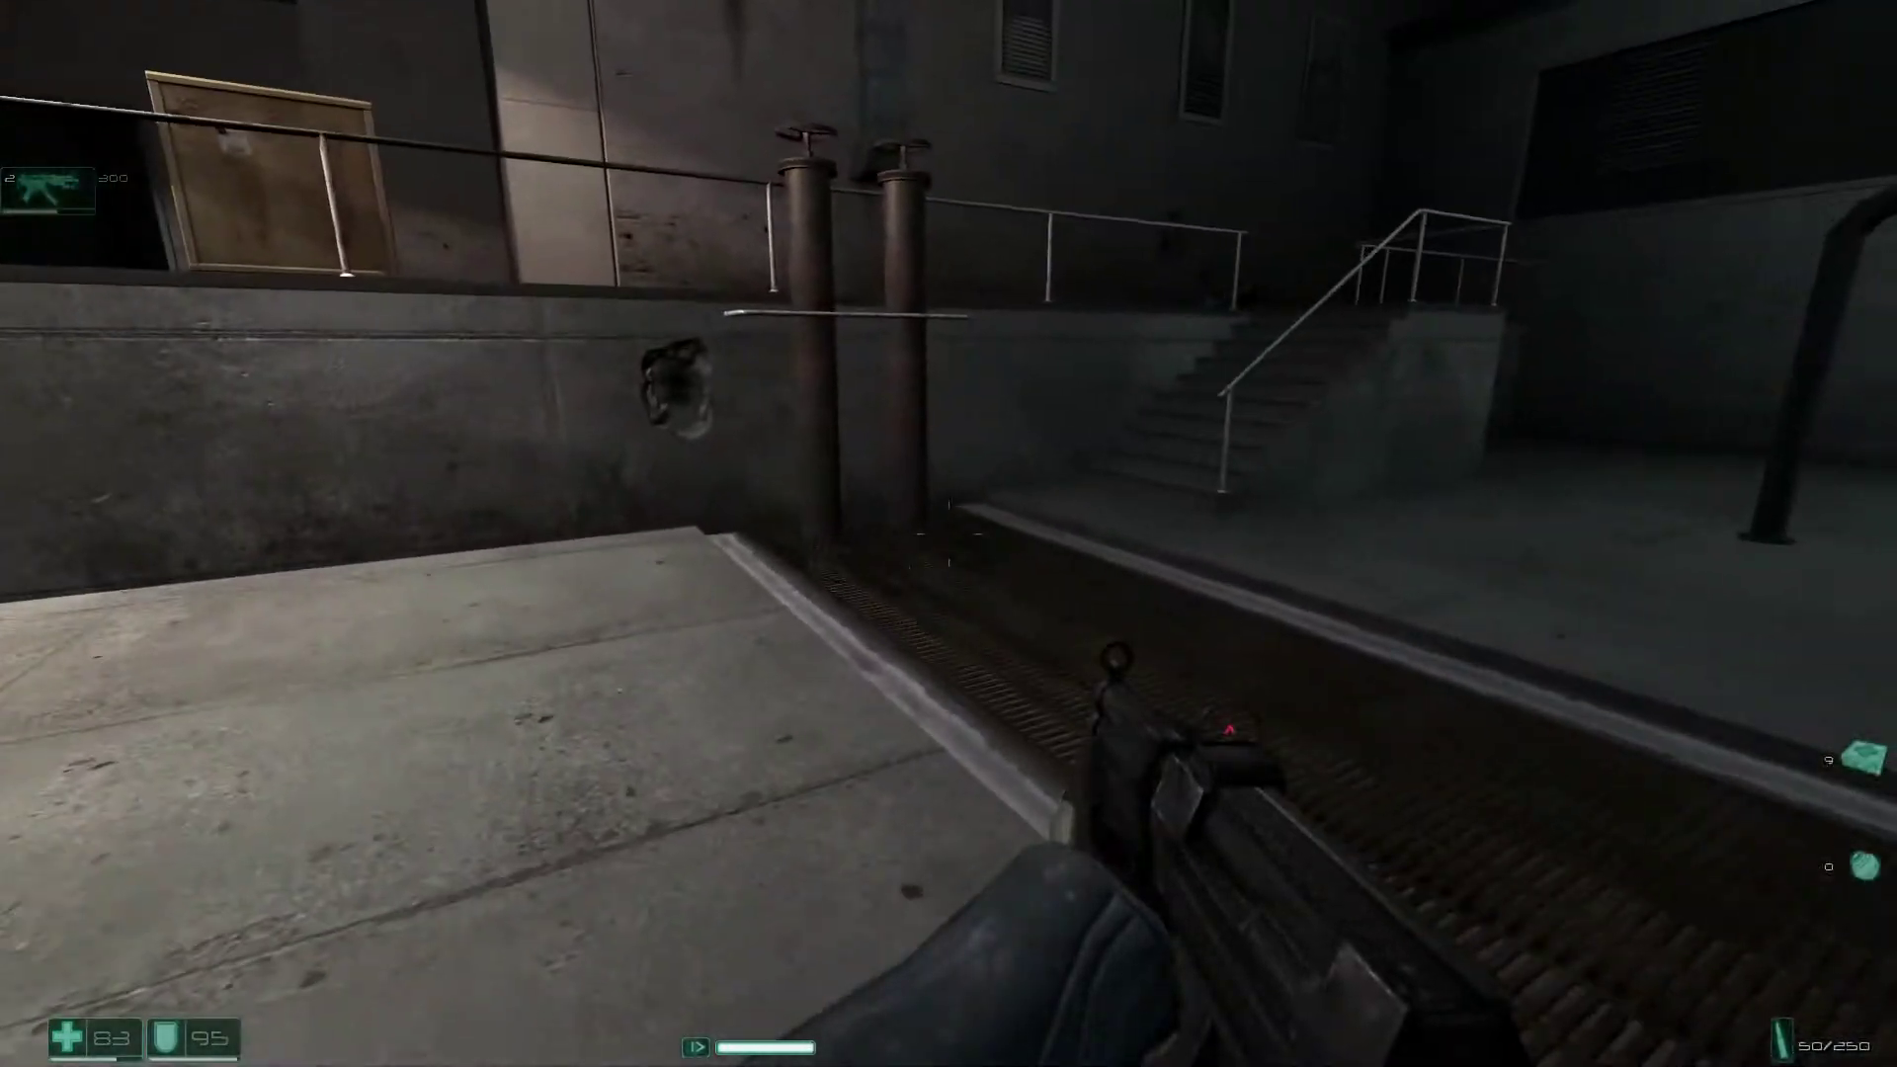
key("w")
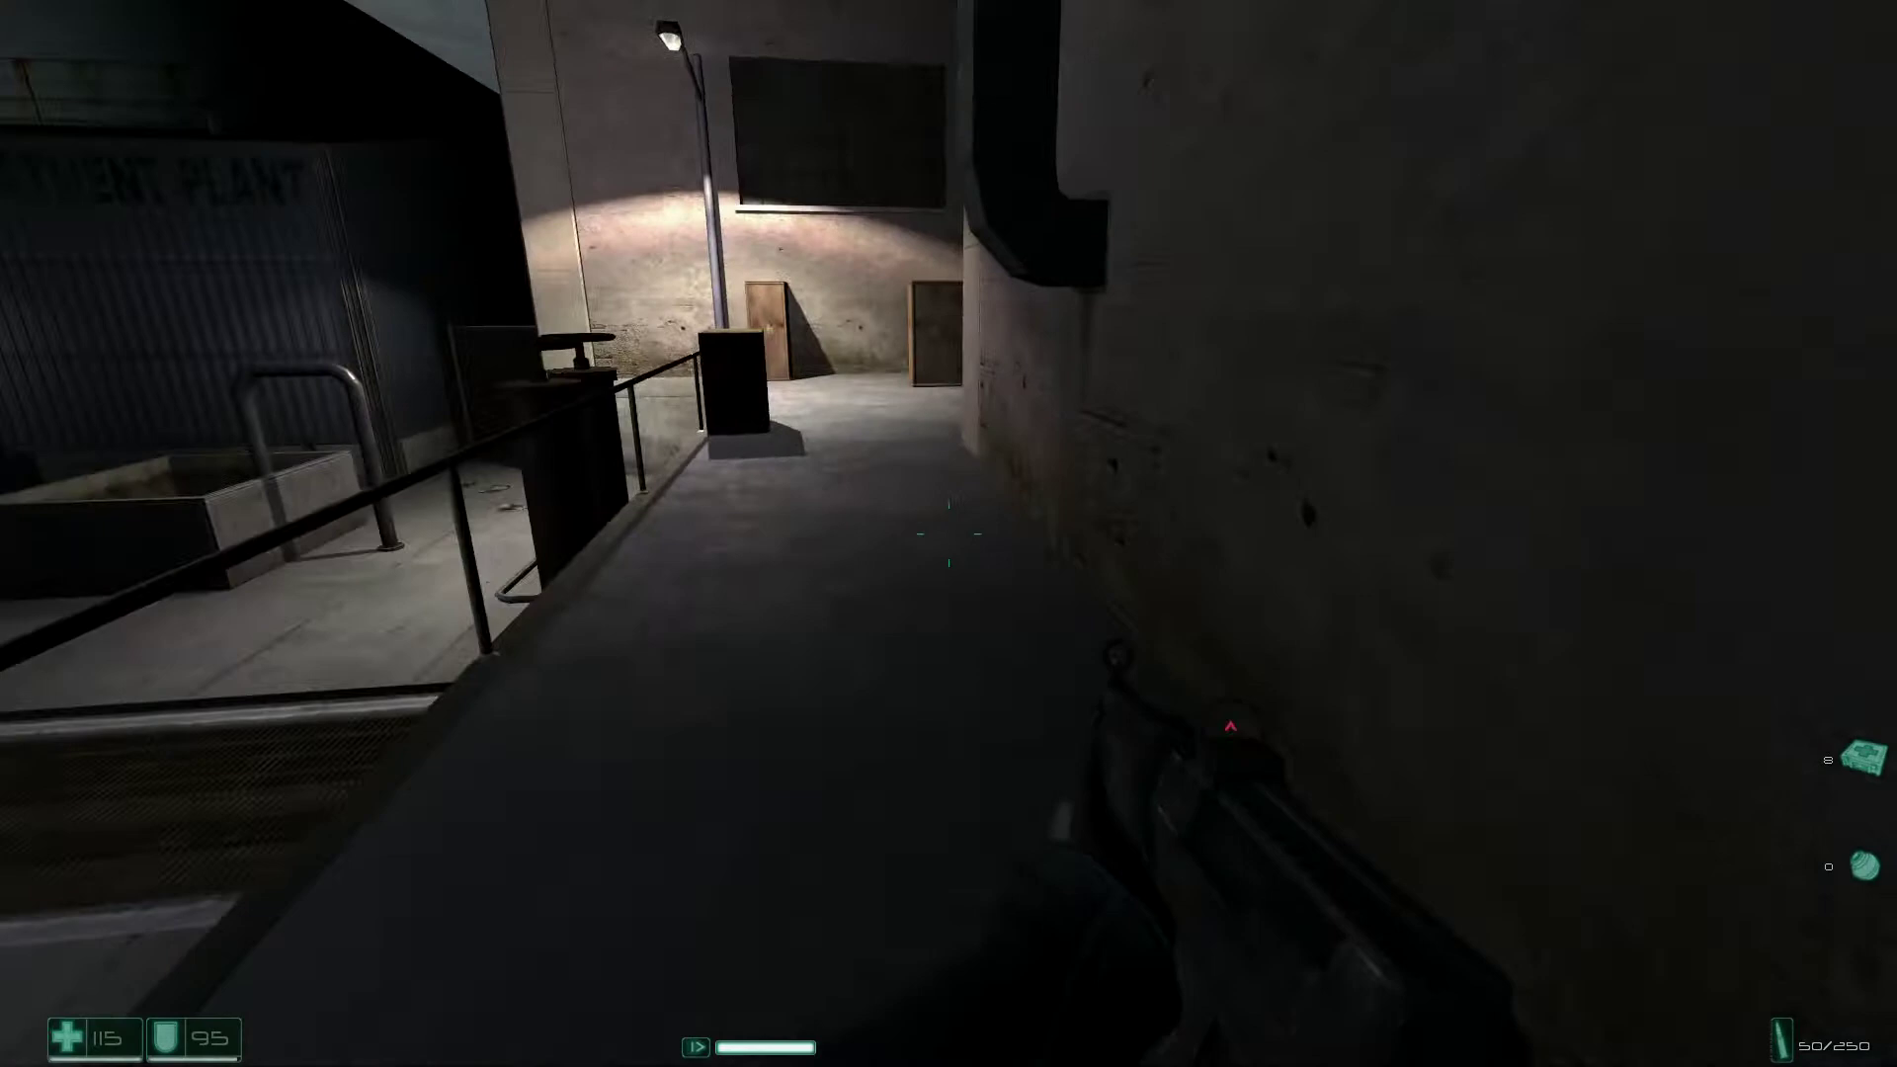
key("w")
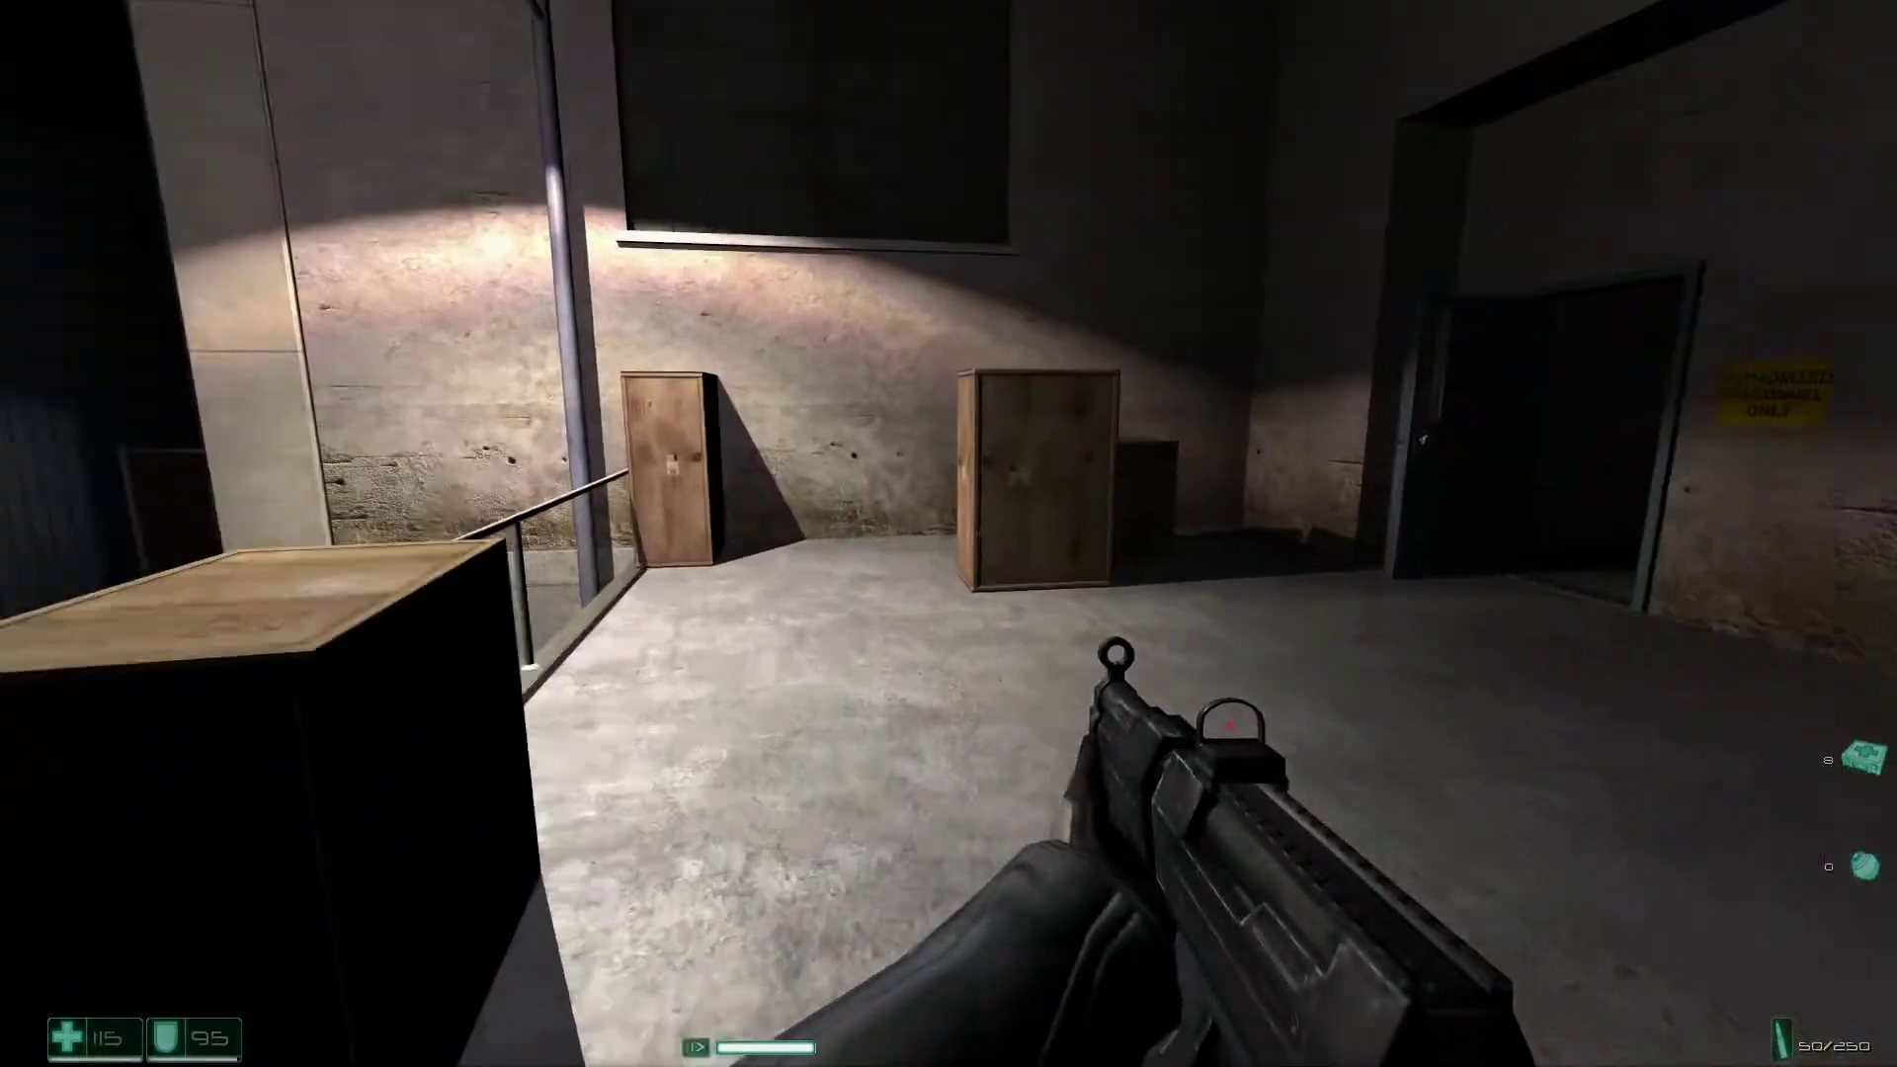
key("w")
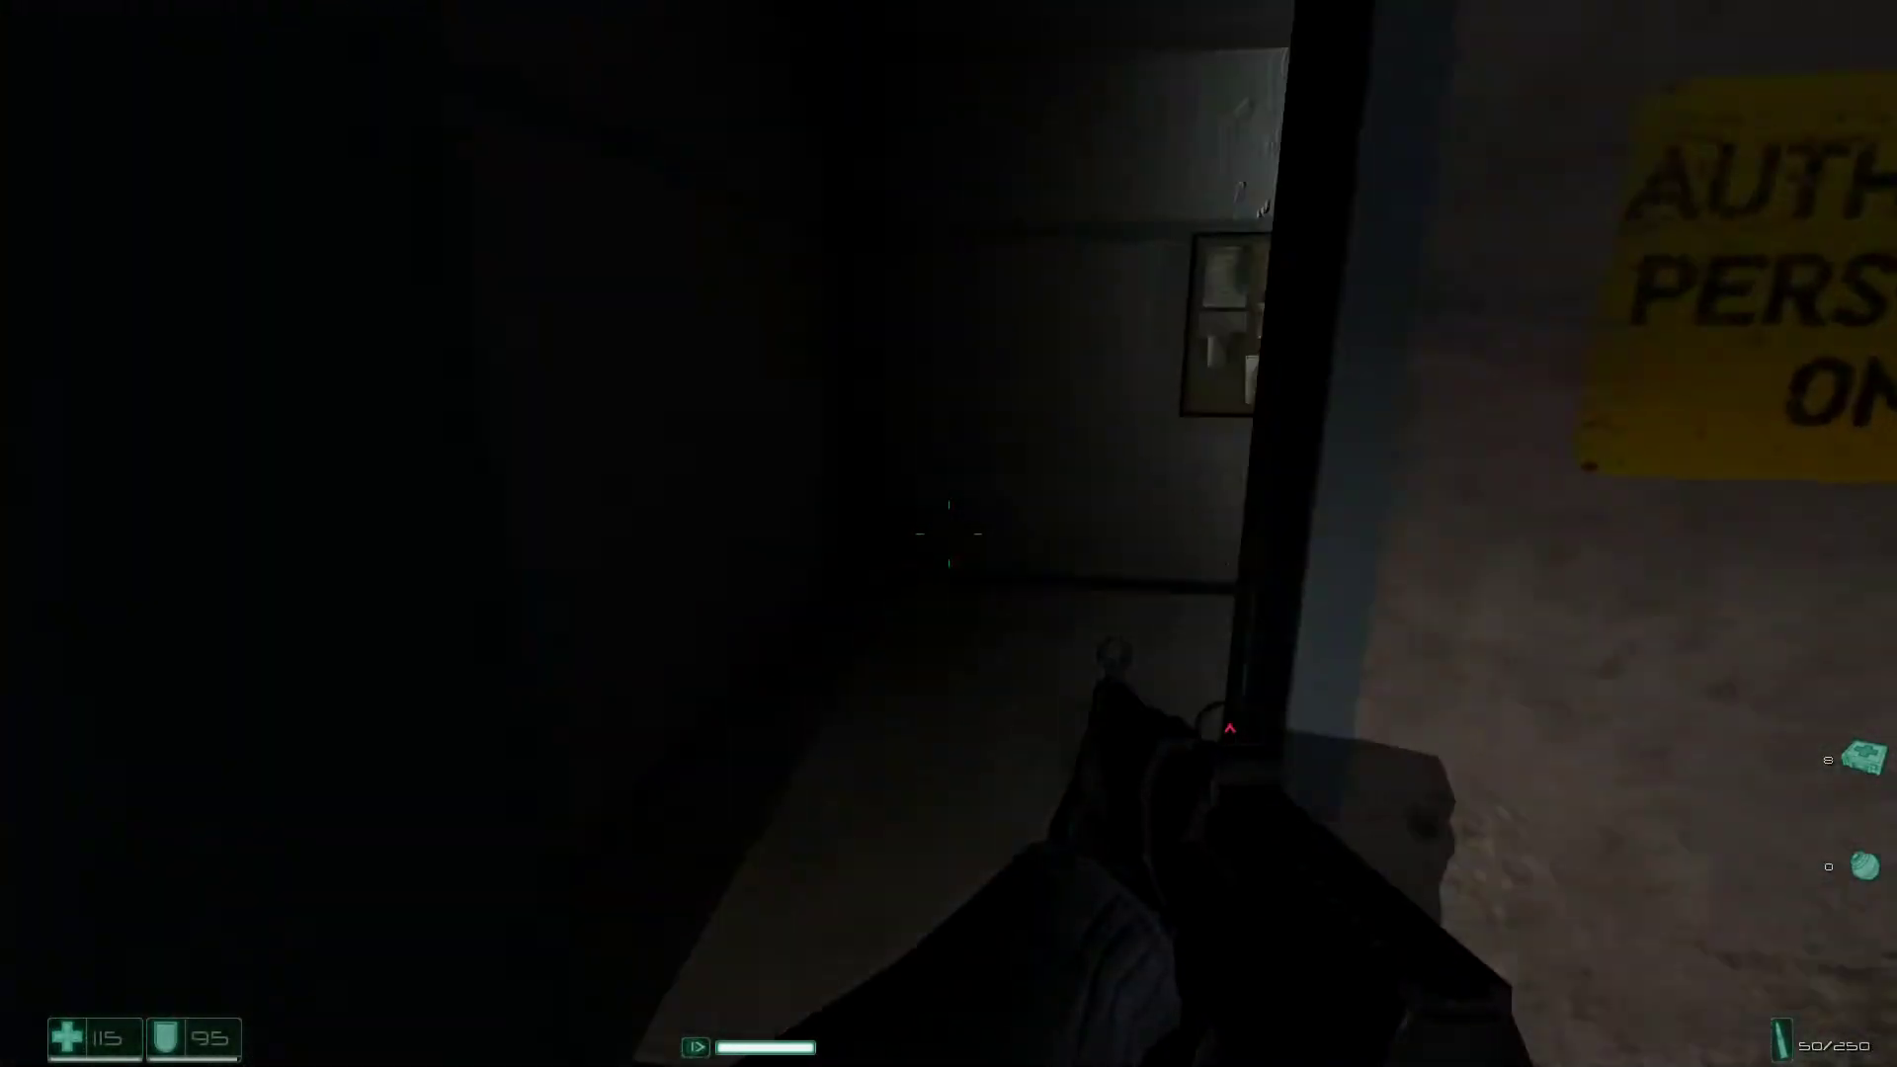
key("w")
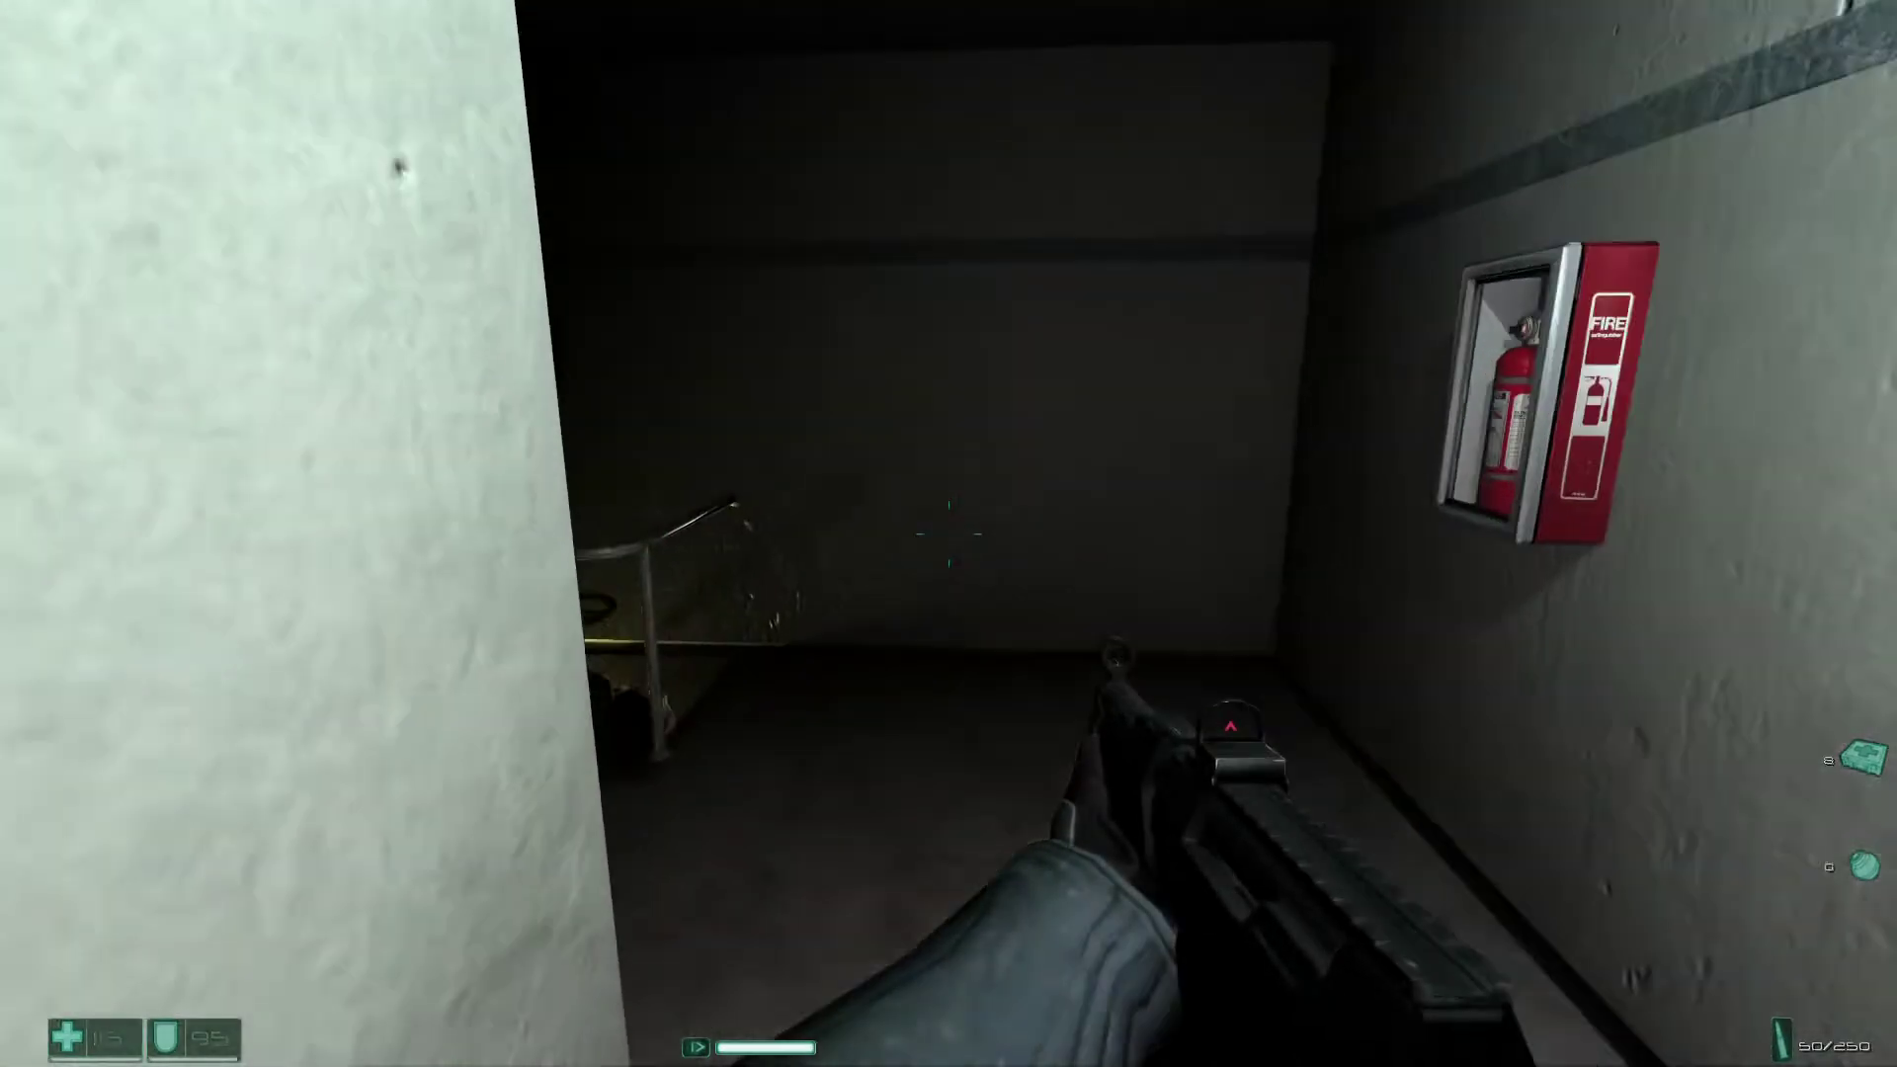
left_click_drag(949, 534, 594, 533)
left_click_drag(948, 534, 623, 386)
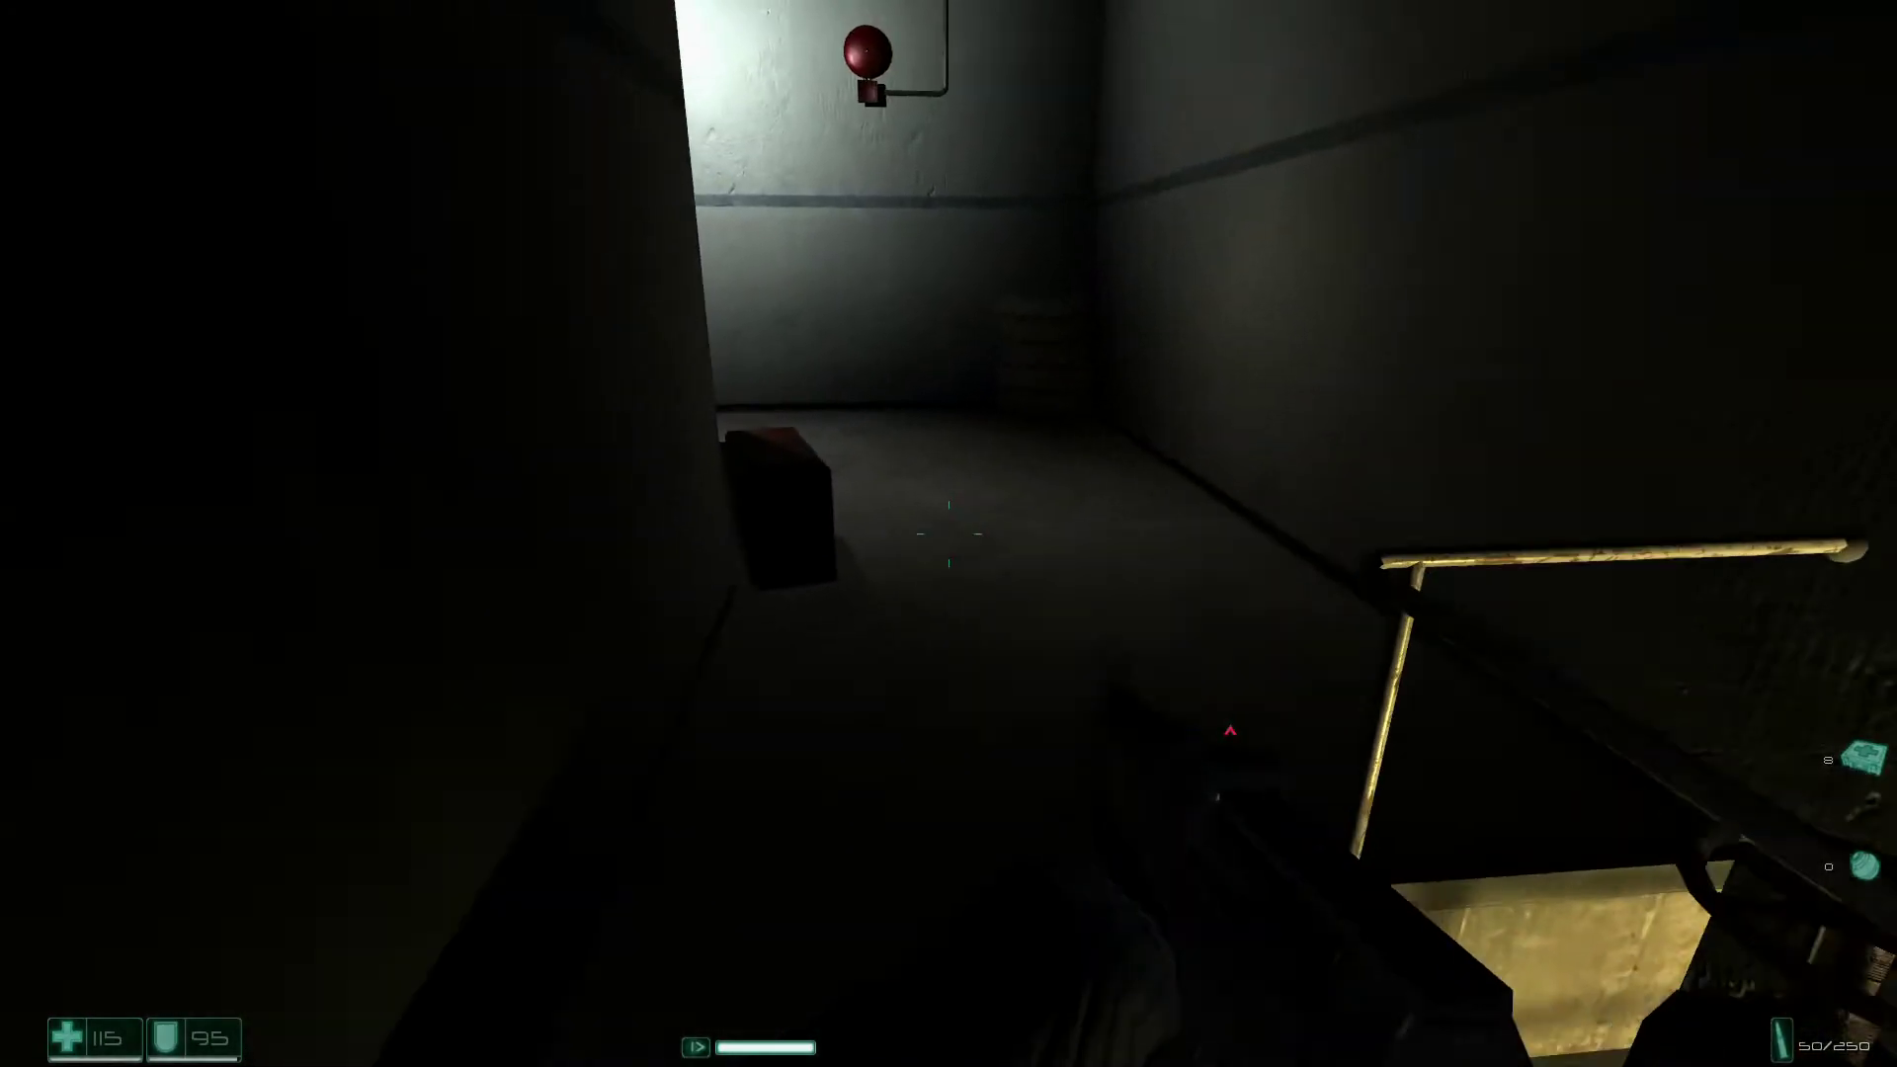
key("w")
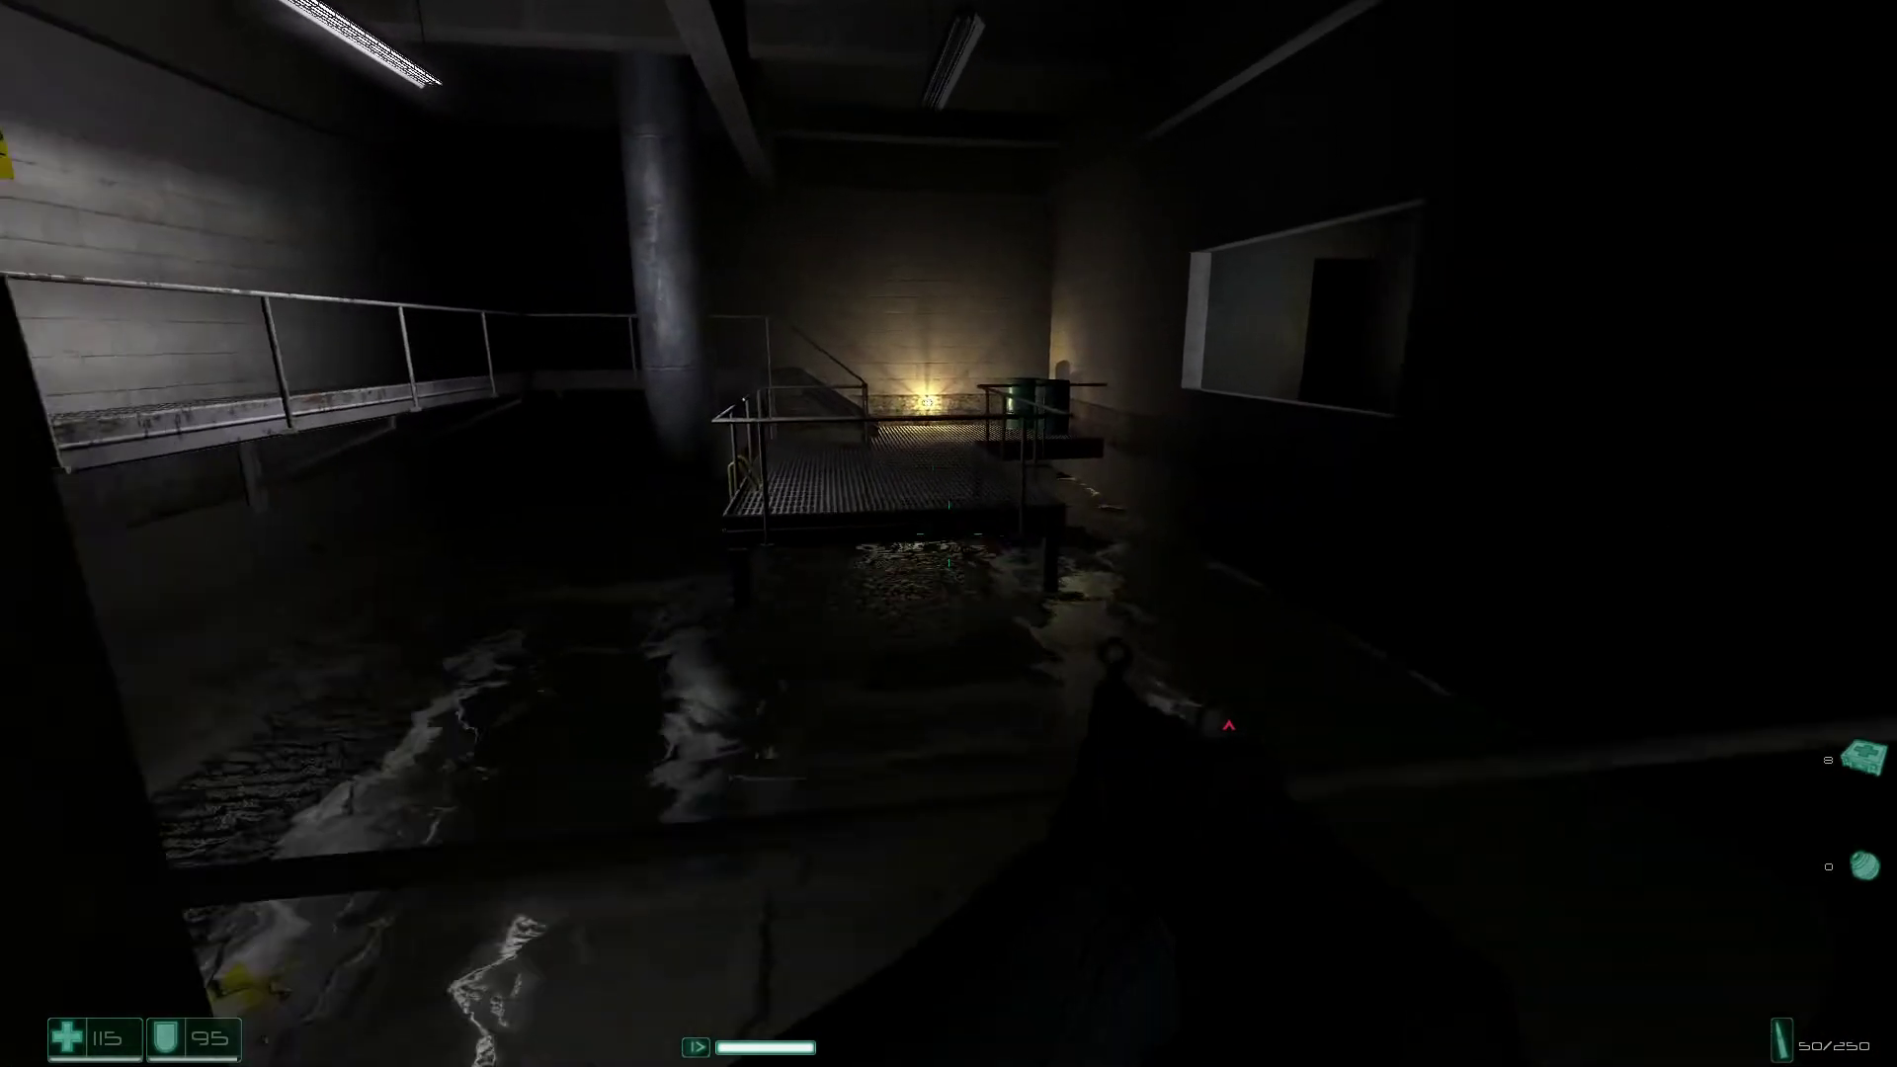
Cross the lit platform and catwalk into the dark room.
key("w")
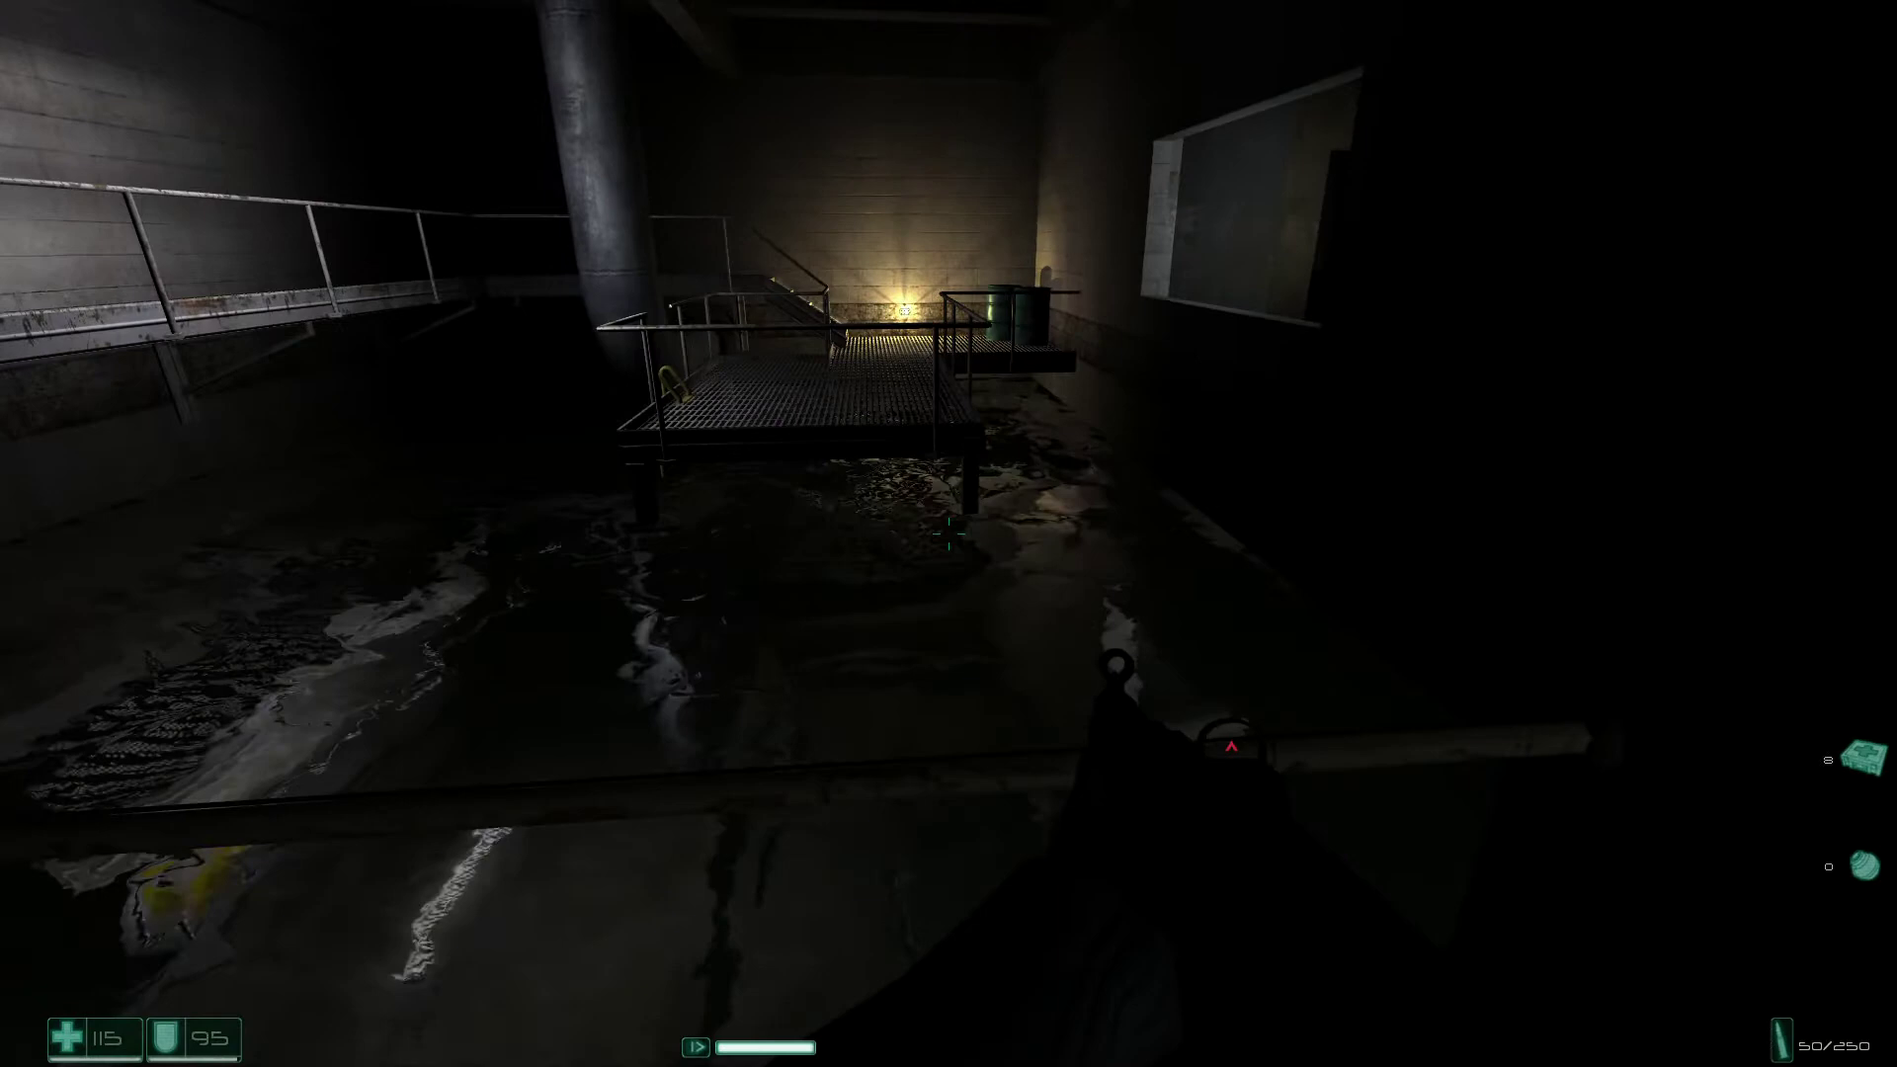
left_click_drag(949, 533, 592, 534)
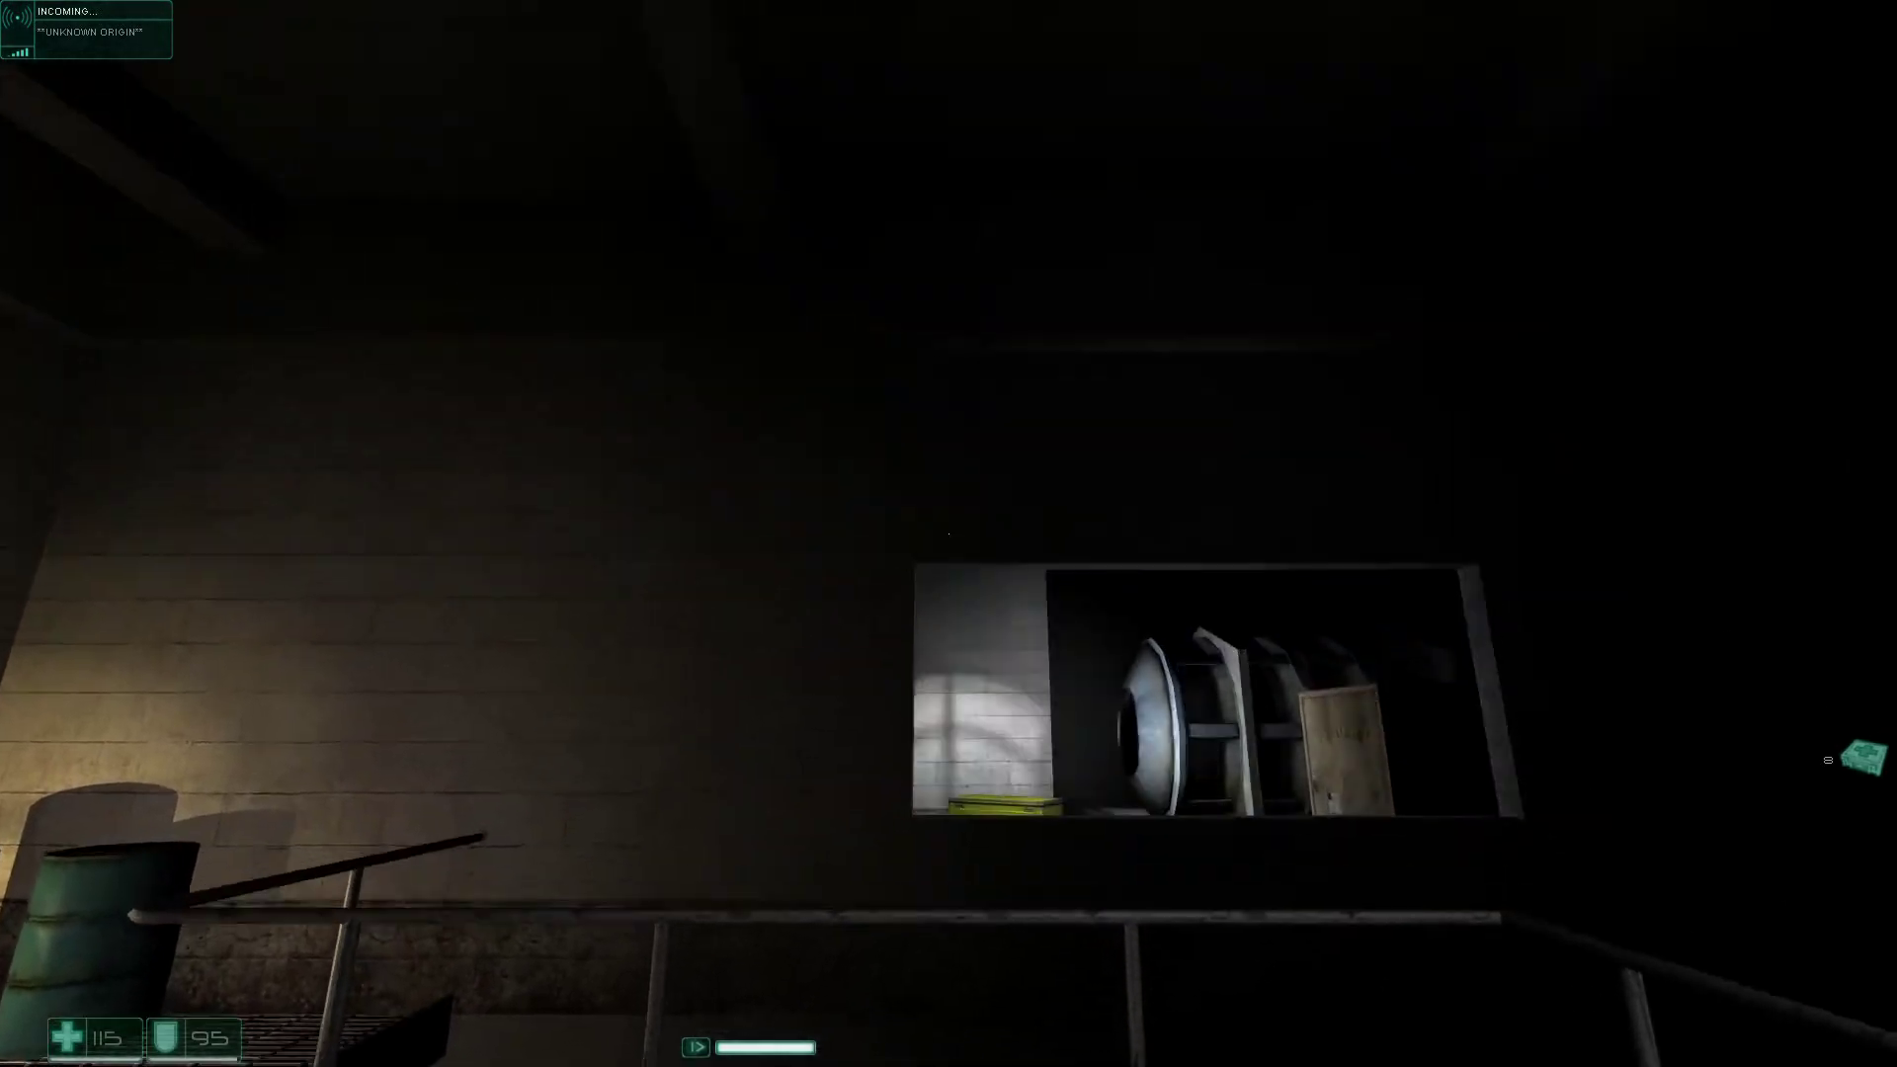
key("w")
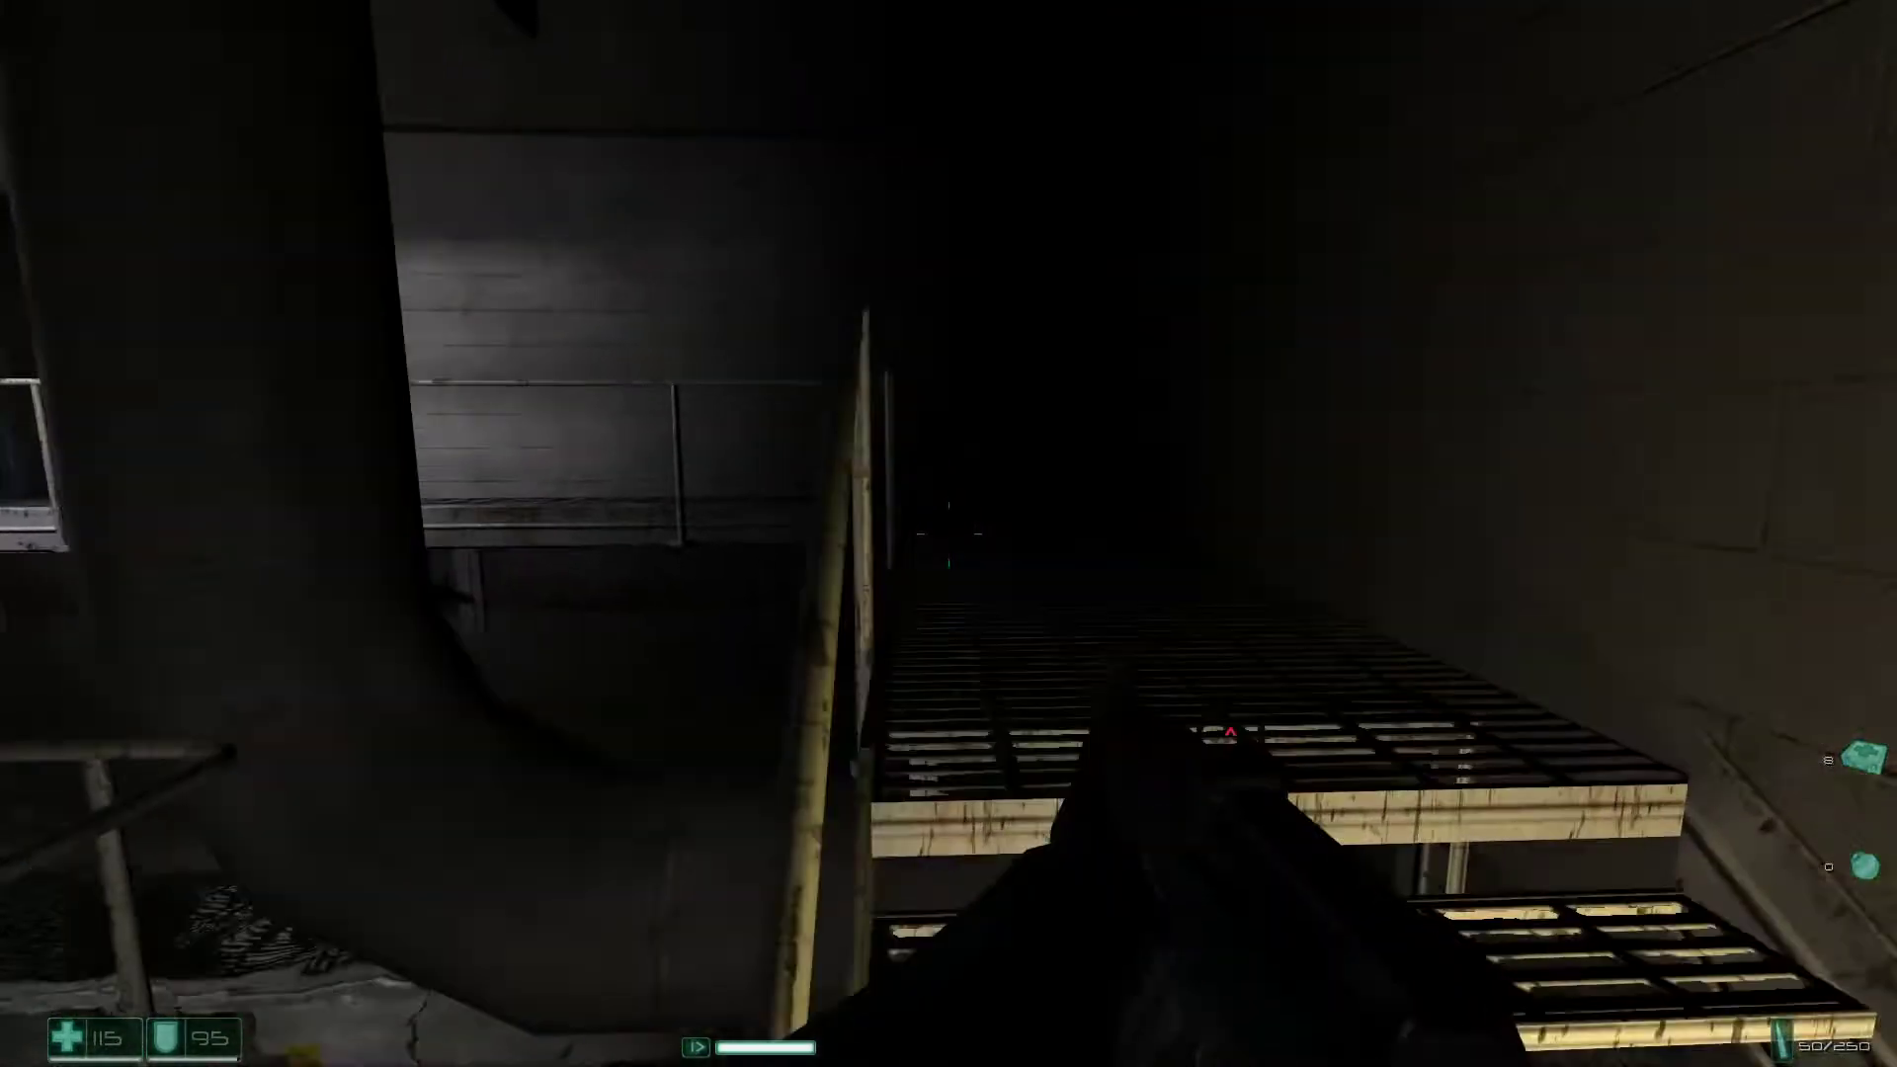
key("w")
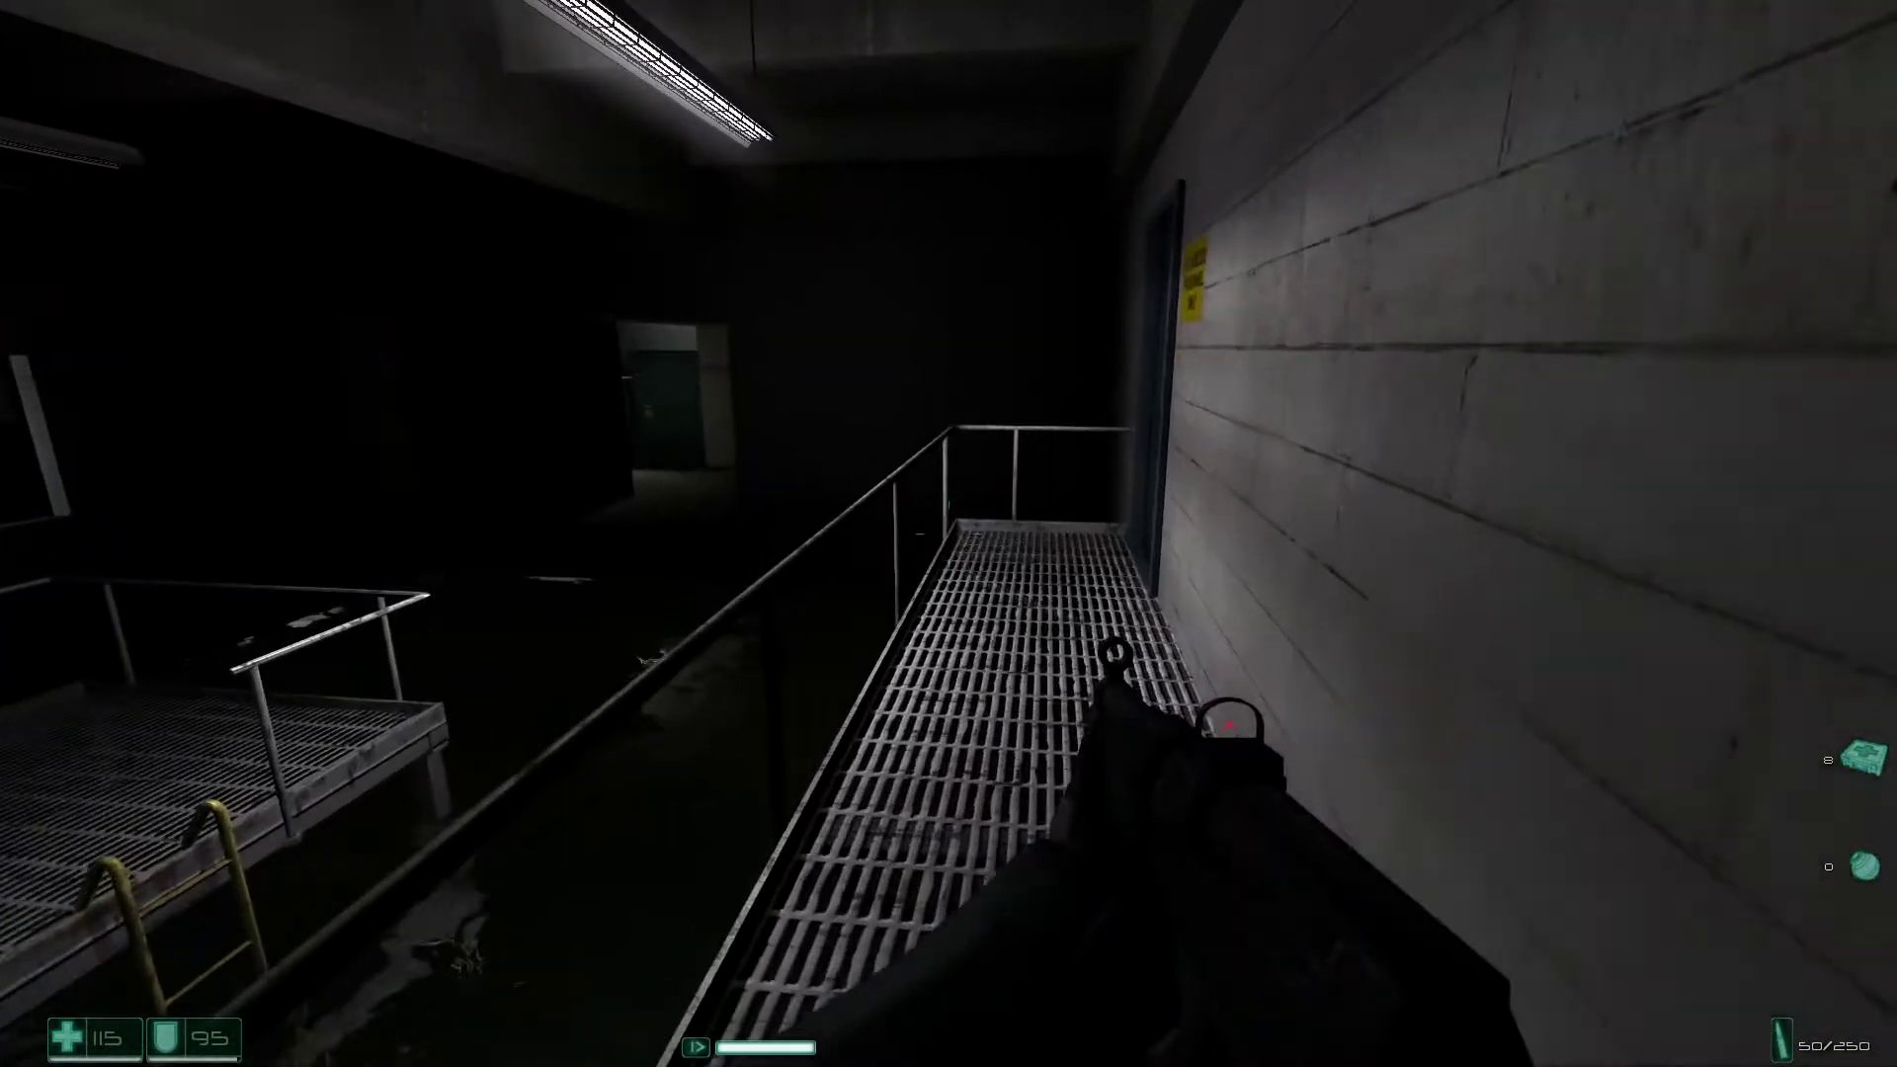
key("w")
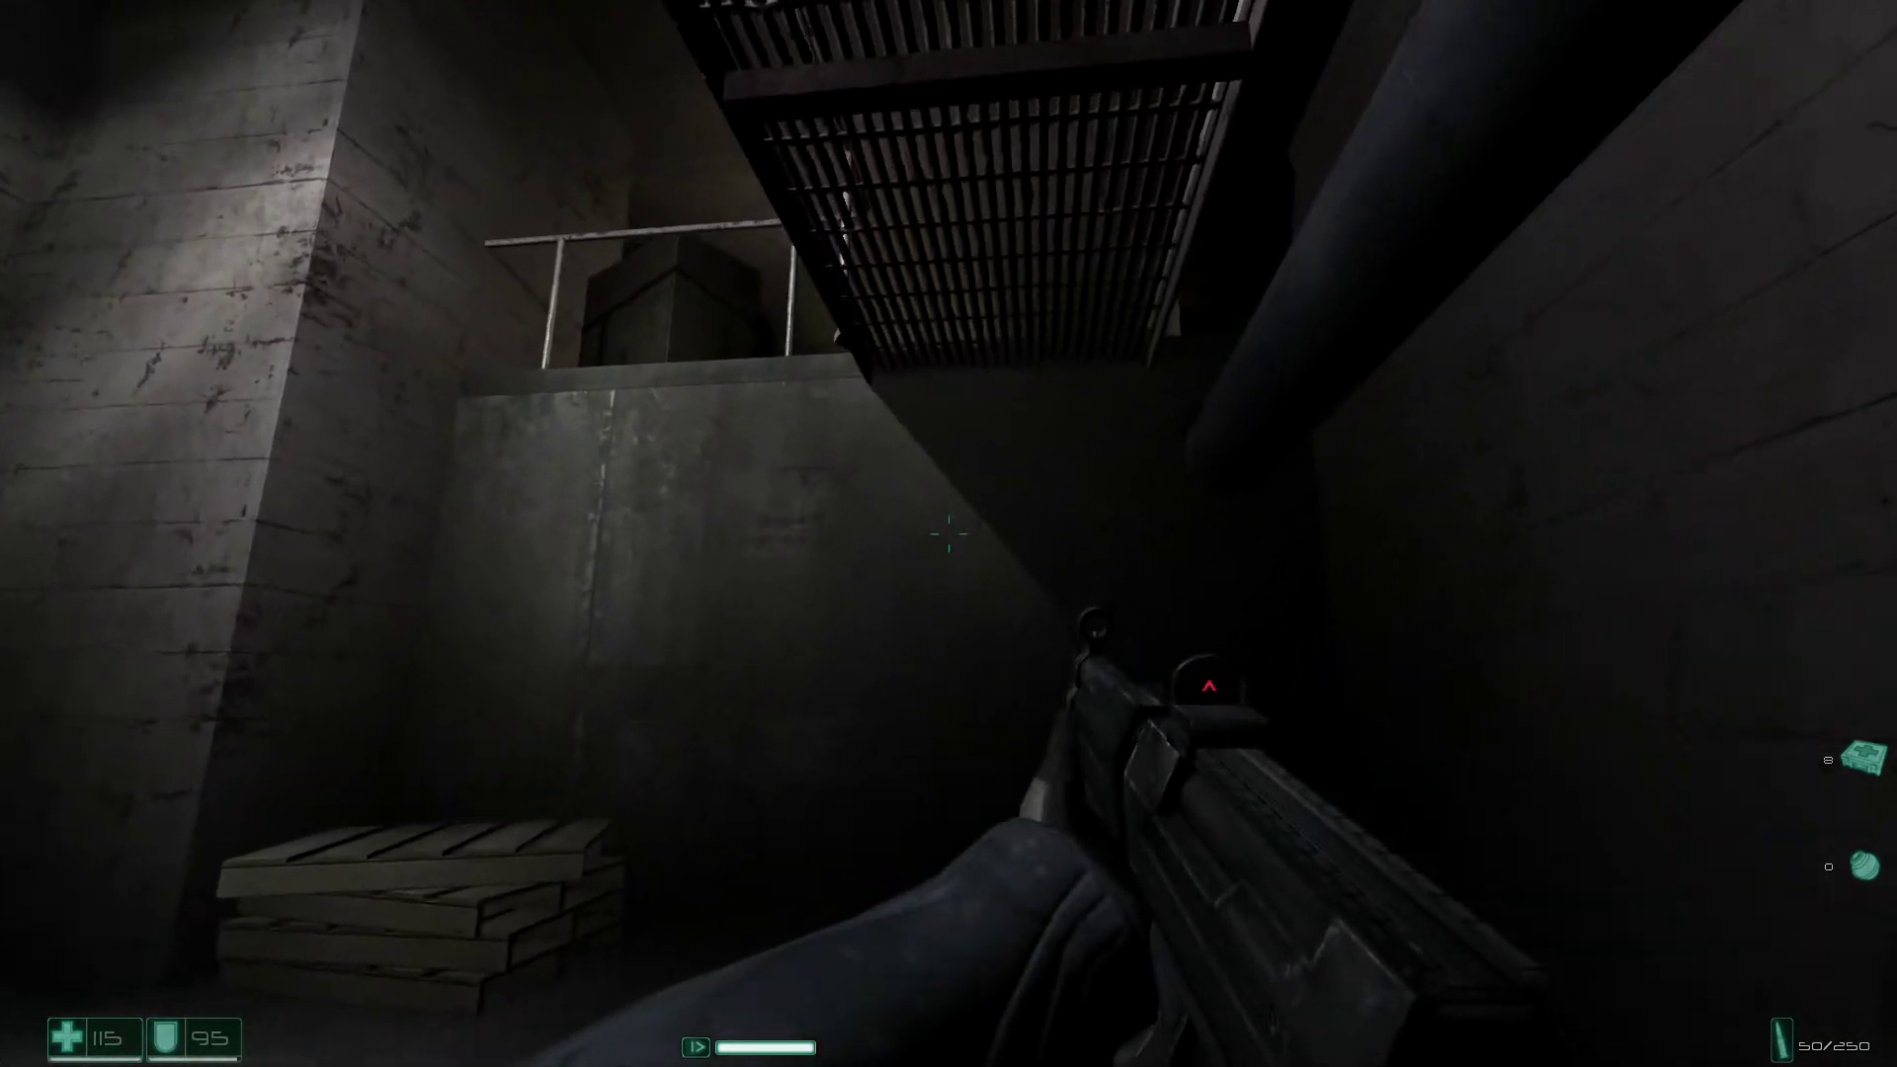
Climb the stairwell onto the metal catwalk and walk into the pipe corridor.
key("w")
key("w")
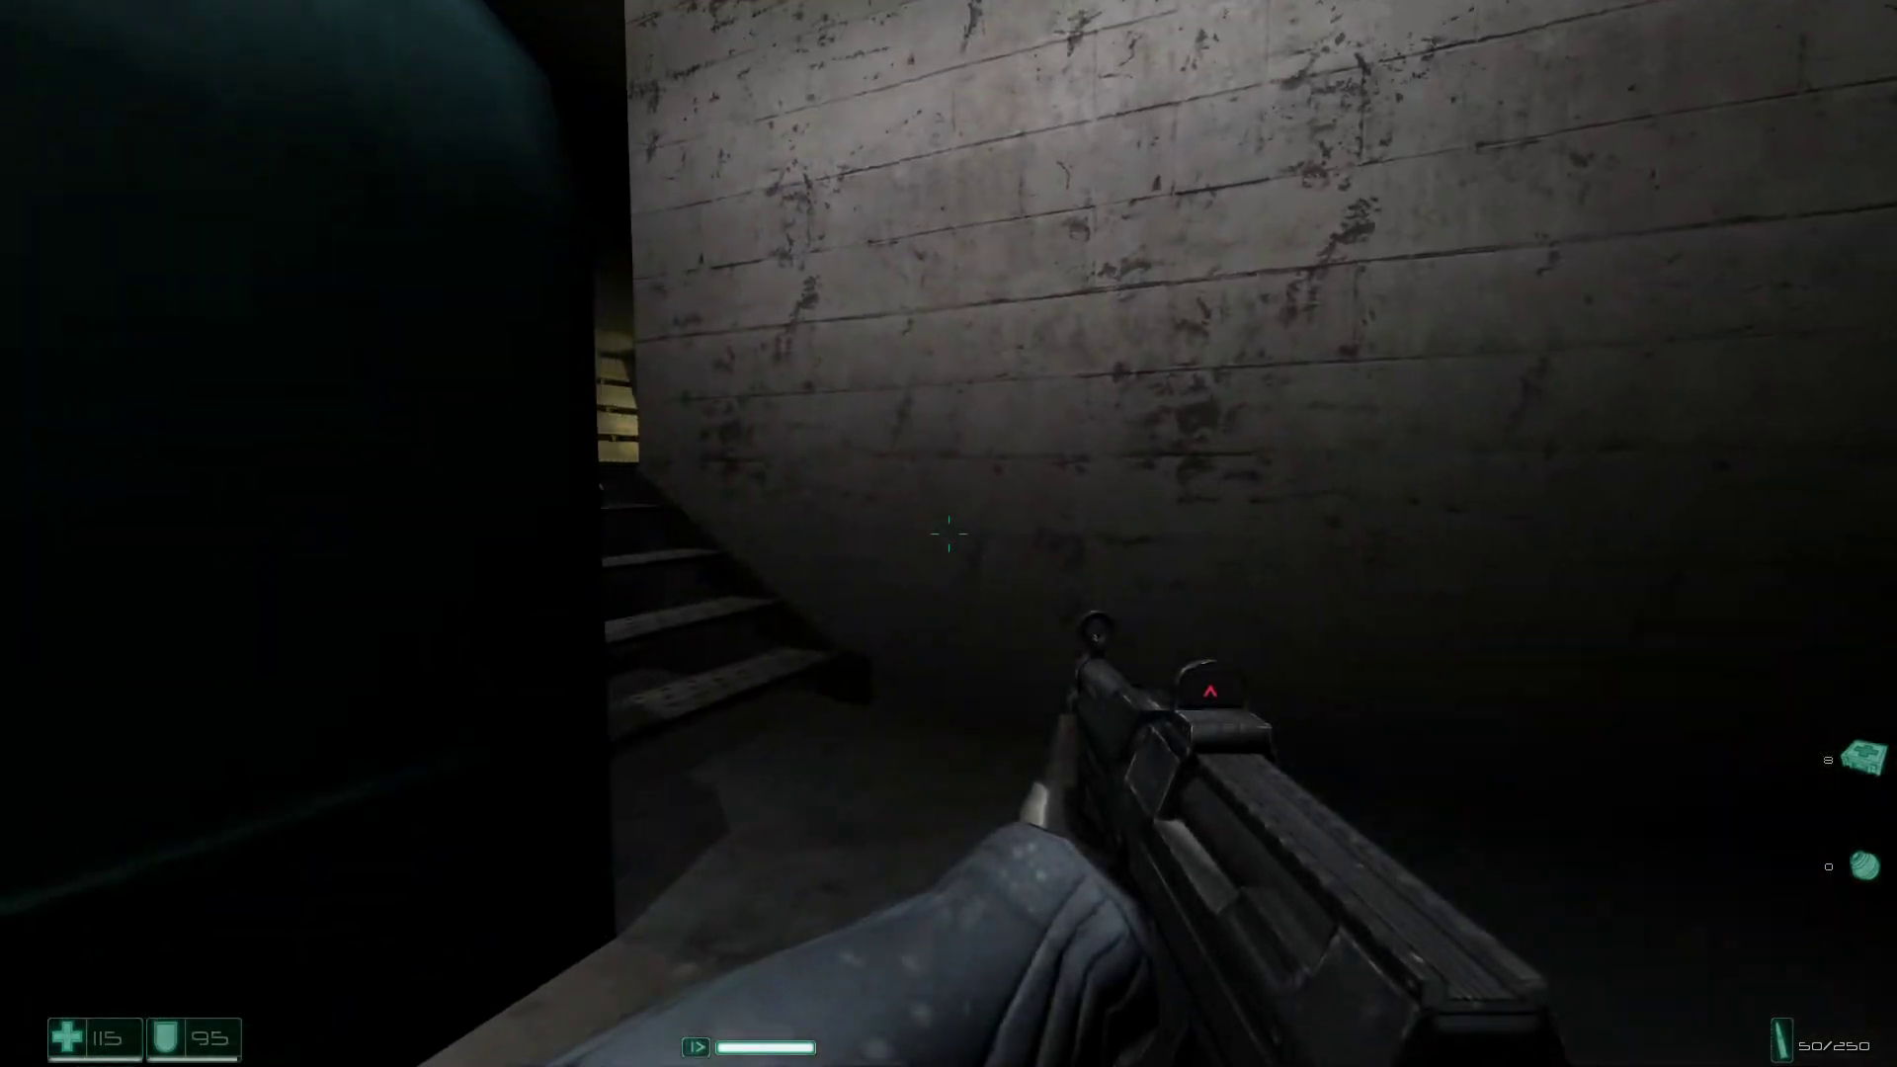
key("w")
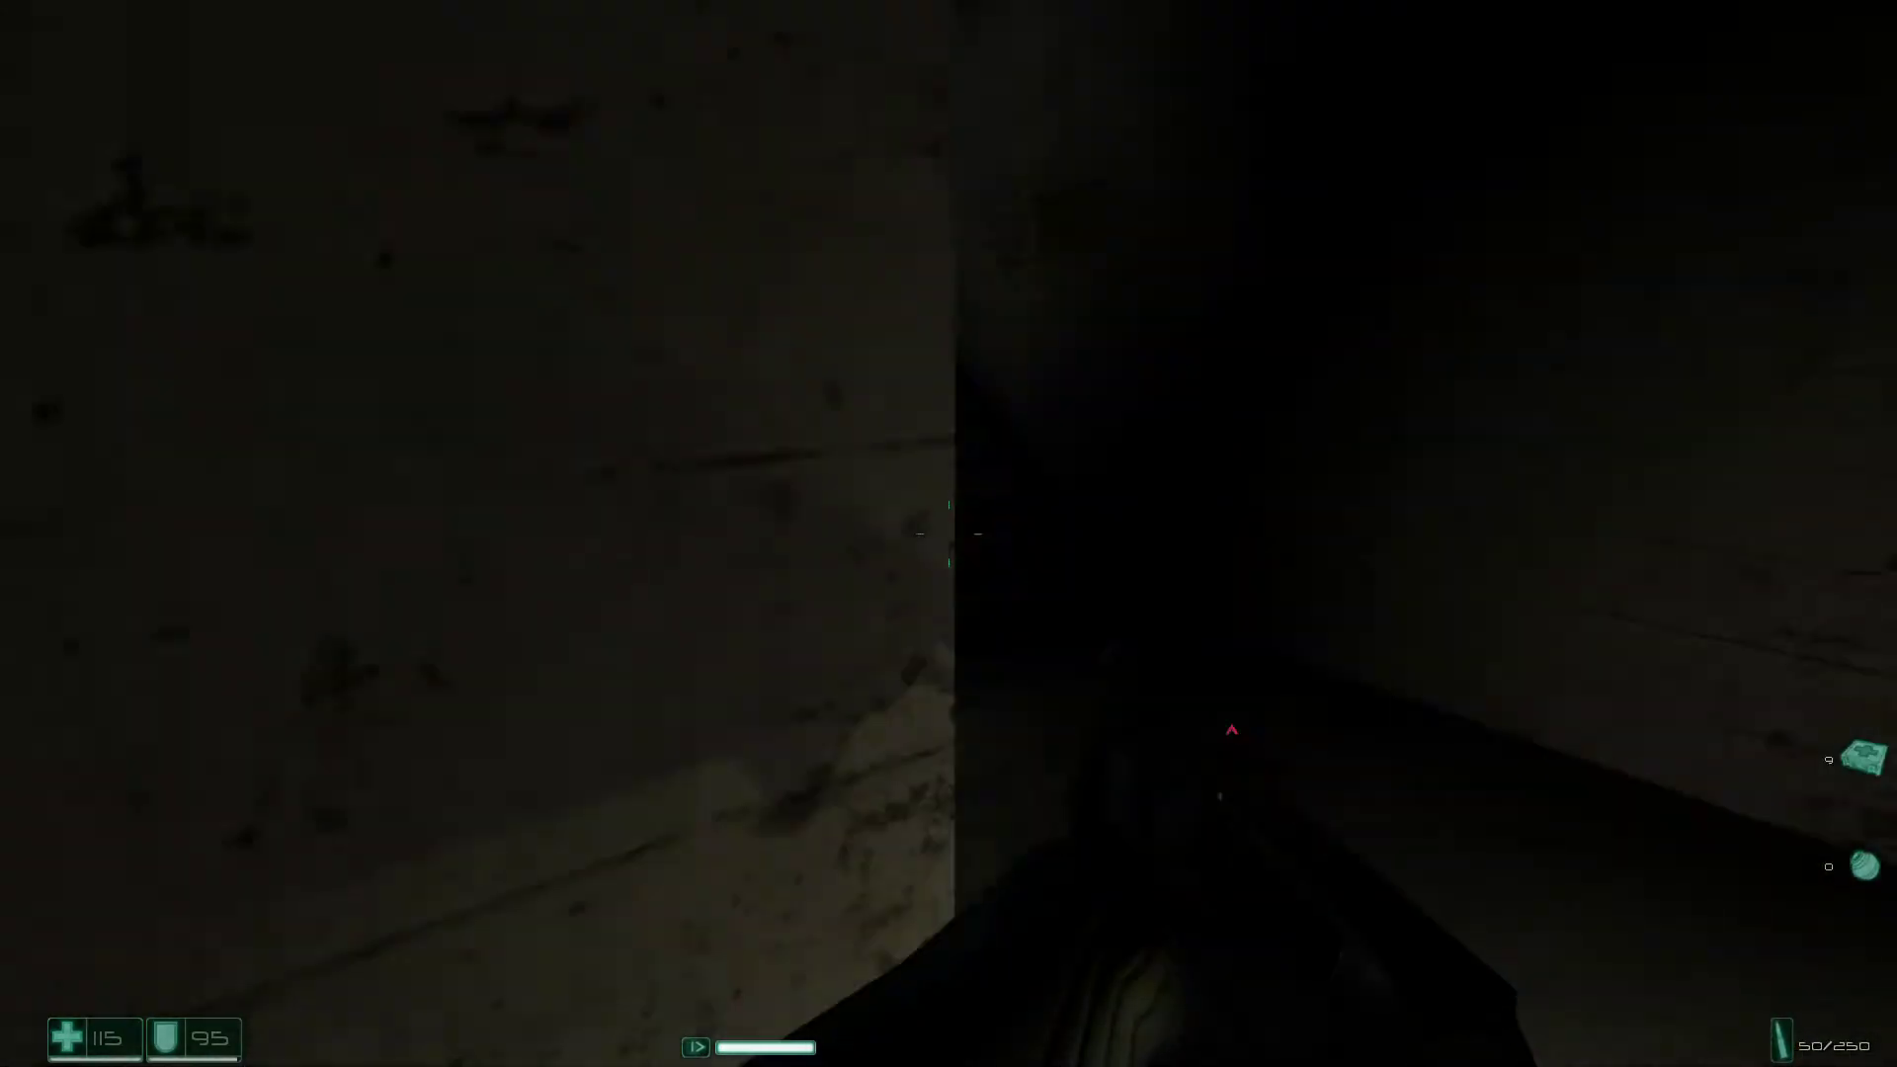
key("w")
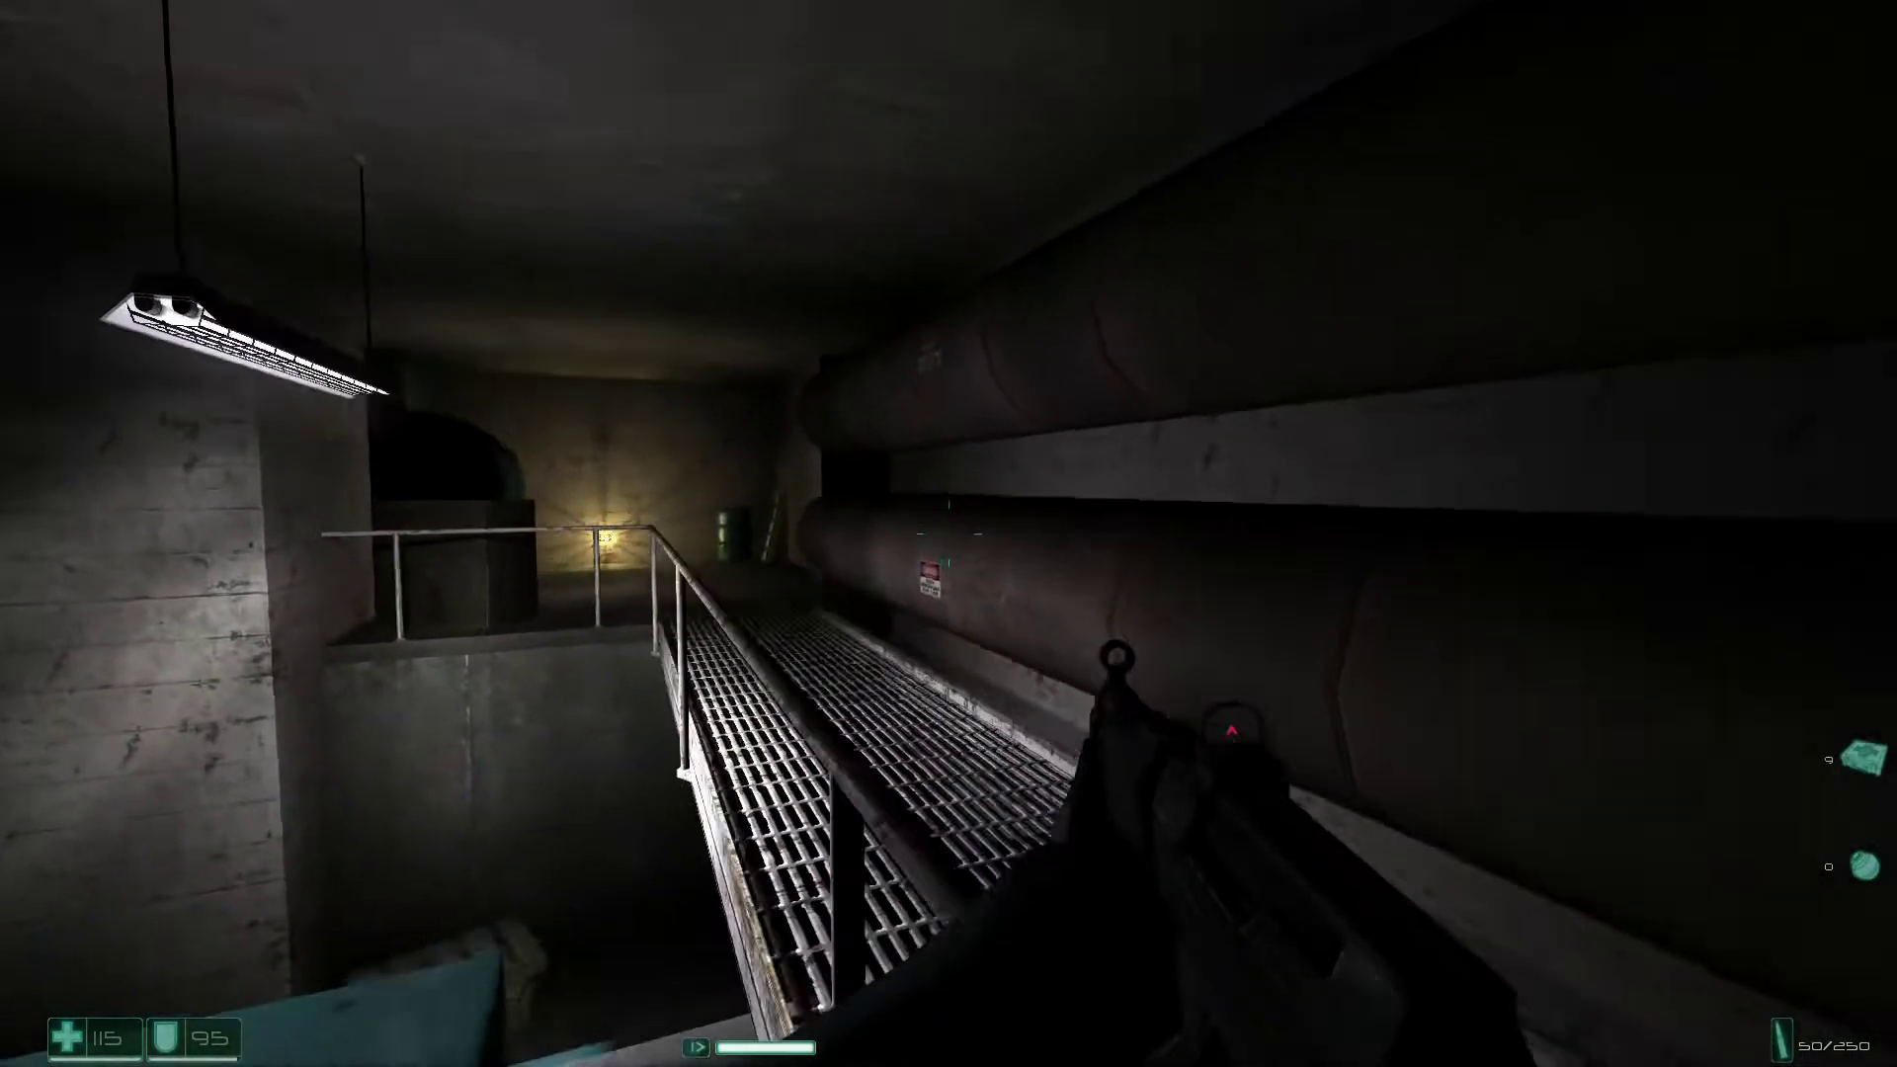
key("w")
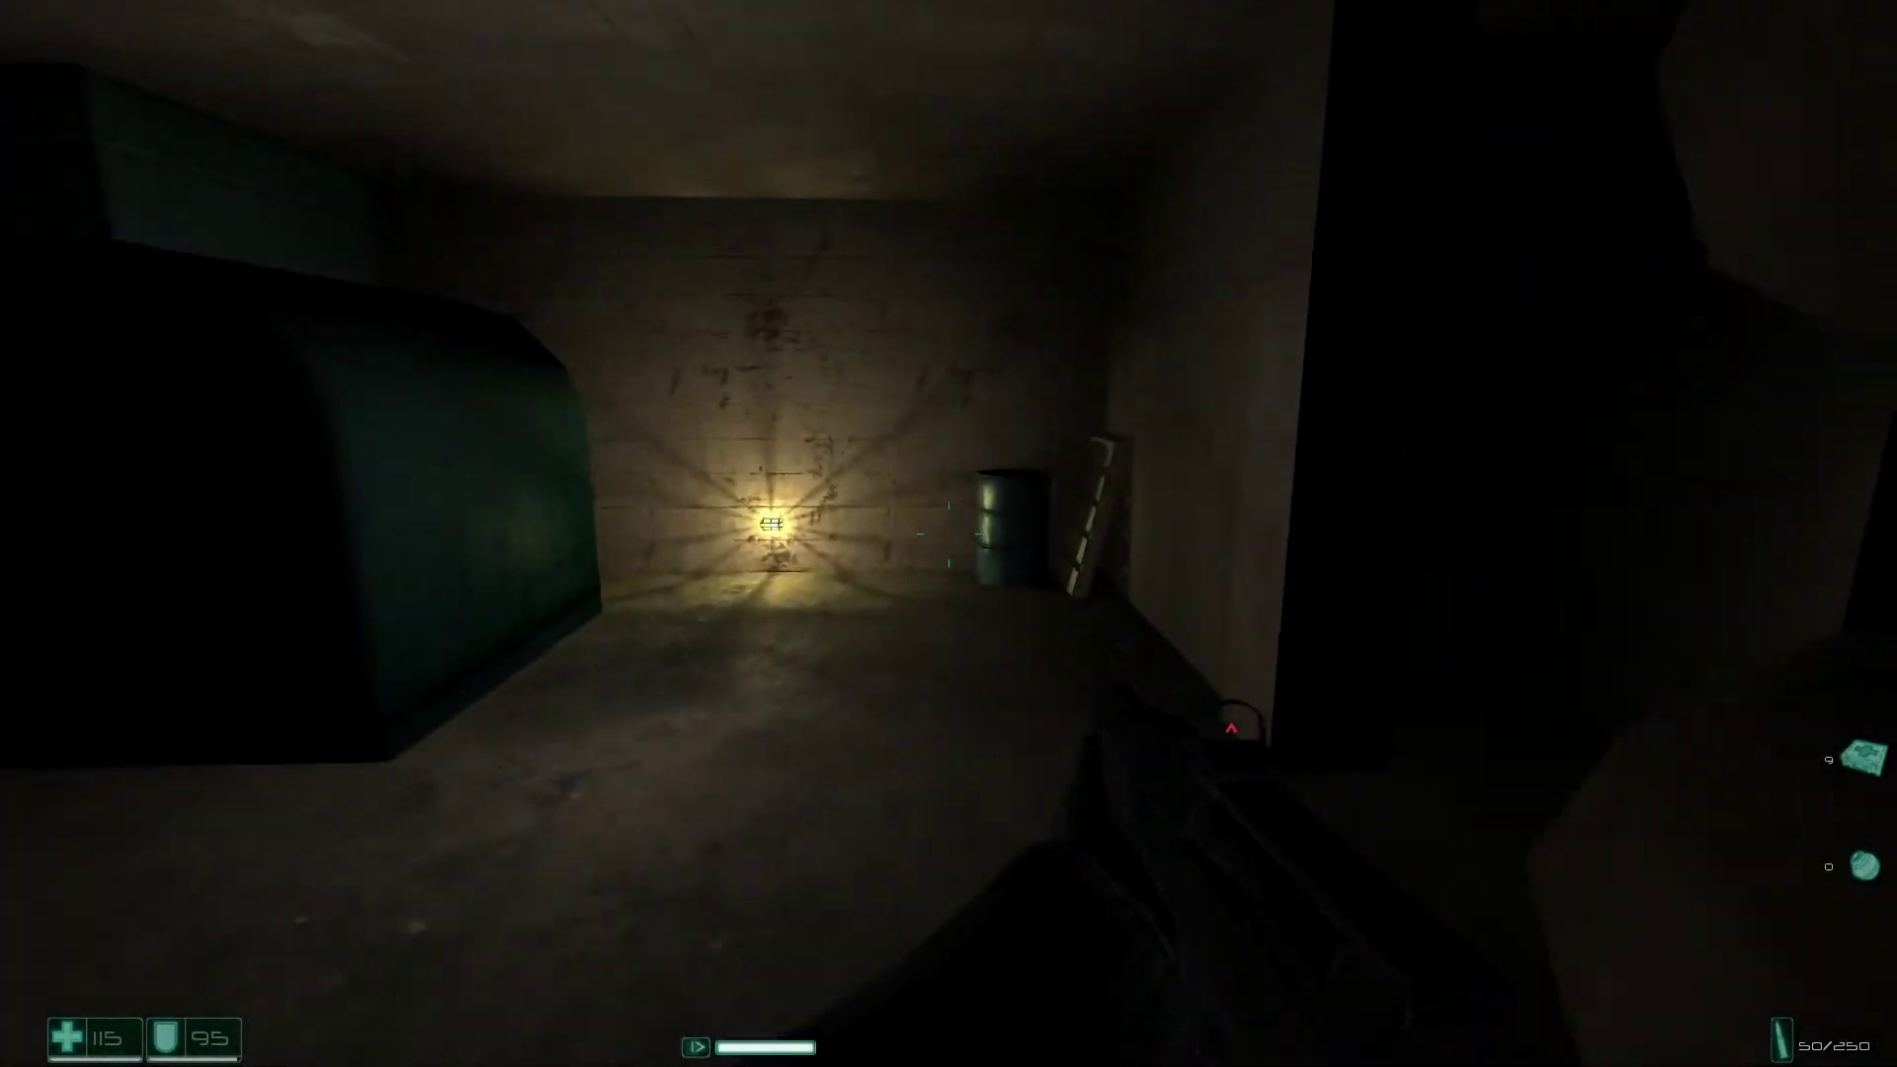
key("w")
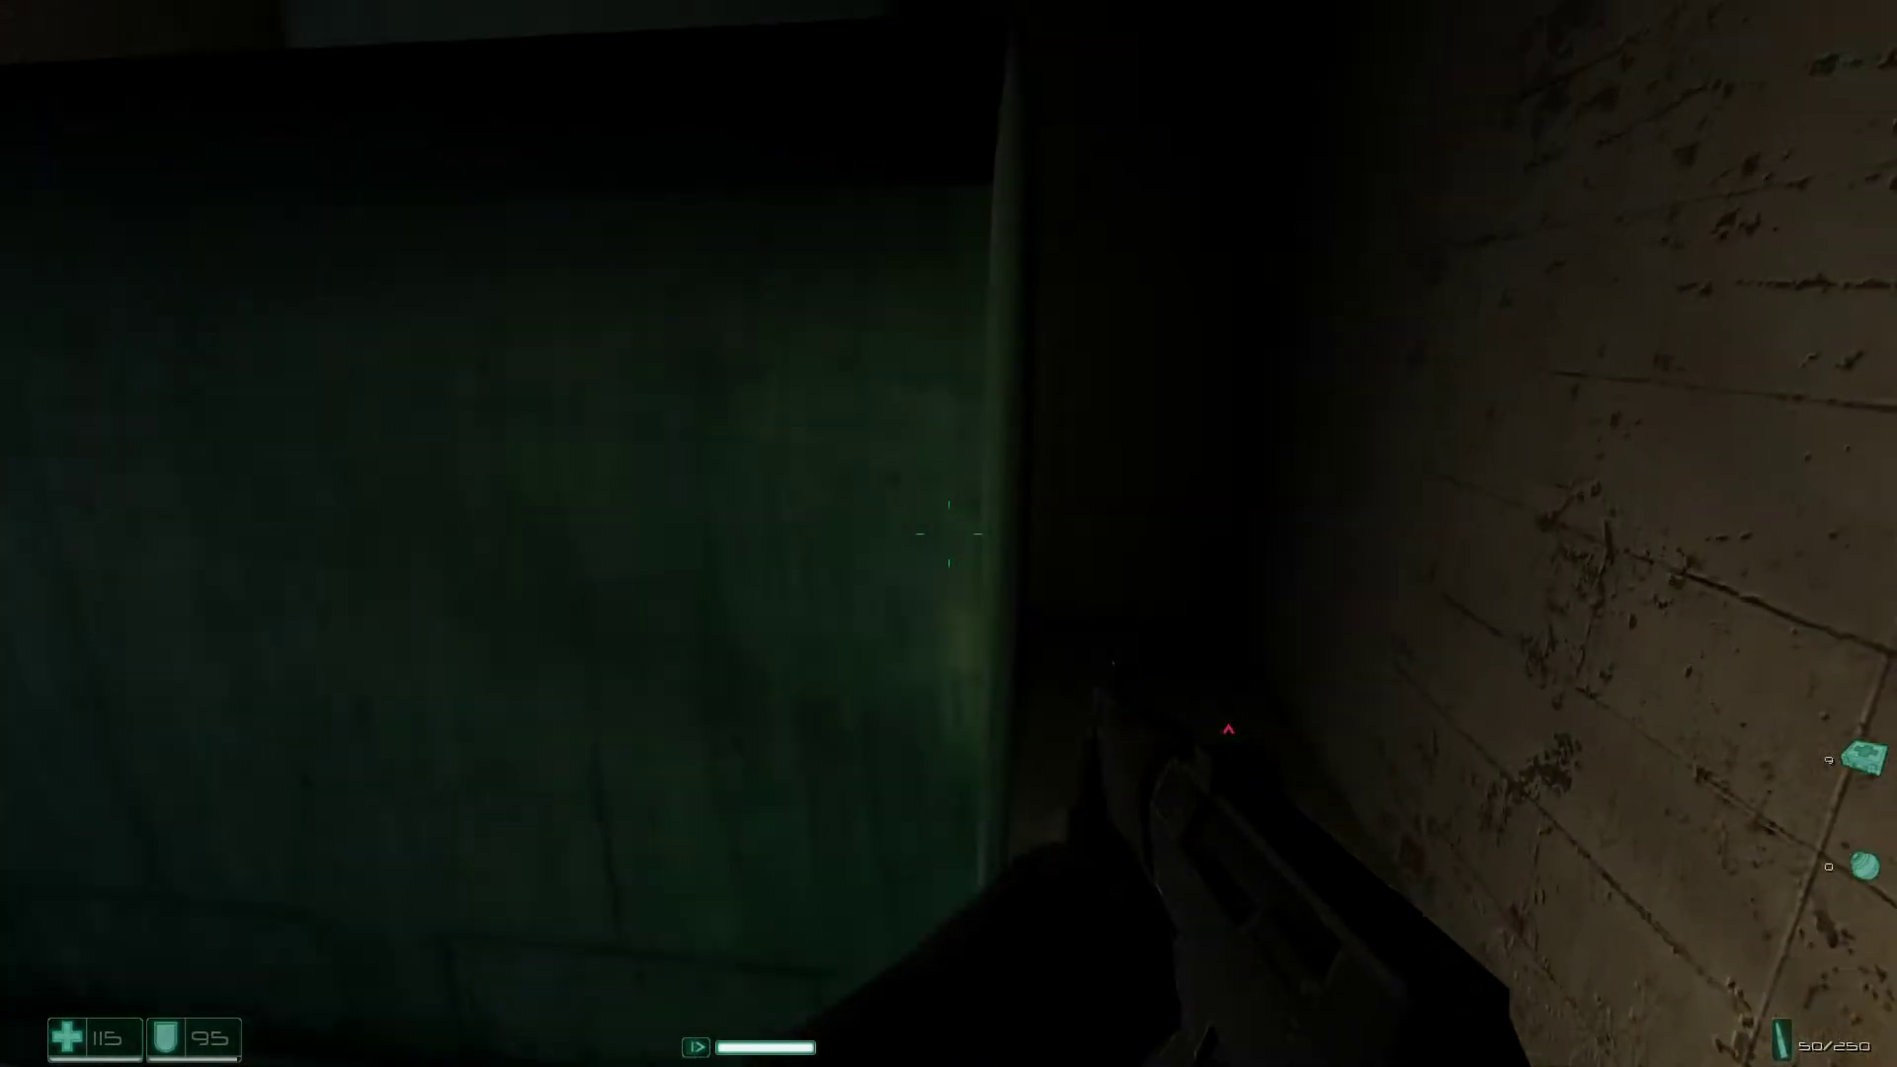
key("w")
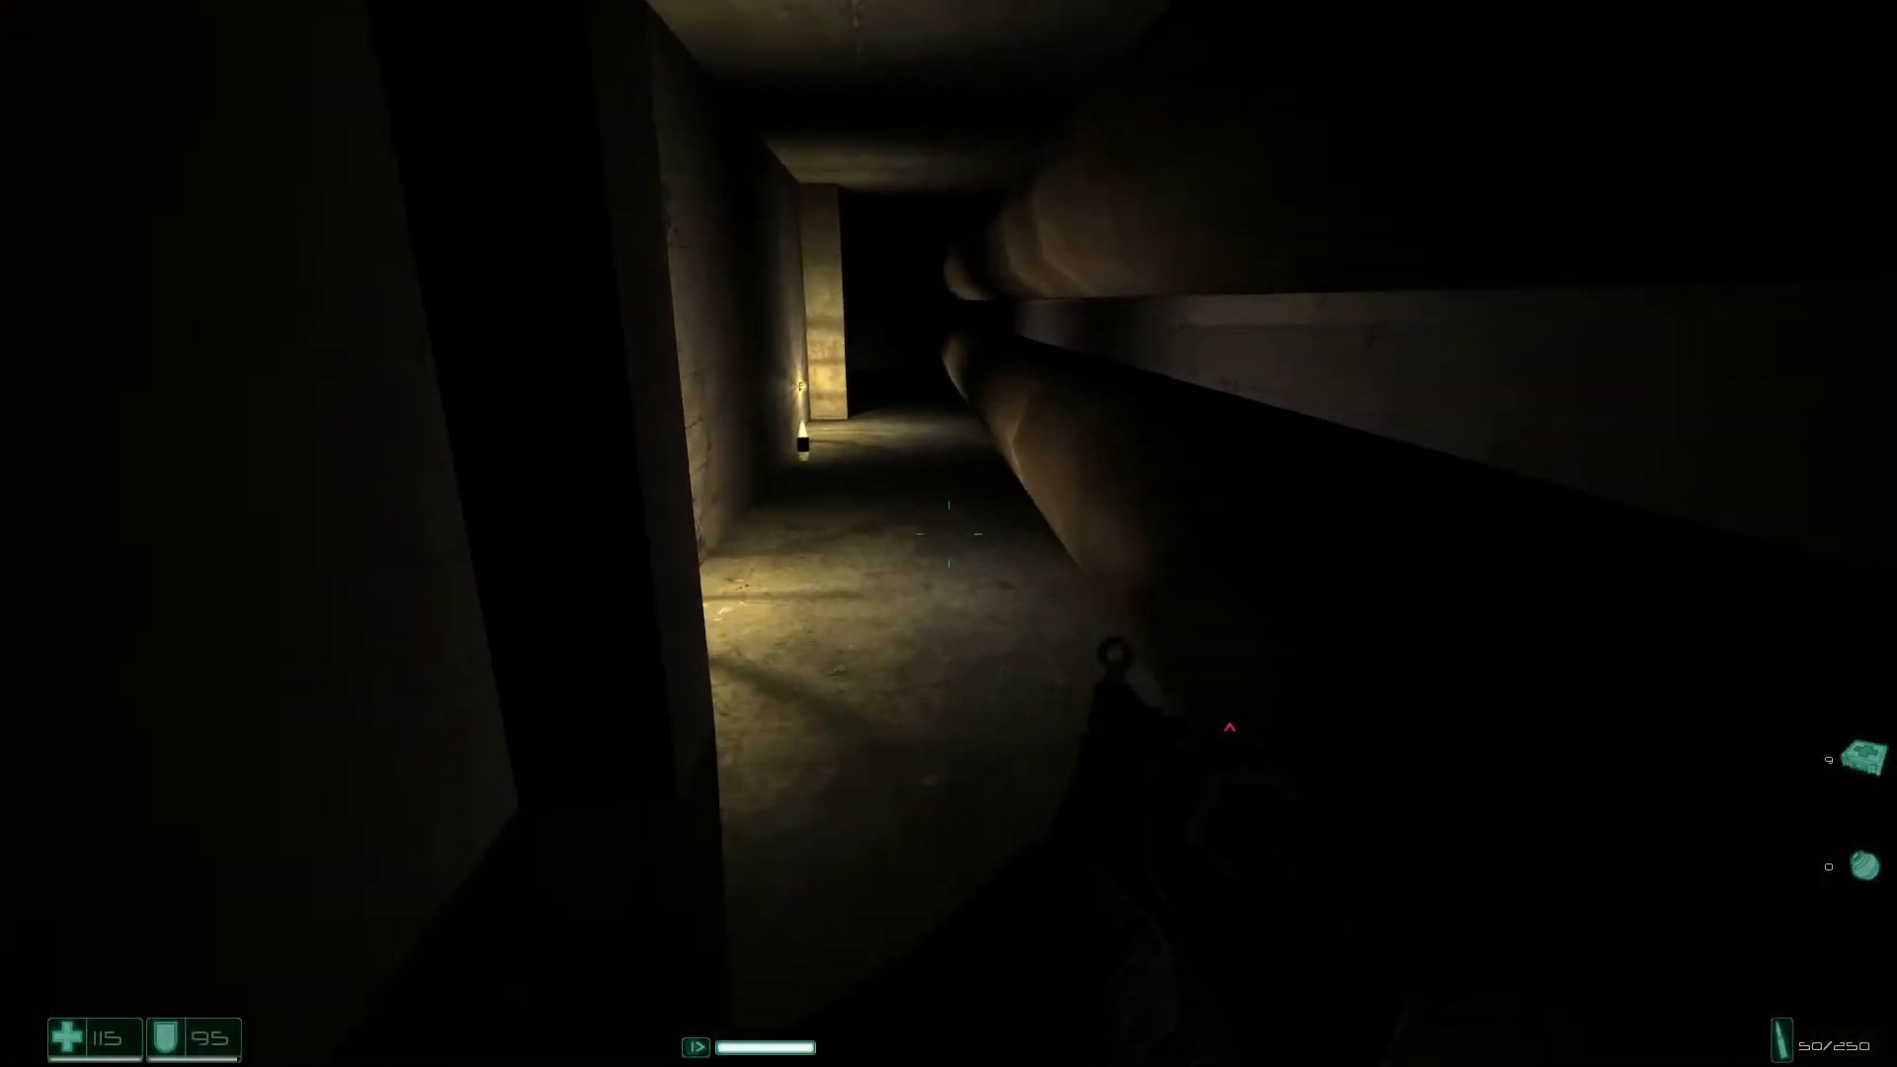
key("w")
key("w")
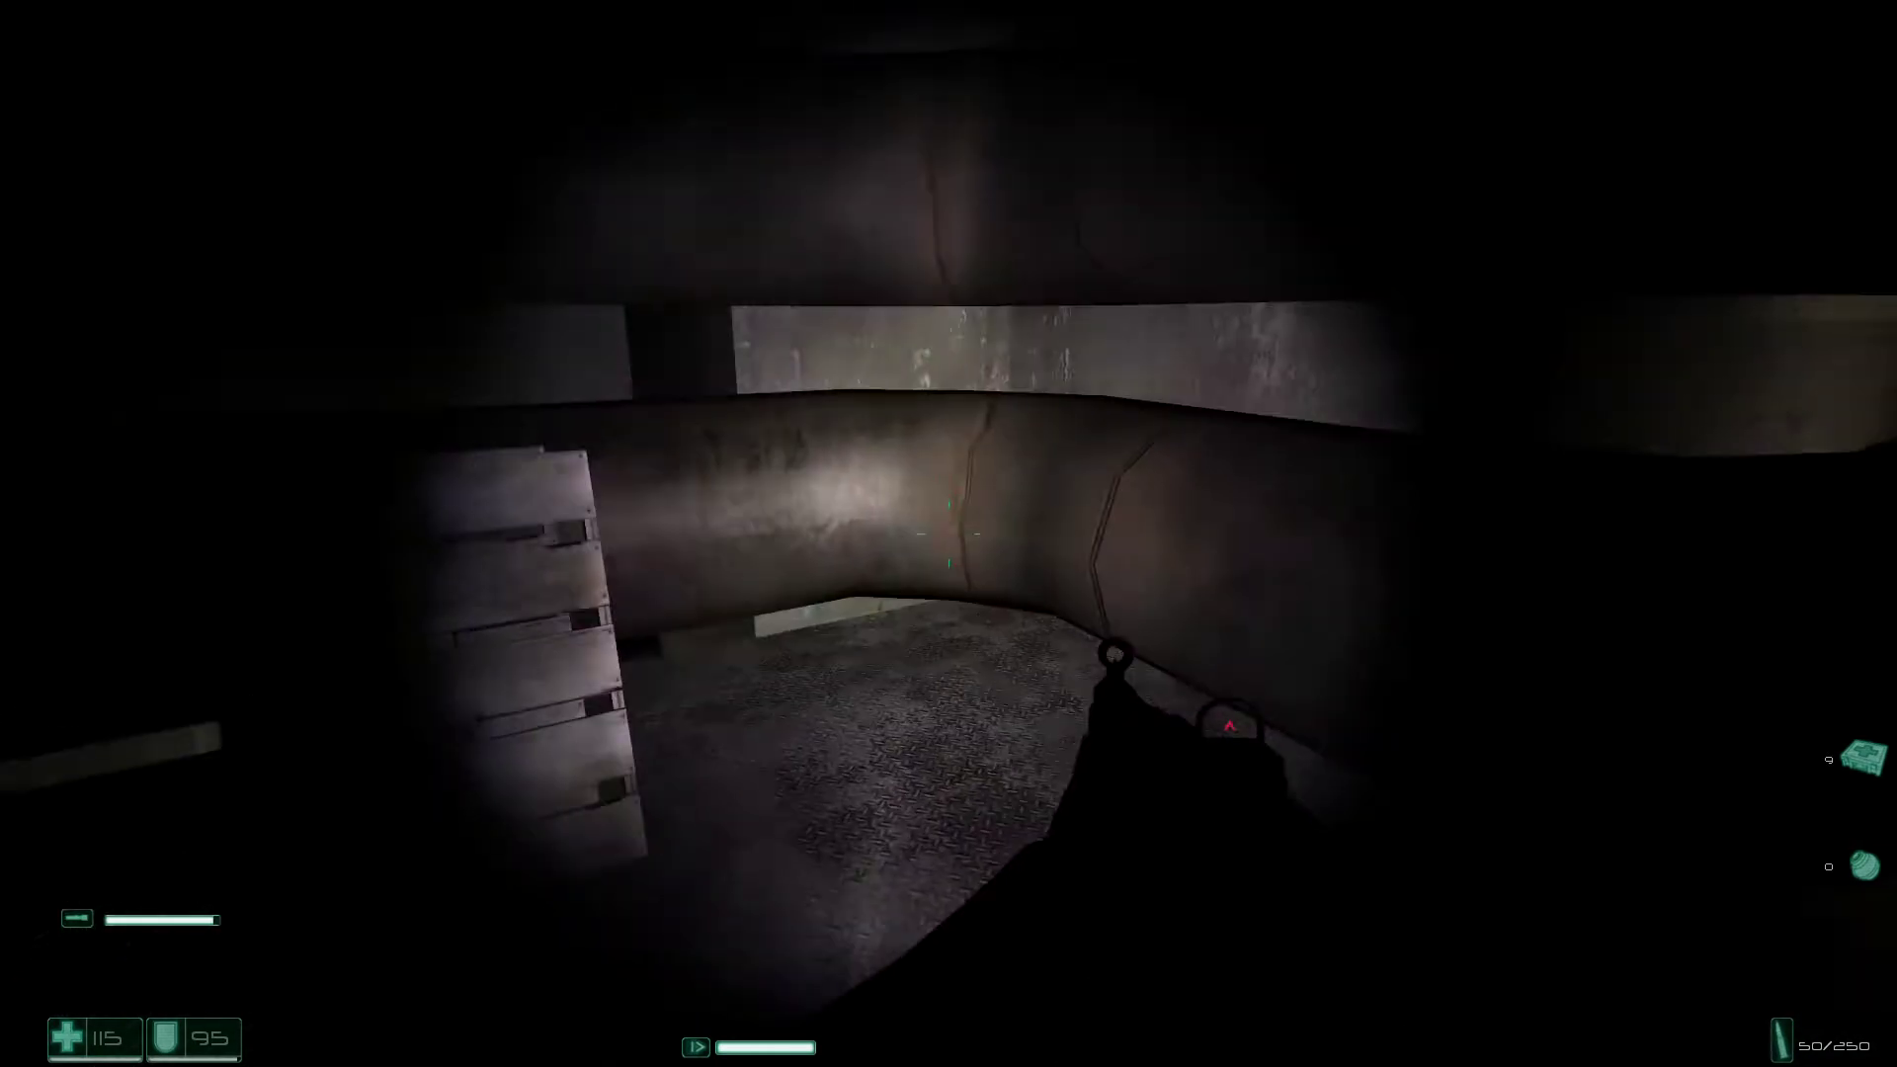
Pass the ladder hatch and cross the flashlight-lit room to the pit edge.
key("w")
key("w")
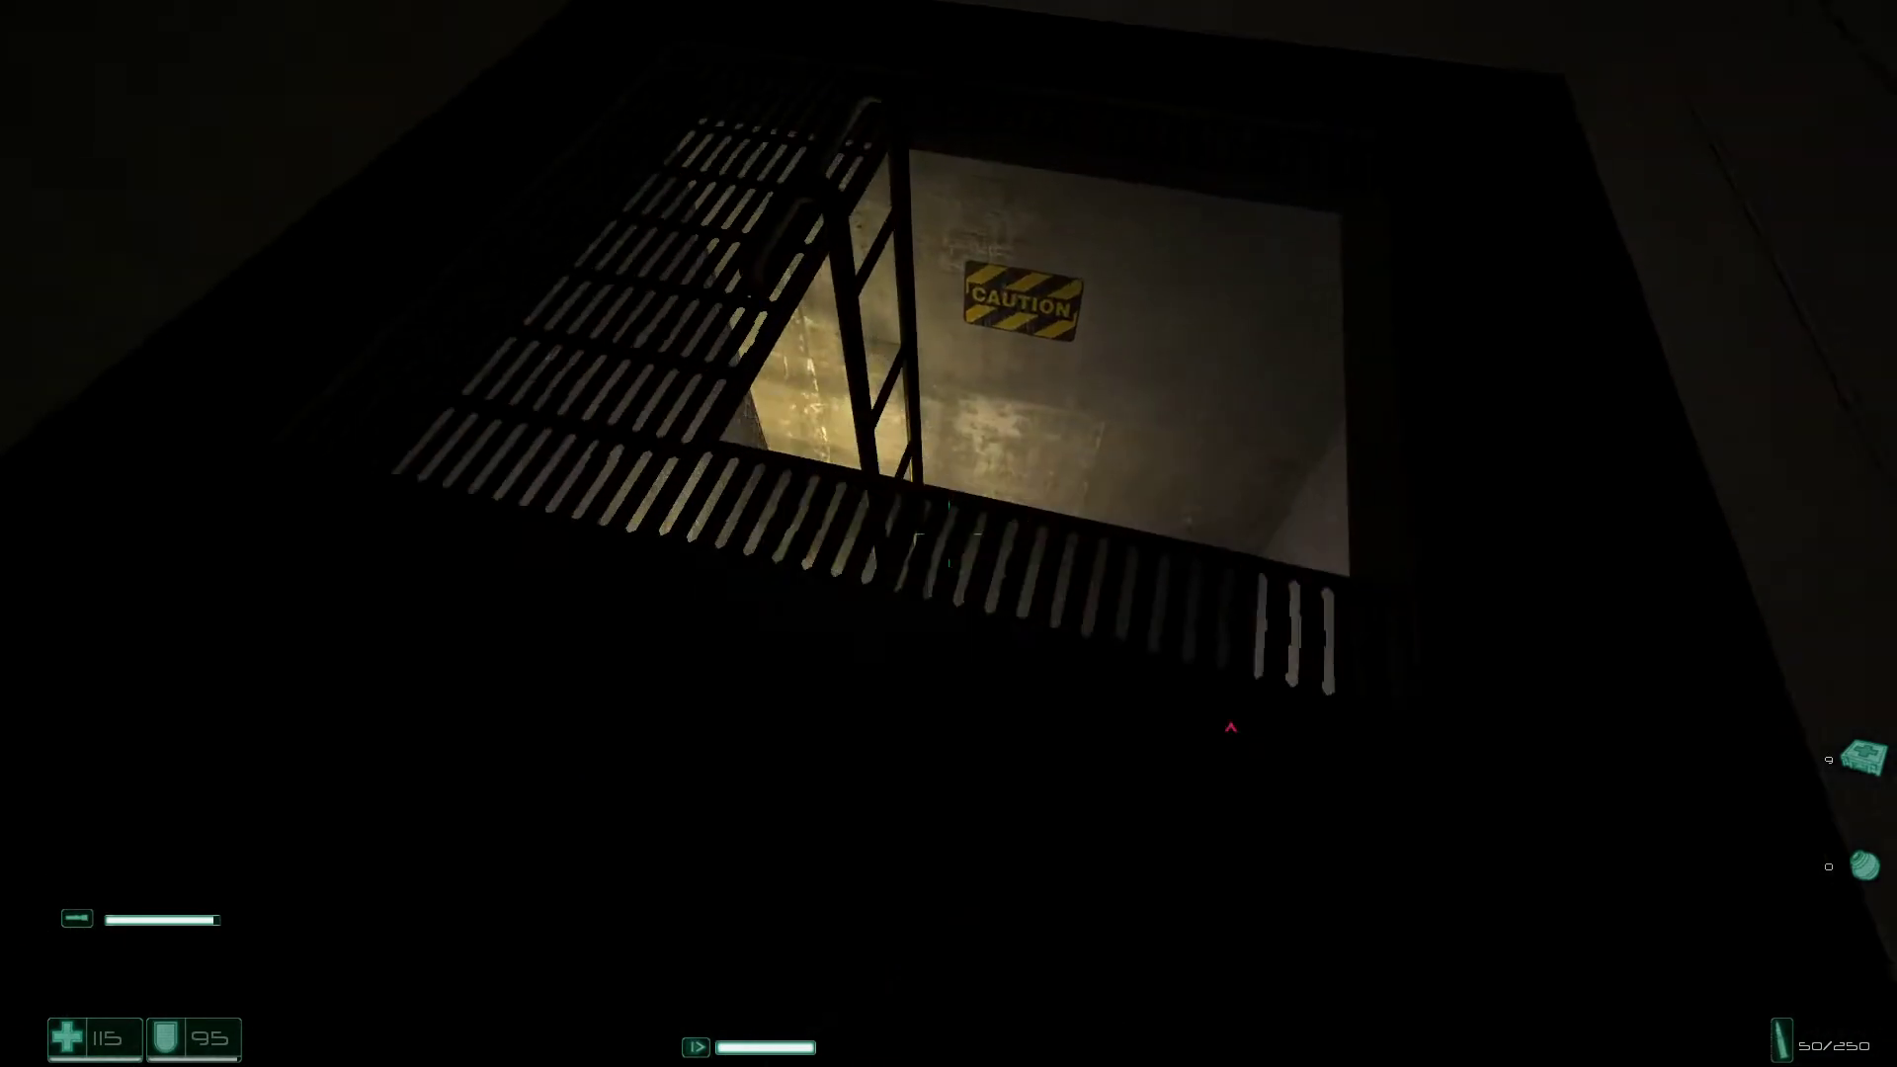
key("w")
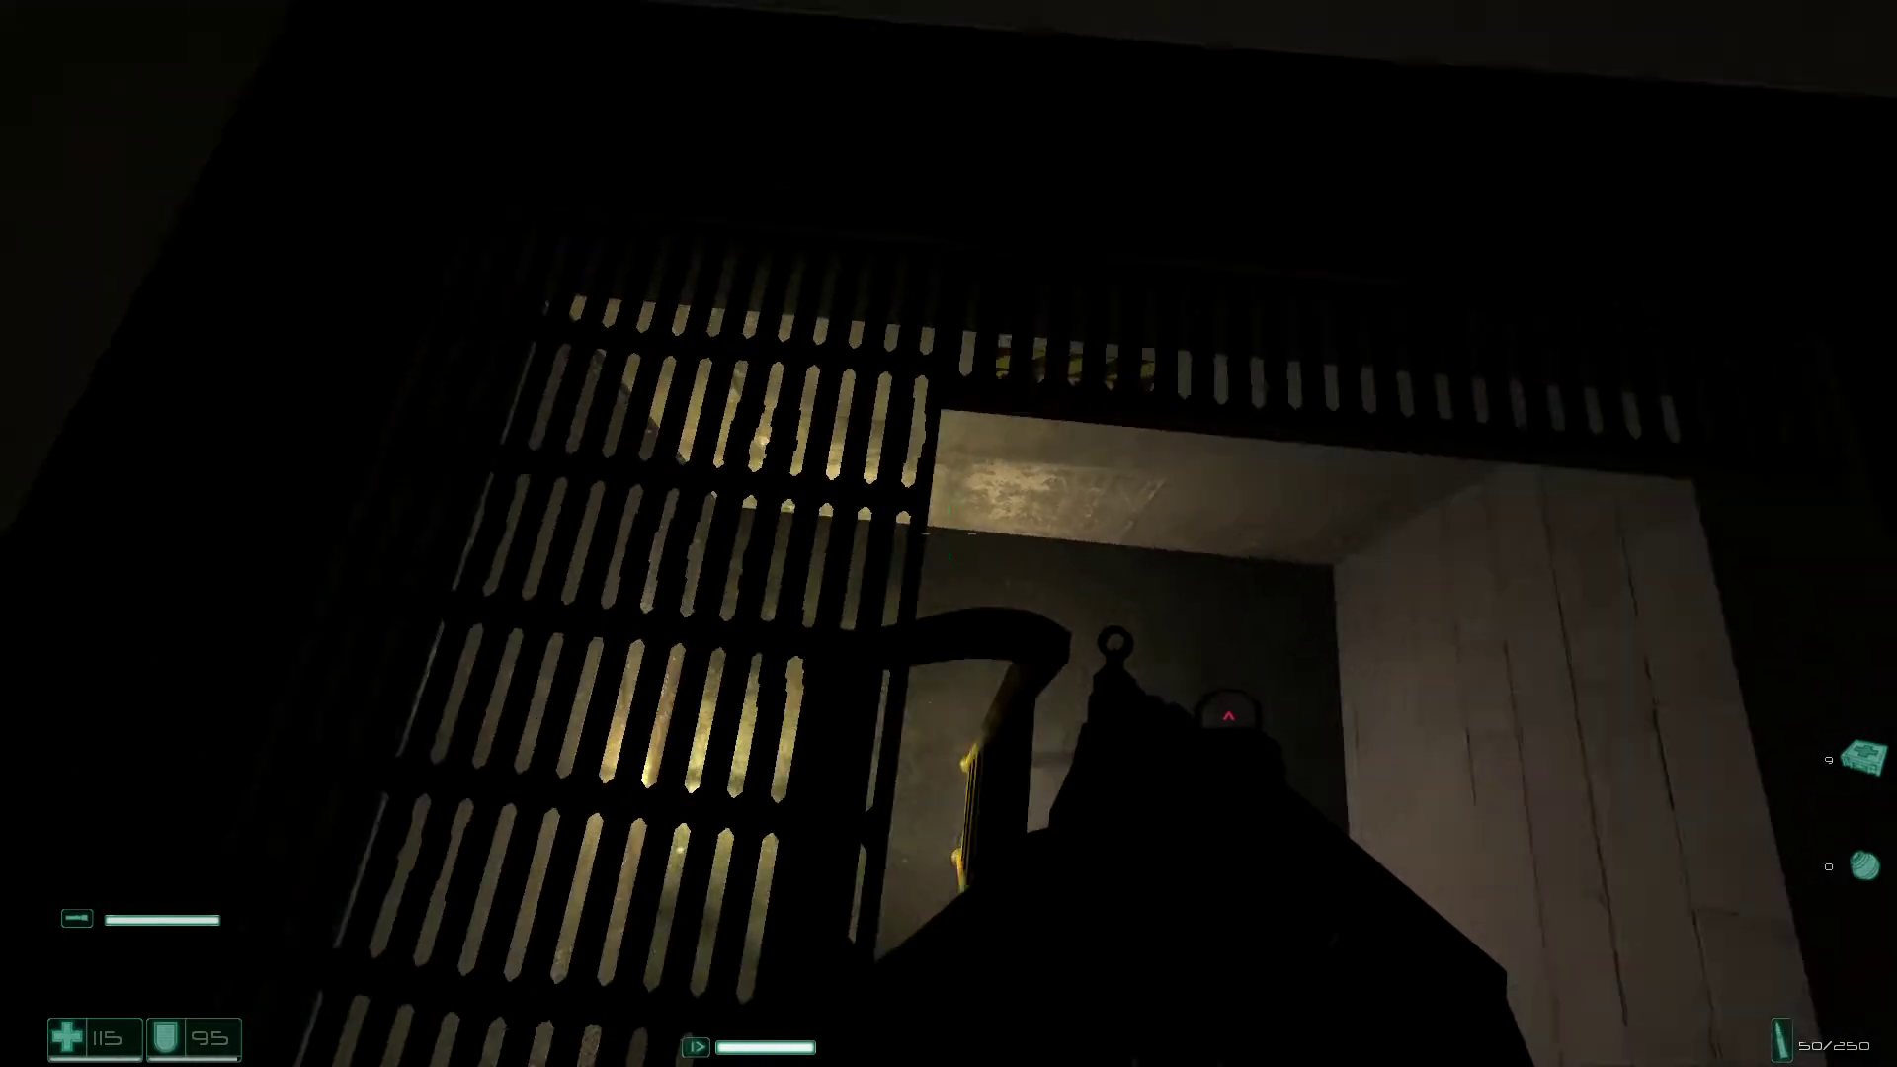
key("w")
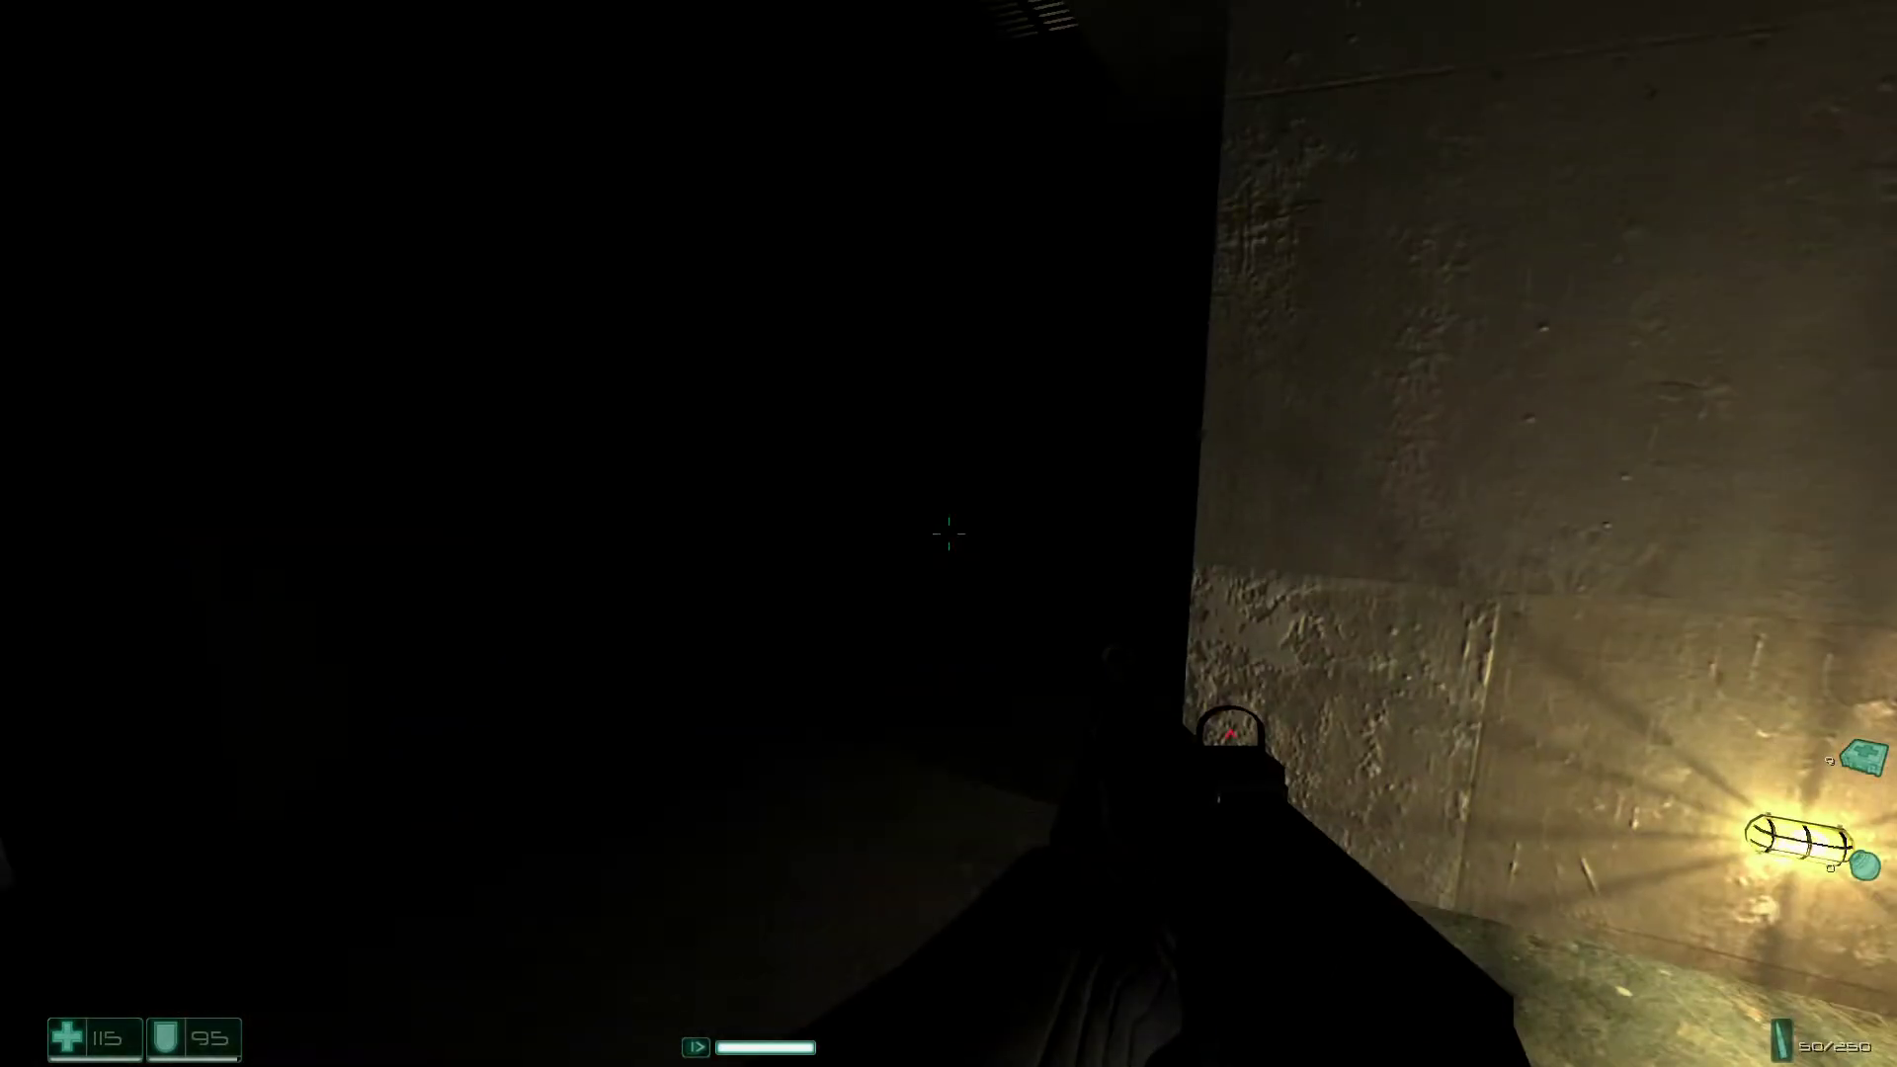
key("f")
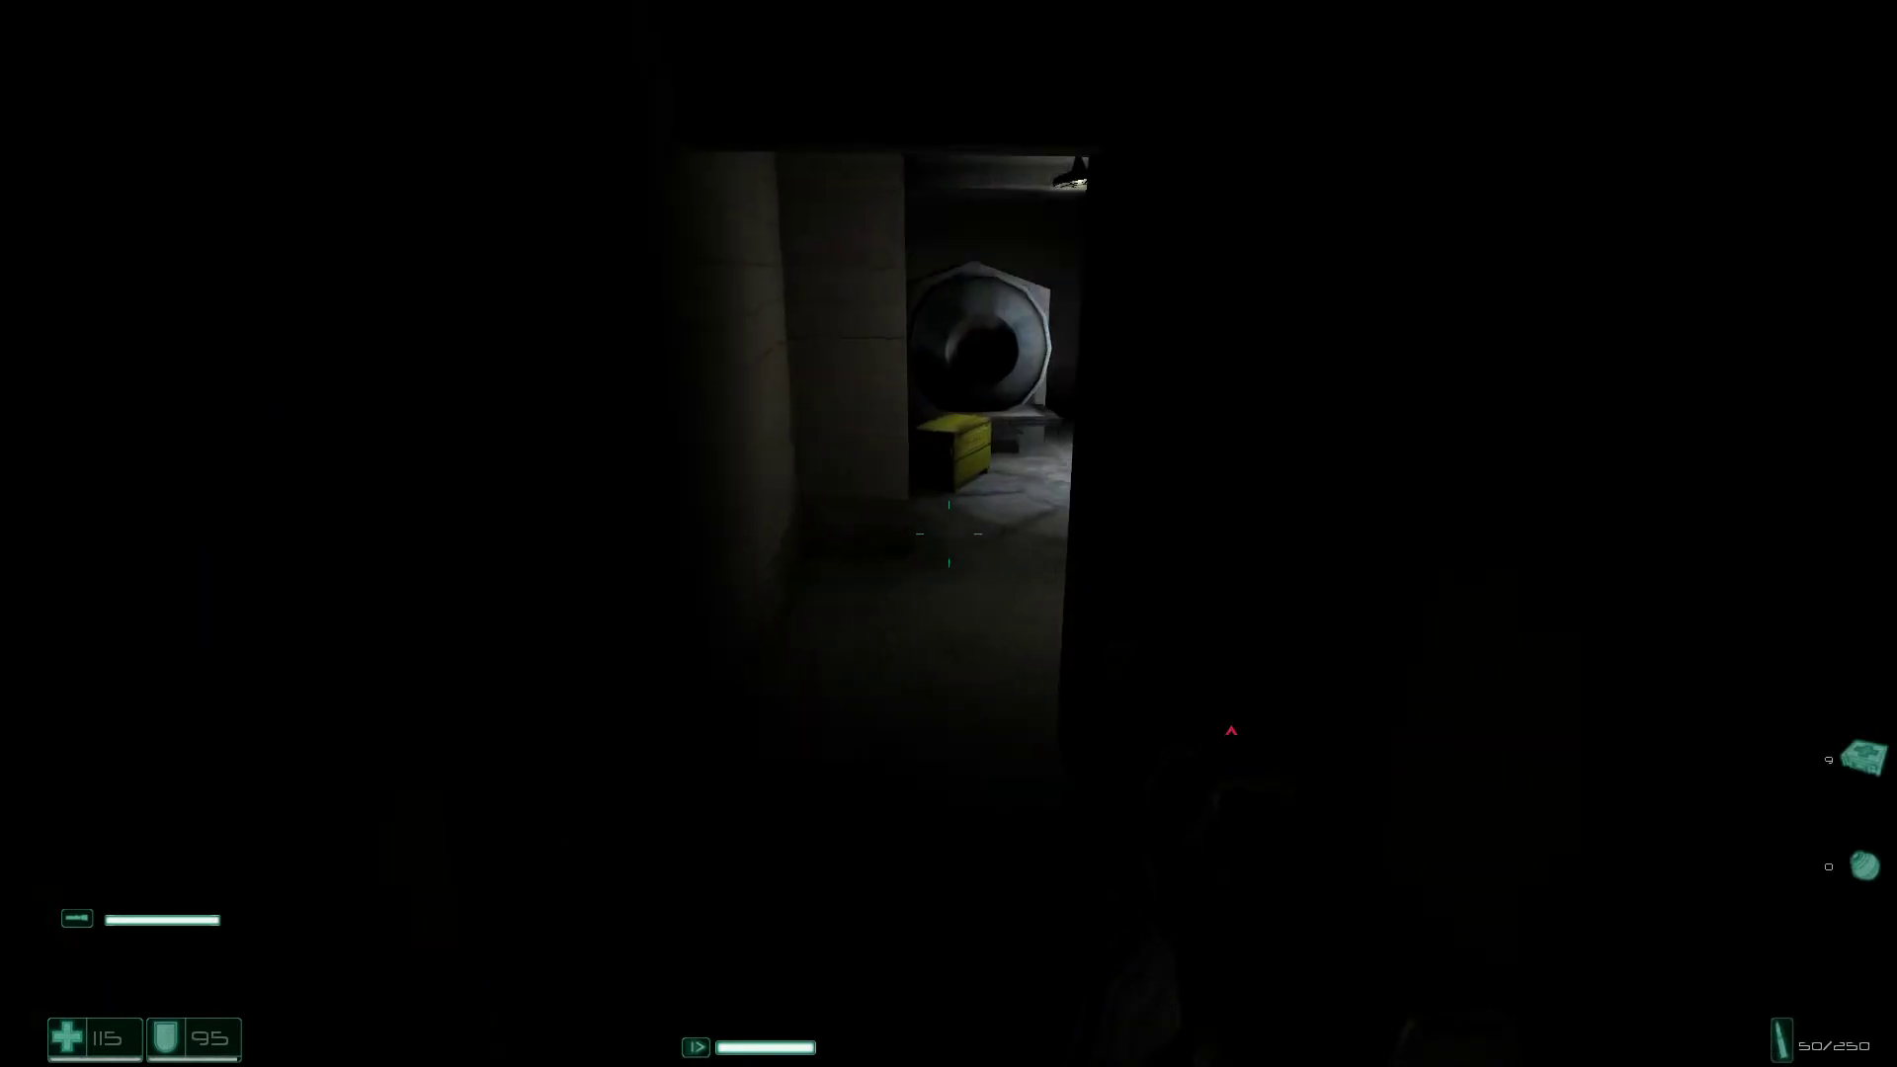
key("w")
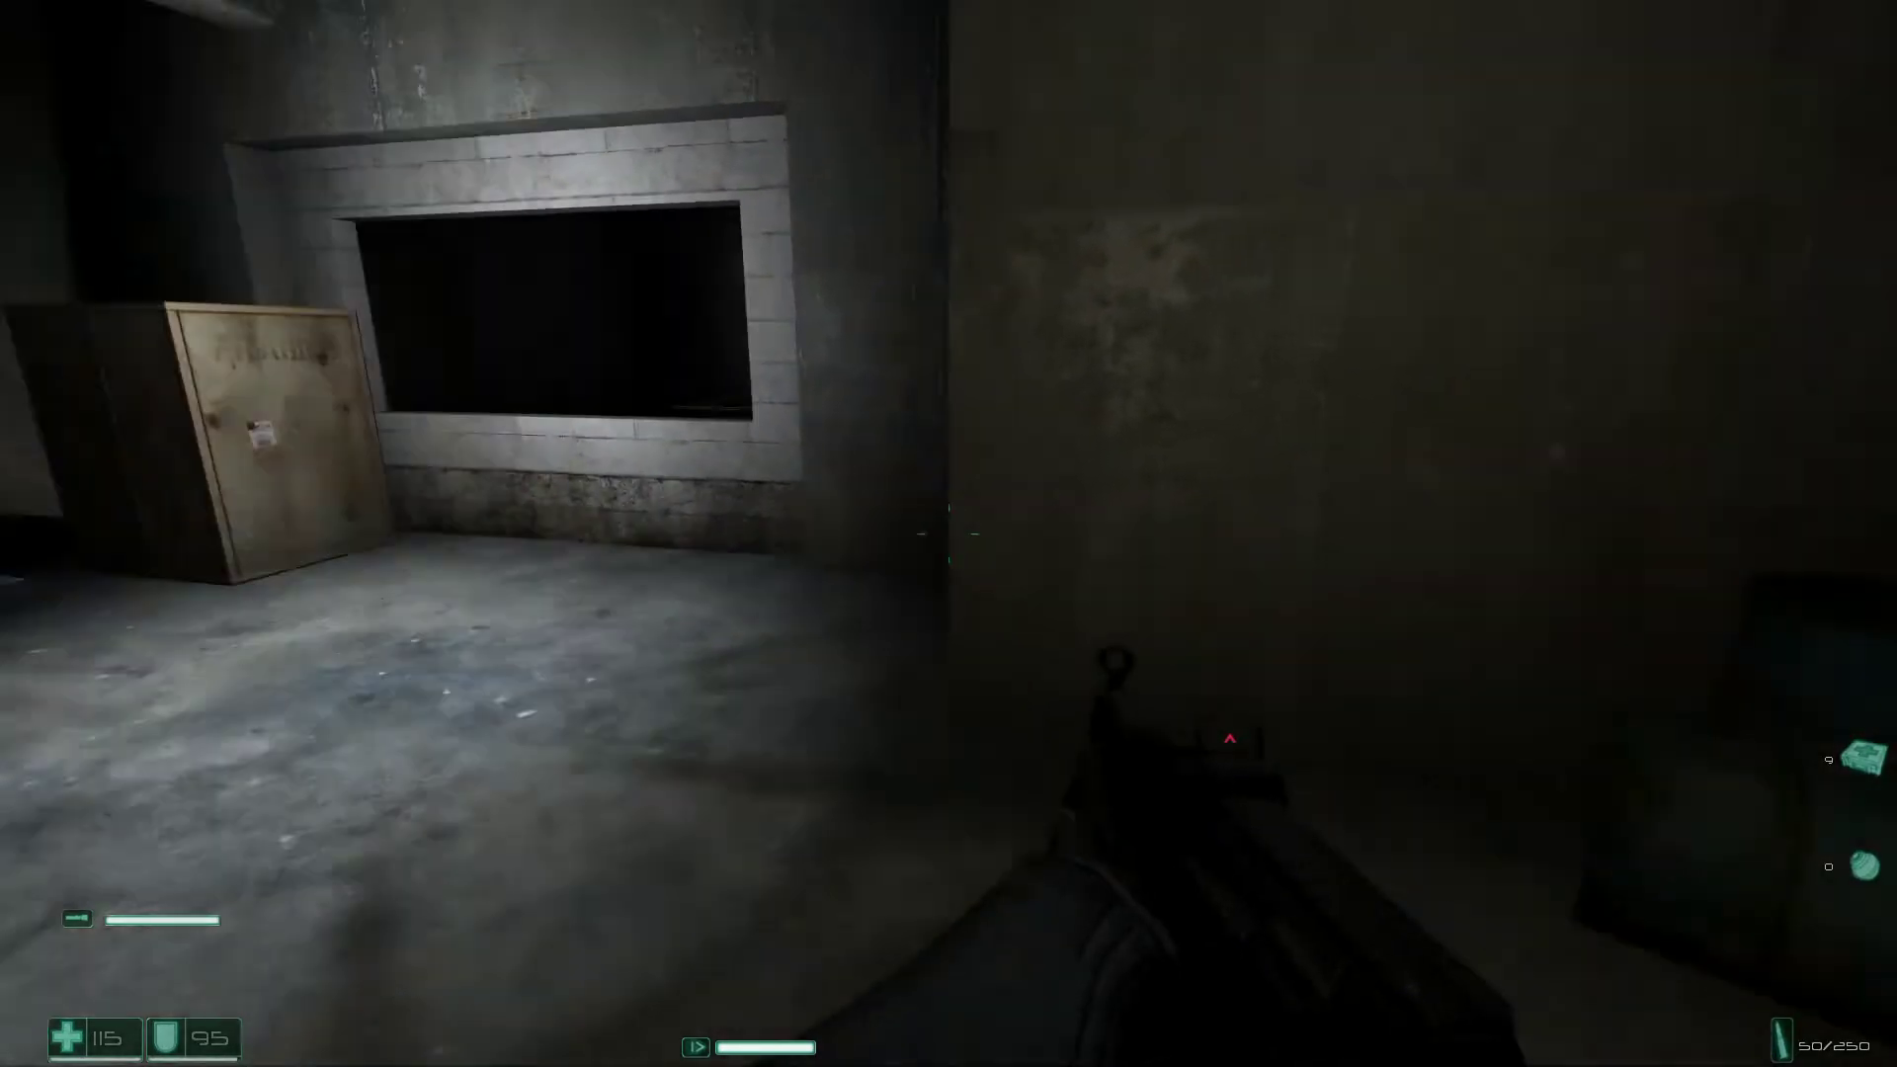
key("w")
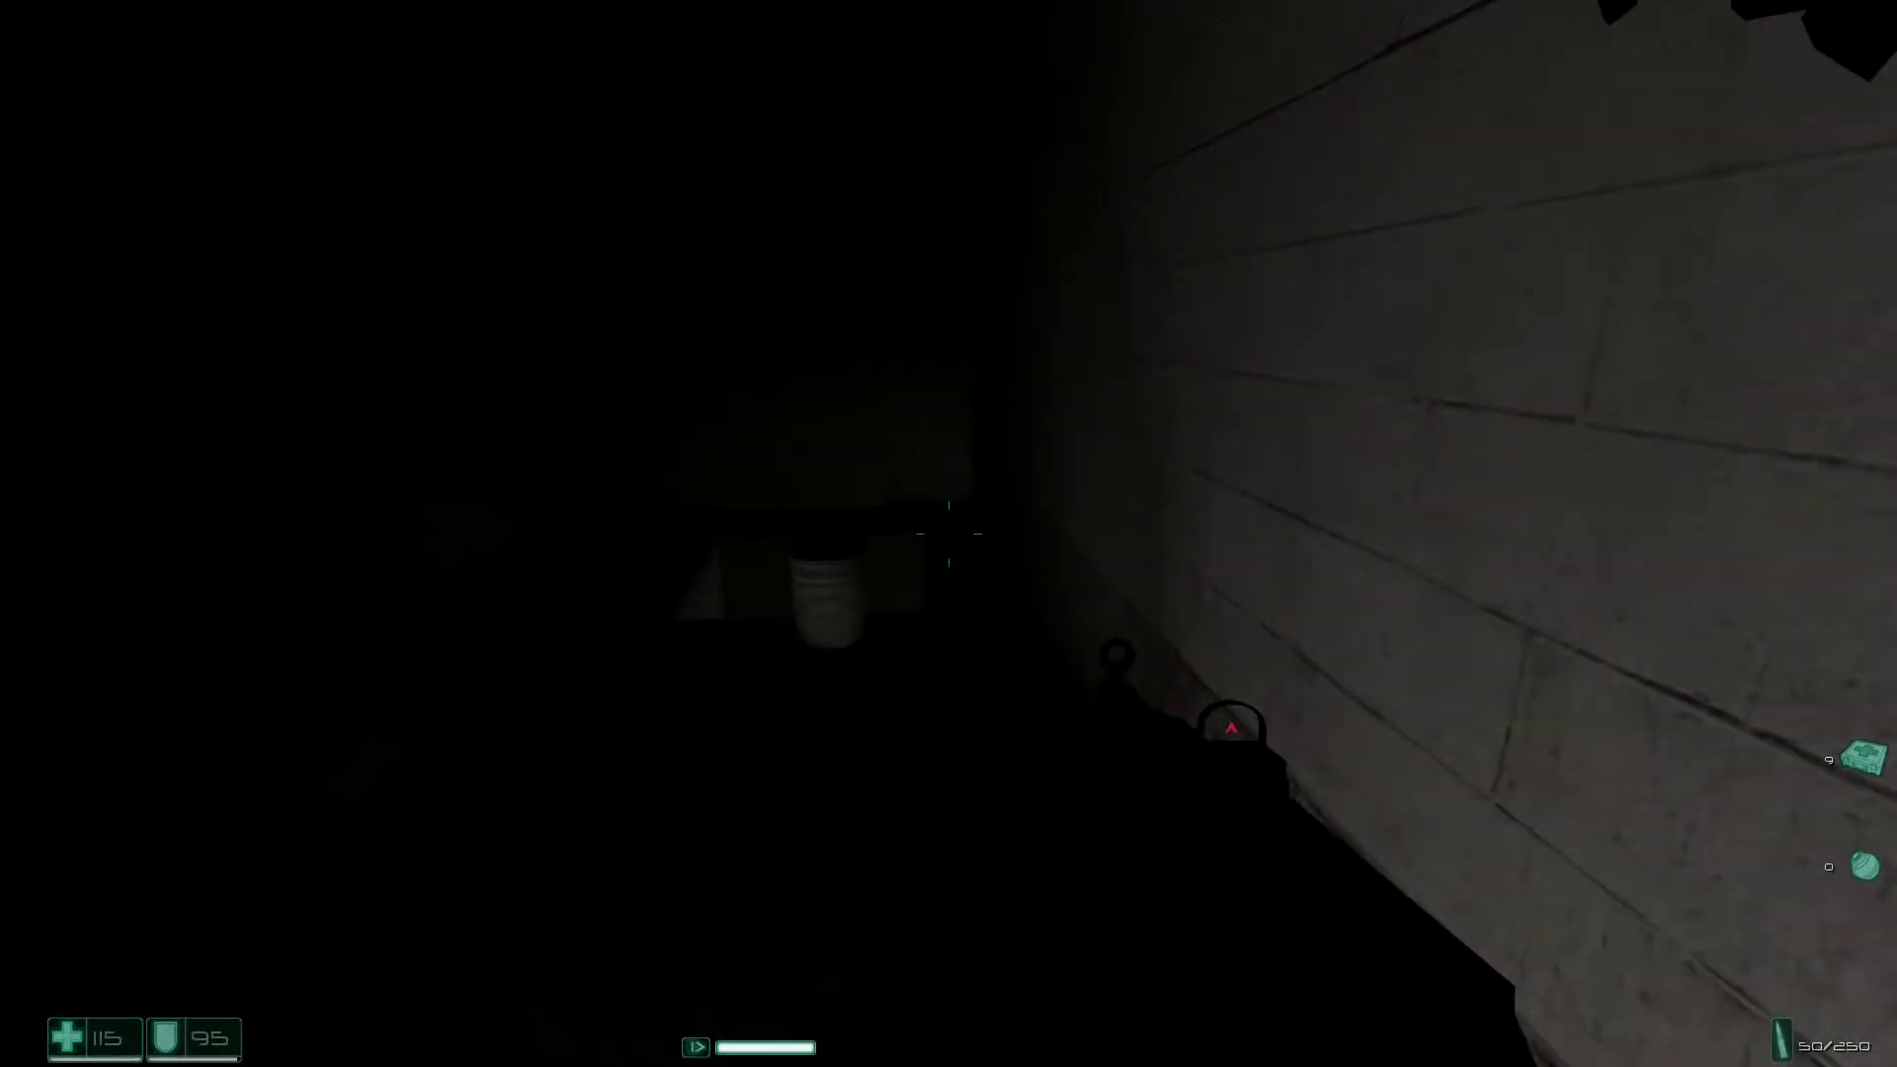
key("f")
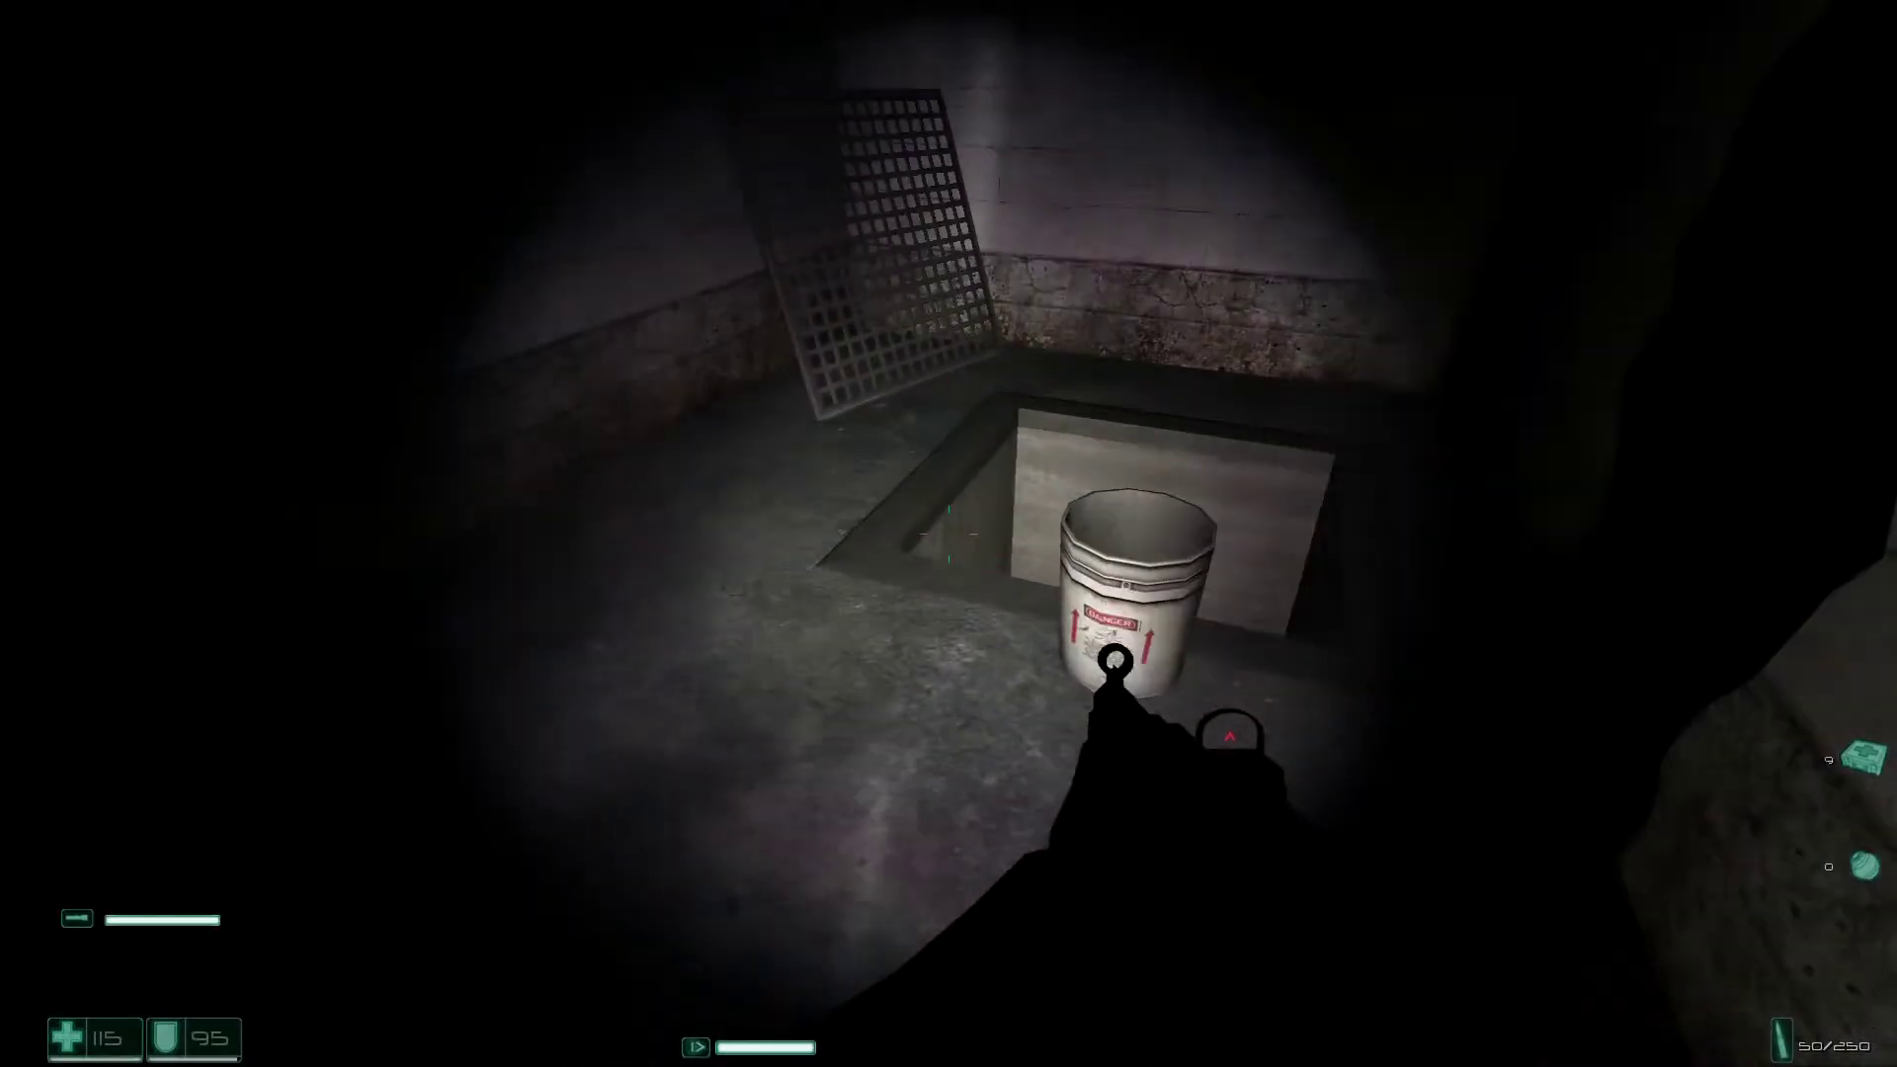
key("w")
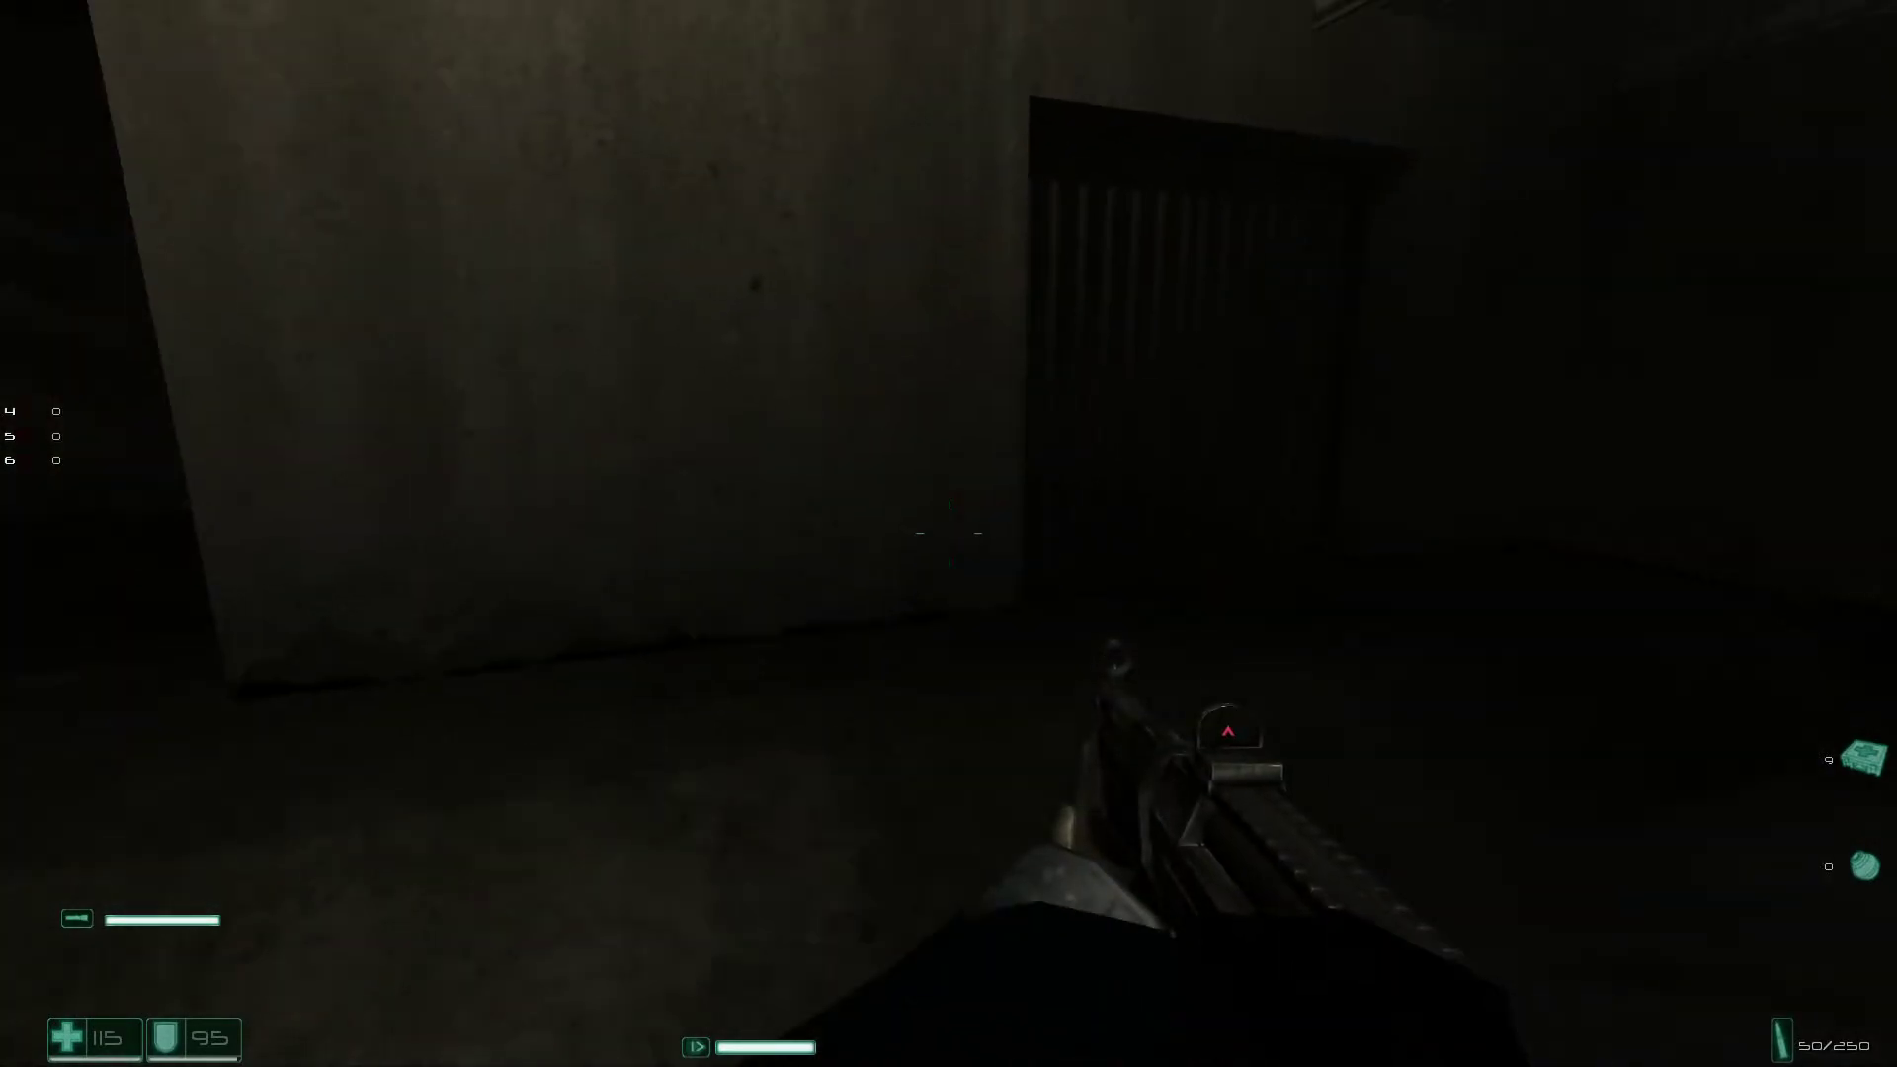
Walk the pipe corridor by flashlight, grab the first-aid kit, and pass the ceiling opening.
key("f")
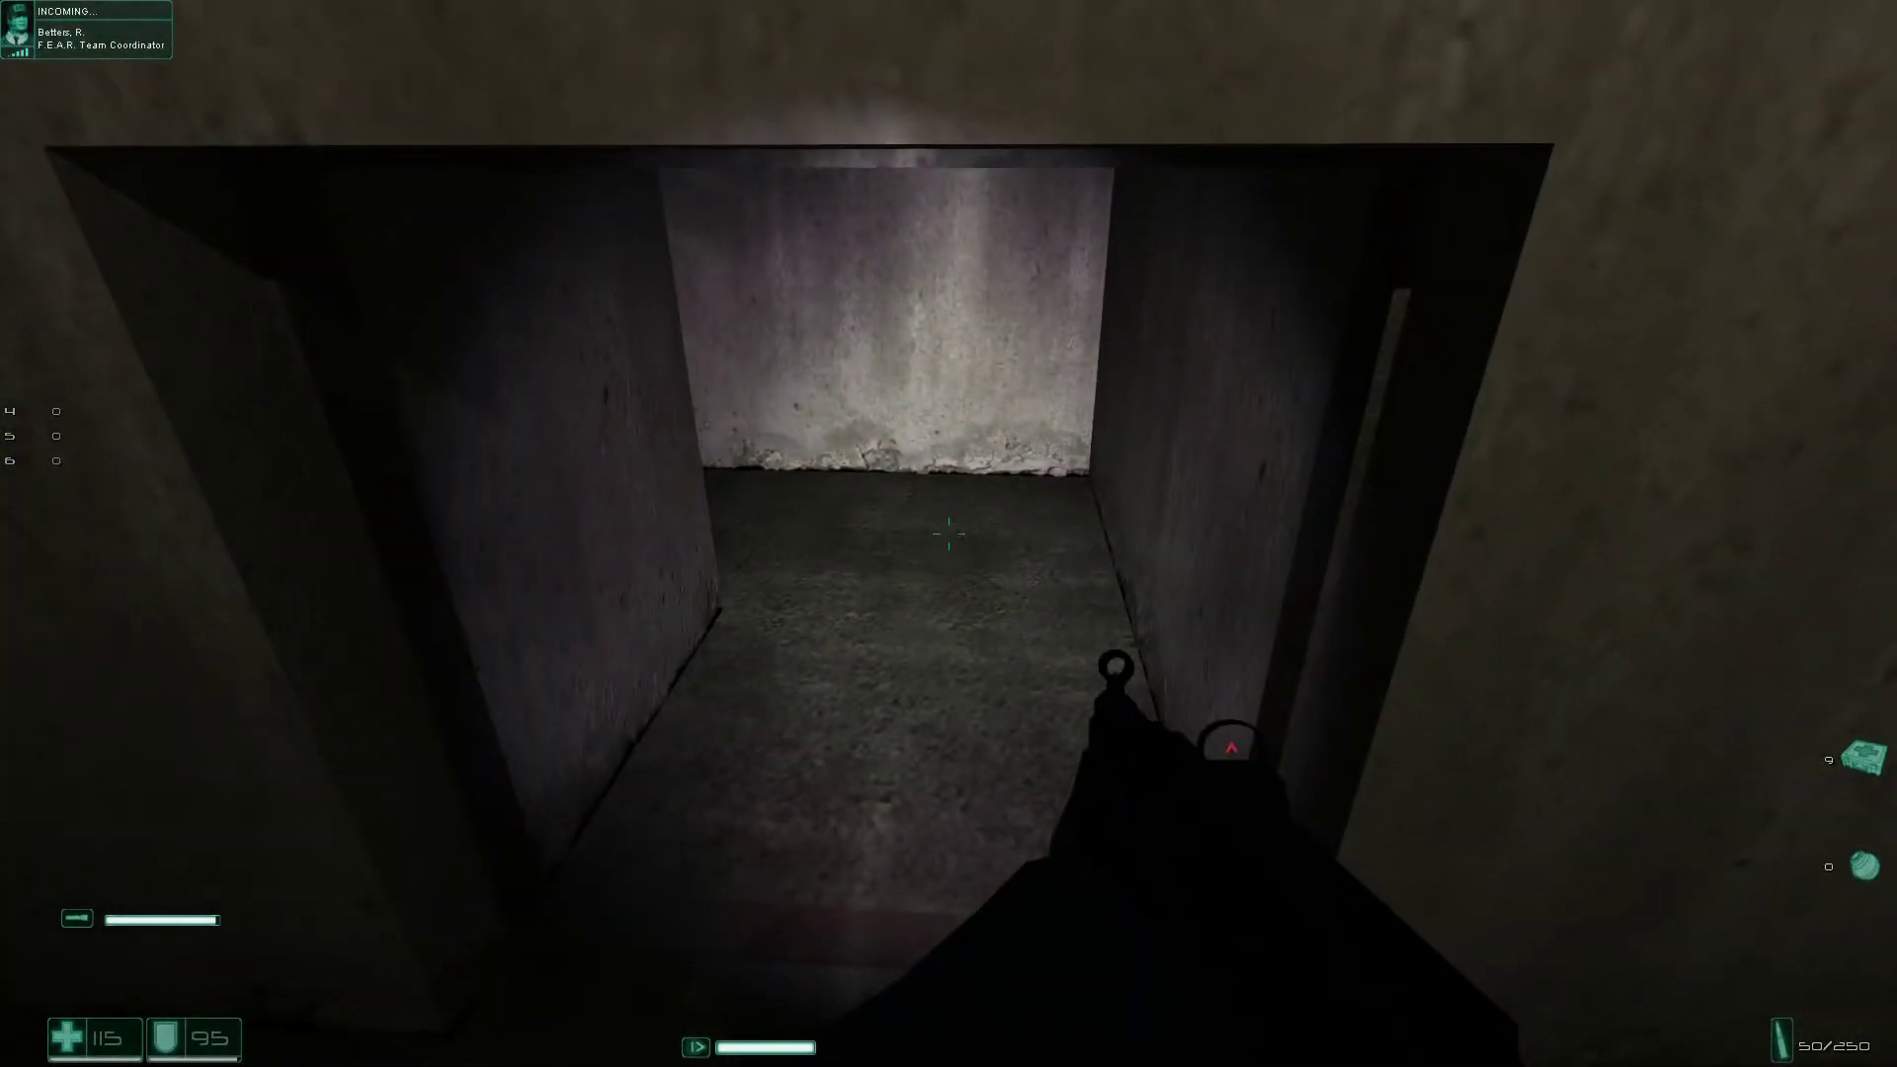
key("w")
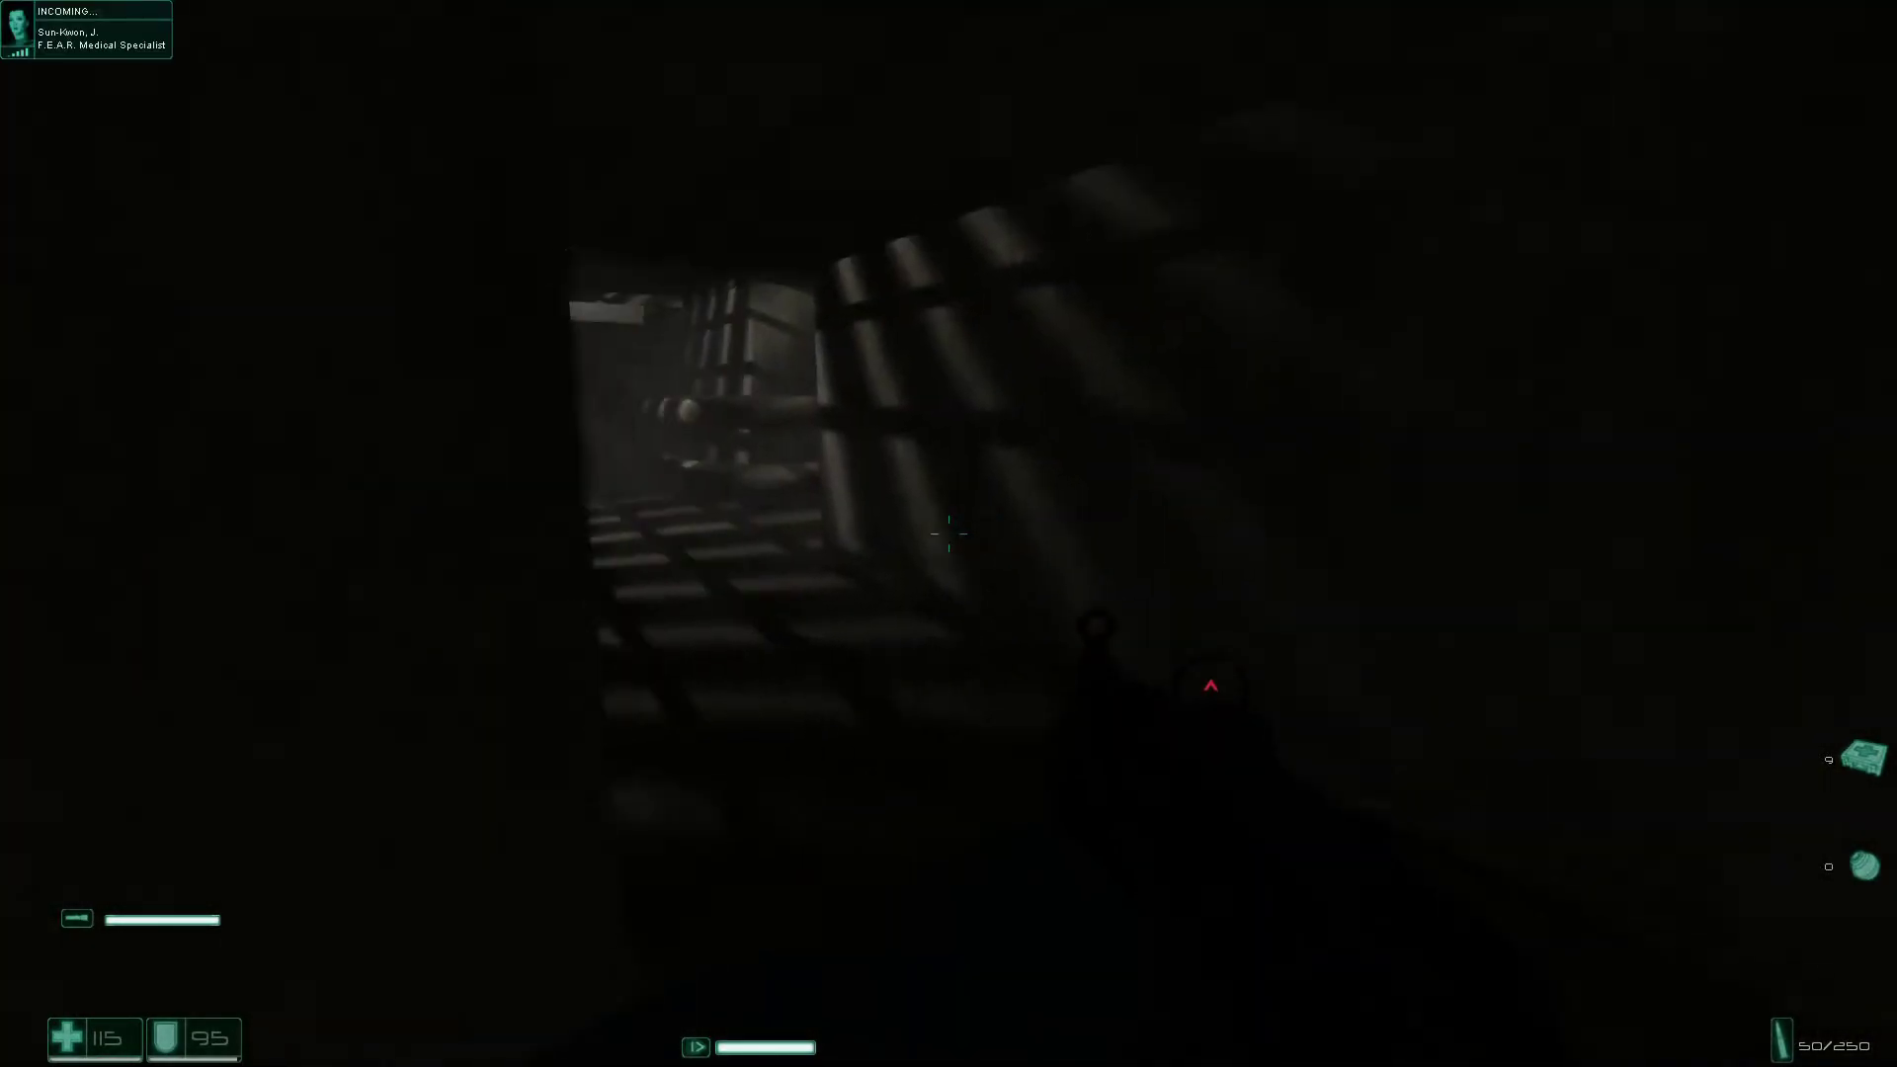
key("w")
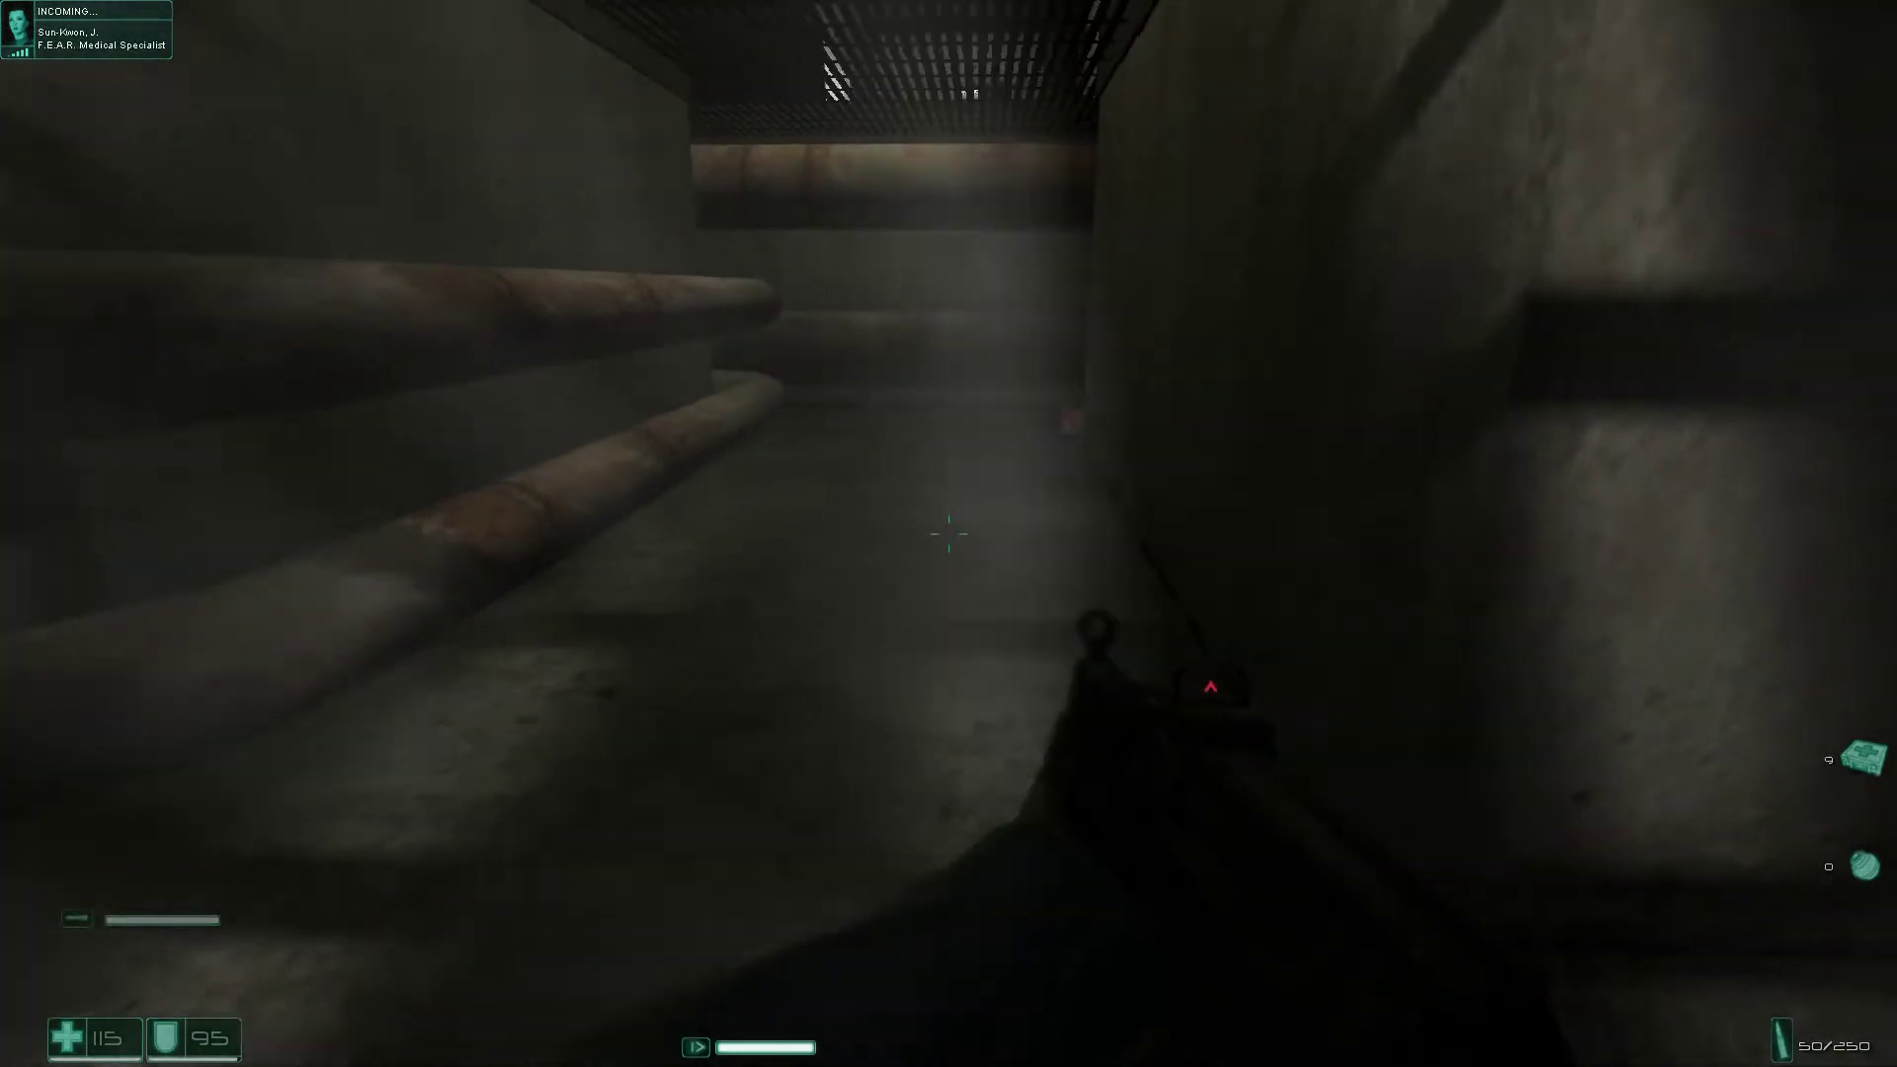
key("w")
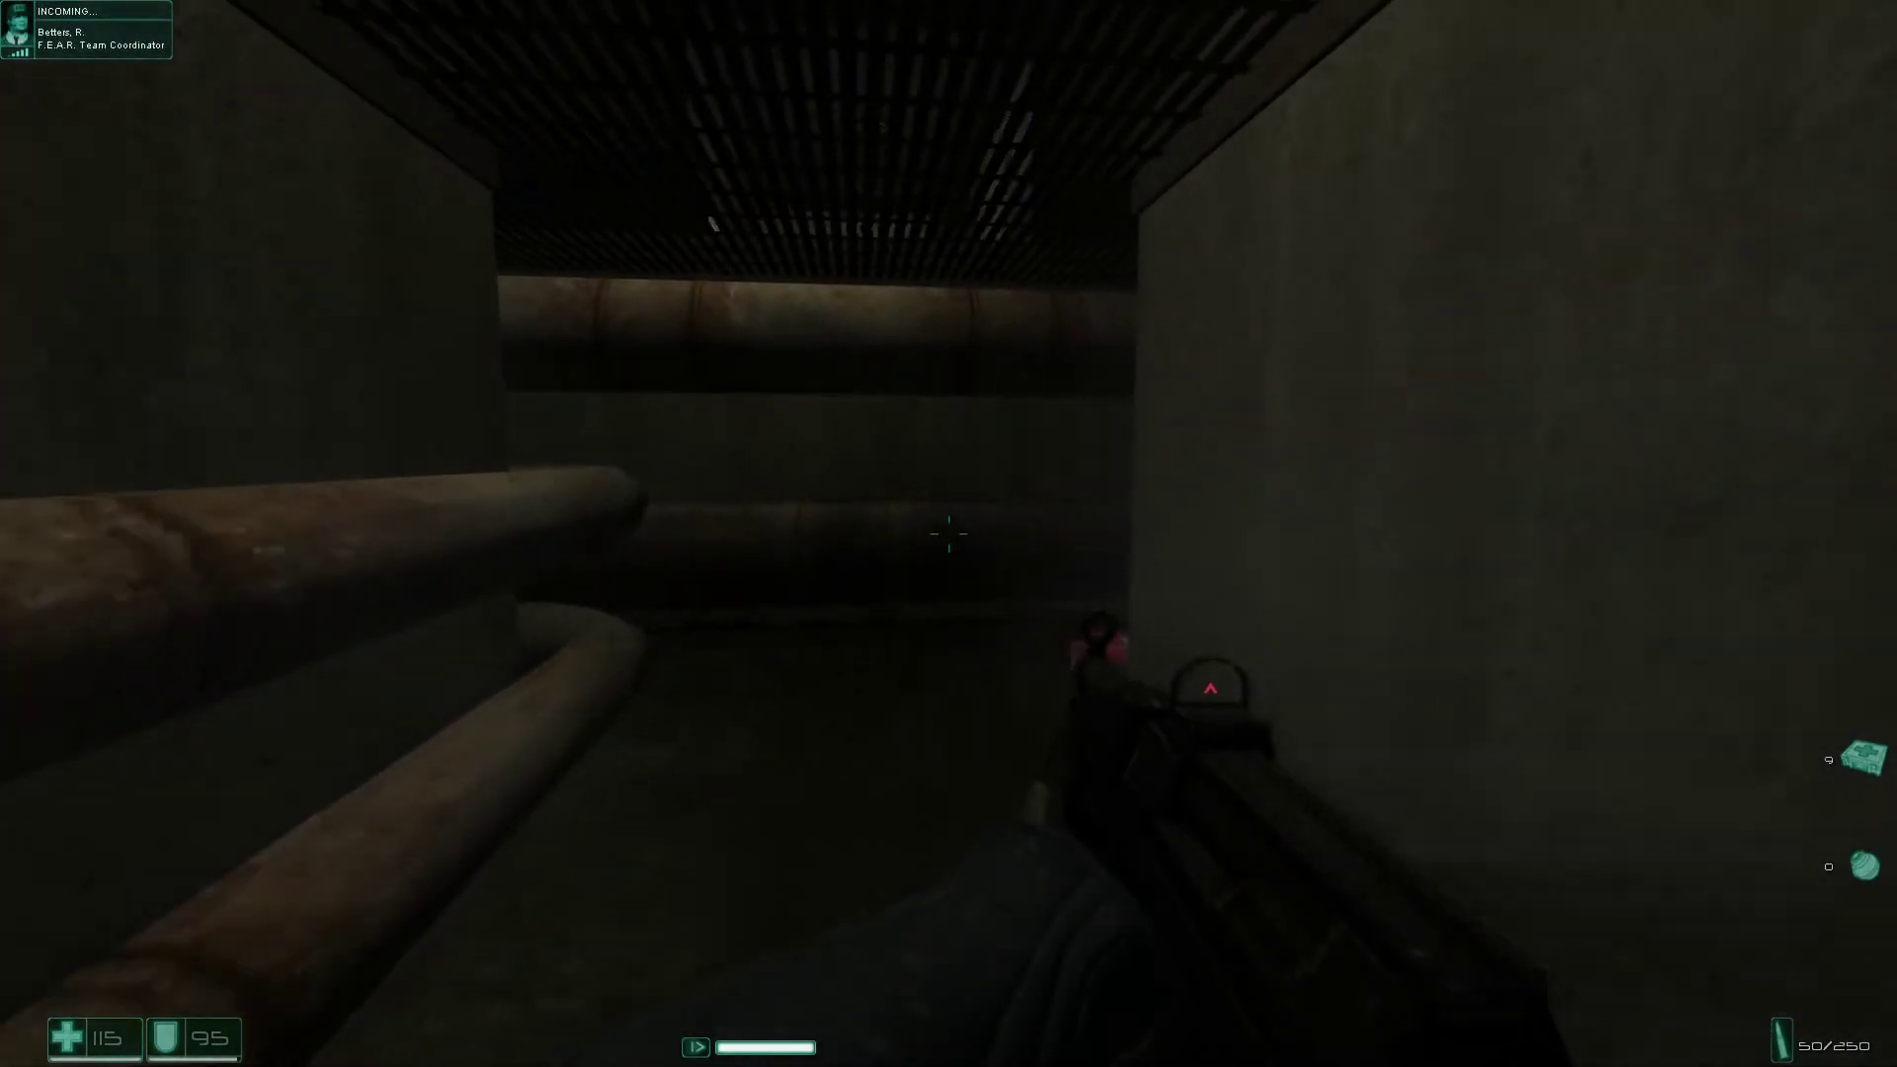
key("f")
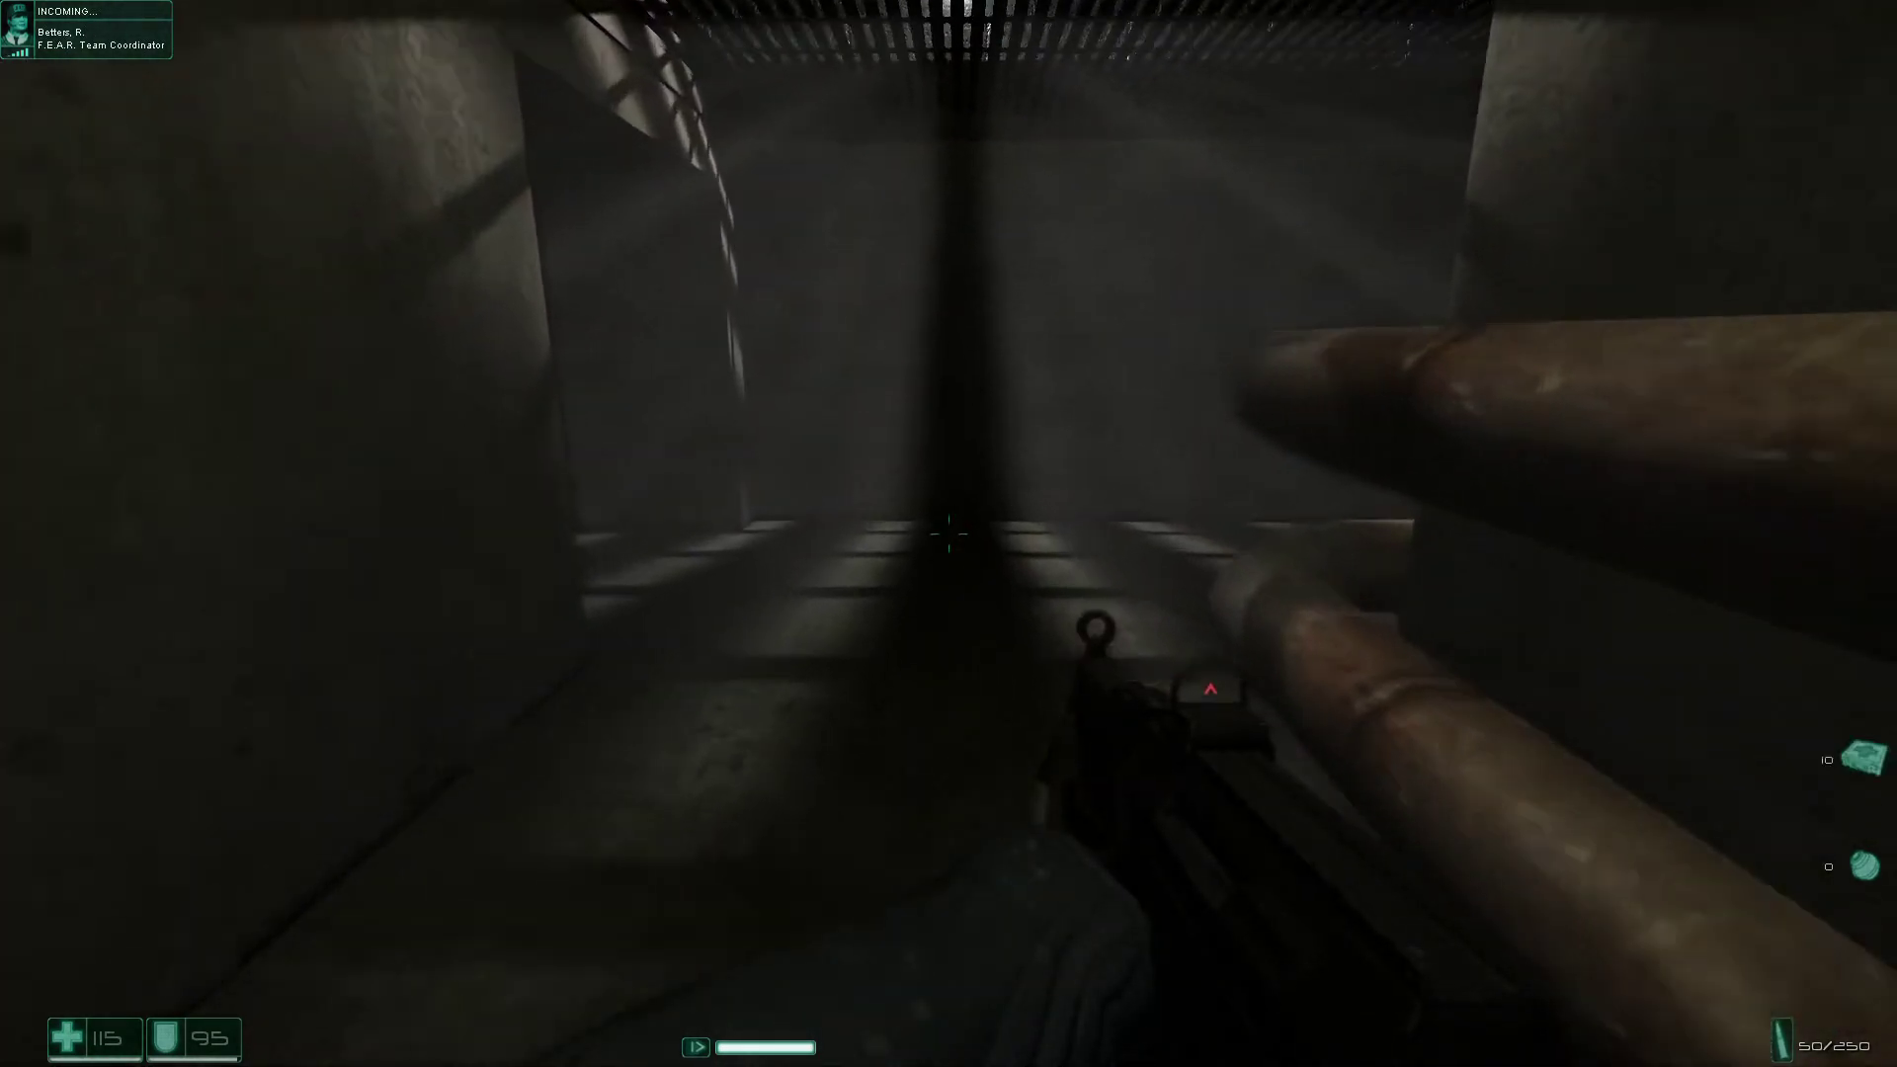
key("w")
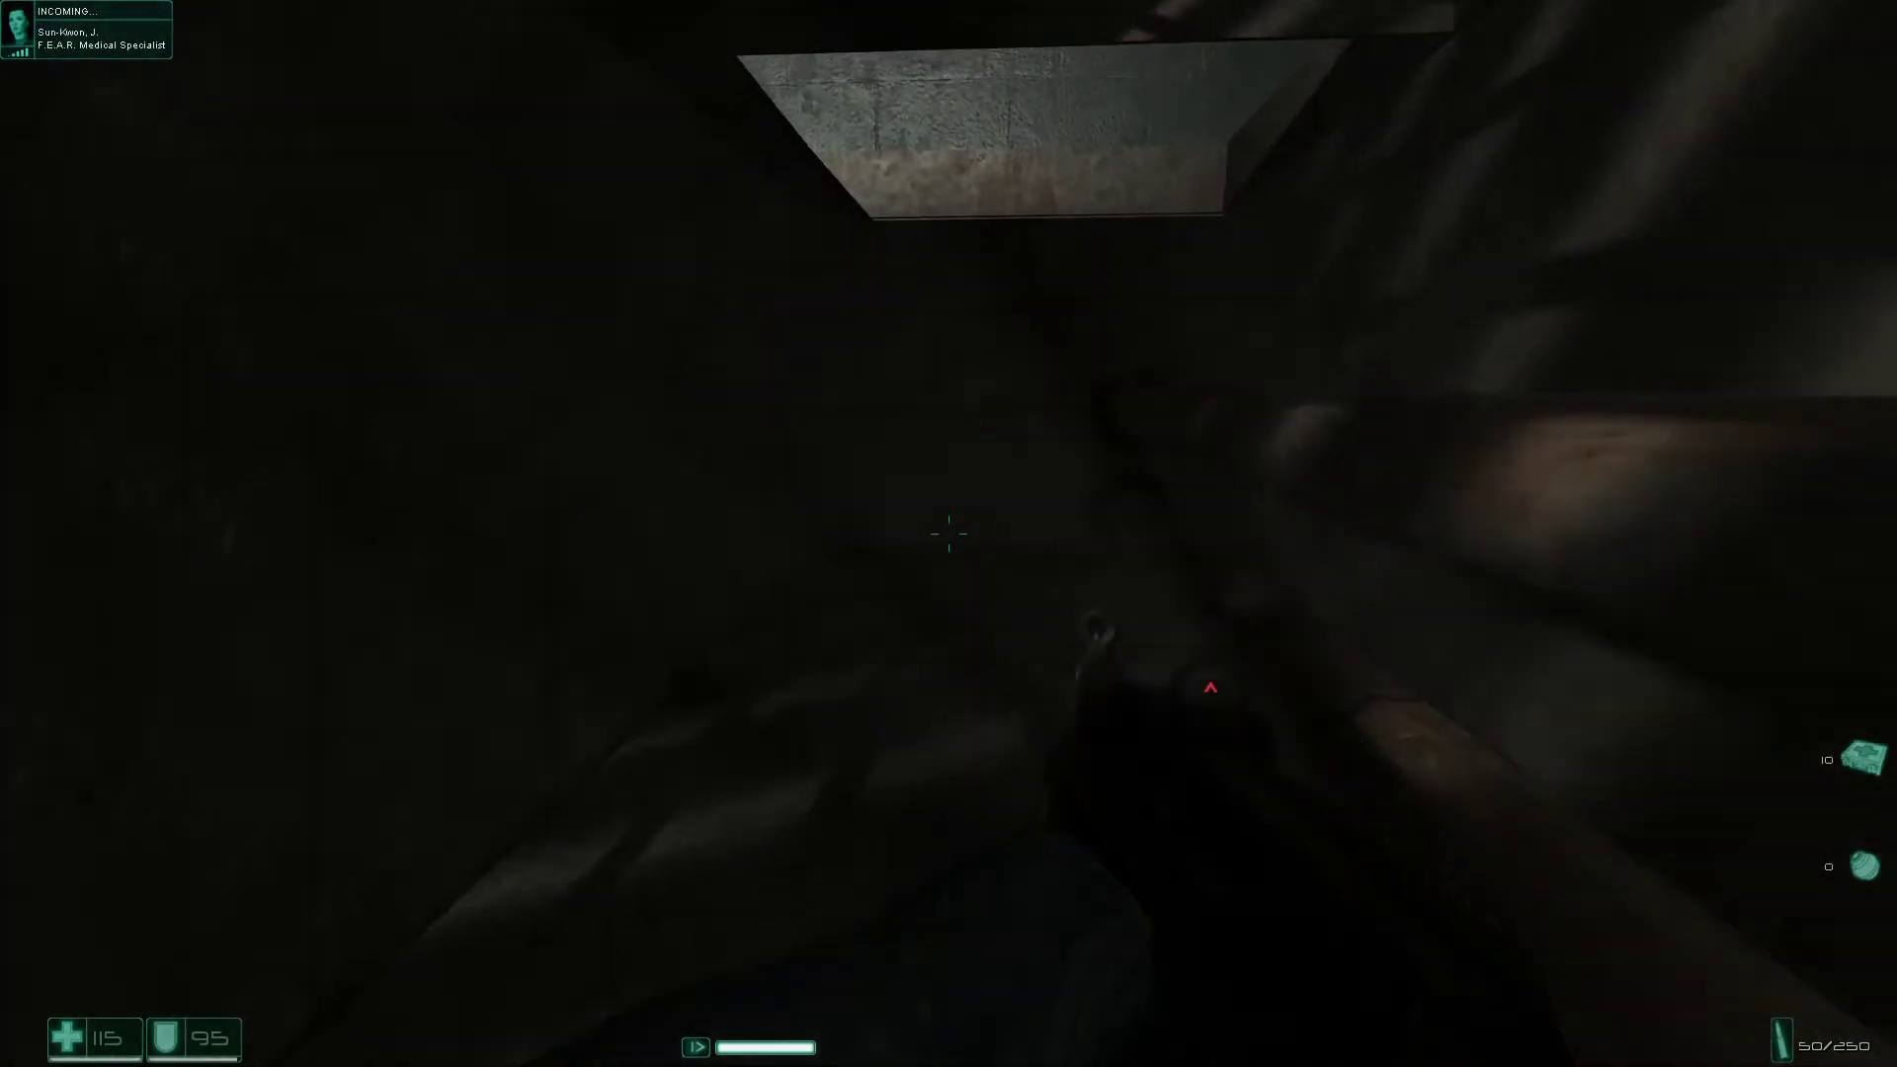
key("w")
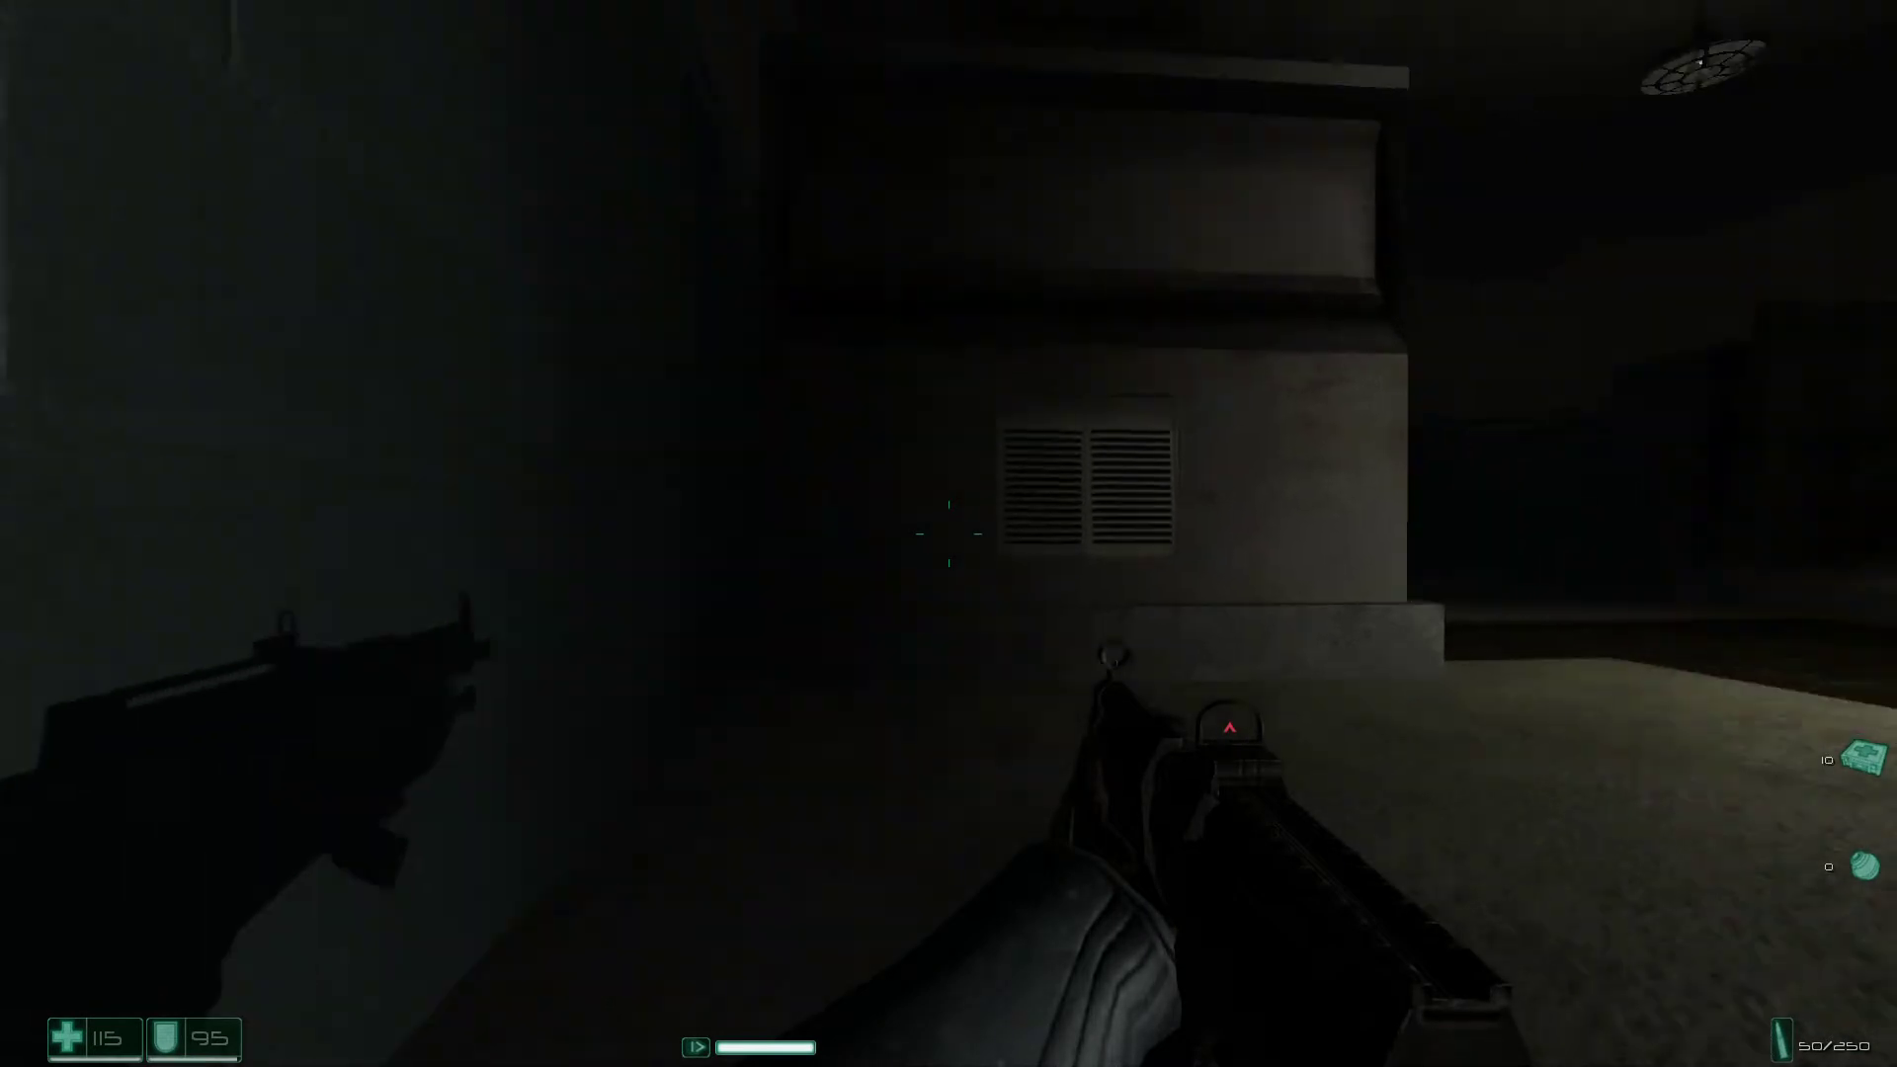
Move through the vent-unit corridor into the office and shoot the soldier dead.
key("w")
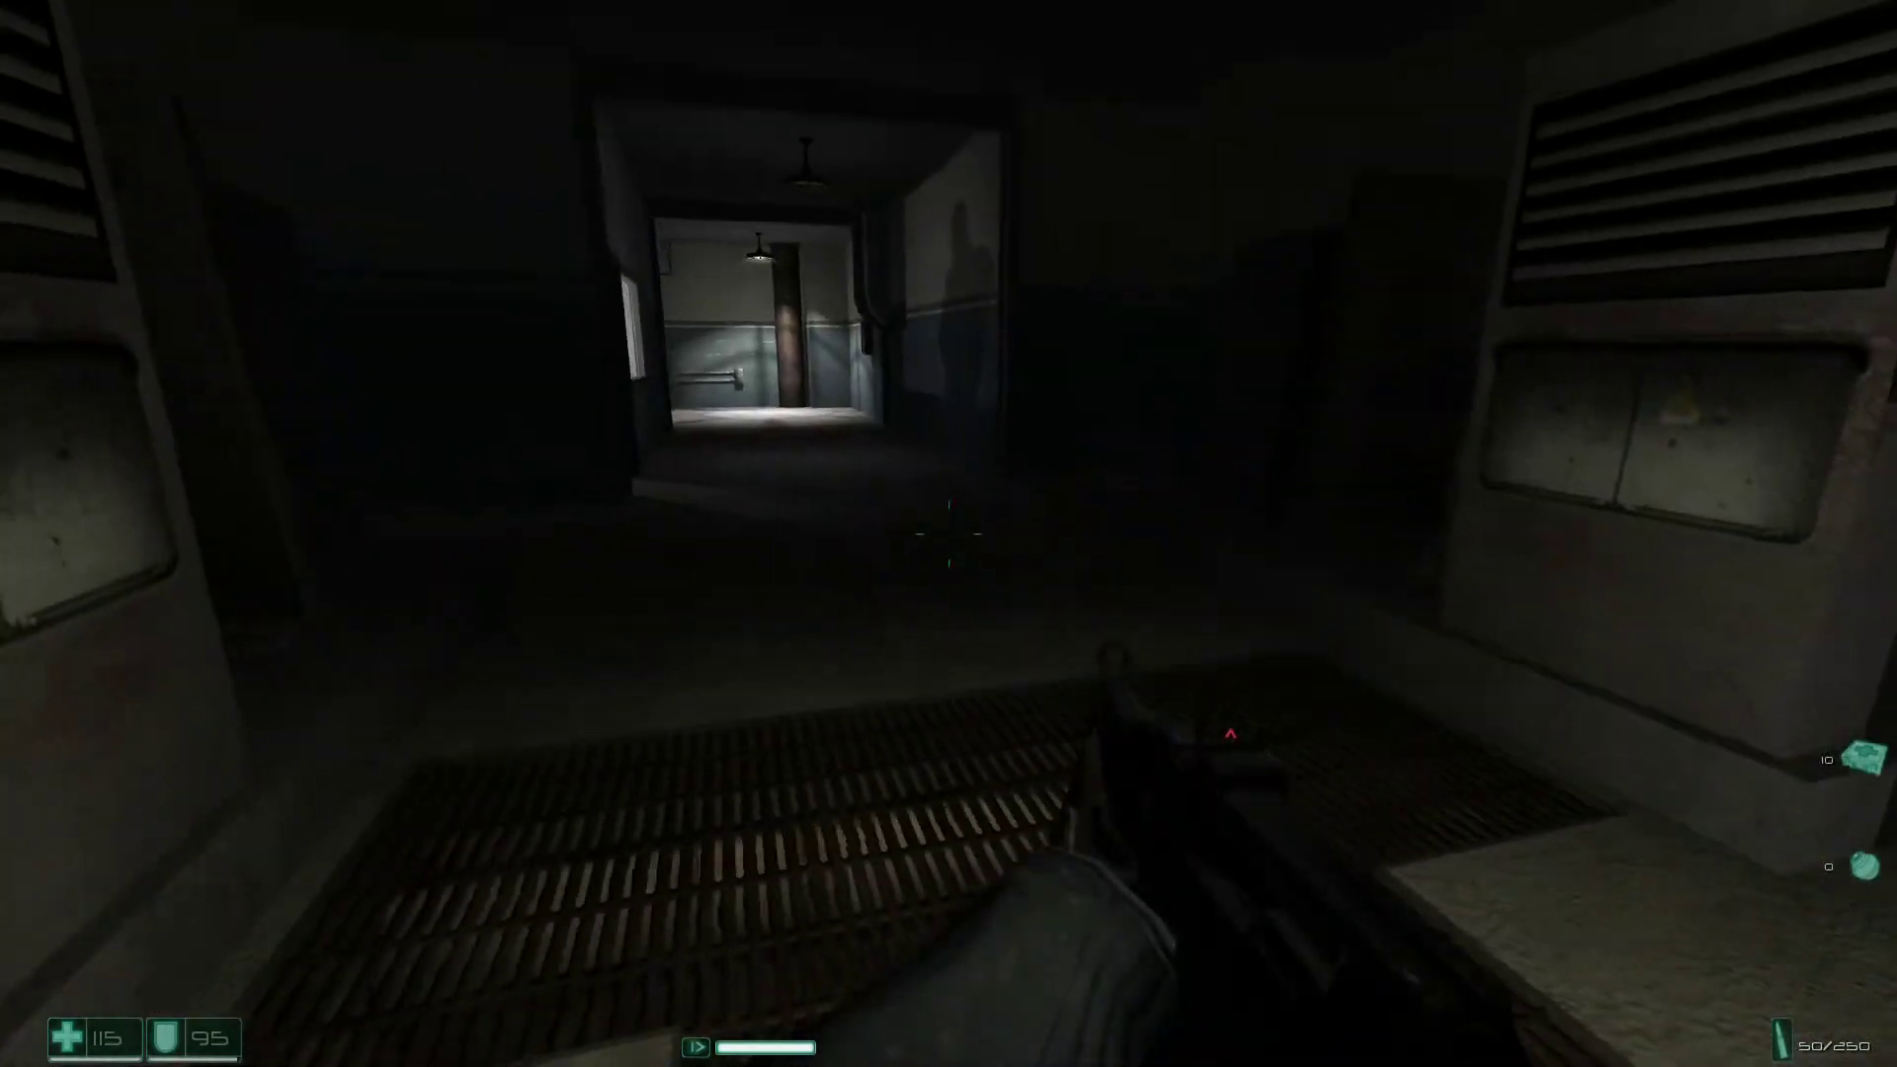
left_click_drag(948, 534, 1630, 534)
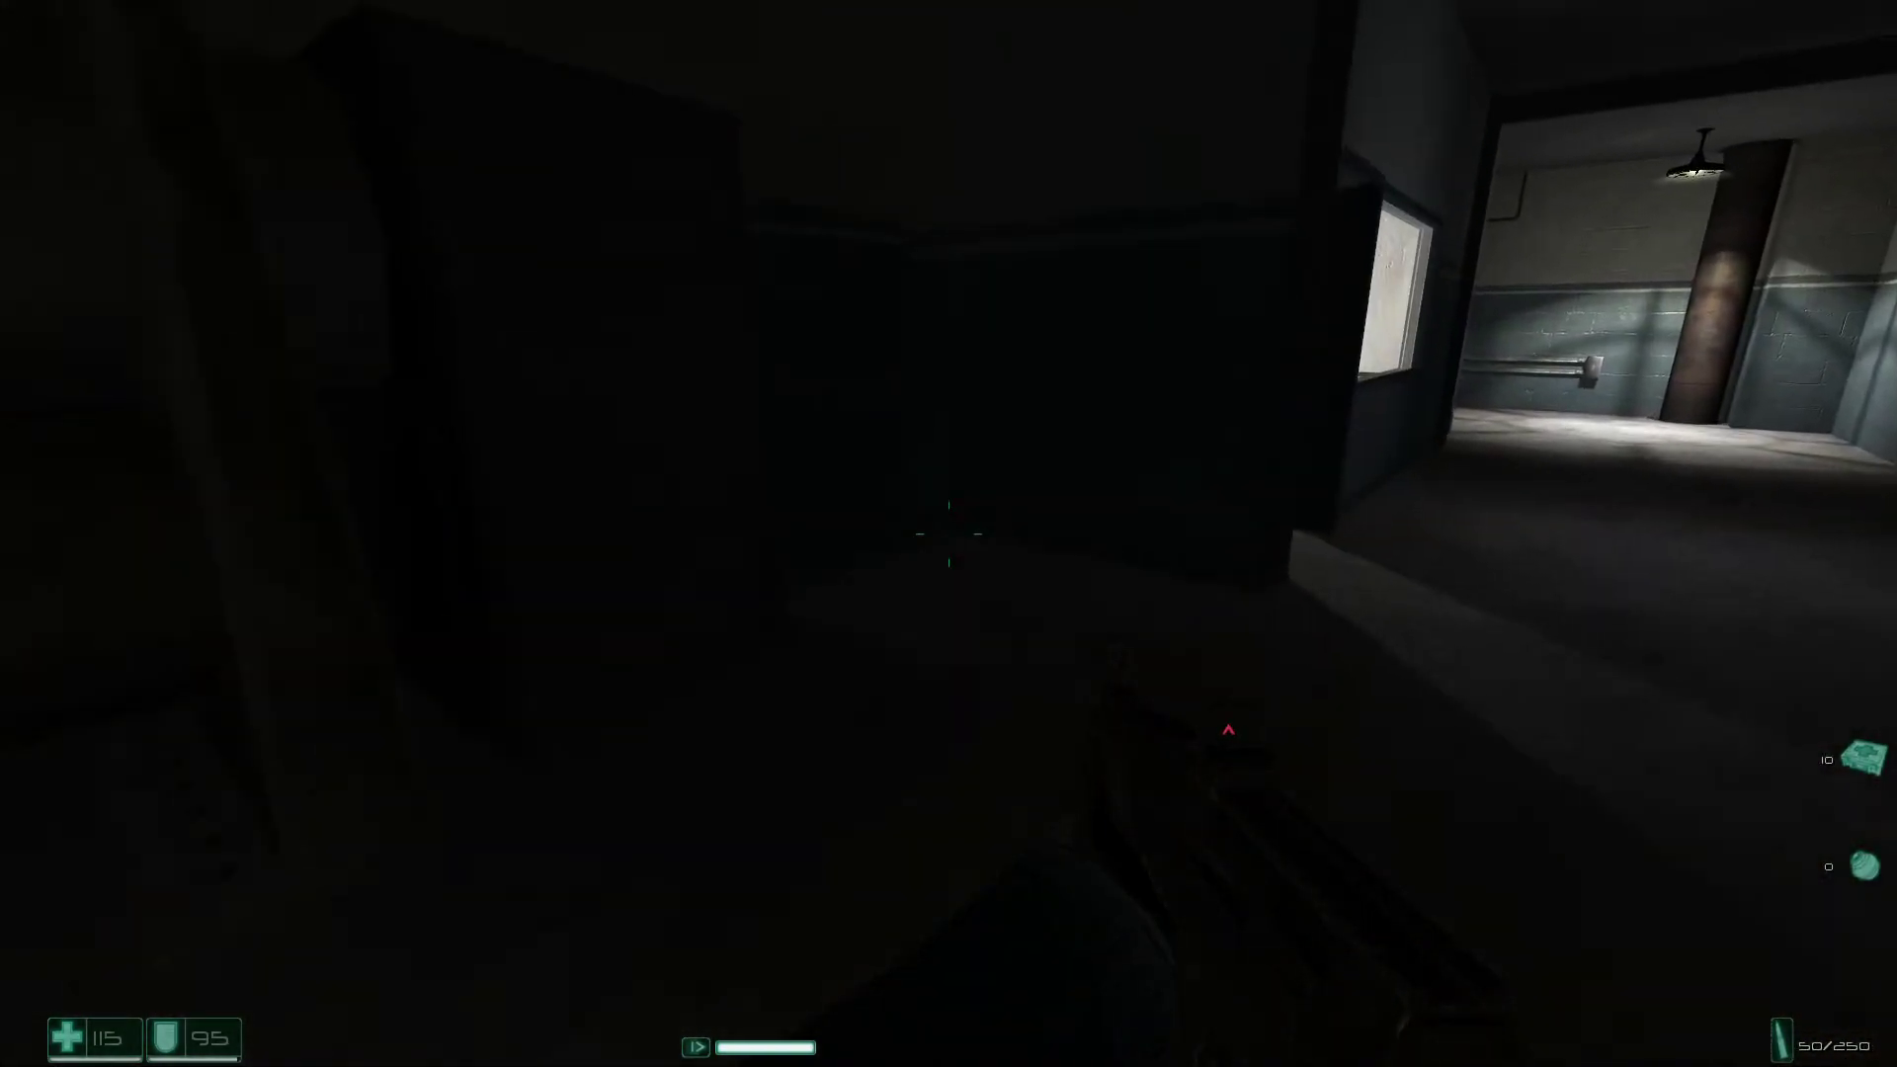
key("w")
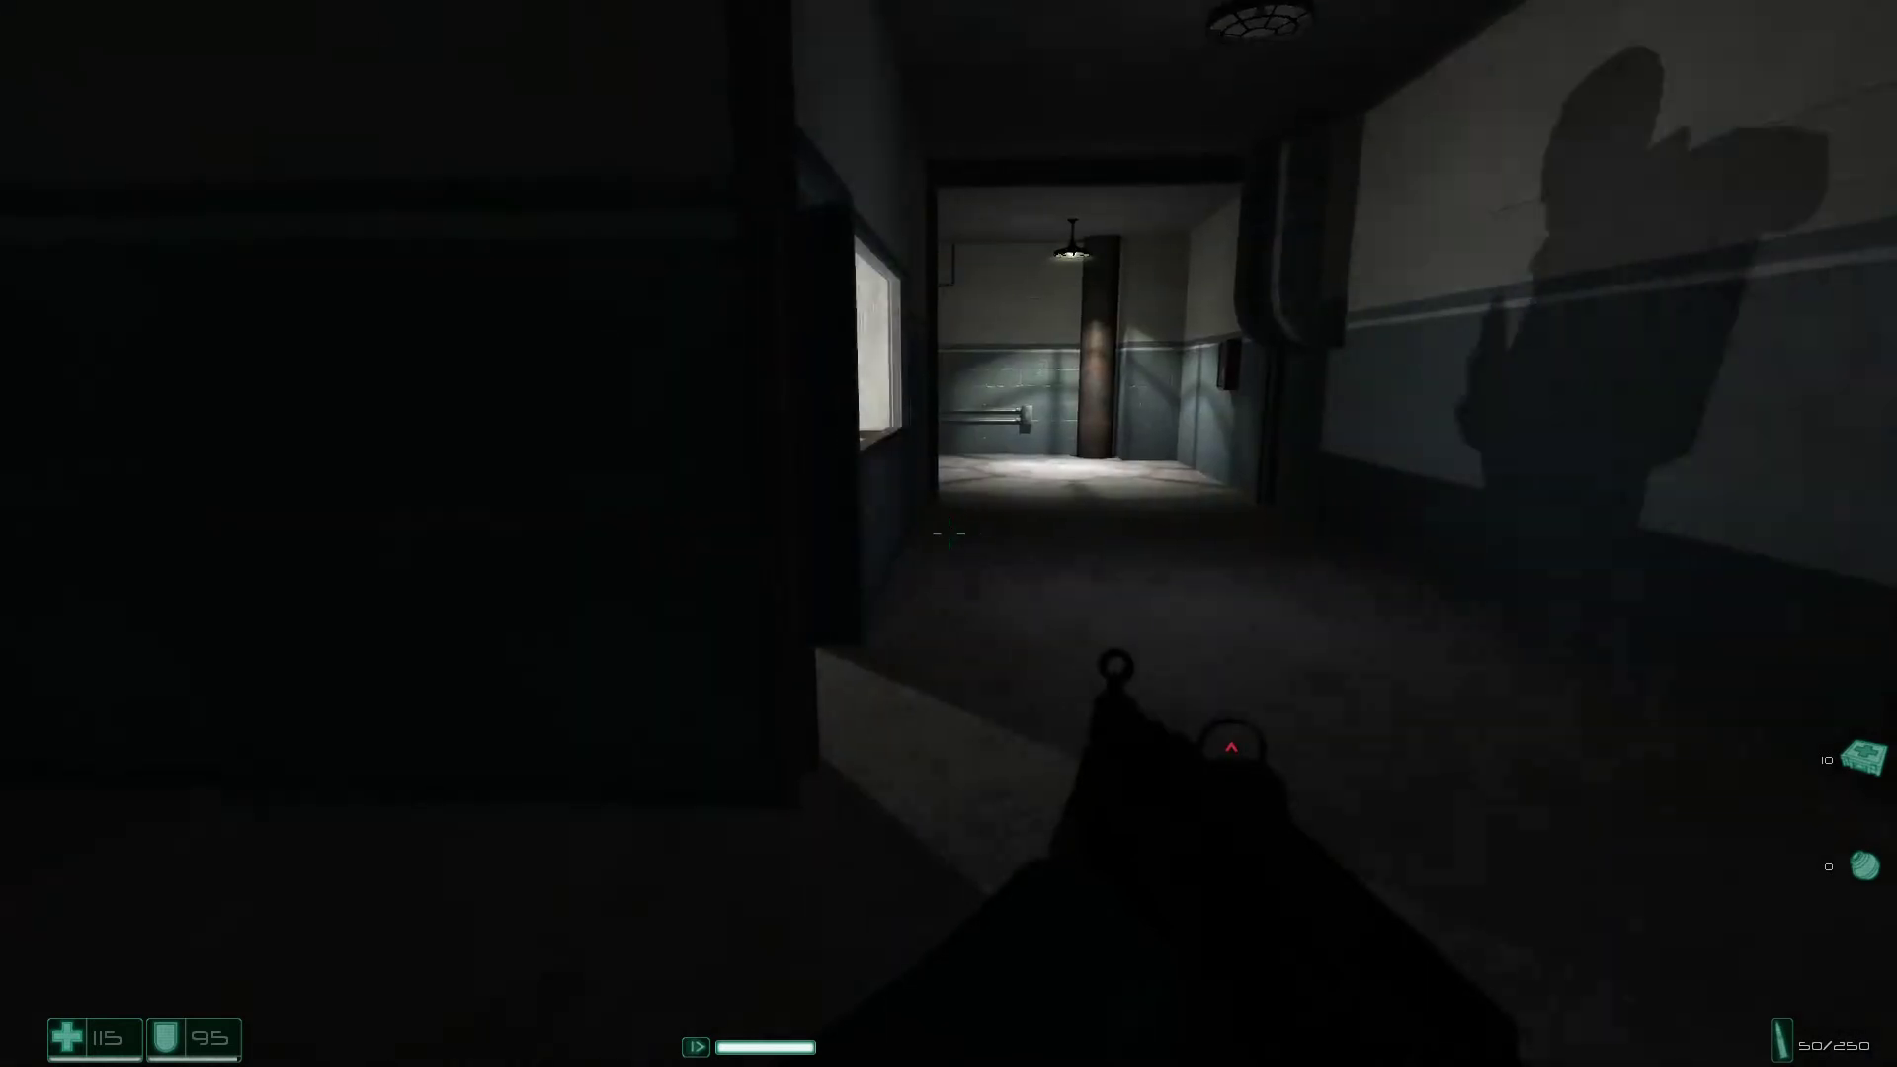
key("w")
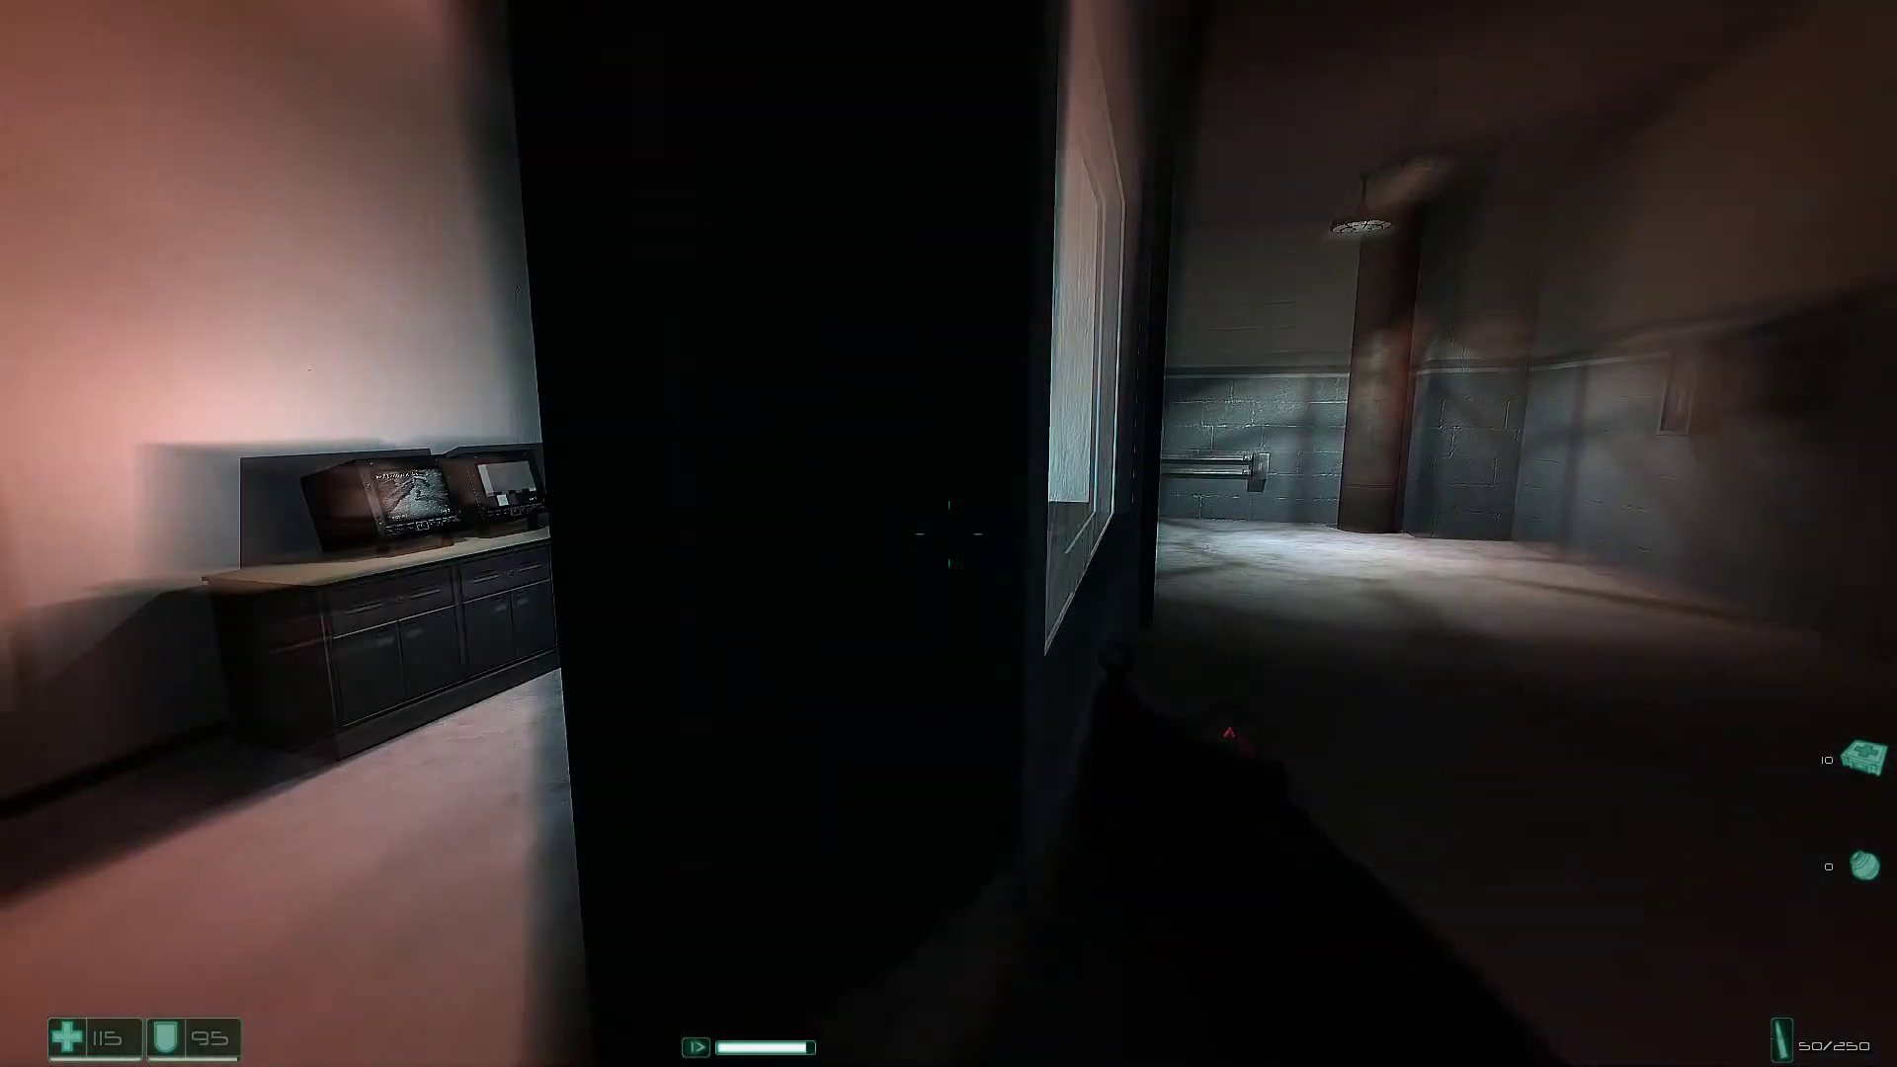
left_click(949, 534)
left_click_drag(949, 533, 1009, 525)
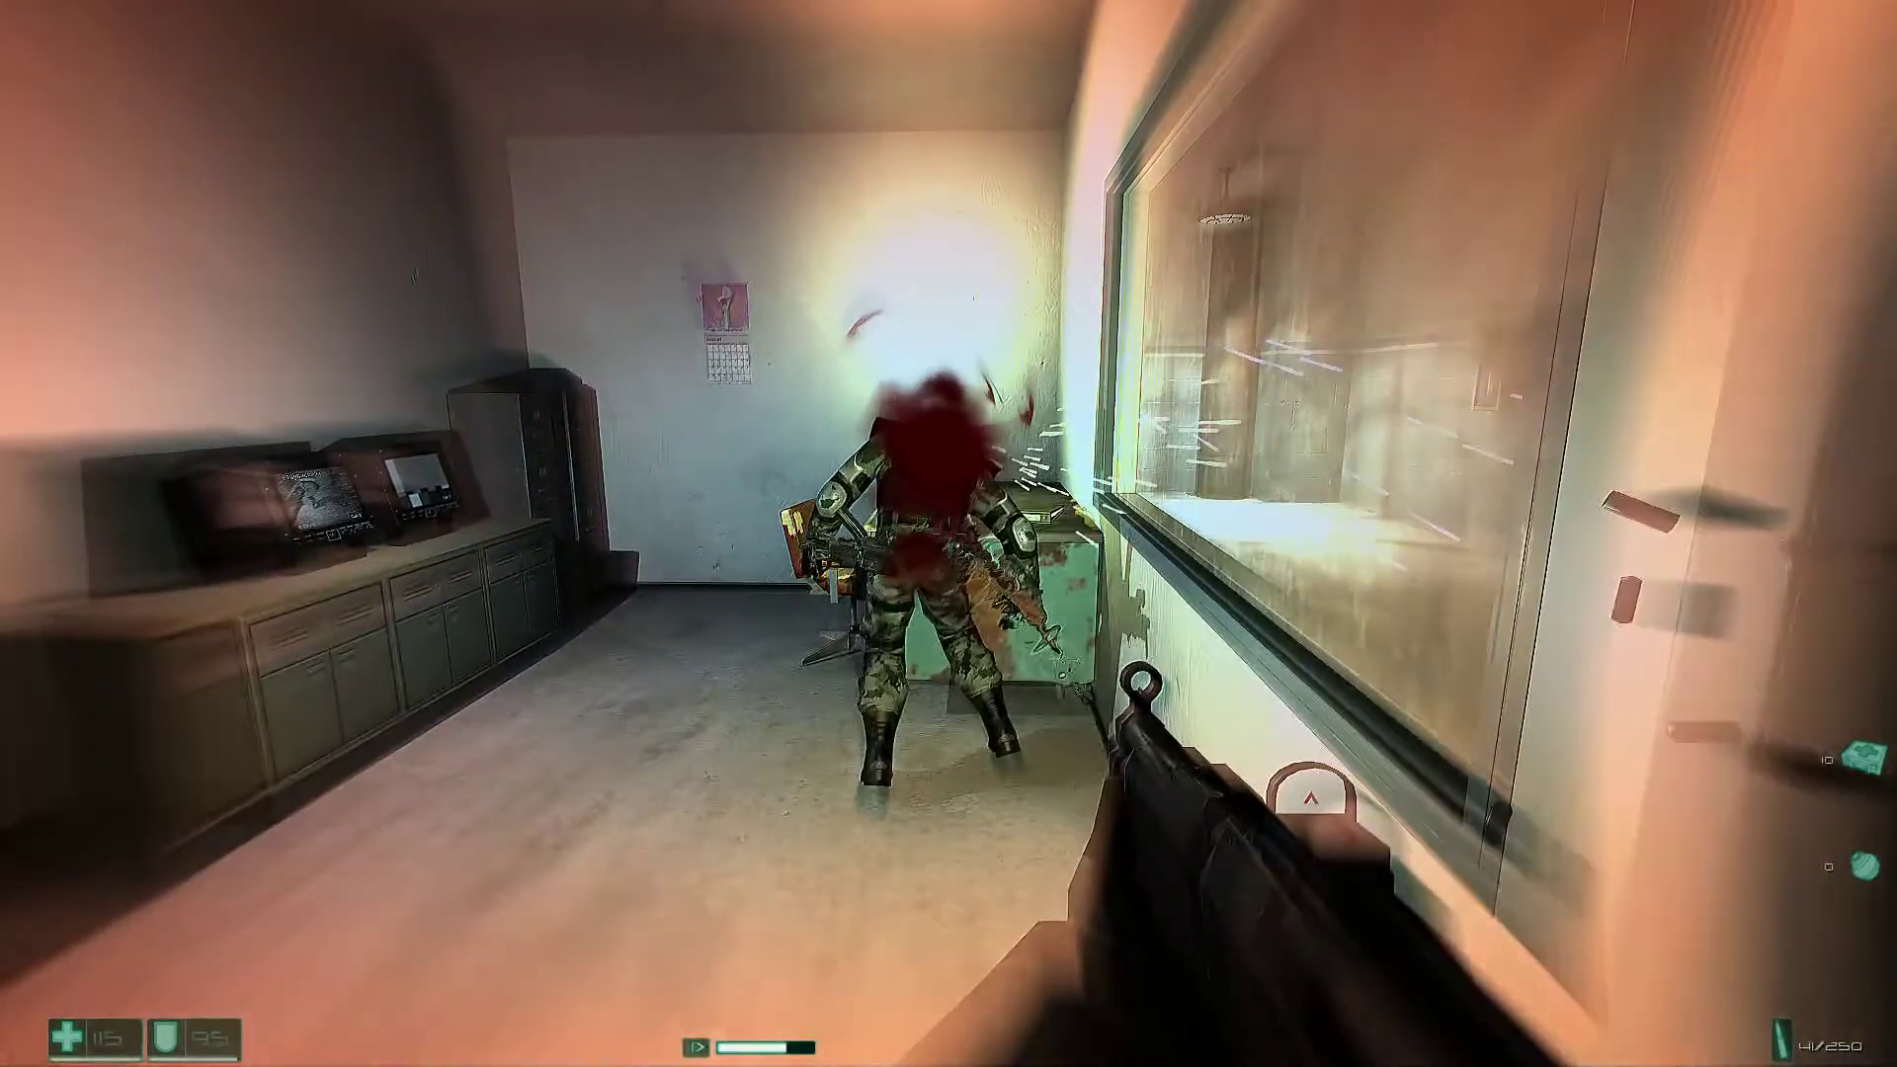
Walk over to the red first-aid box, then leave into the dark corridor.
key("w")
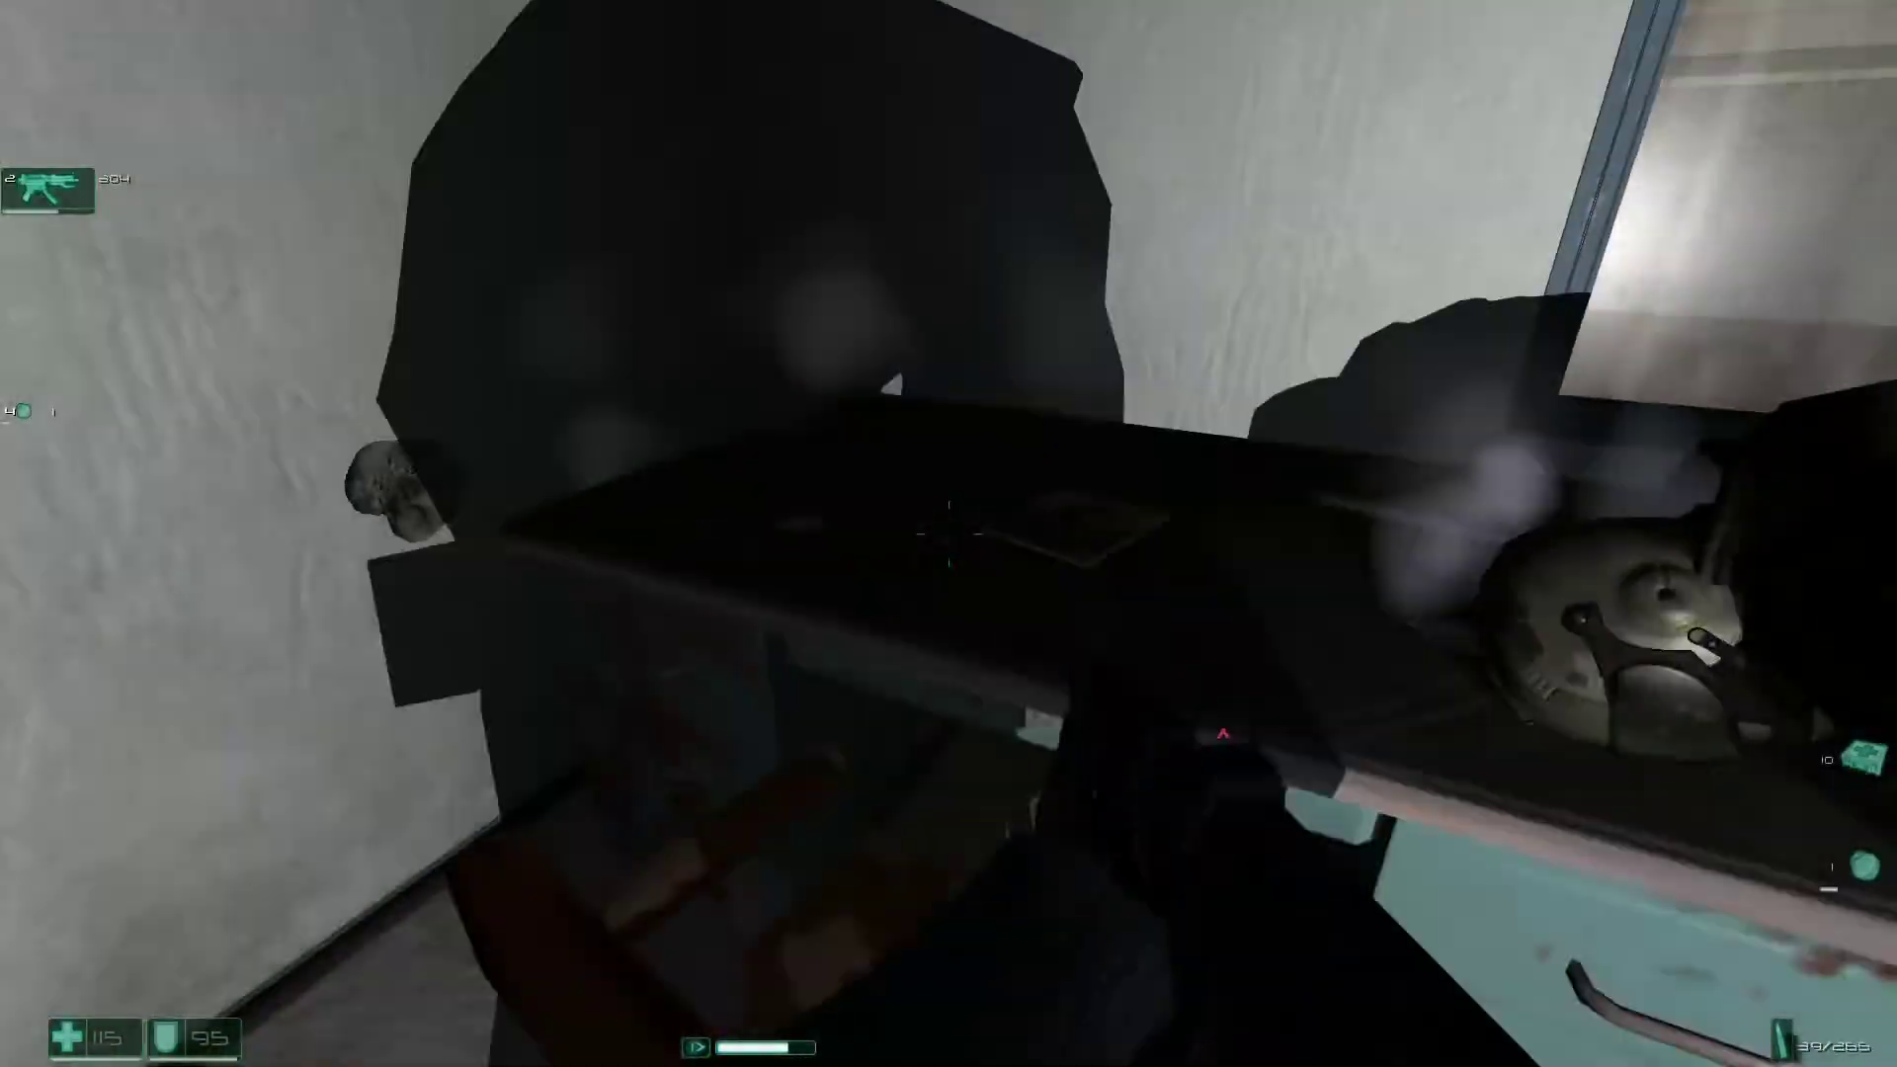
key("w")
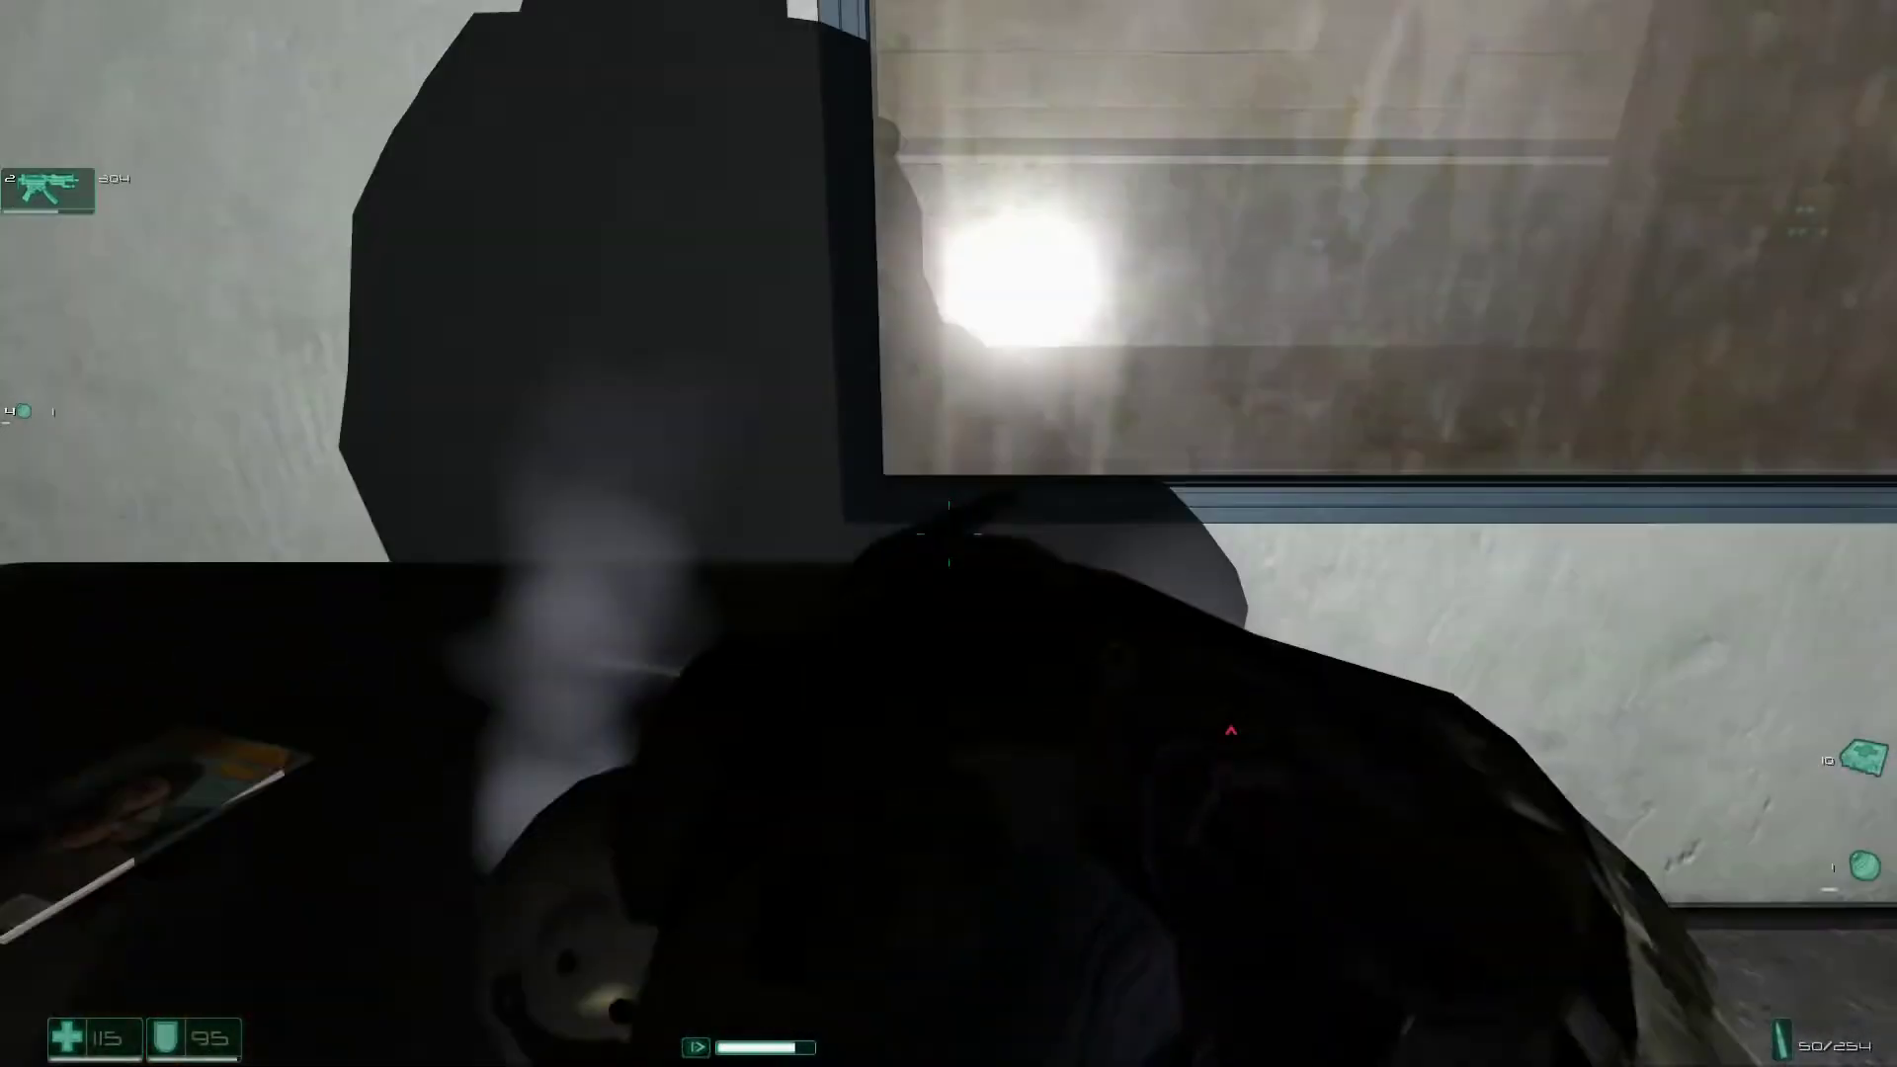
key("w")
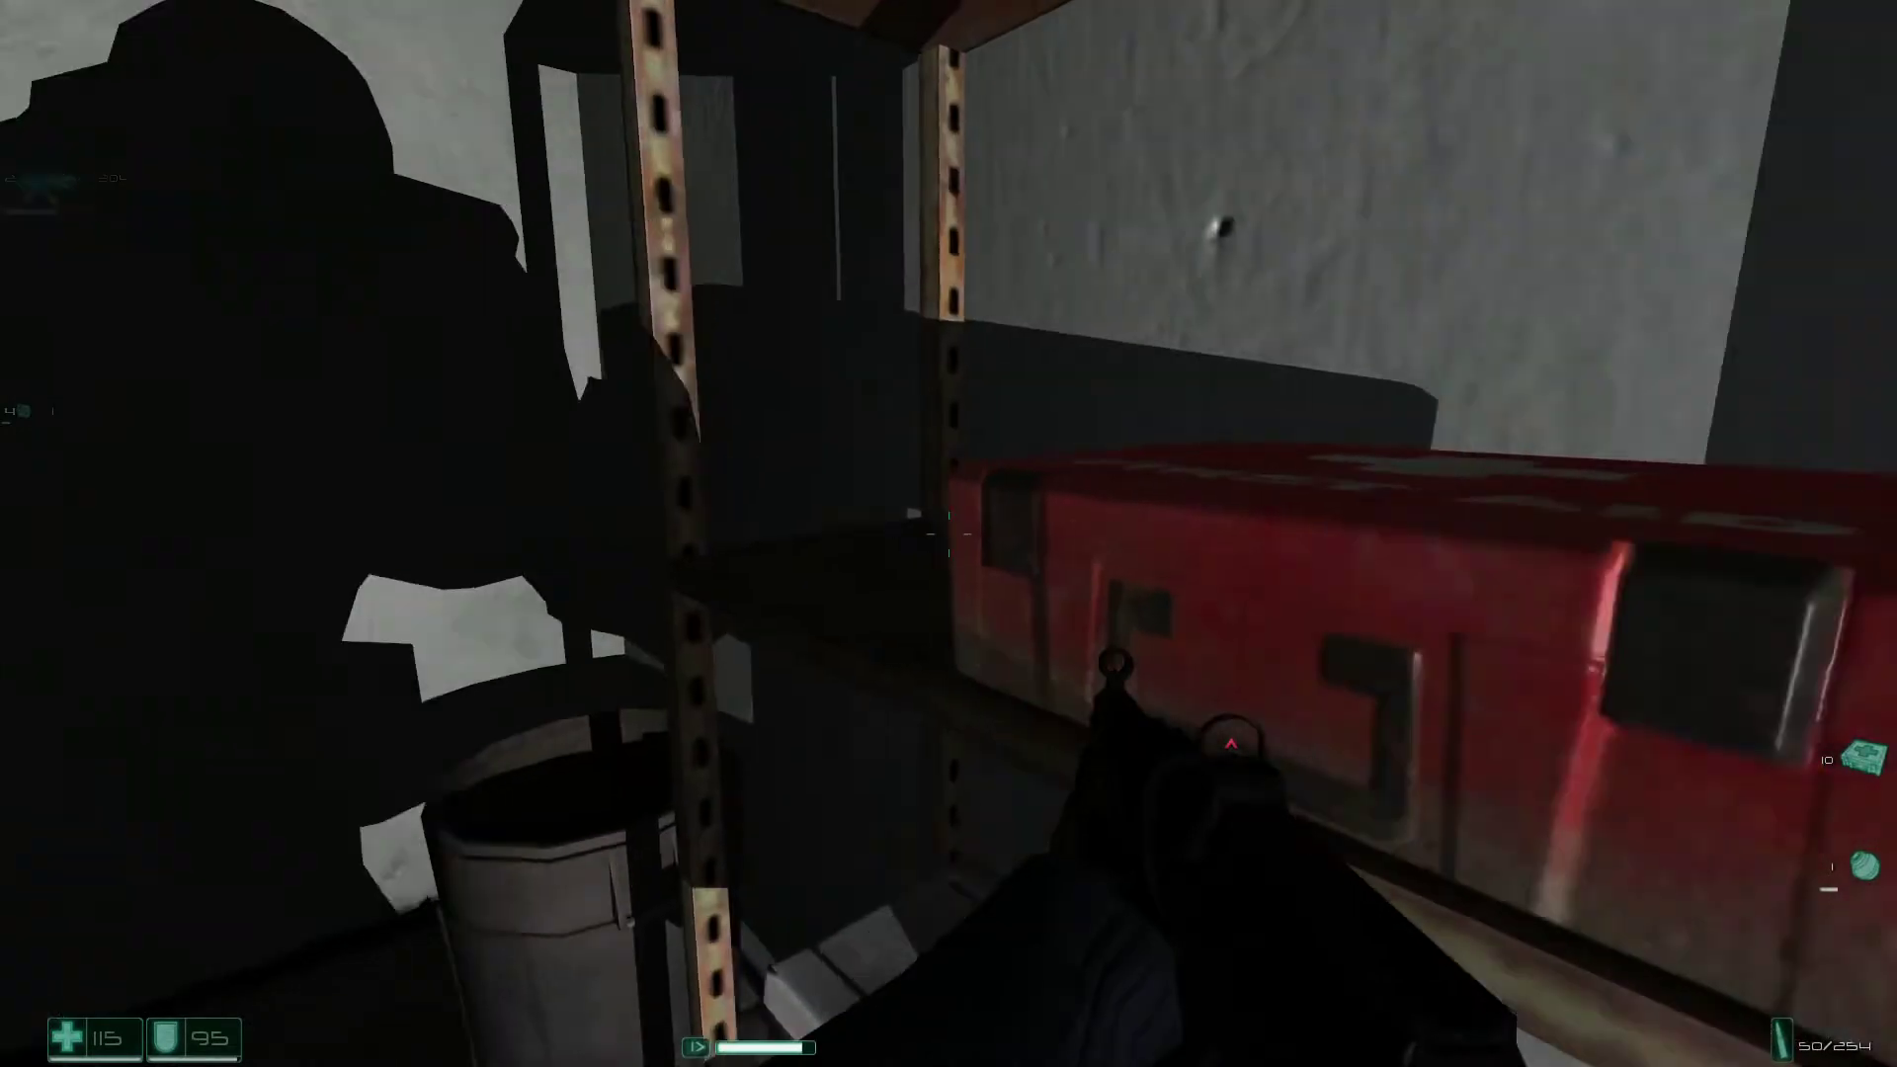
key("w")
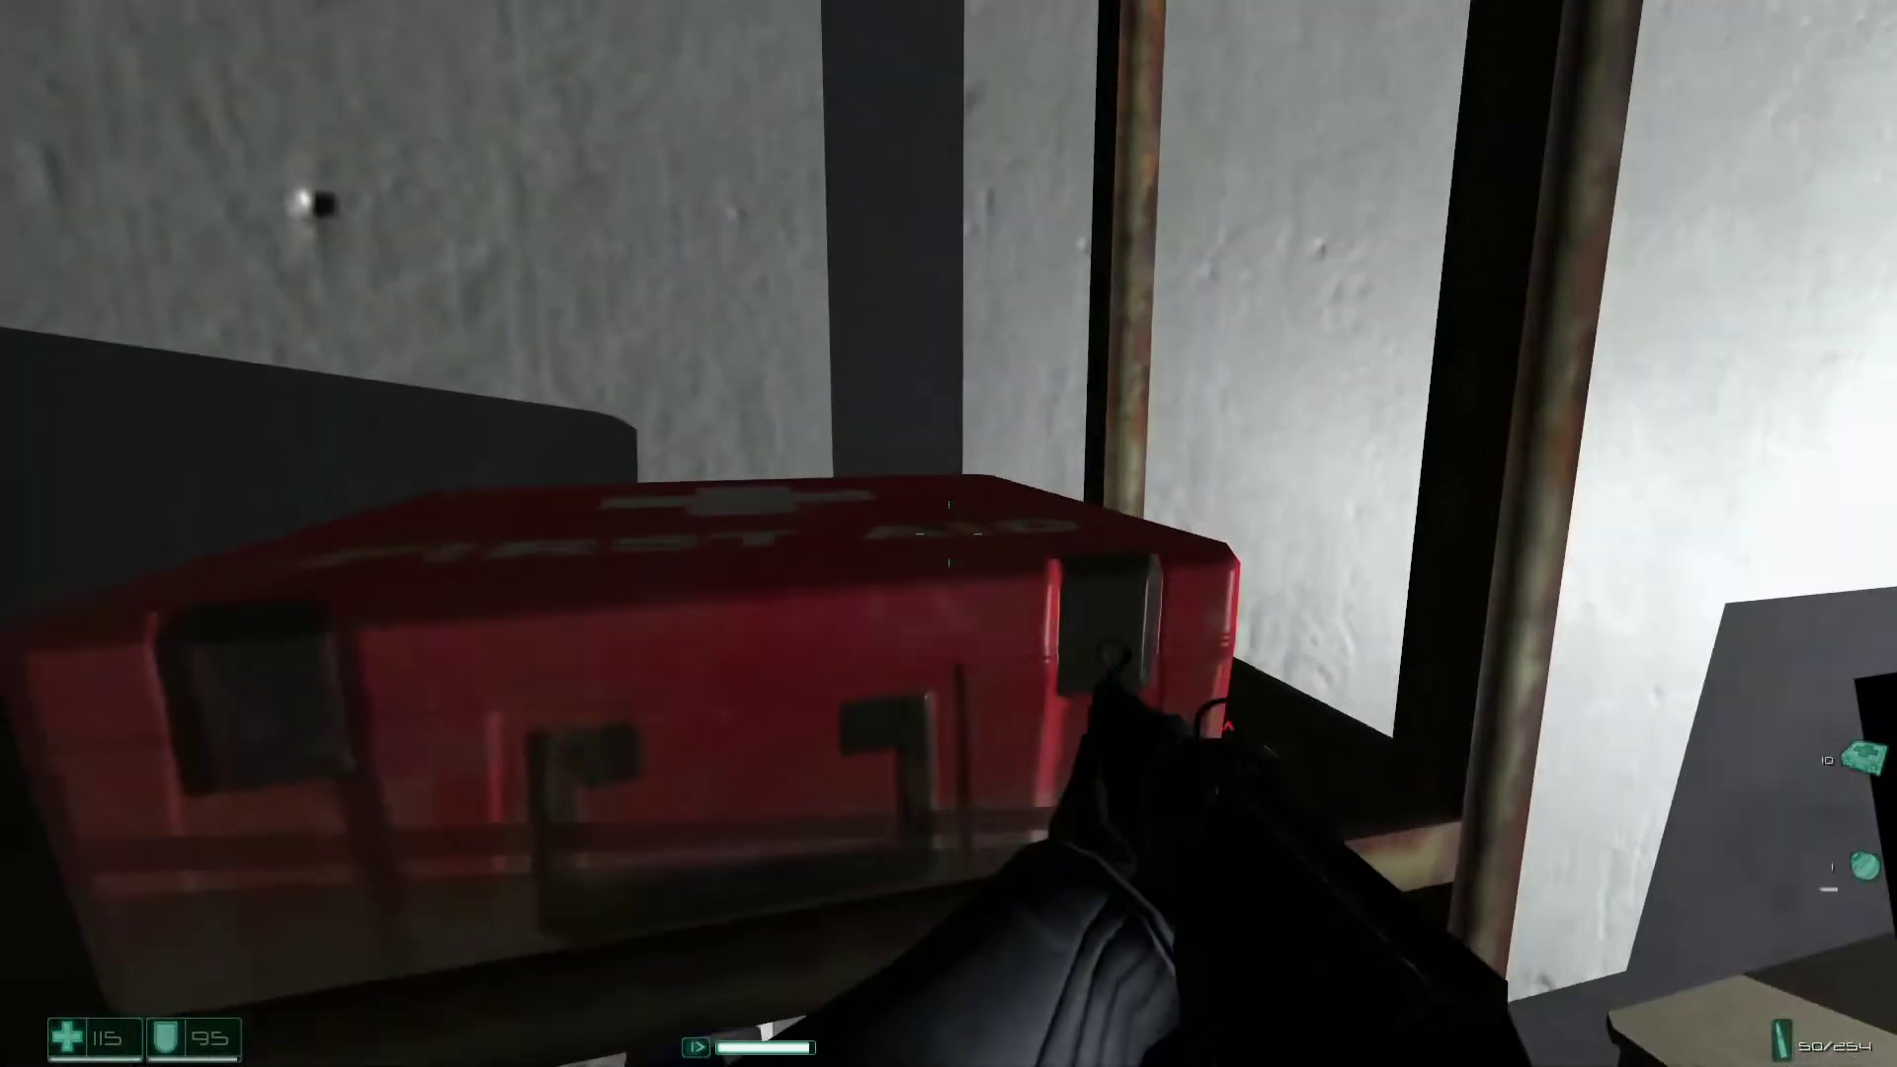
key("w")
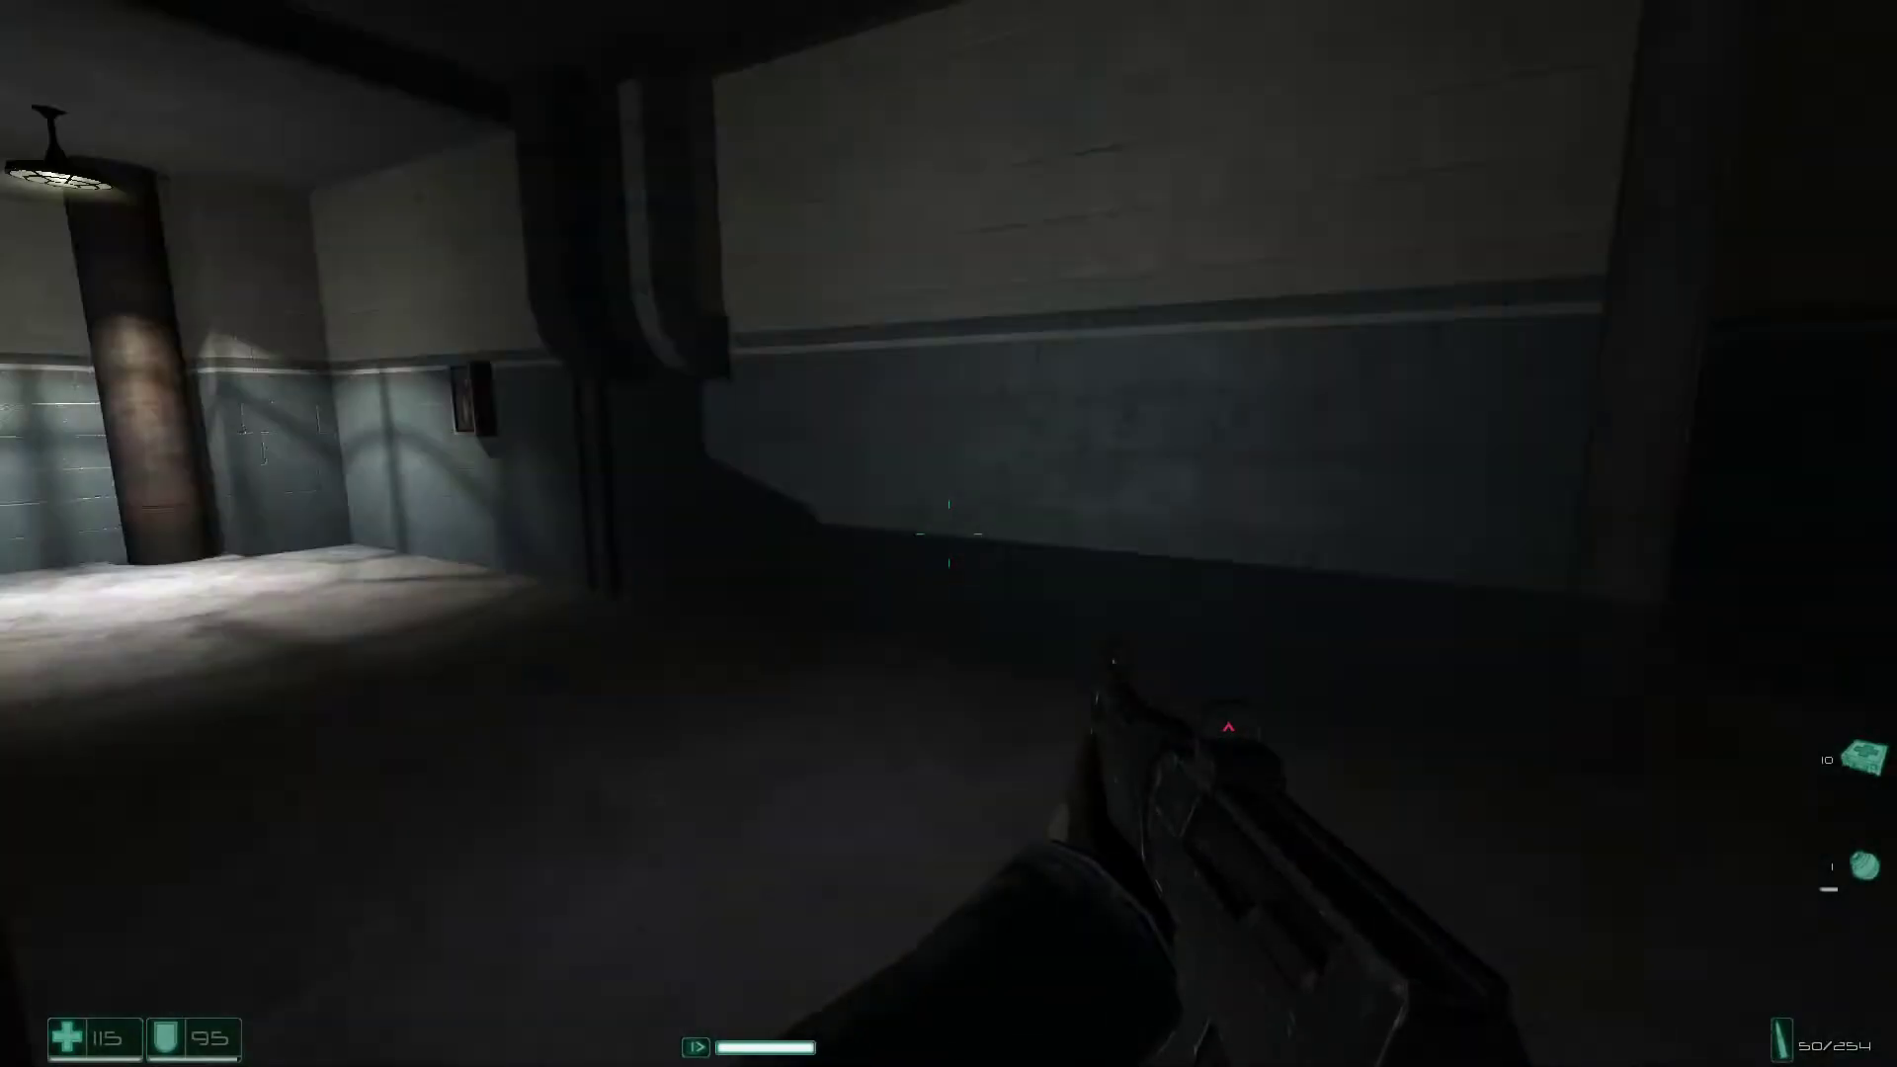
key("w")
key("w")
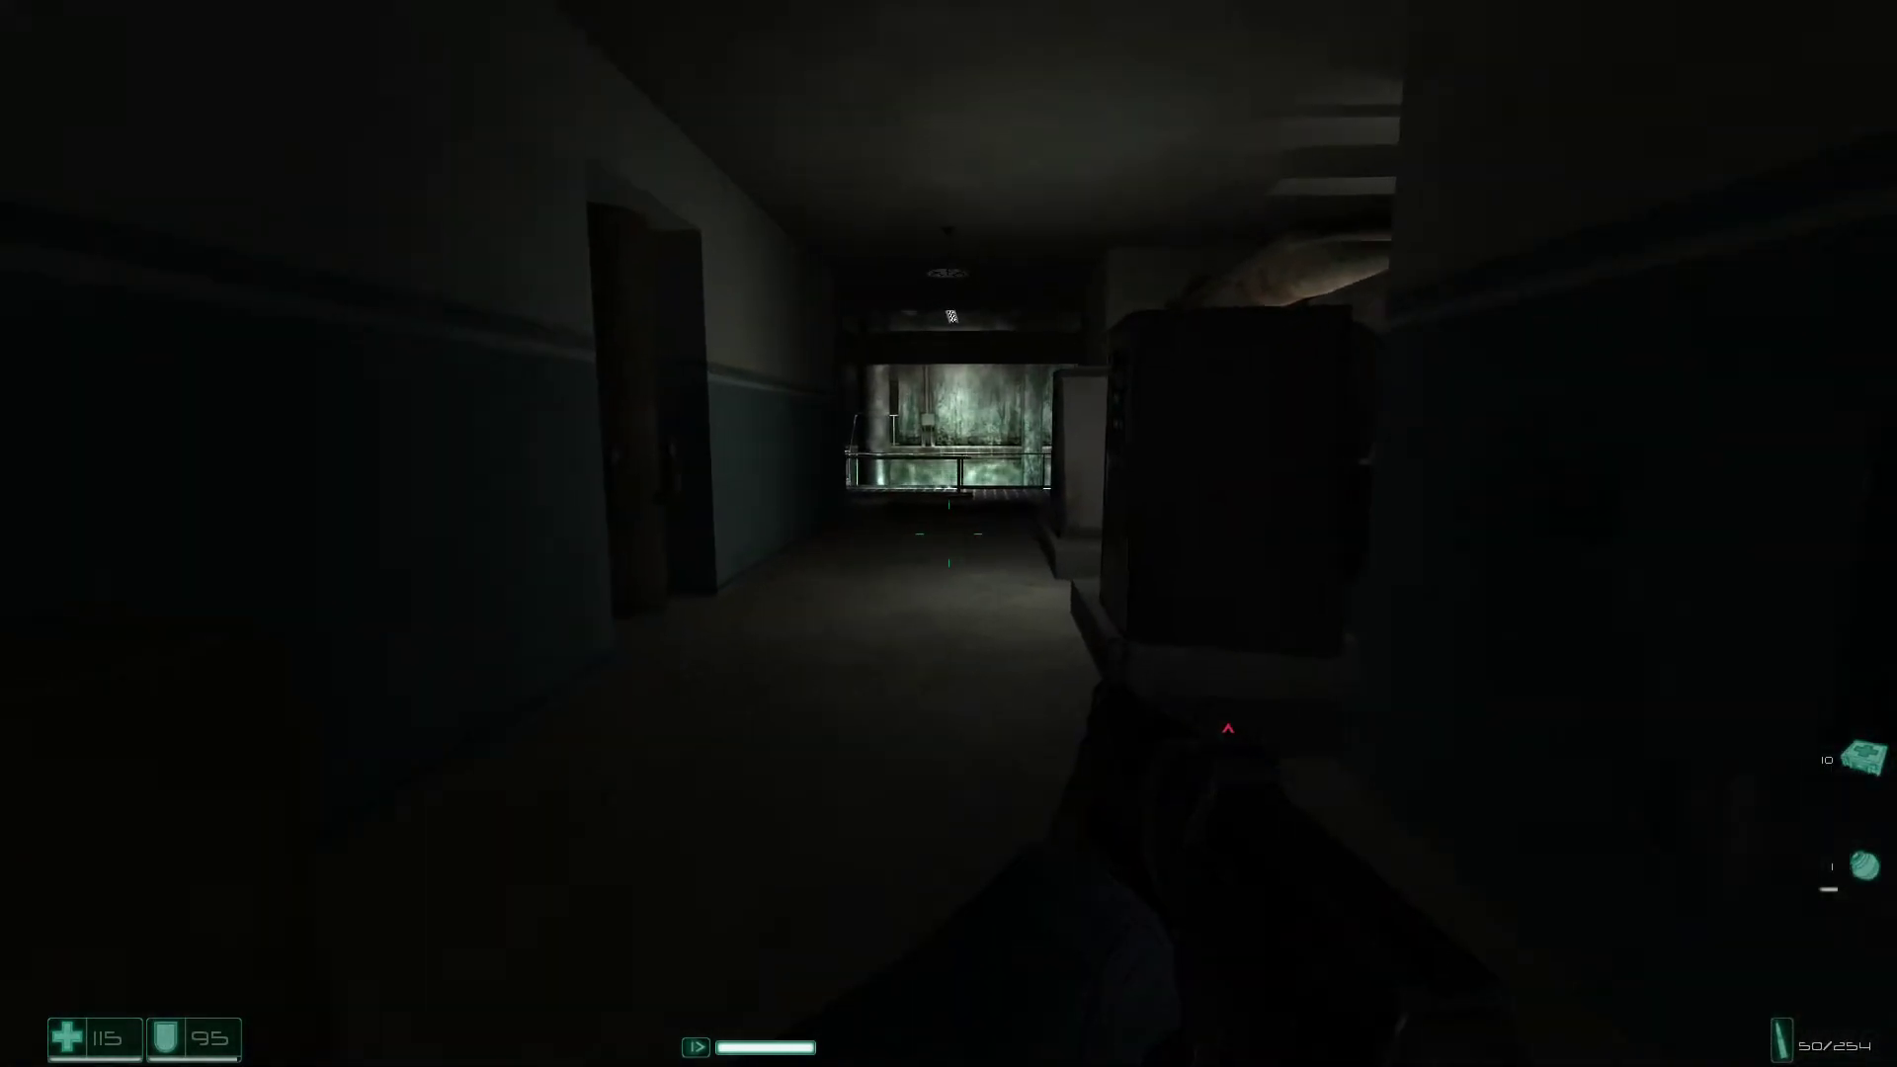
Cross the grated walkway over the glowing pool and walk the lit corridor into the storage room.
key("w")
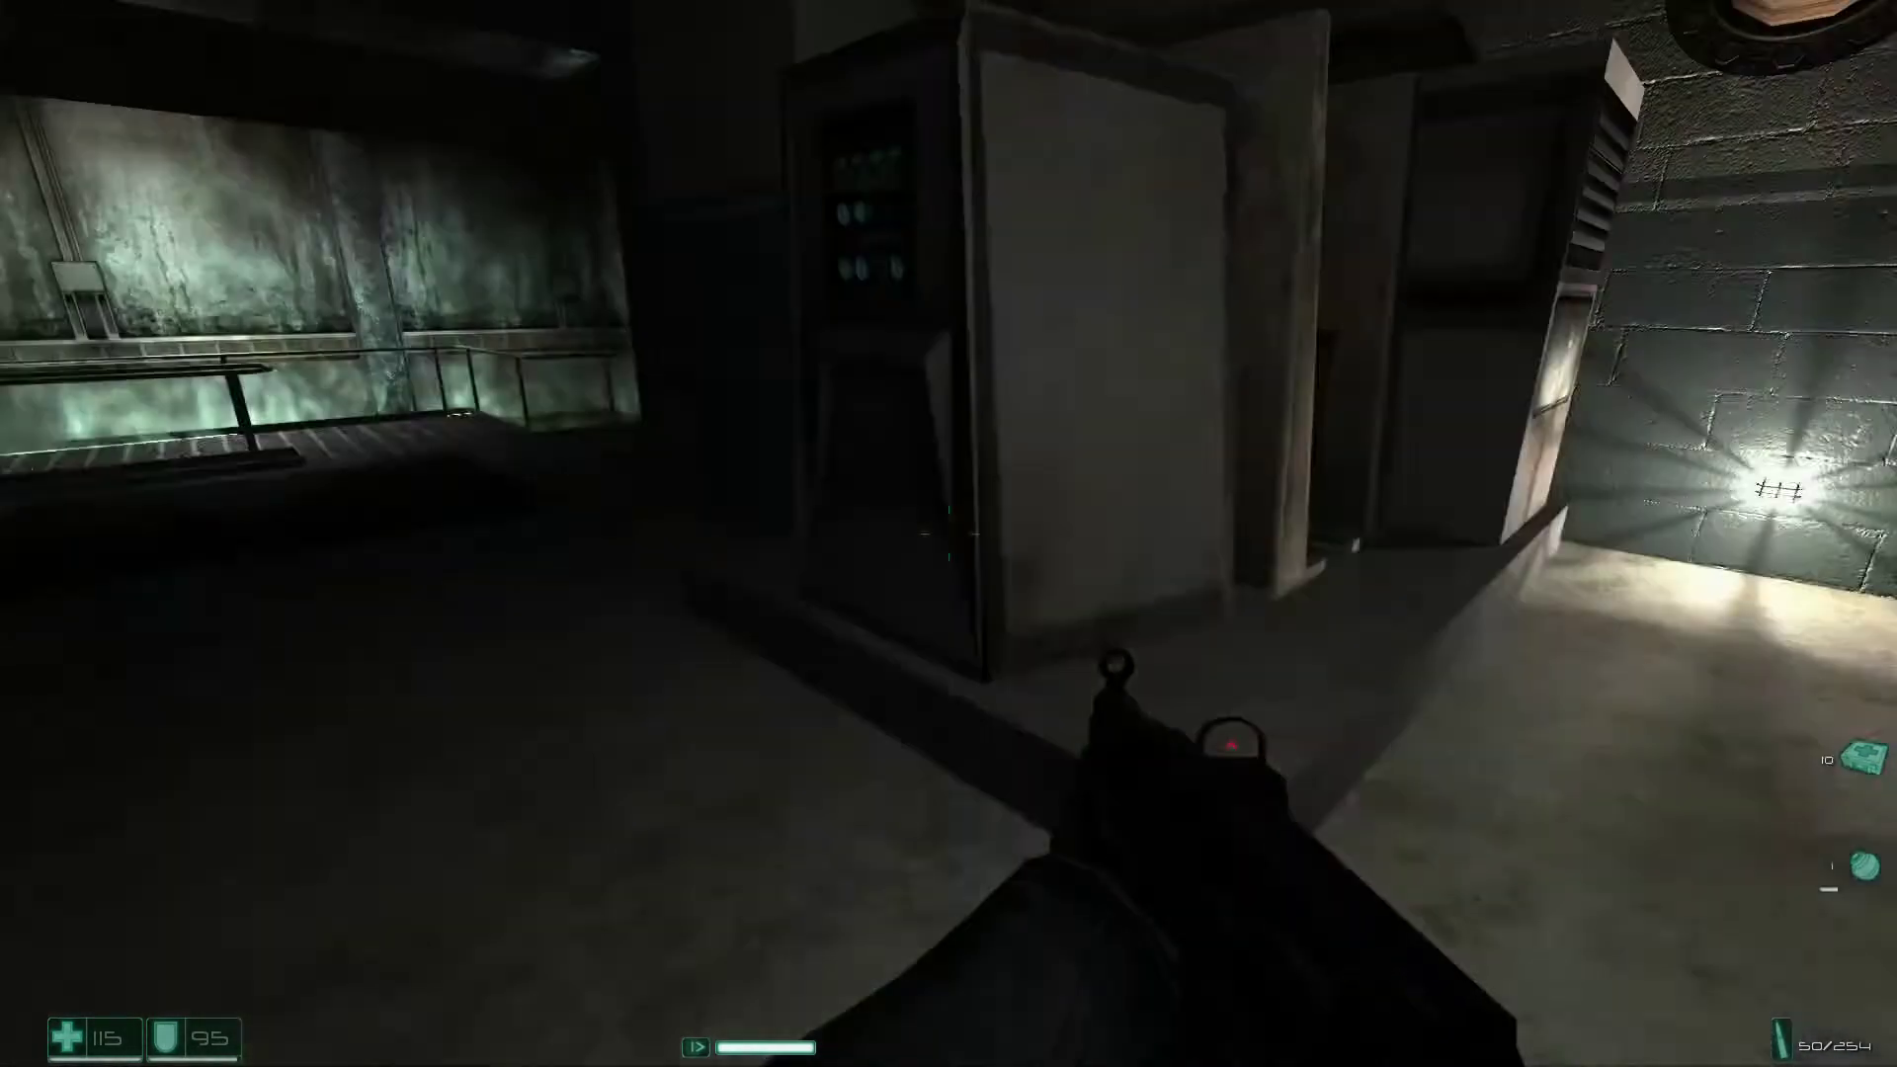
key("w")
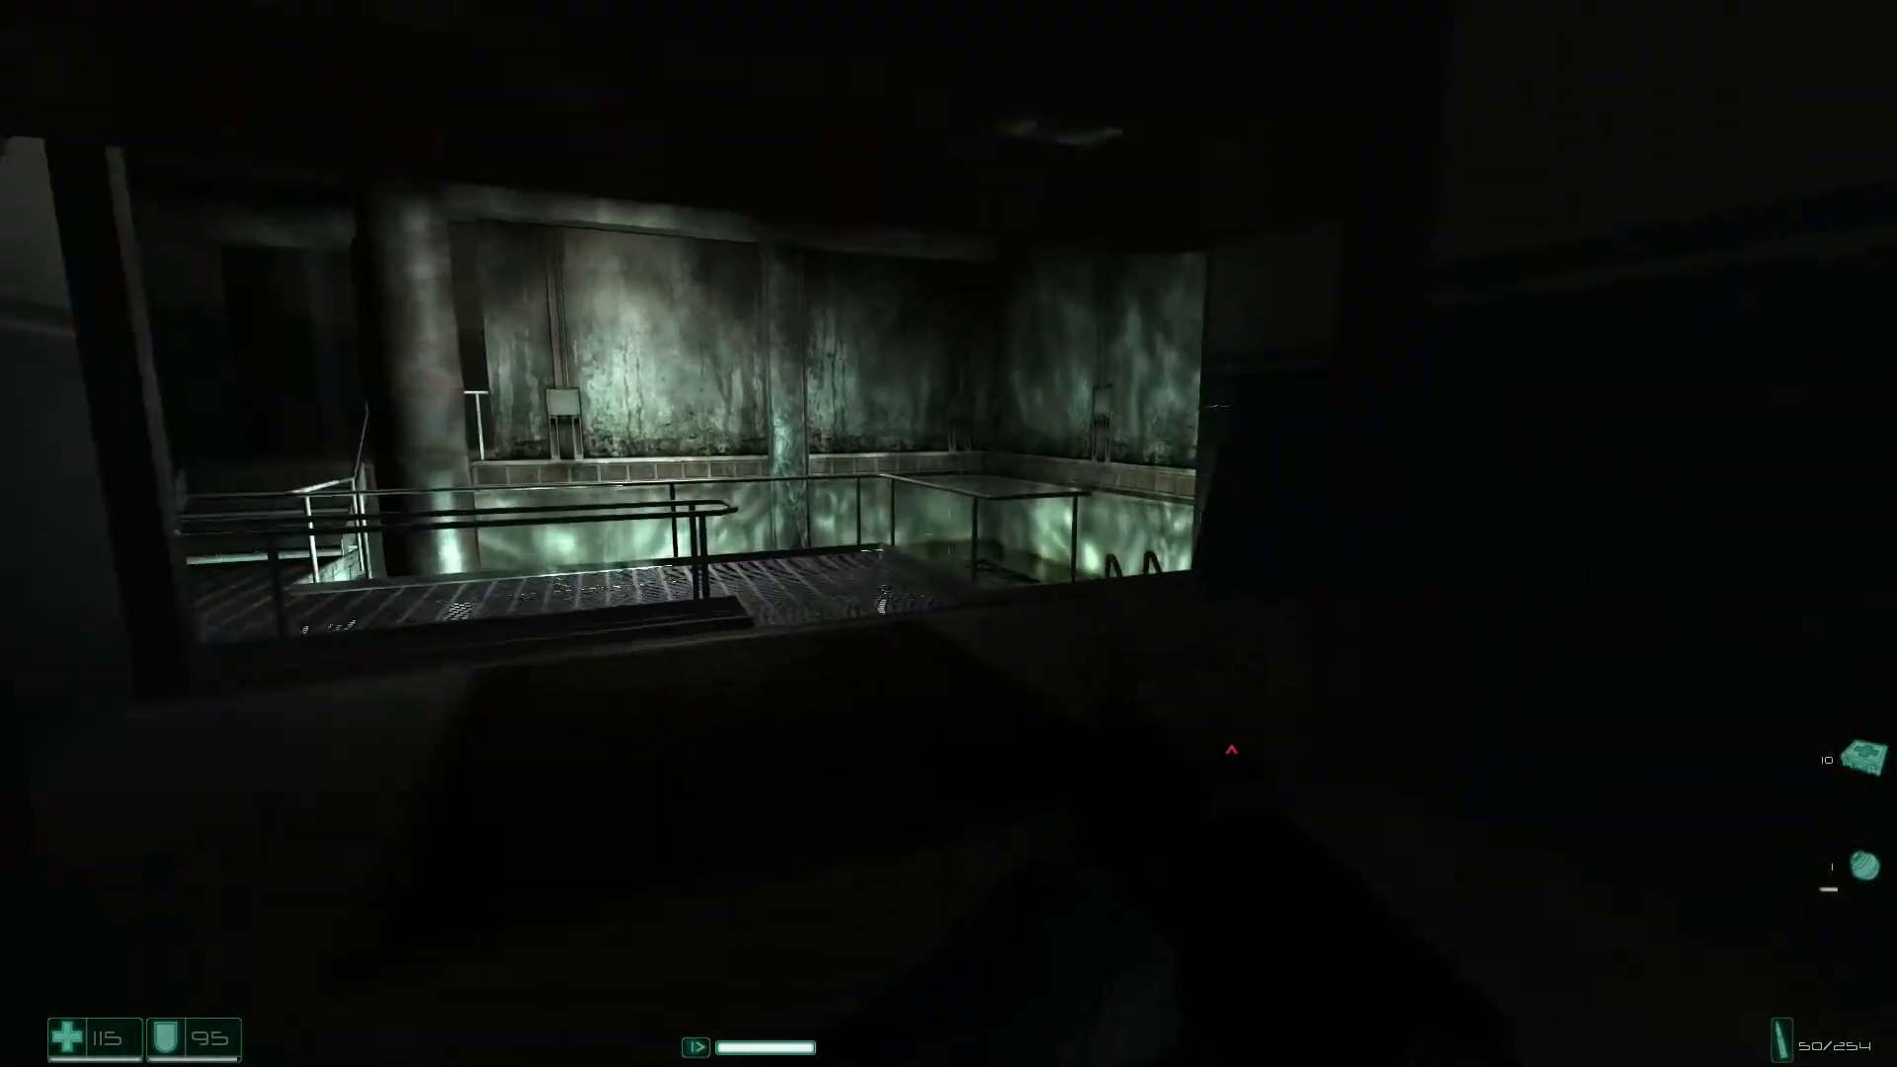
key("w")
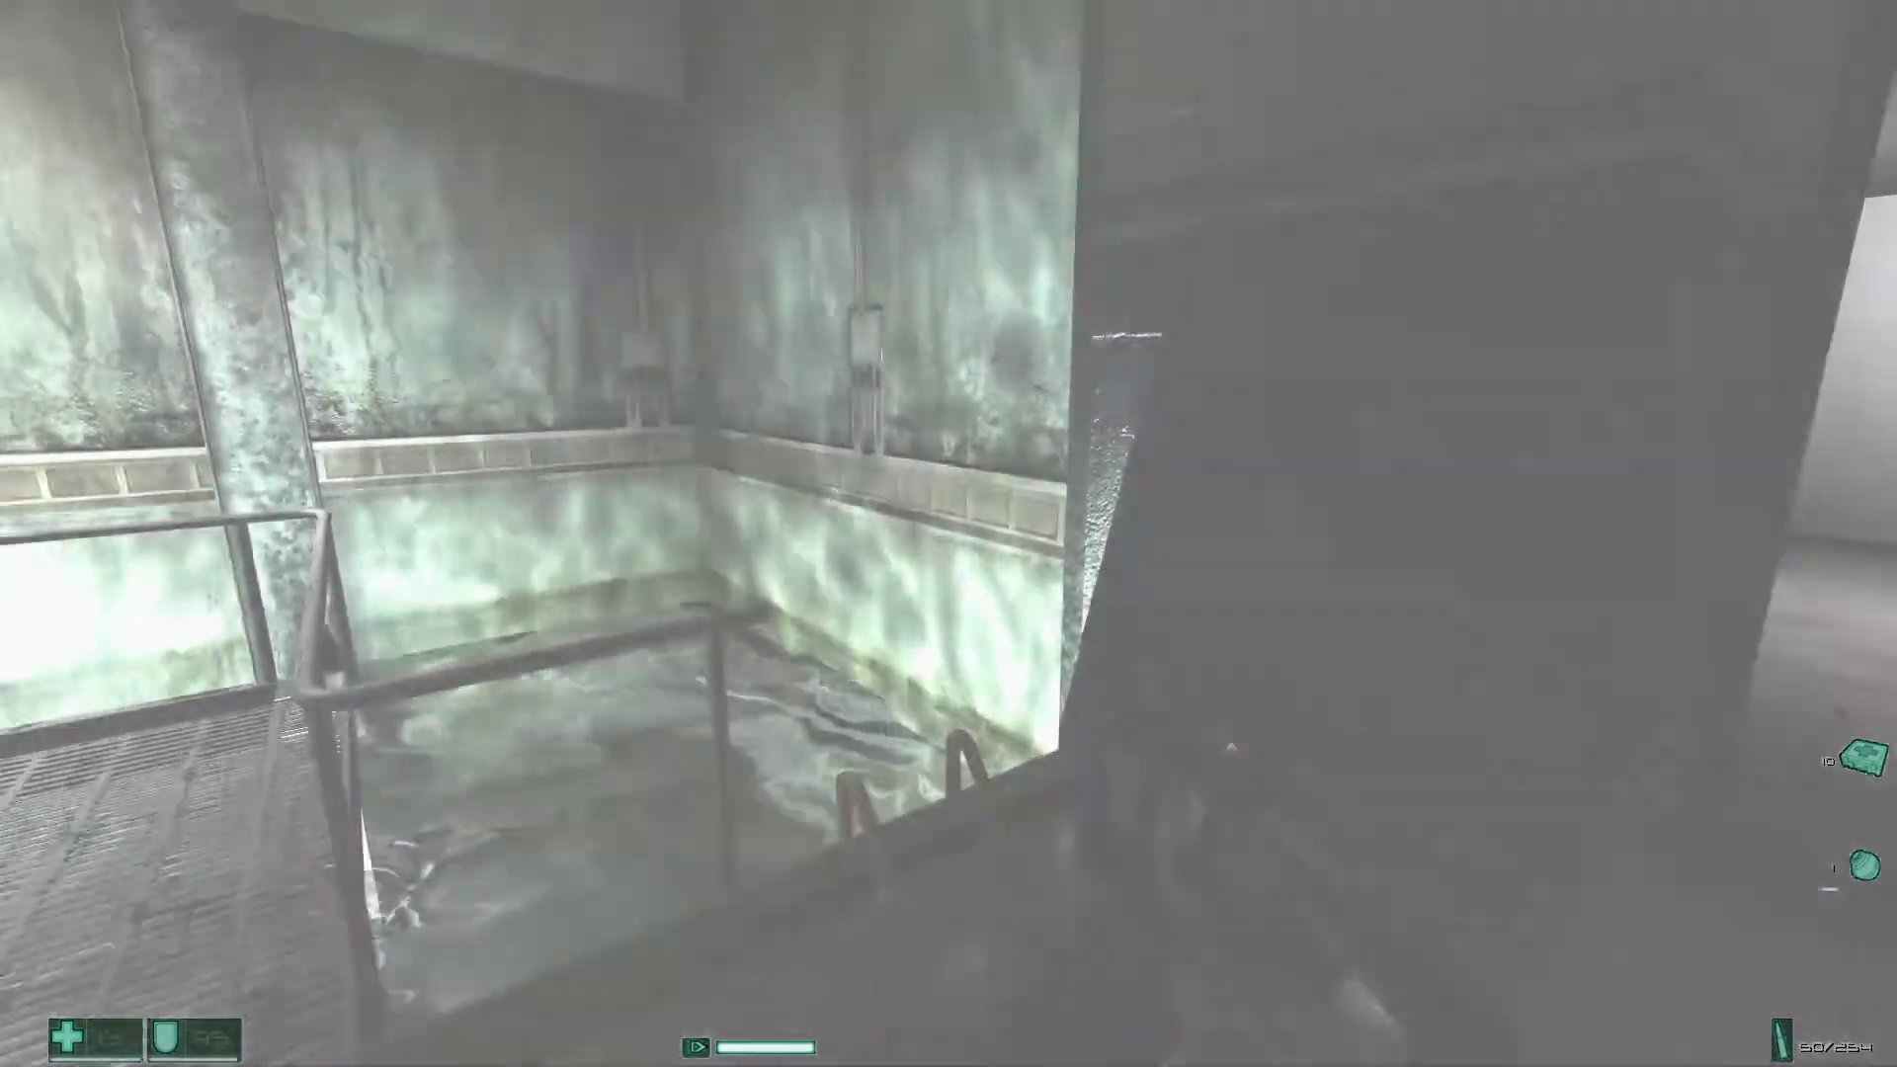
key("w")
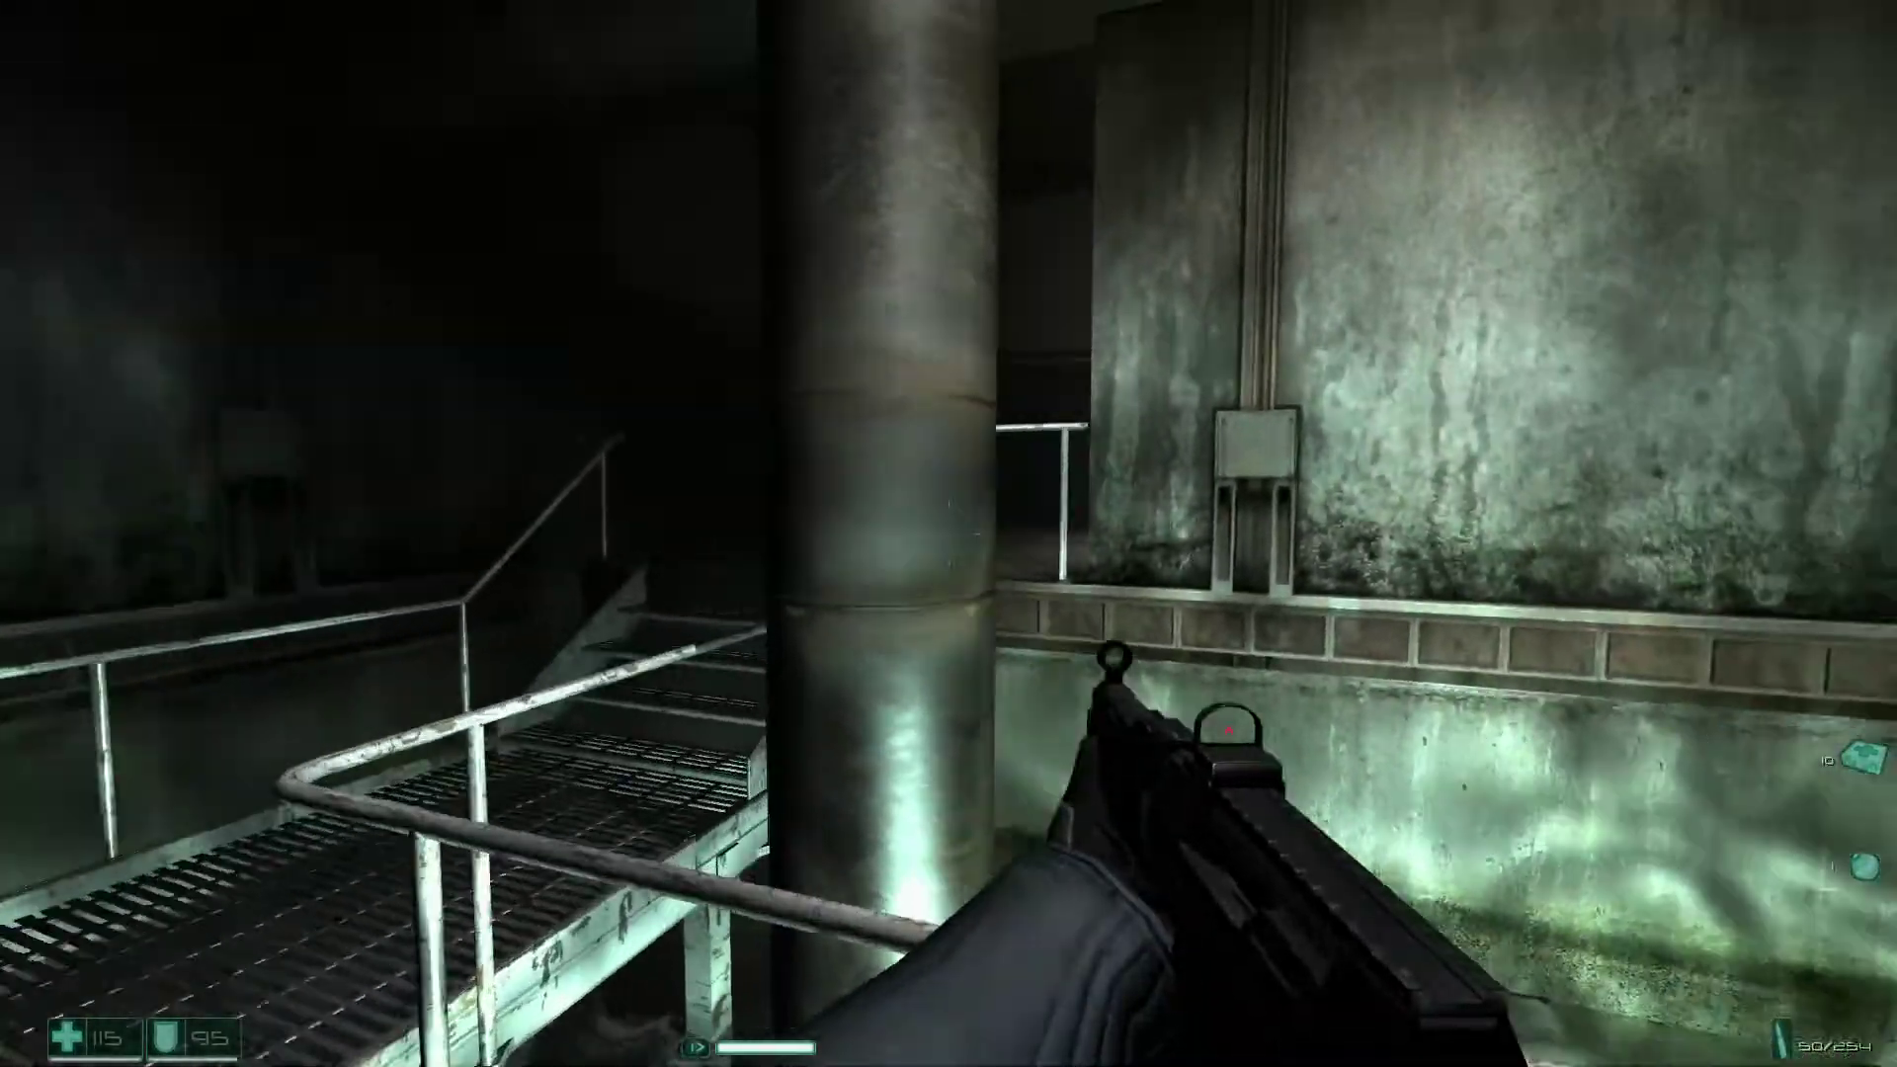
key("w")
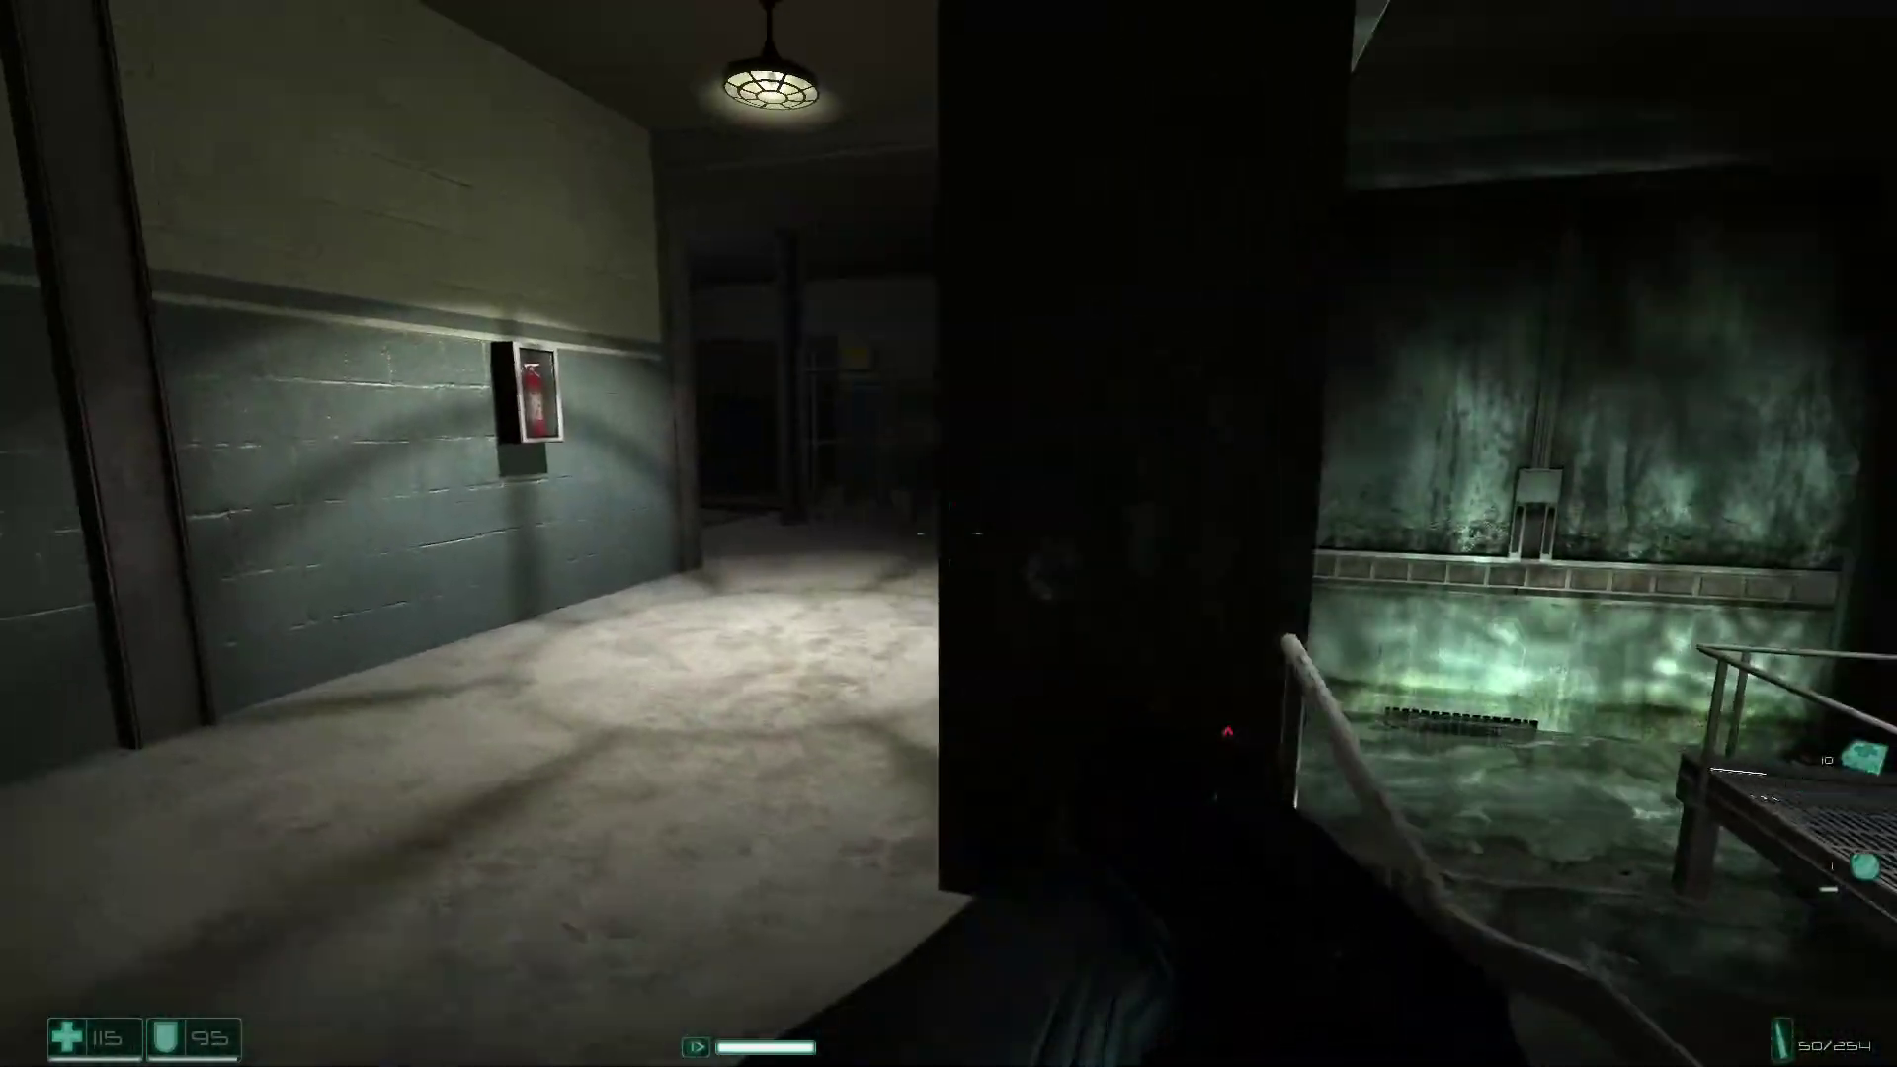
key("w")
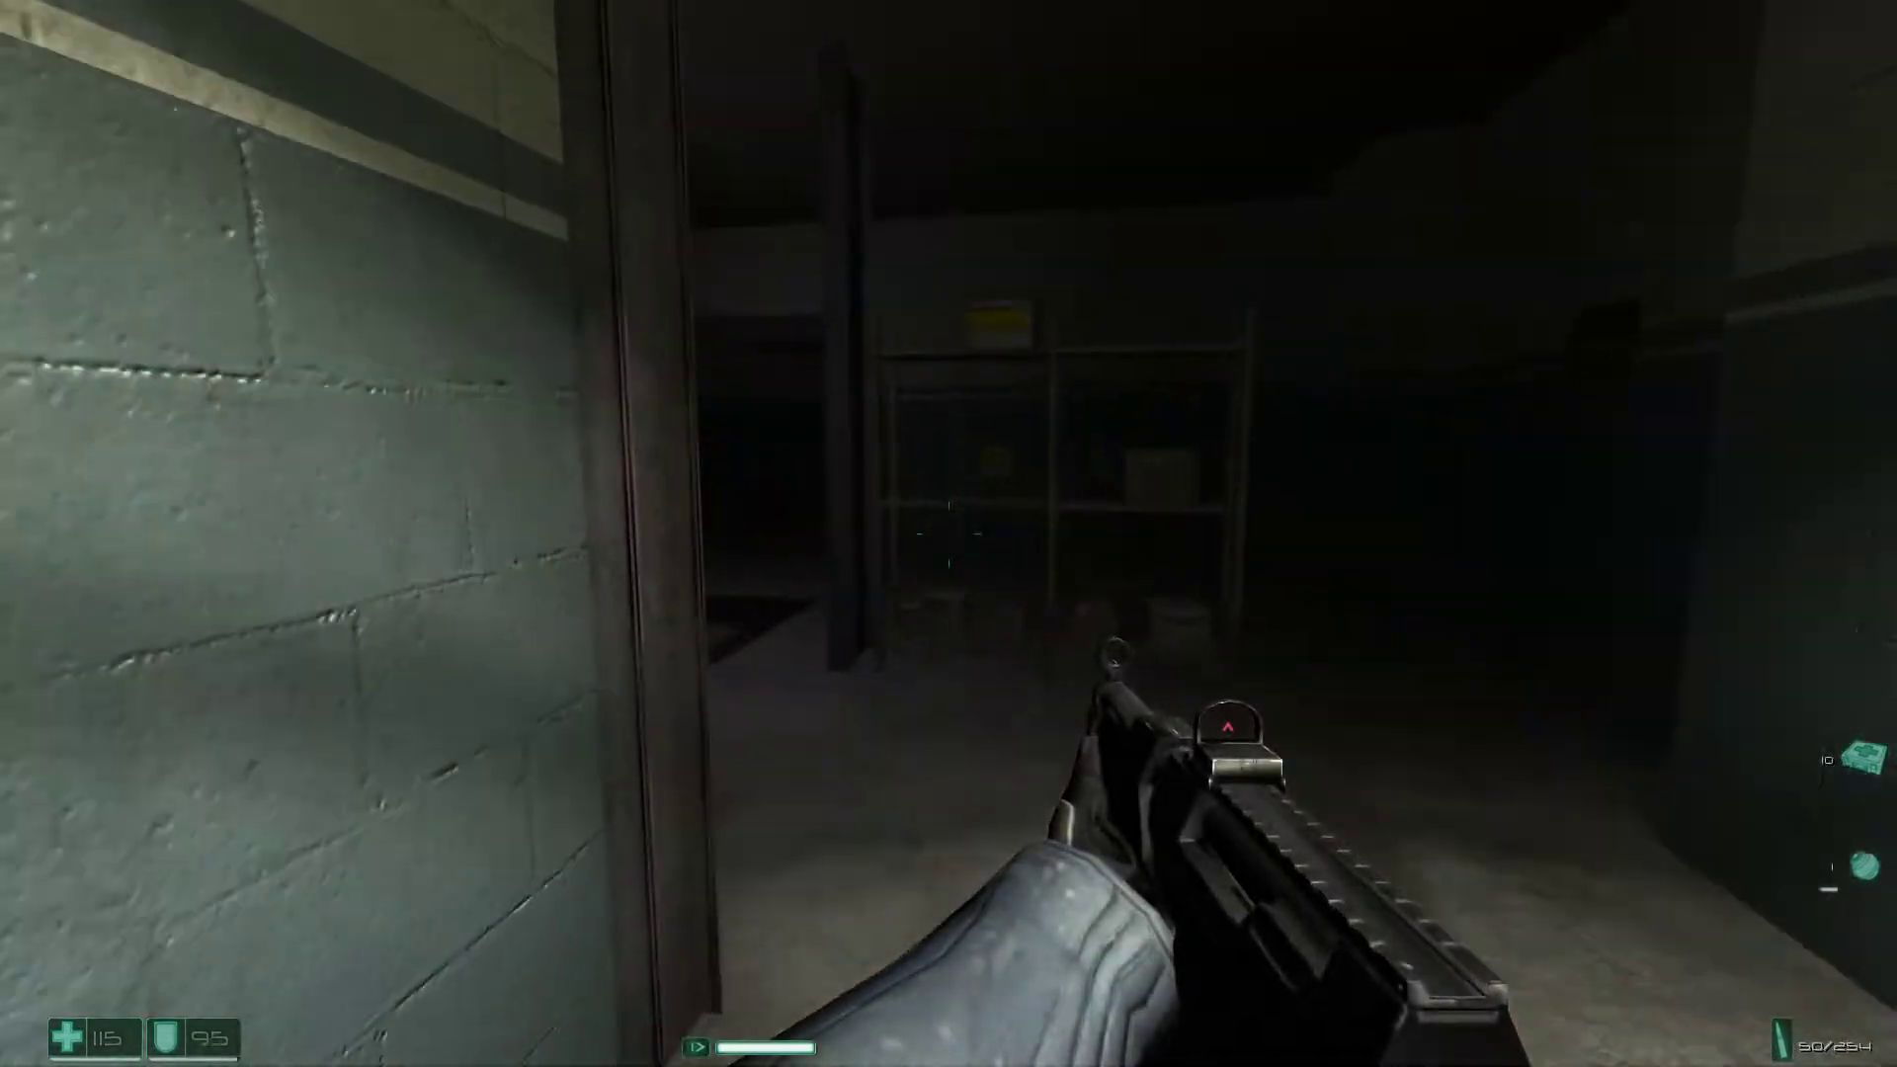
key("w")
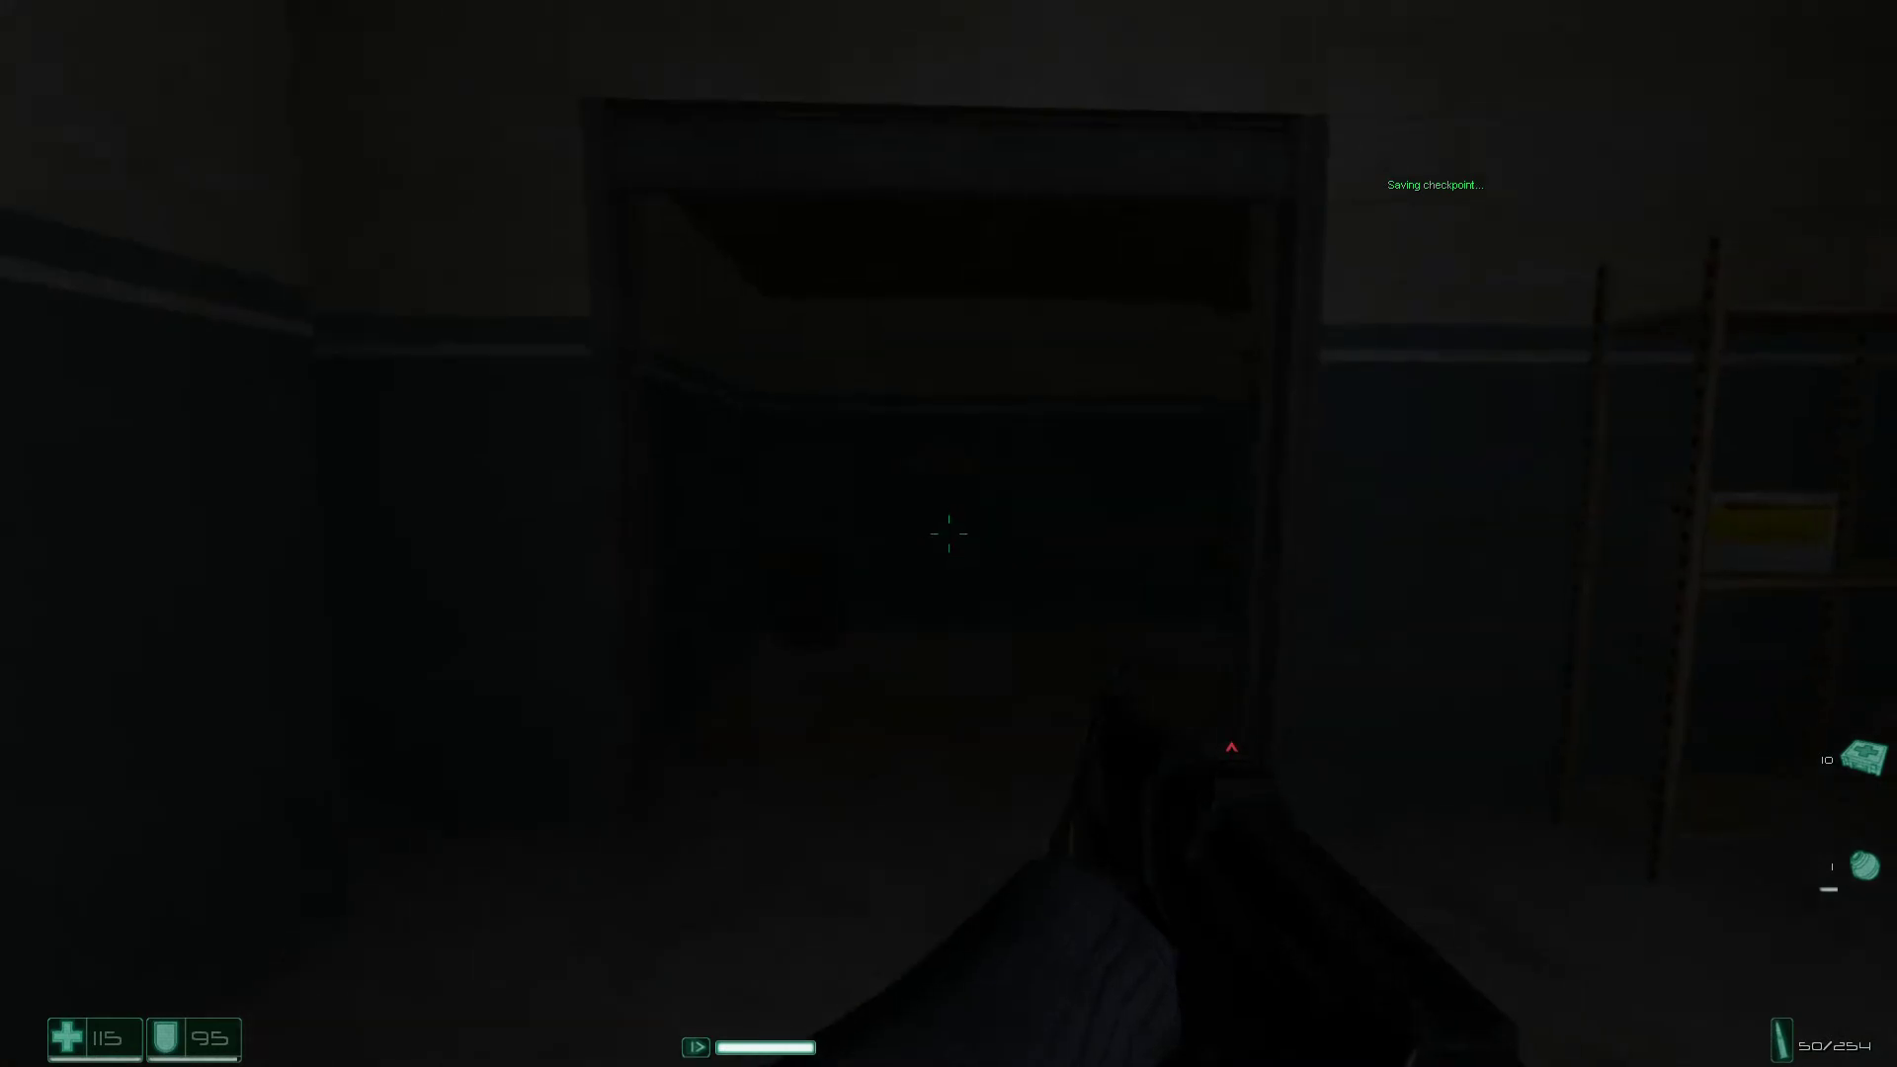
Advance to the wall, take cover, and shoot the enemy on the stairs.
key("w")
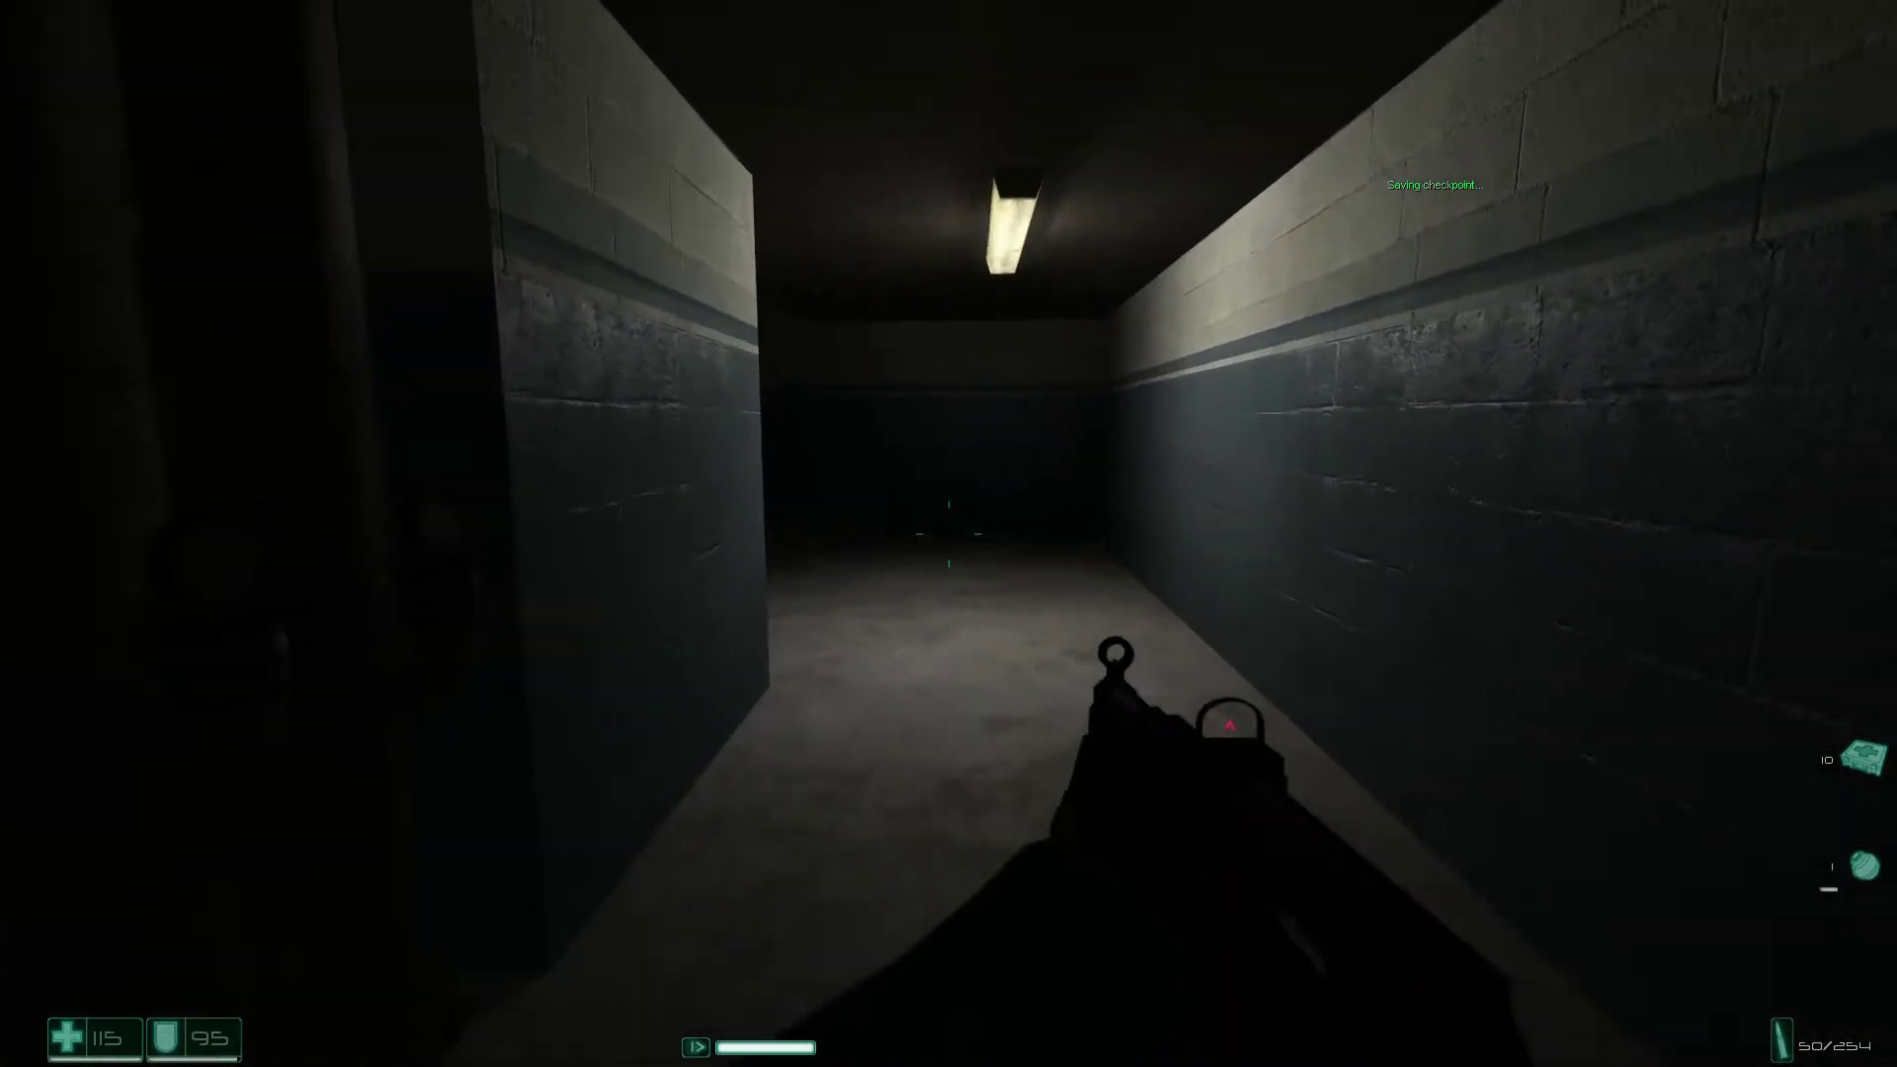
key("d")
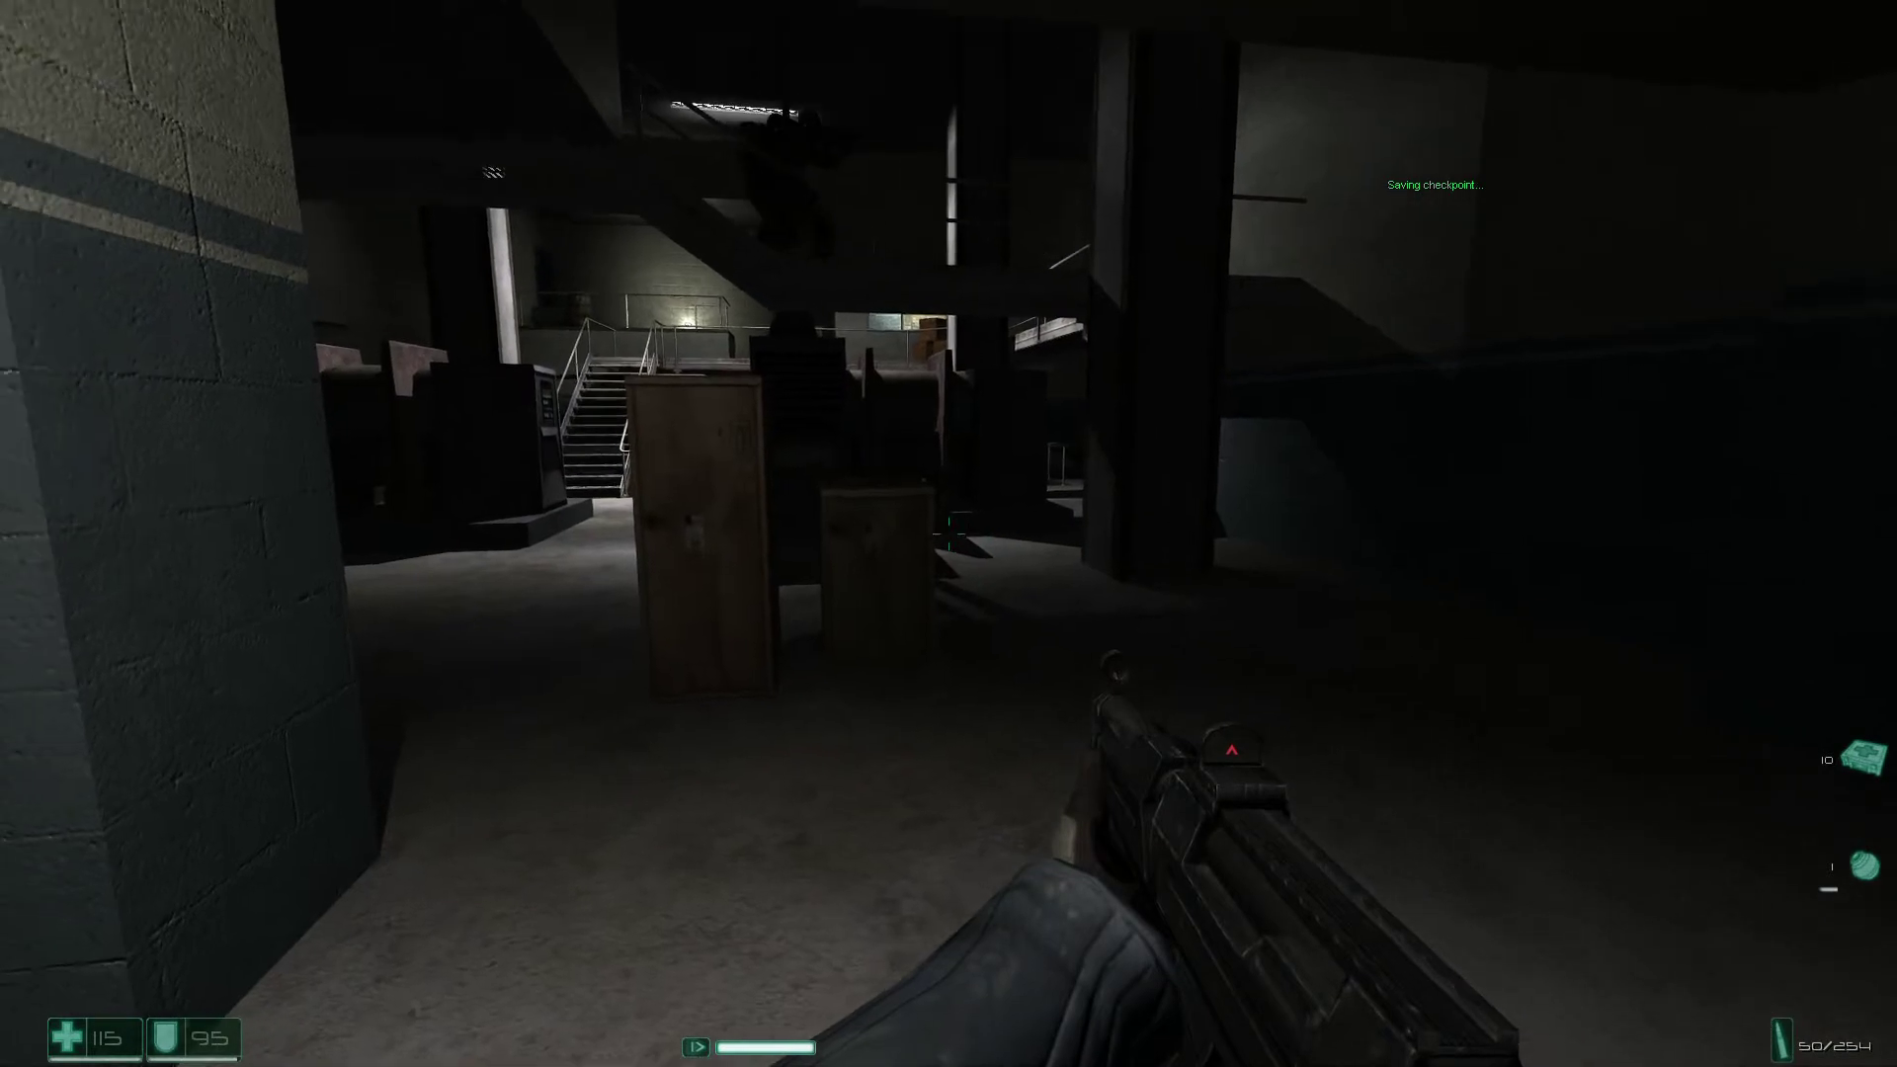
key("a")
left_click(948, 534)
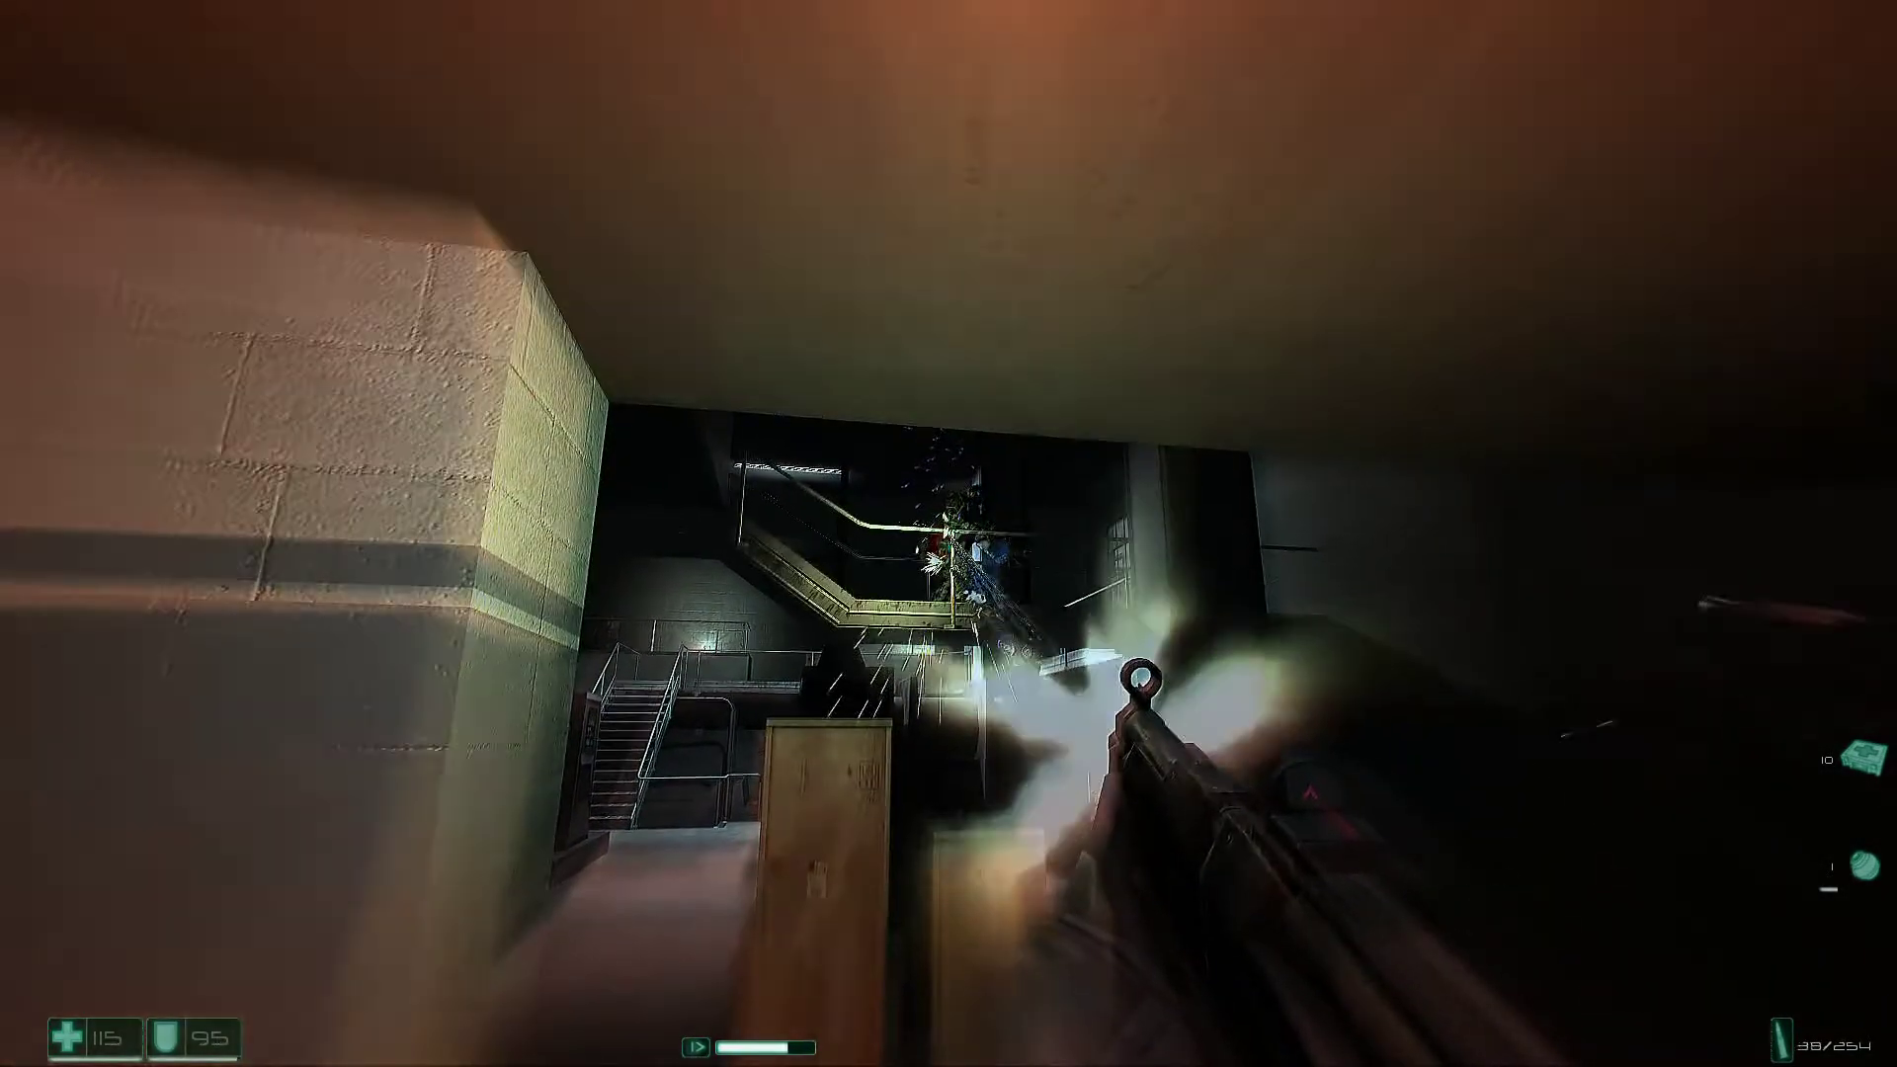
left_click(949, 534)
Move past the crate through the larger room toward the block-walled corridor.
key("w")
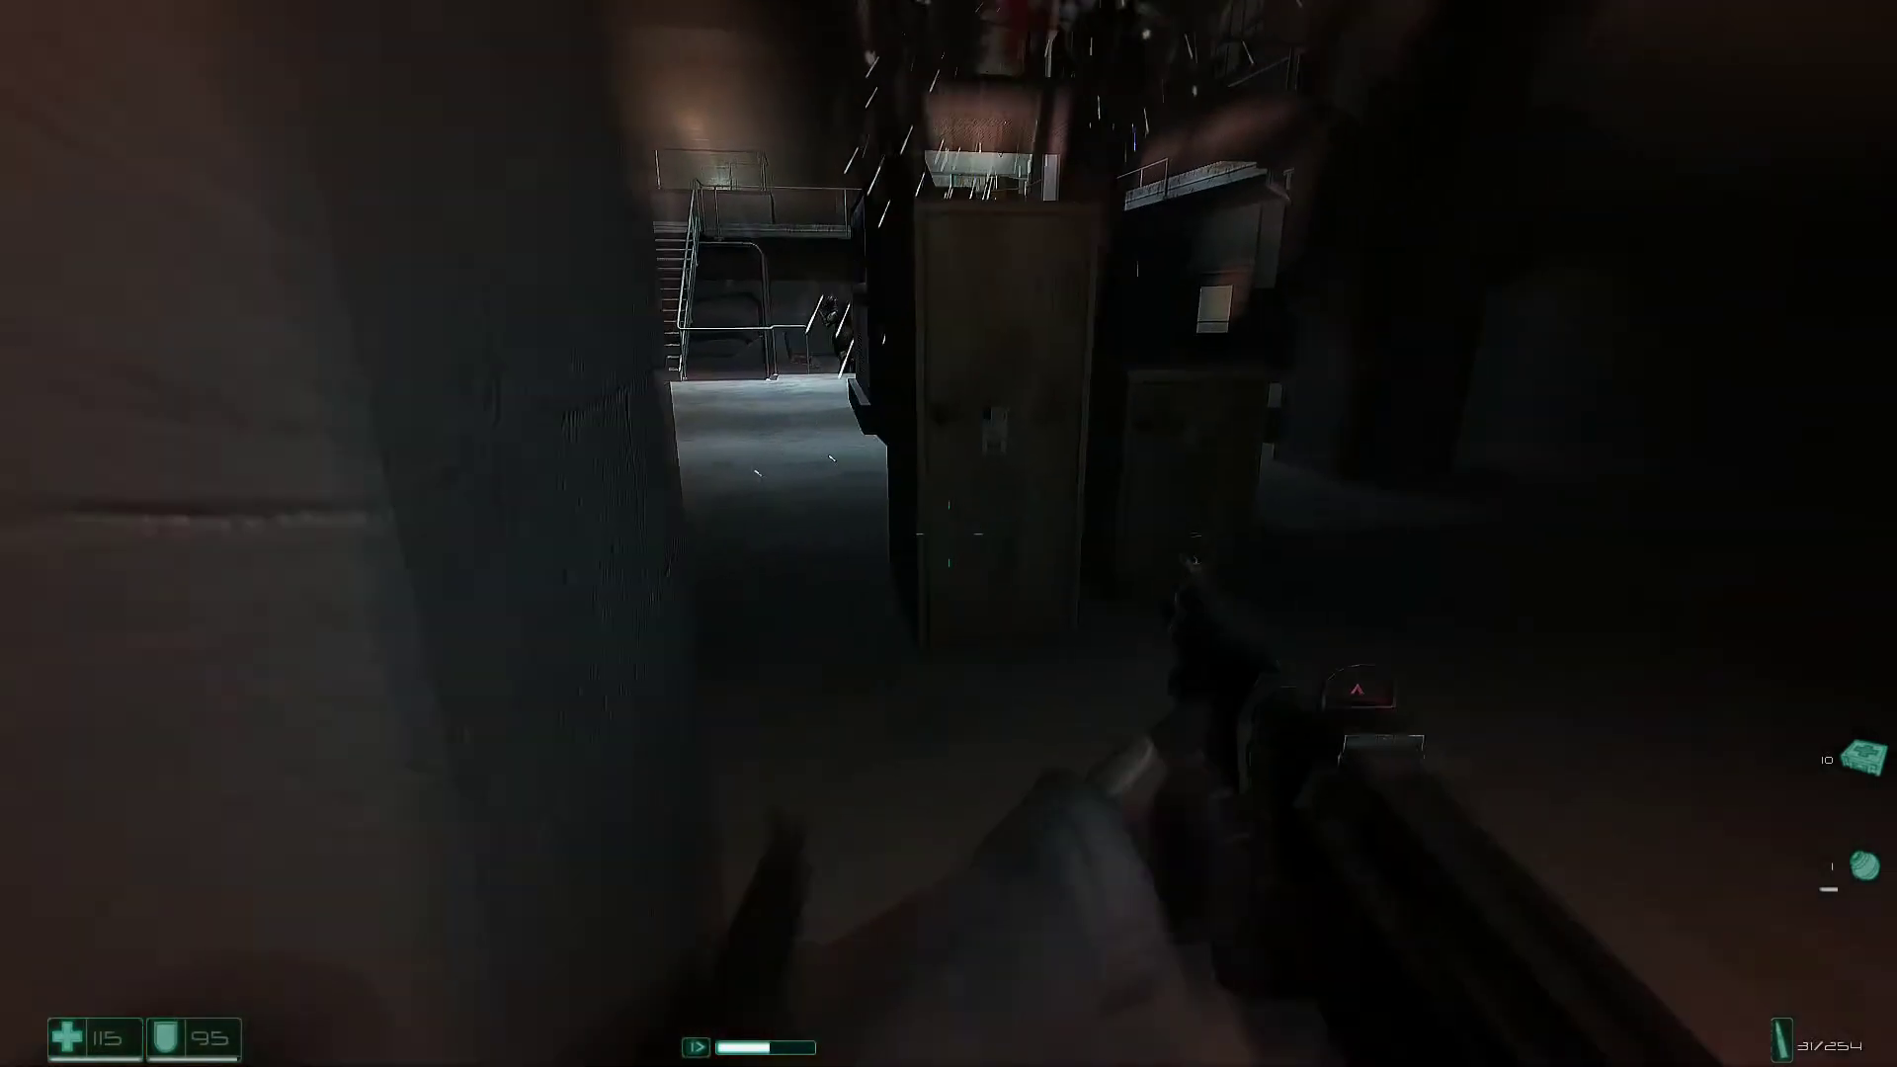
key("w")
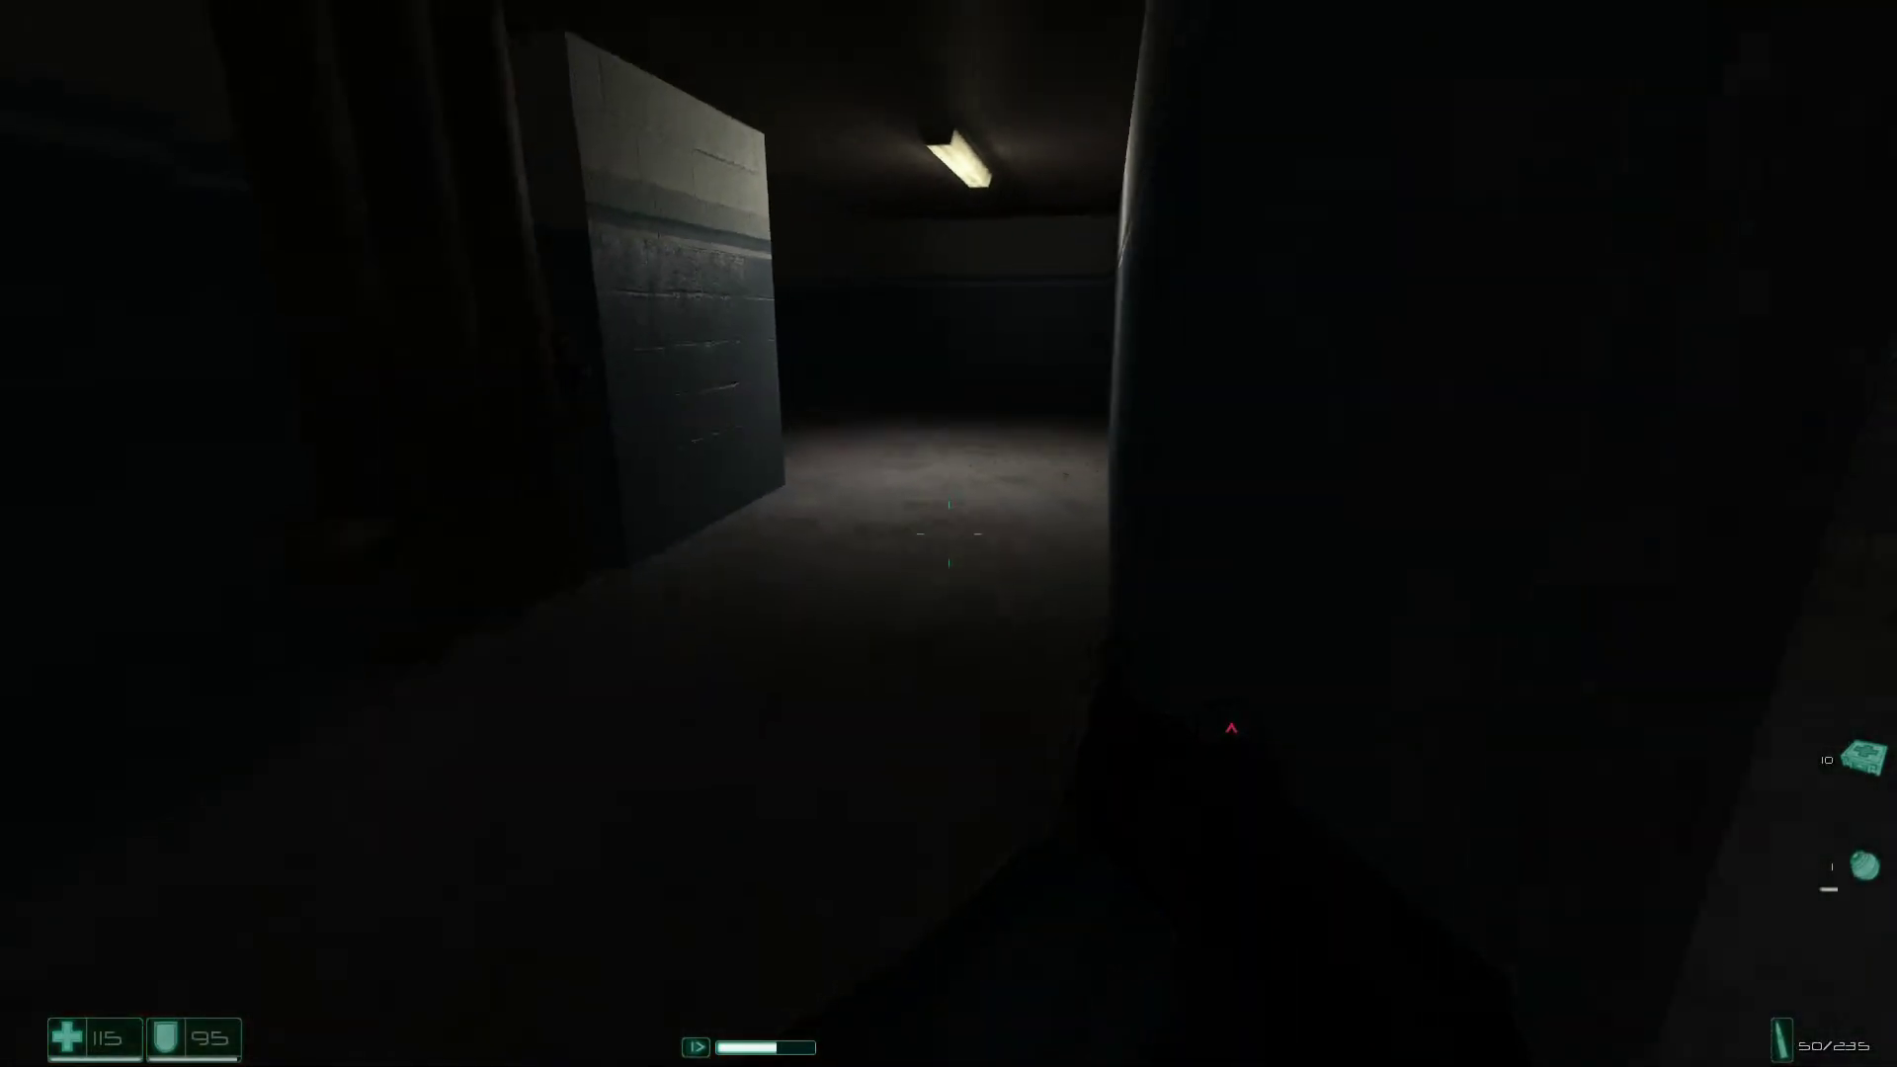
key("w")
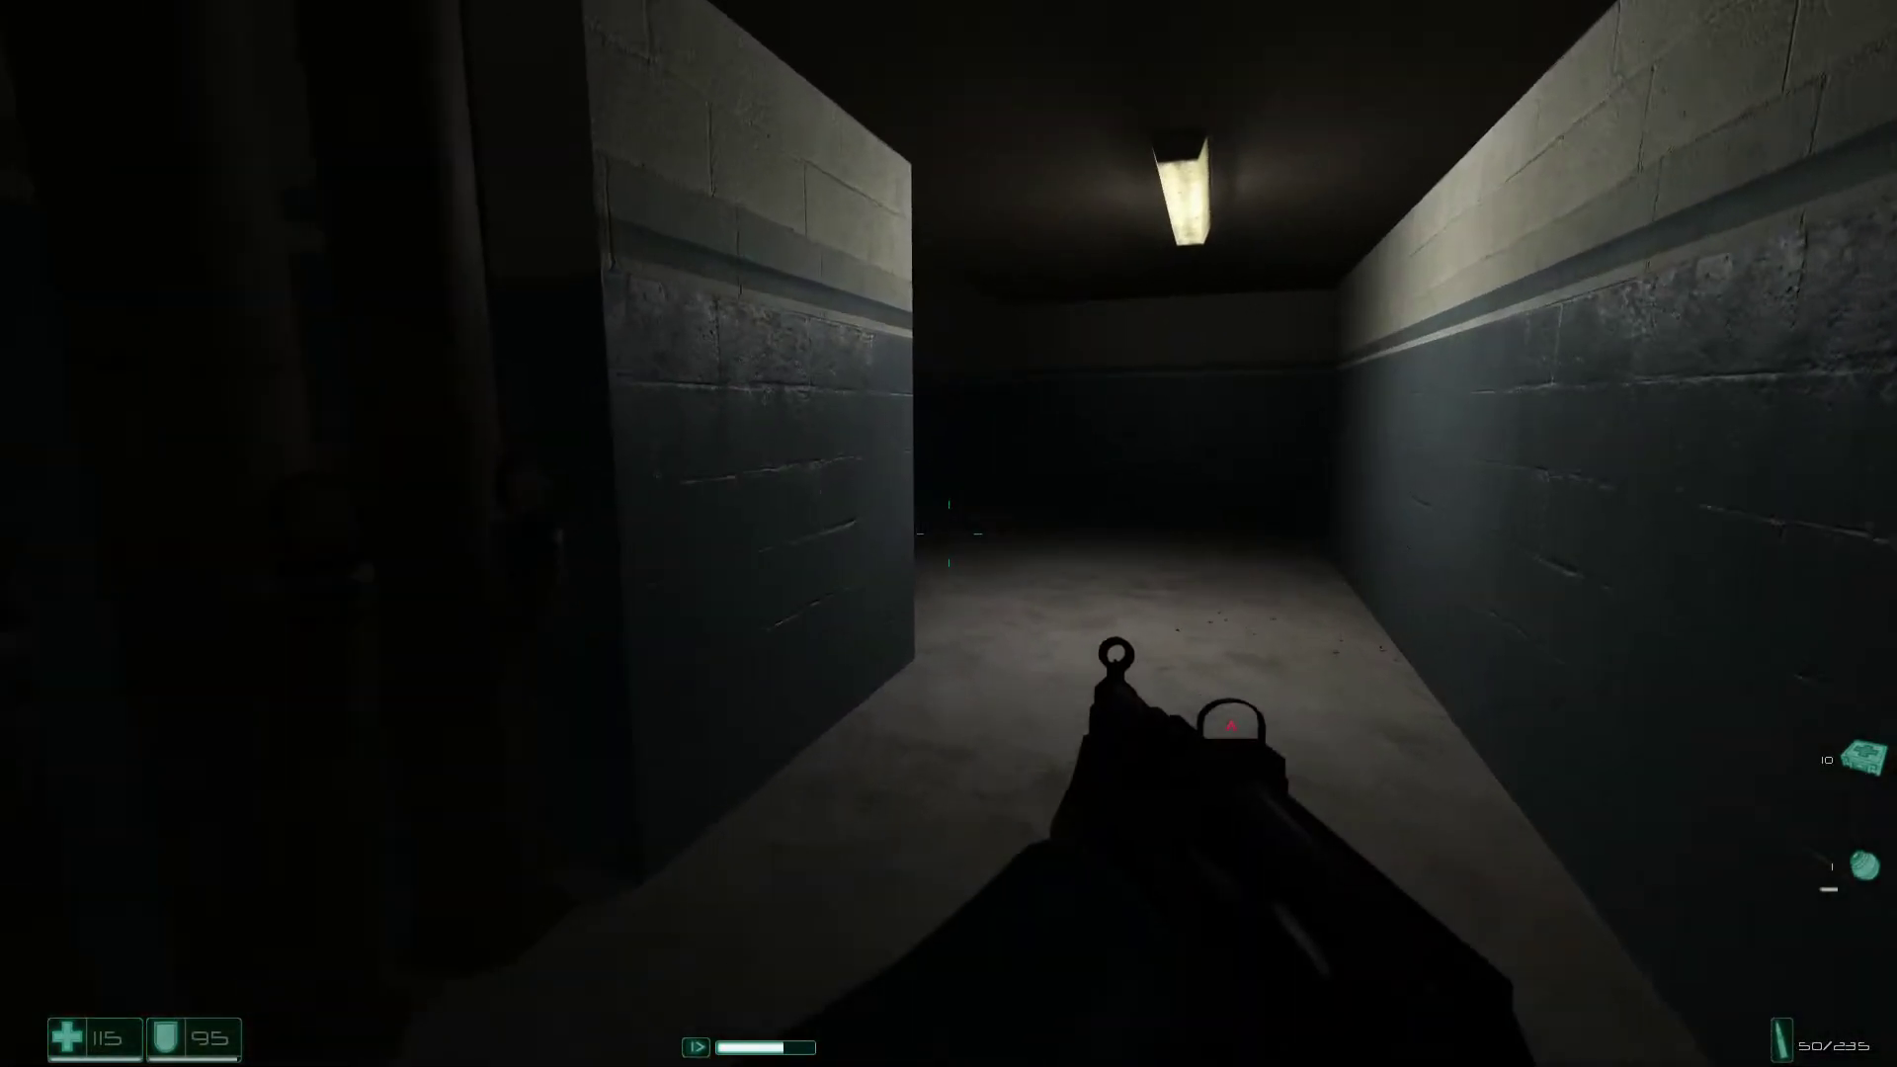
key("w")
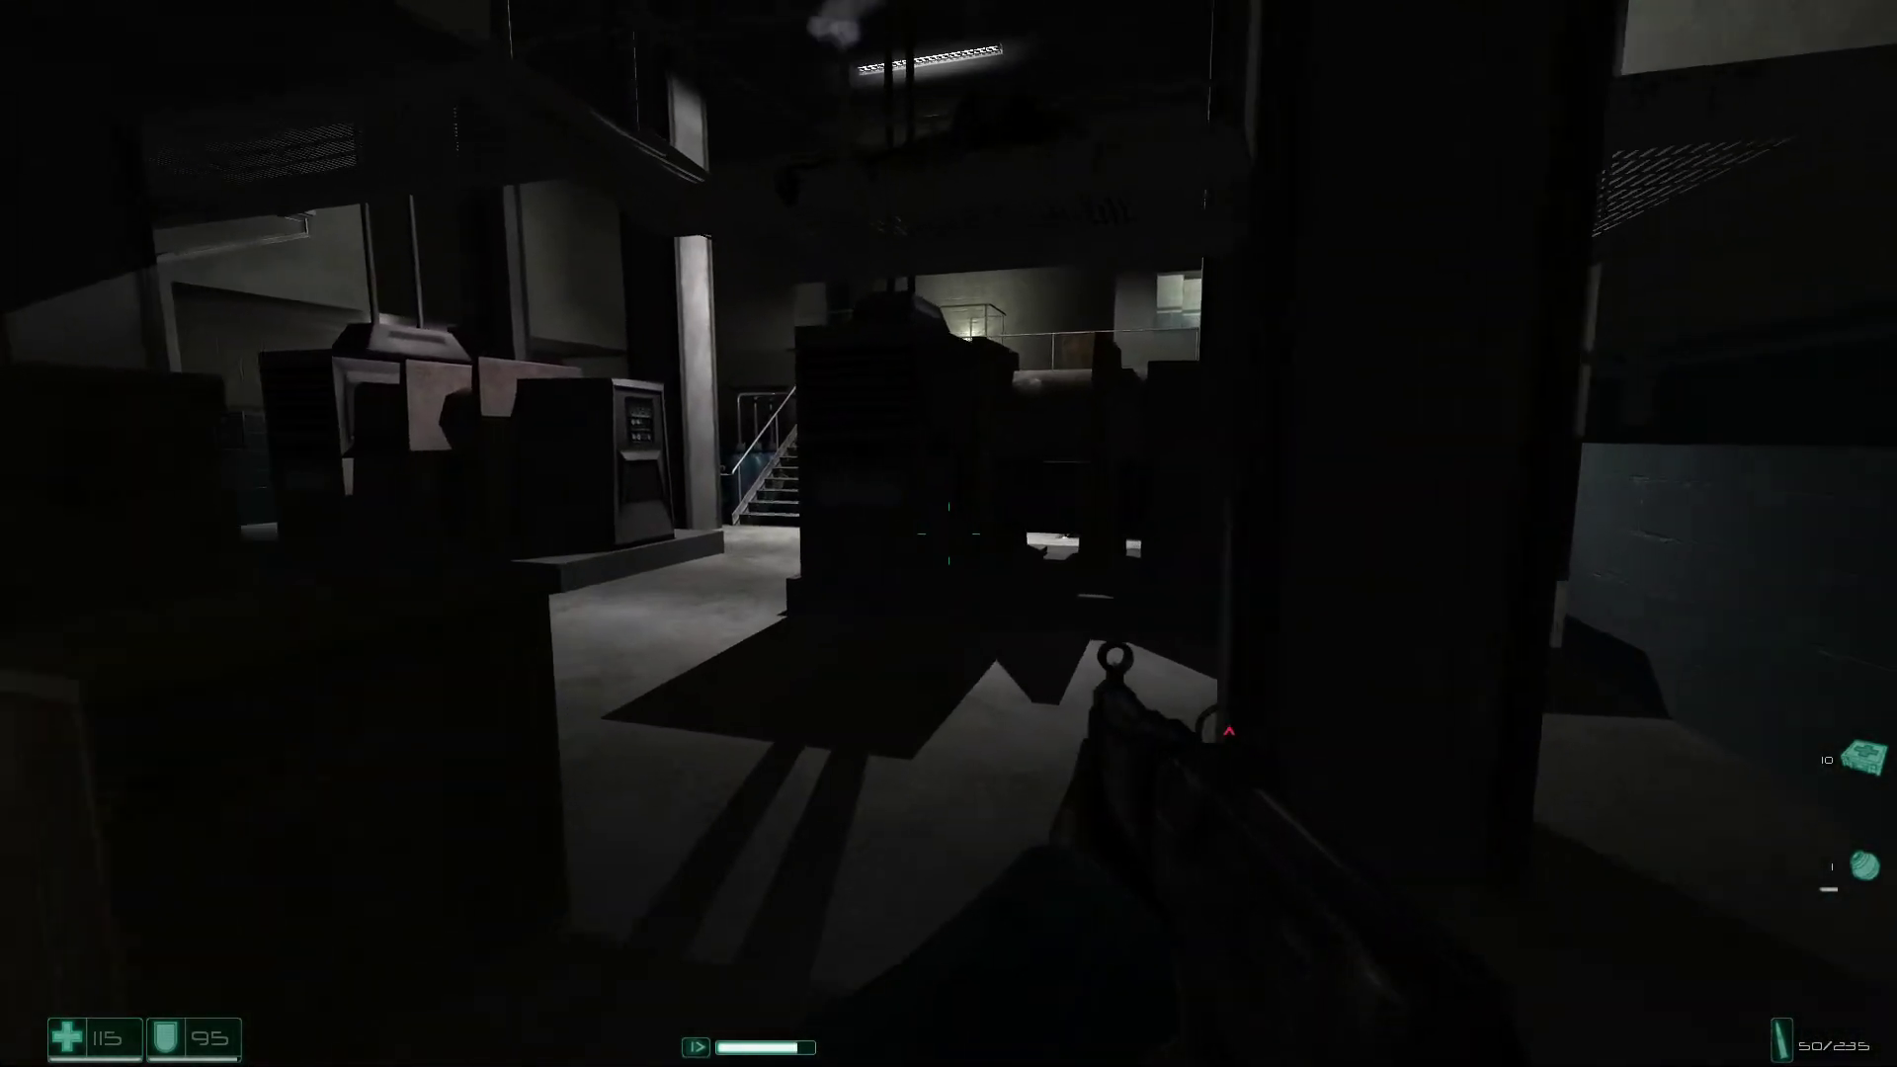
key("a")
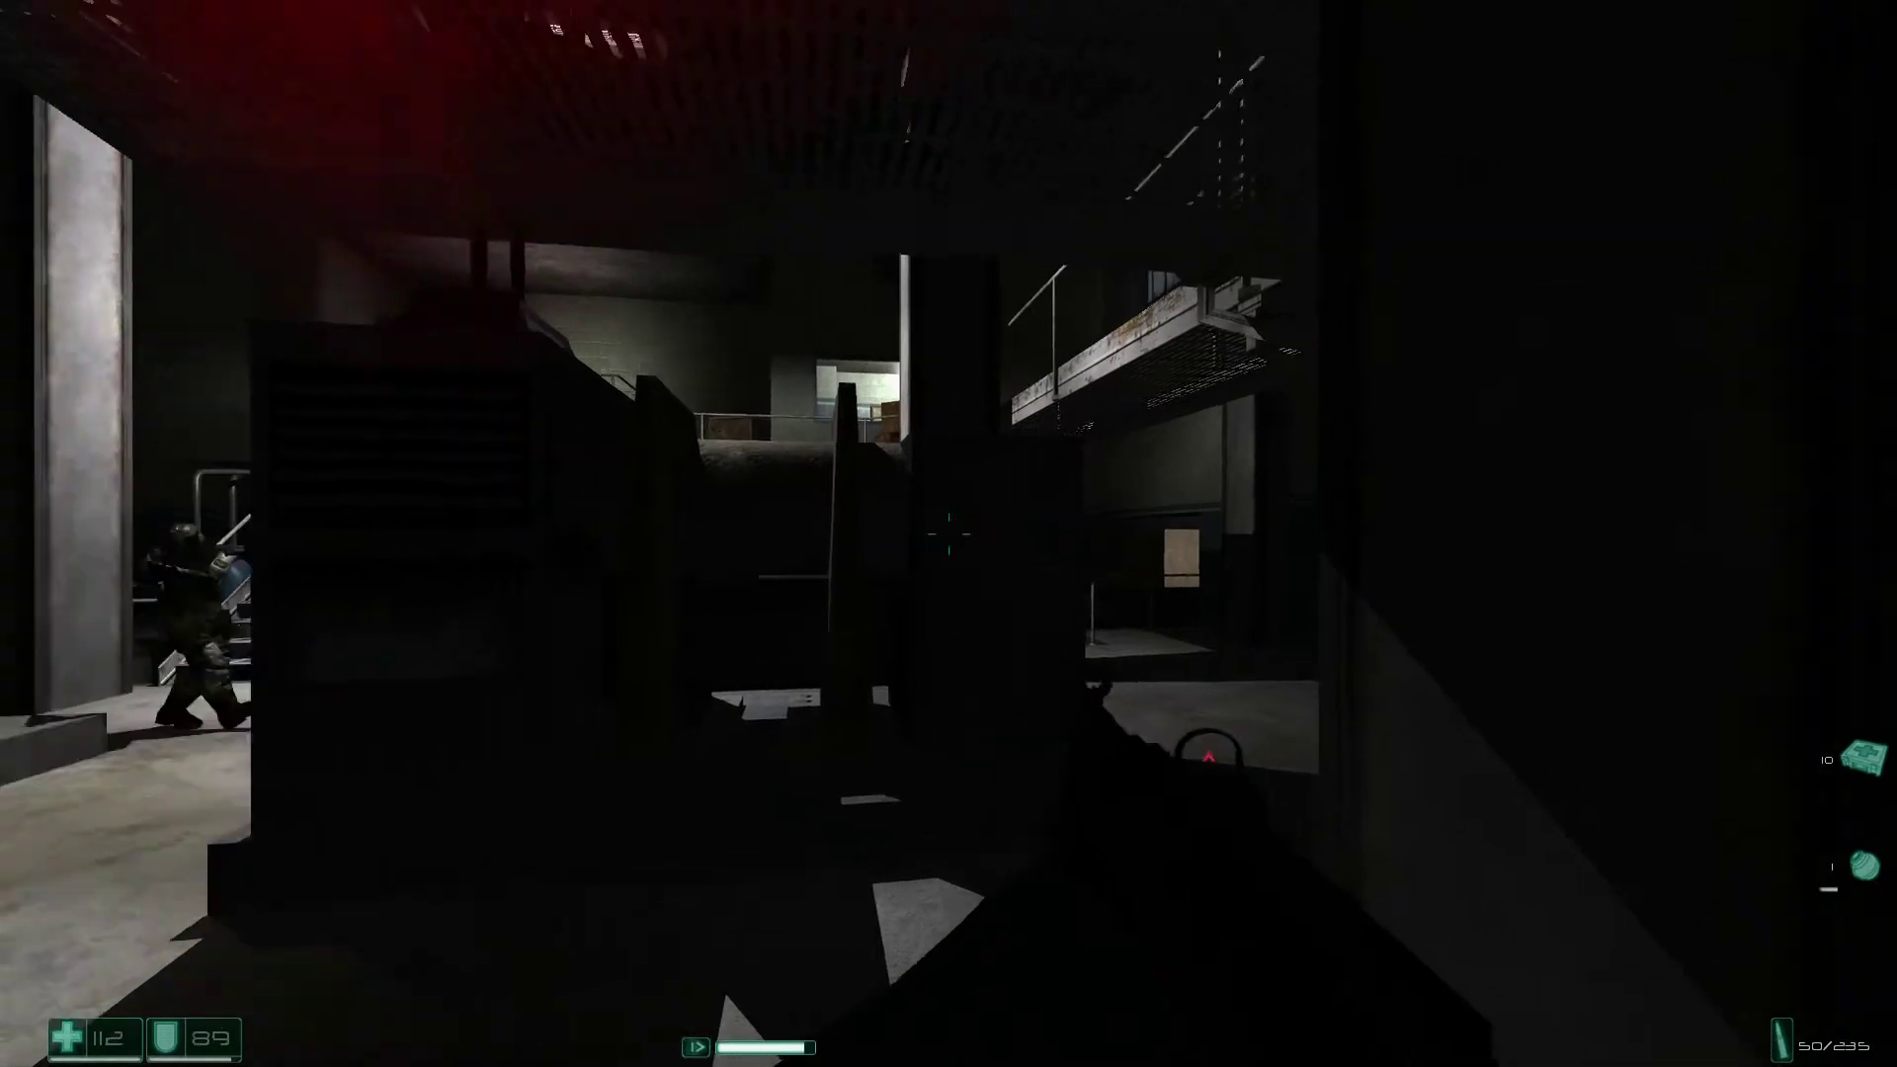
key("a")
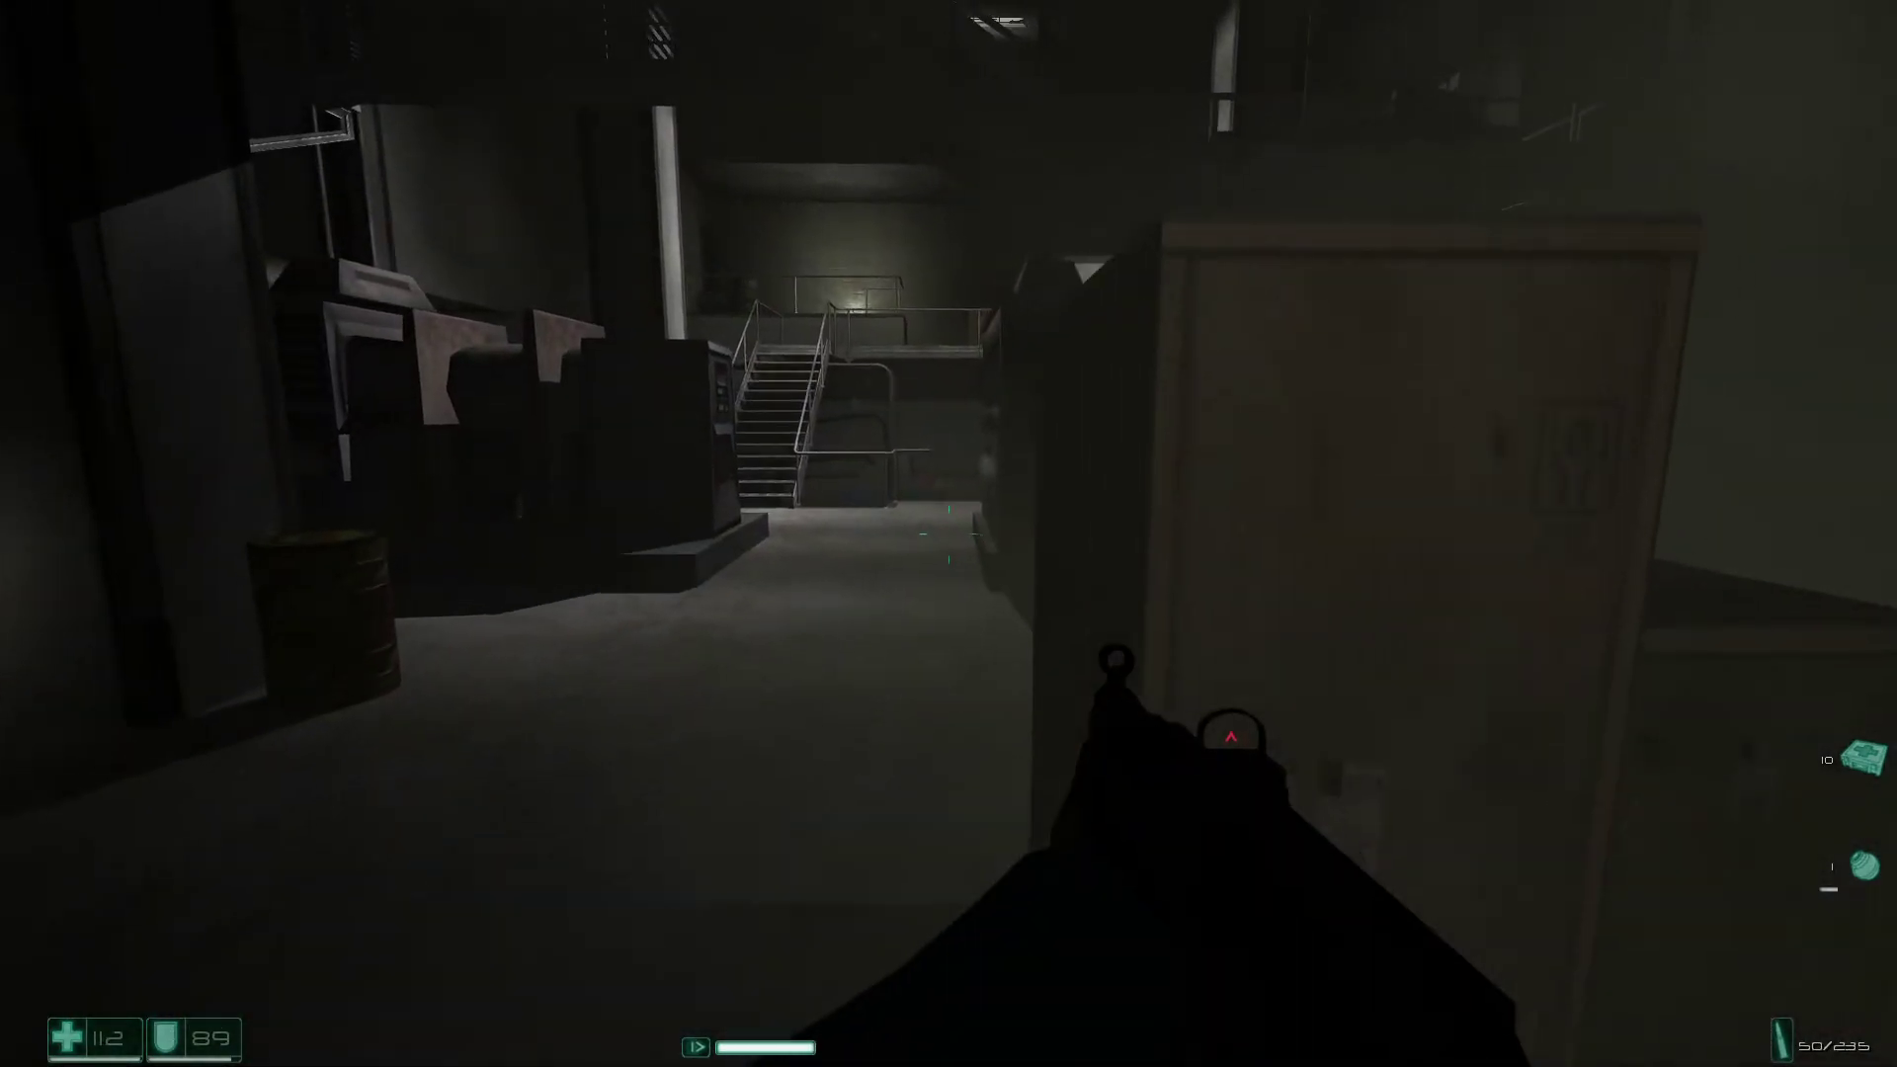
key("w")
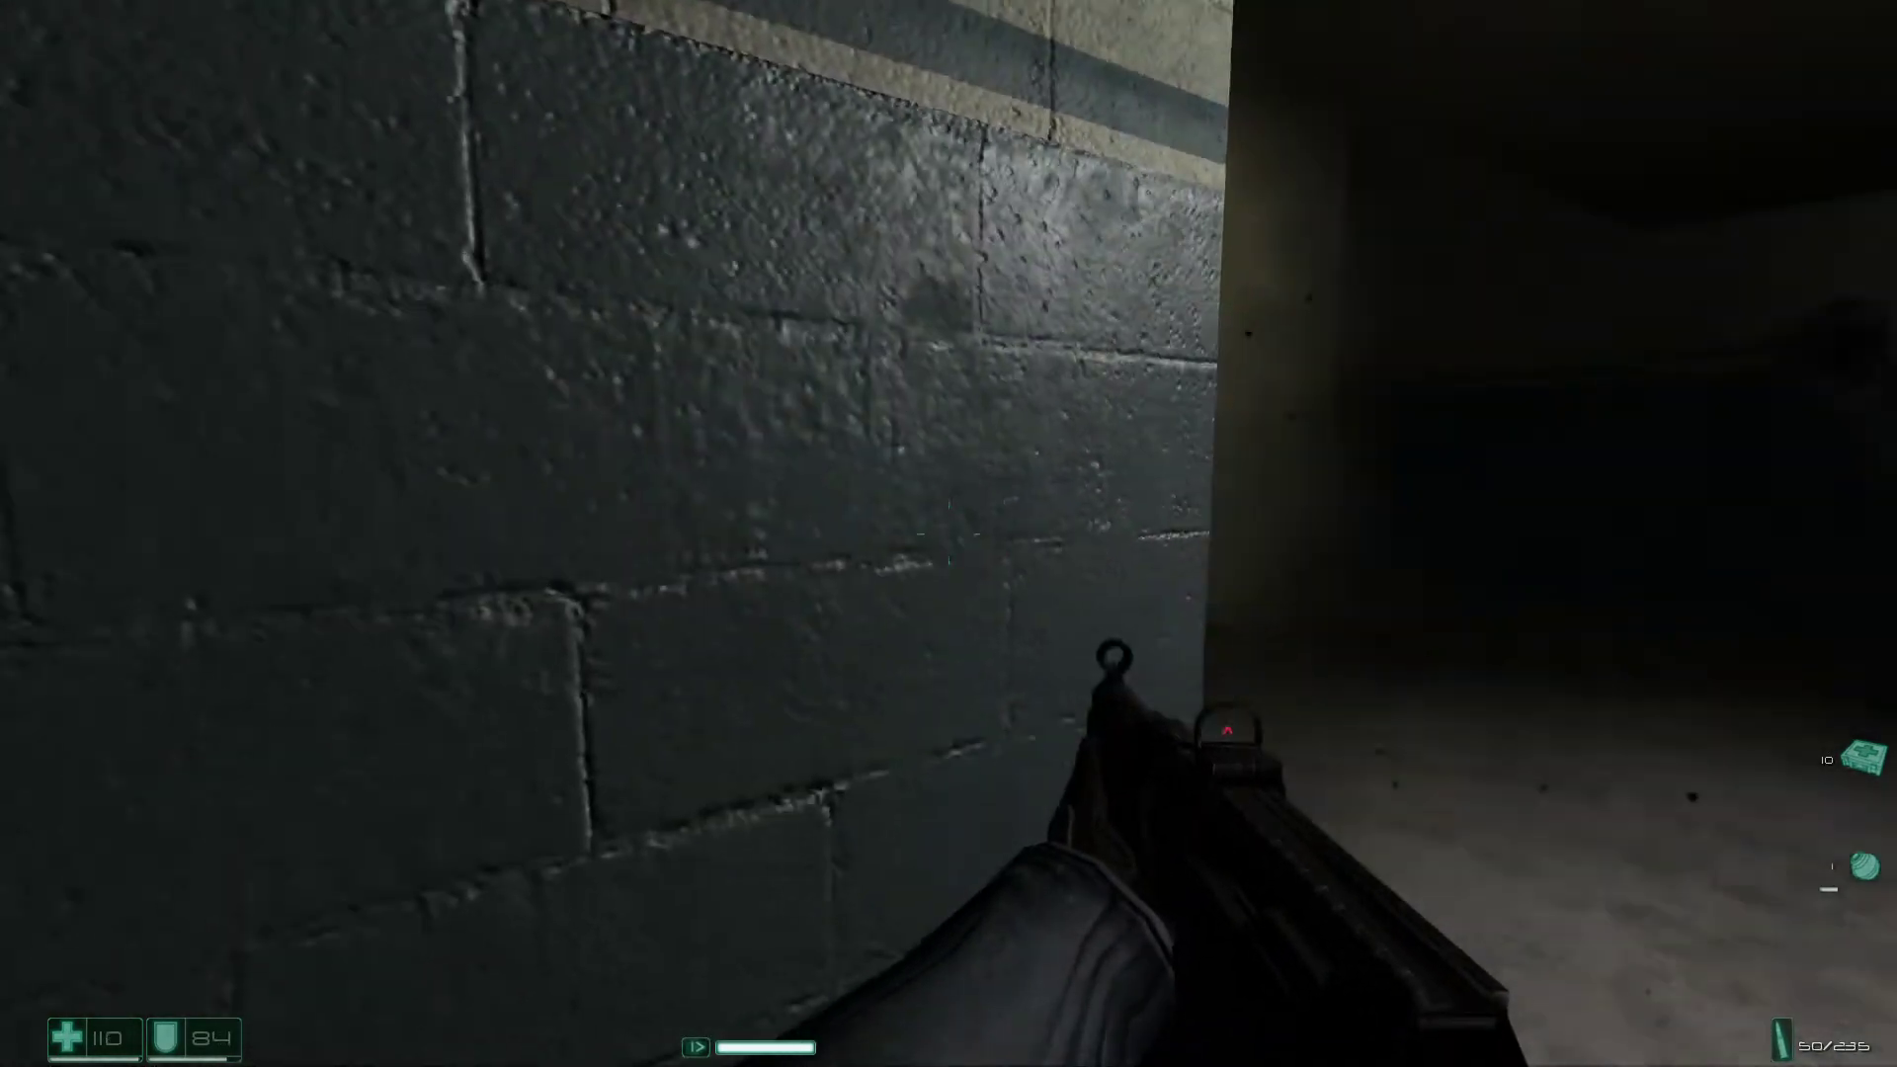
Walk along the lit block-walled corridor and around its corner to the hall.
key("w")
key("s")
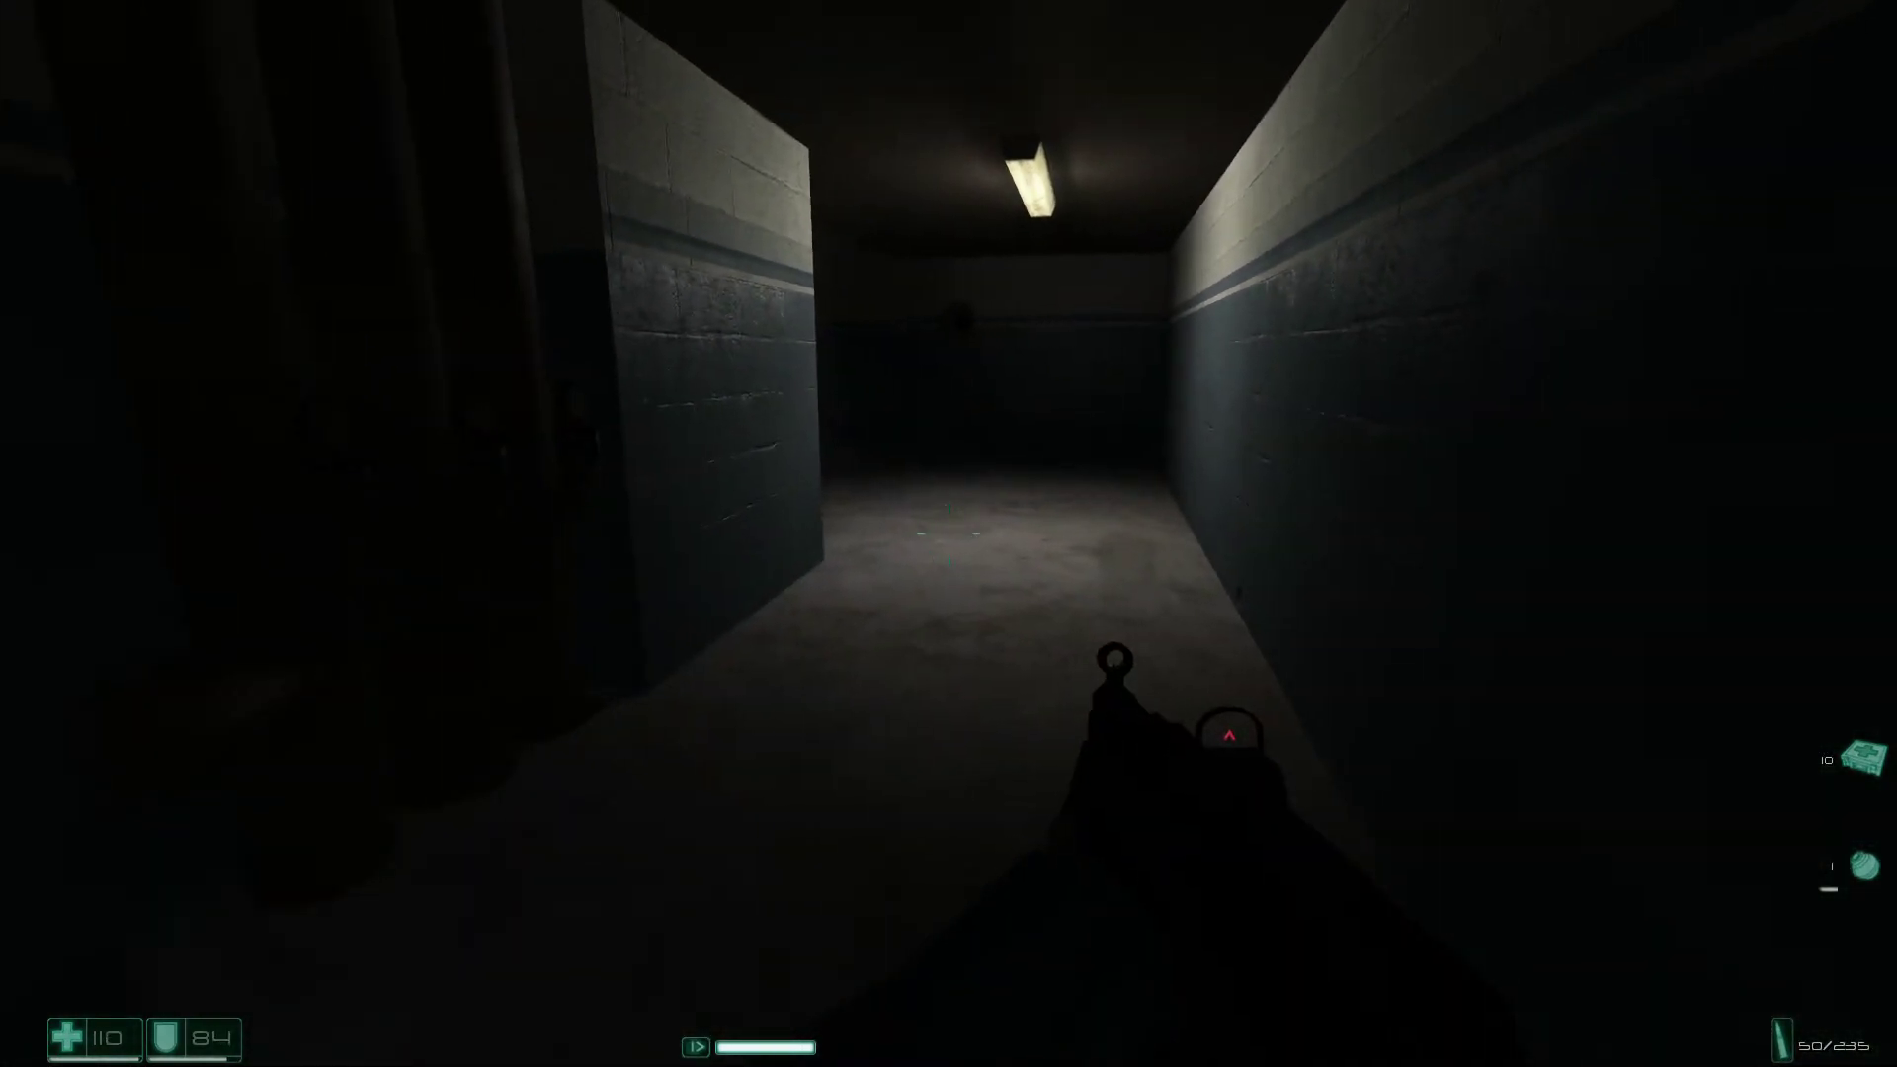
key("w")
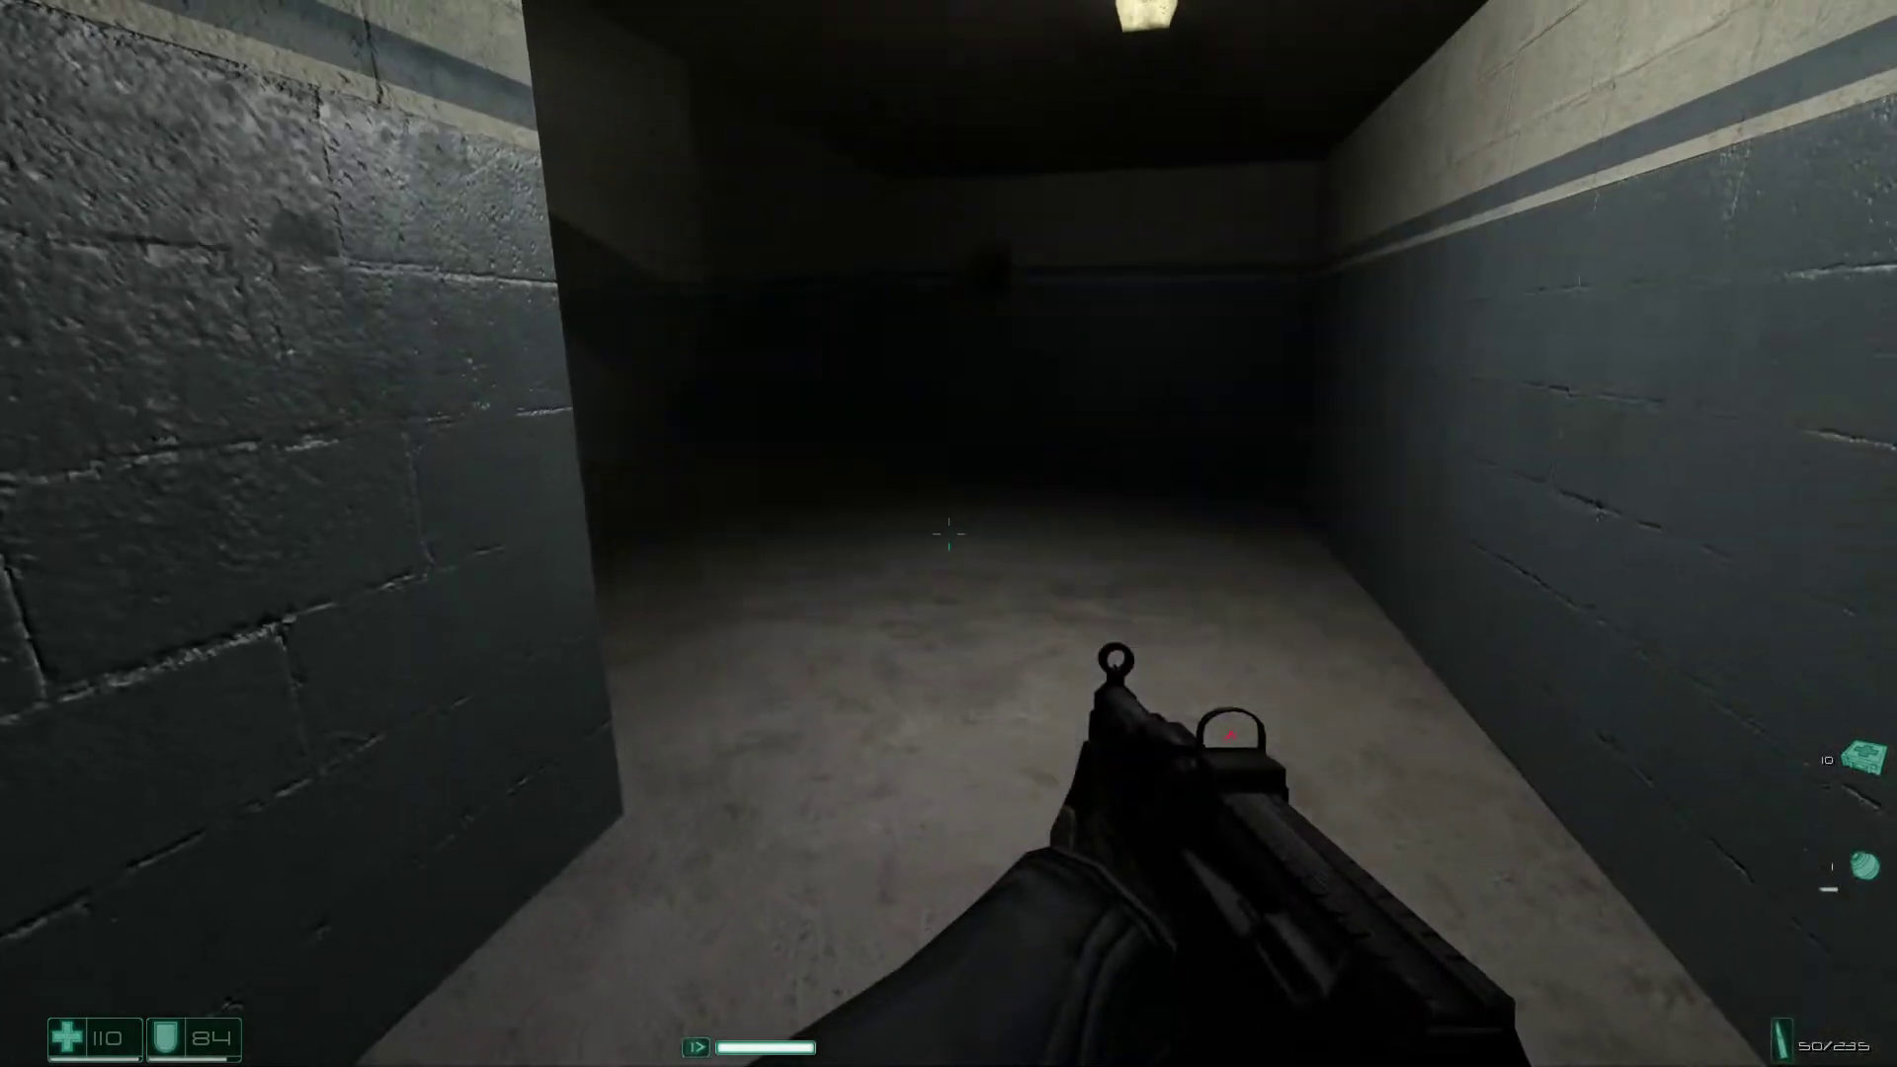
key("w")
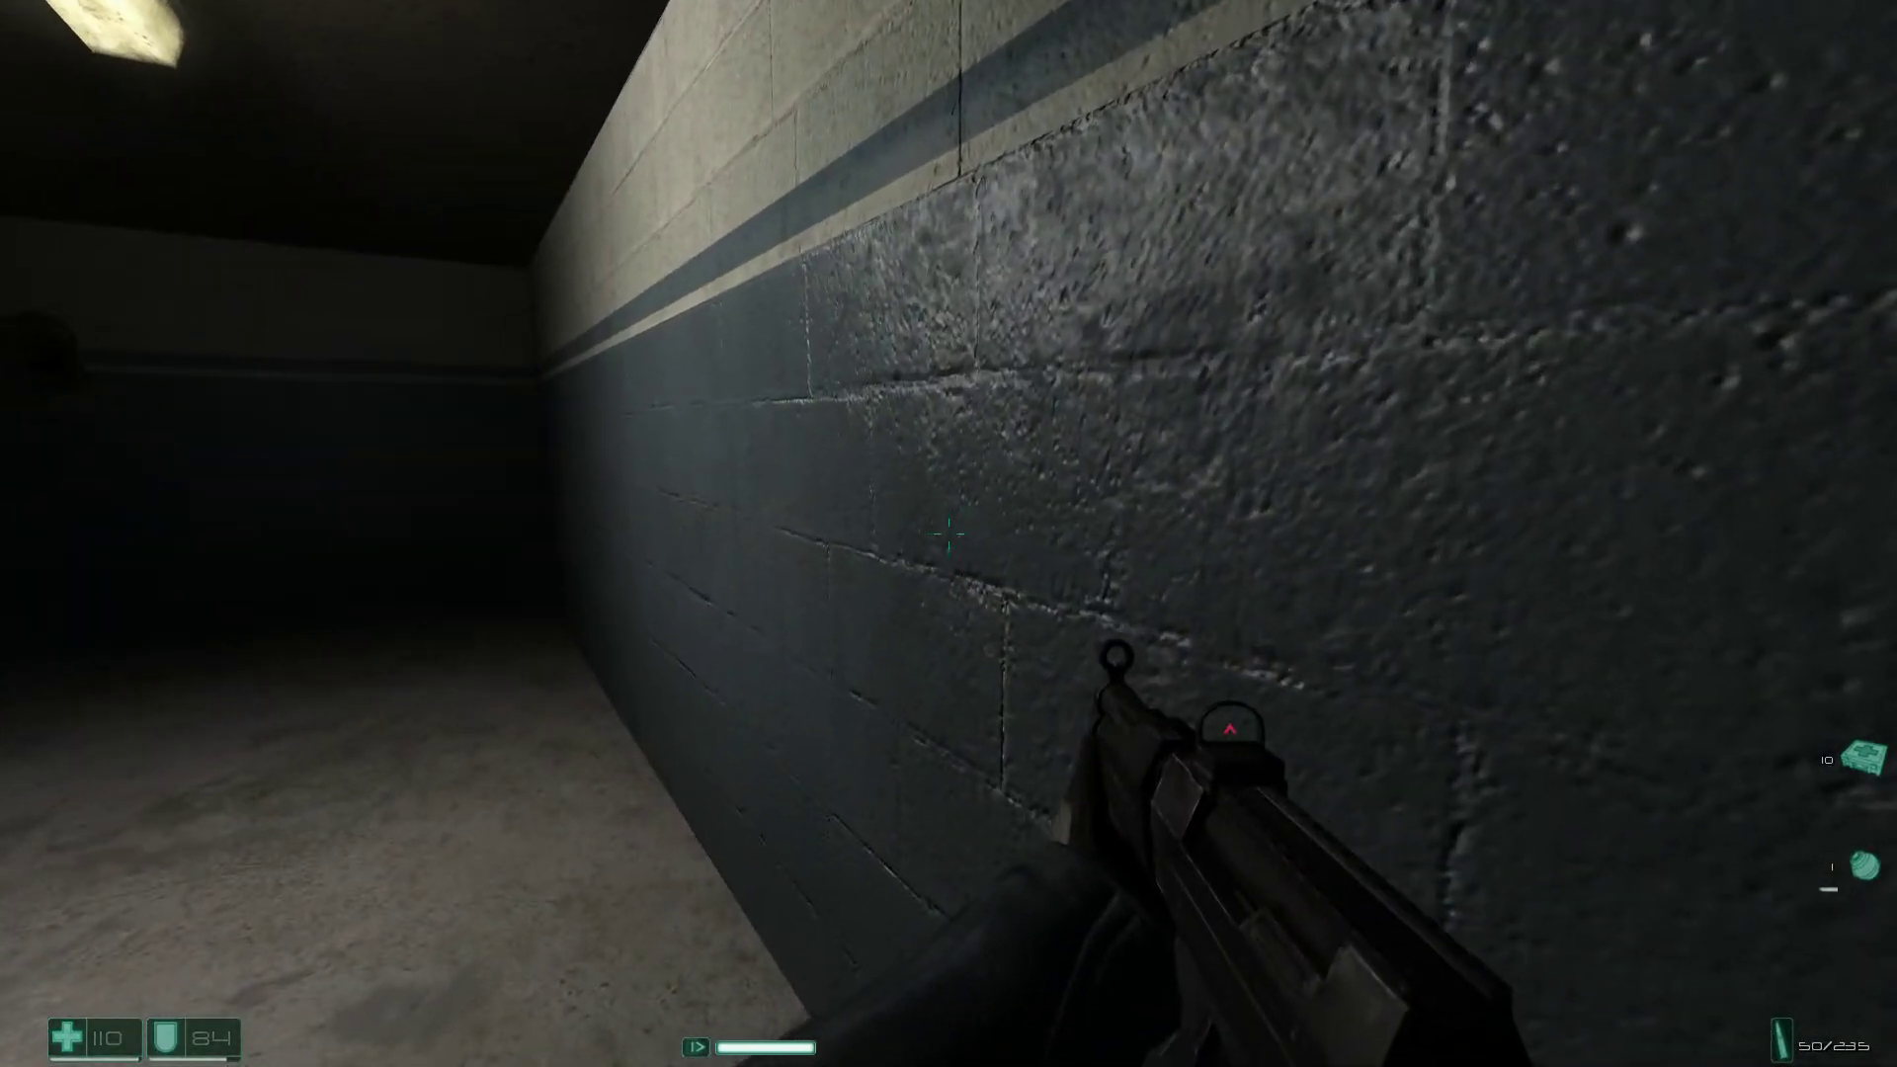
key("w")
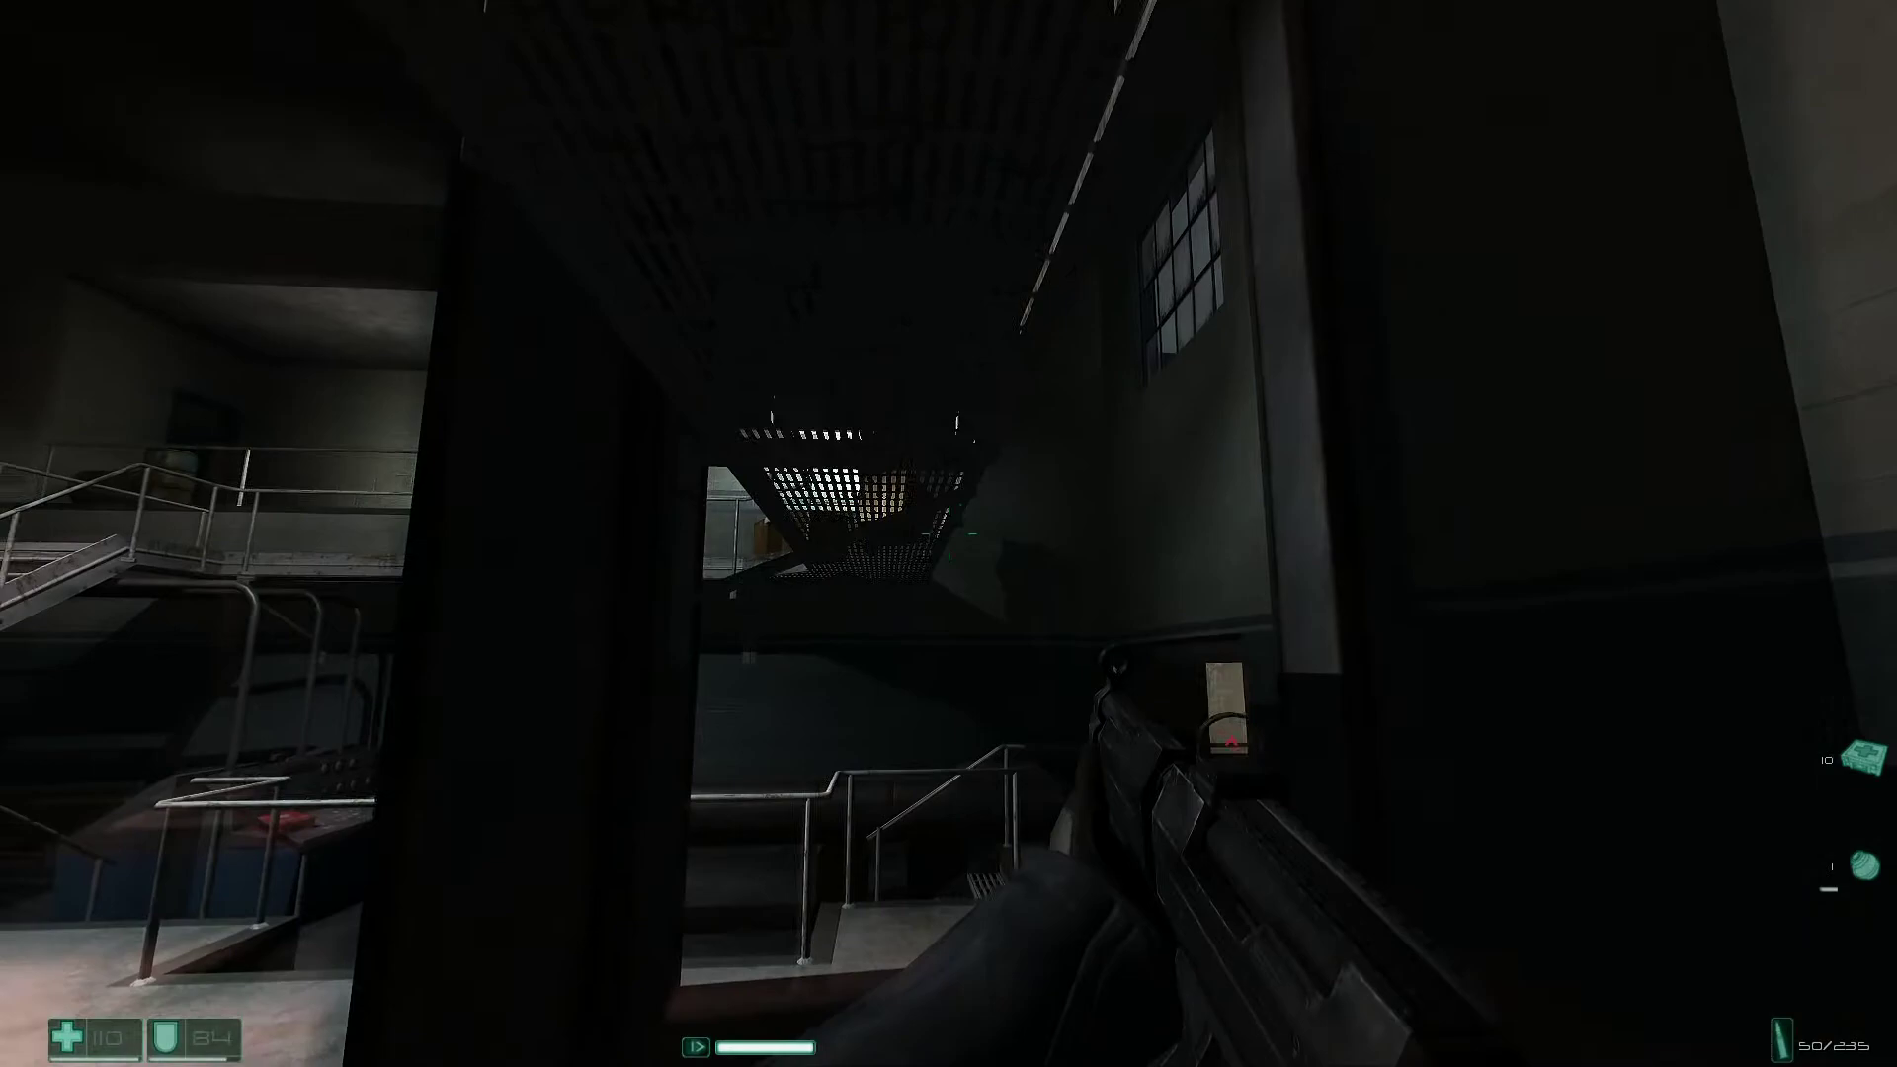
Shoot the enemy on the overhead grating and advance toward the stairs.
left_click(948, 534)
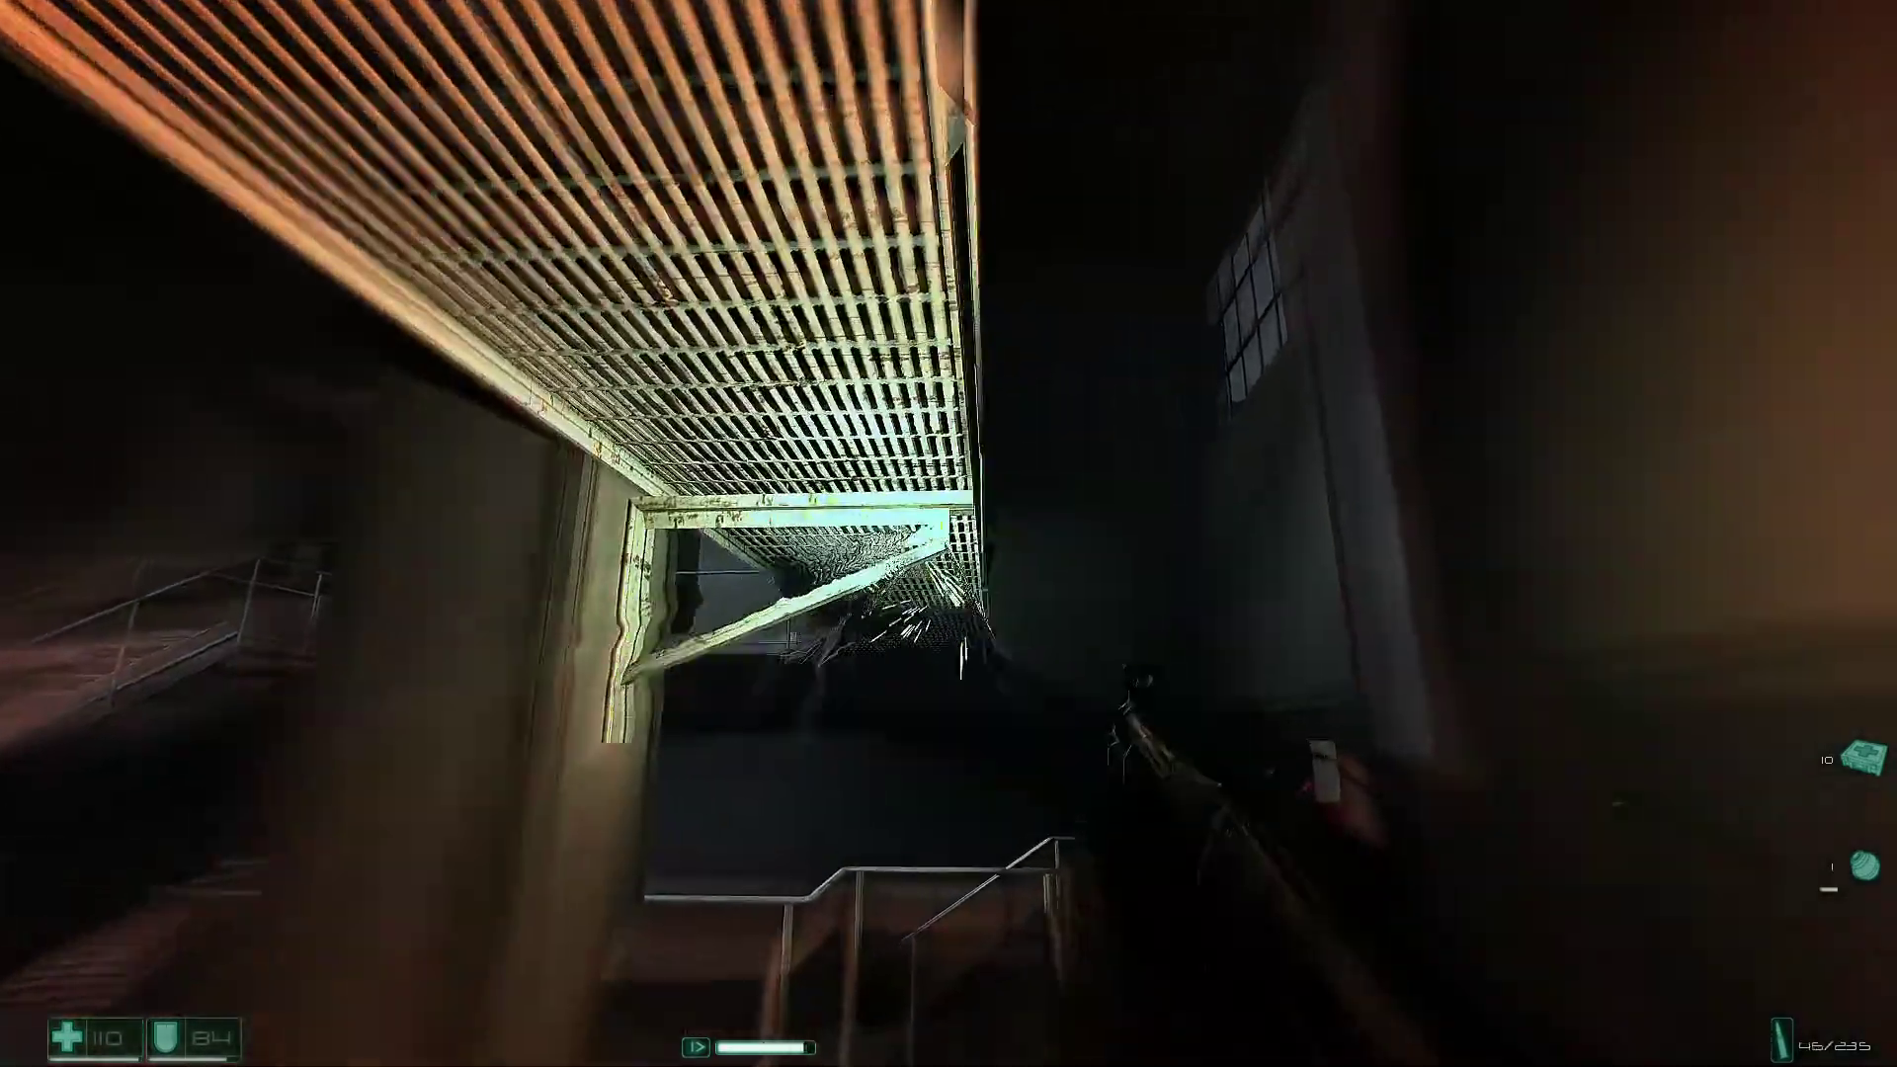
left_click(948, 534)
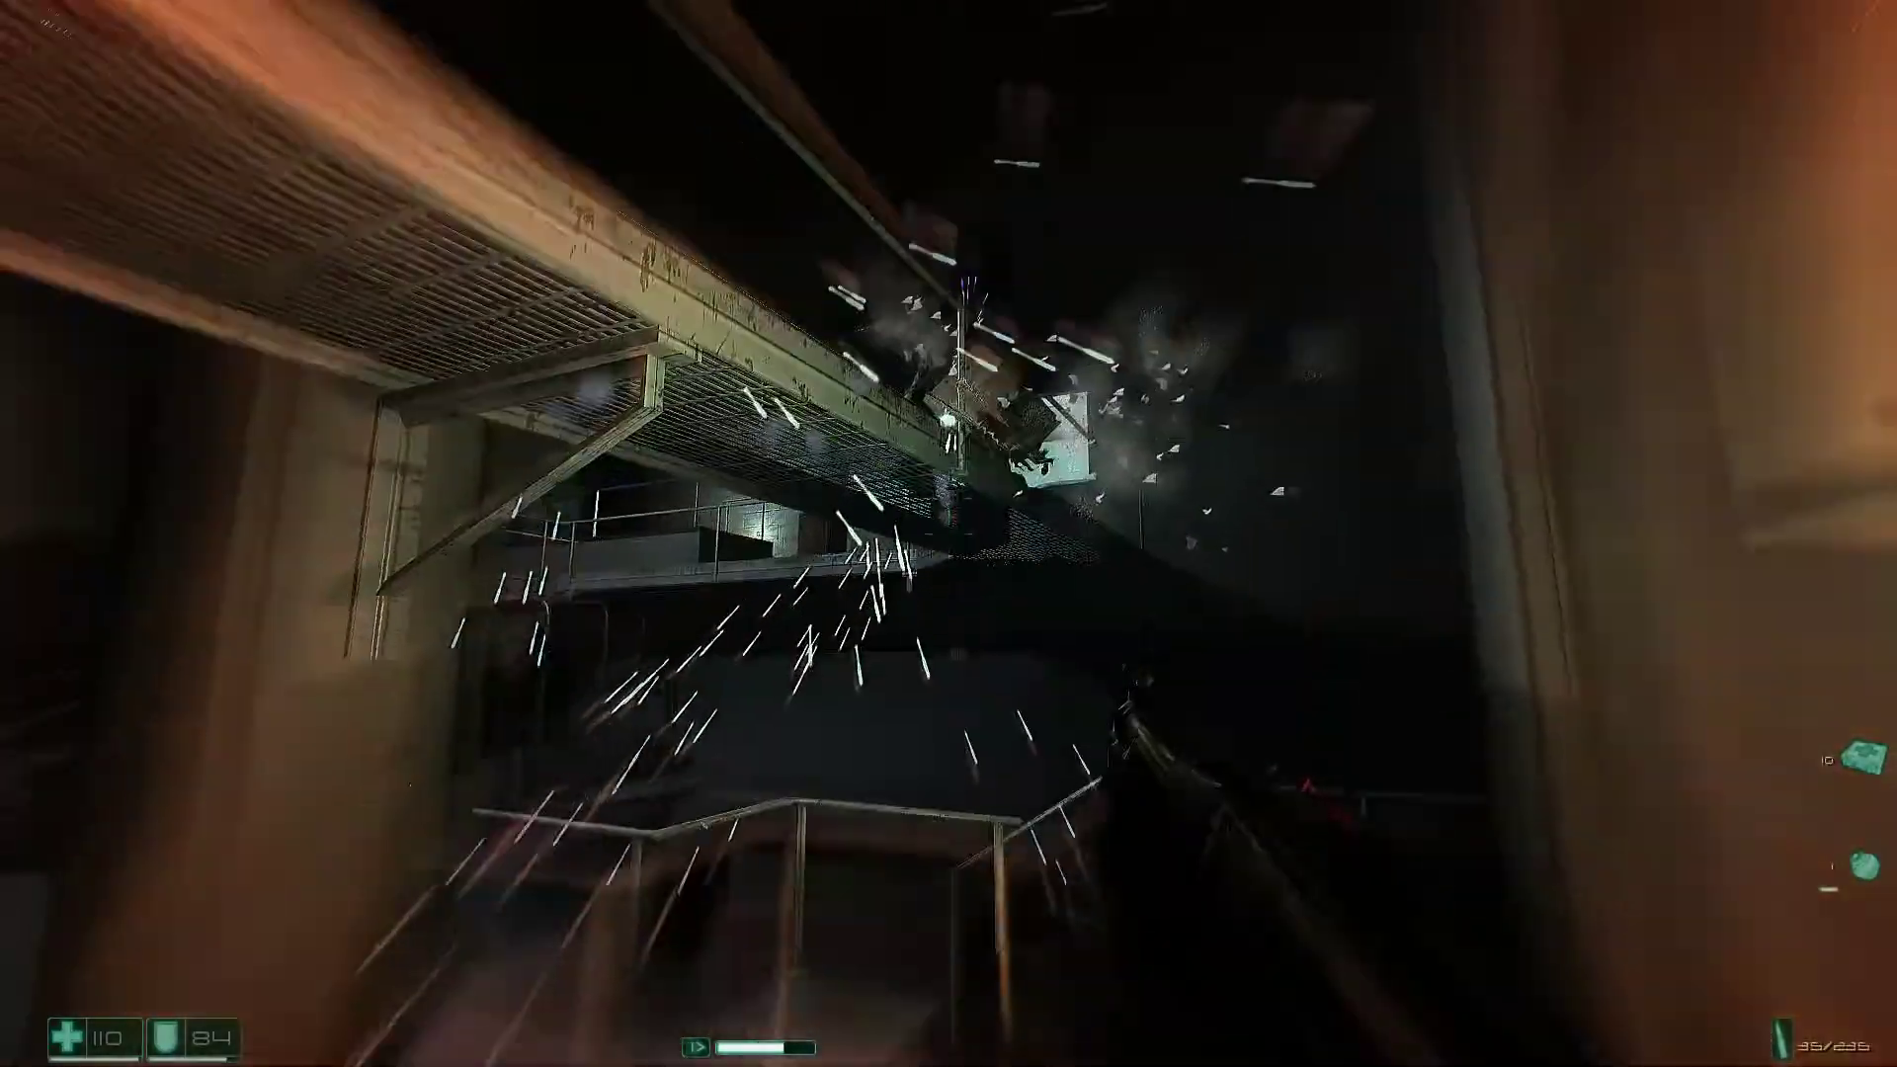
left_click(948, 534)
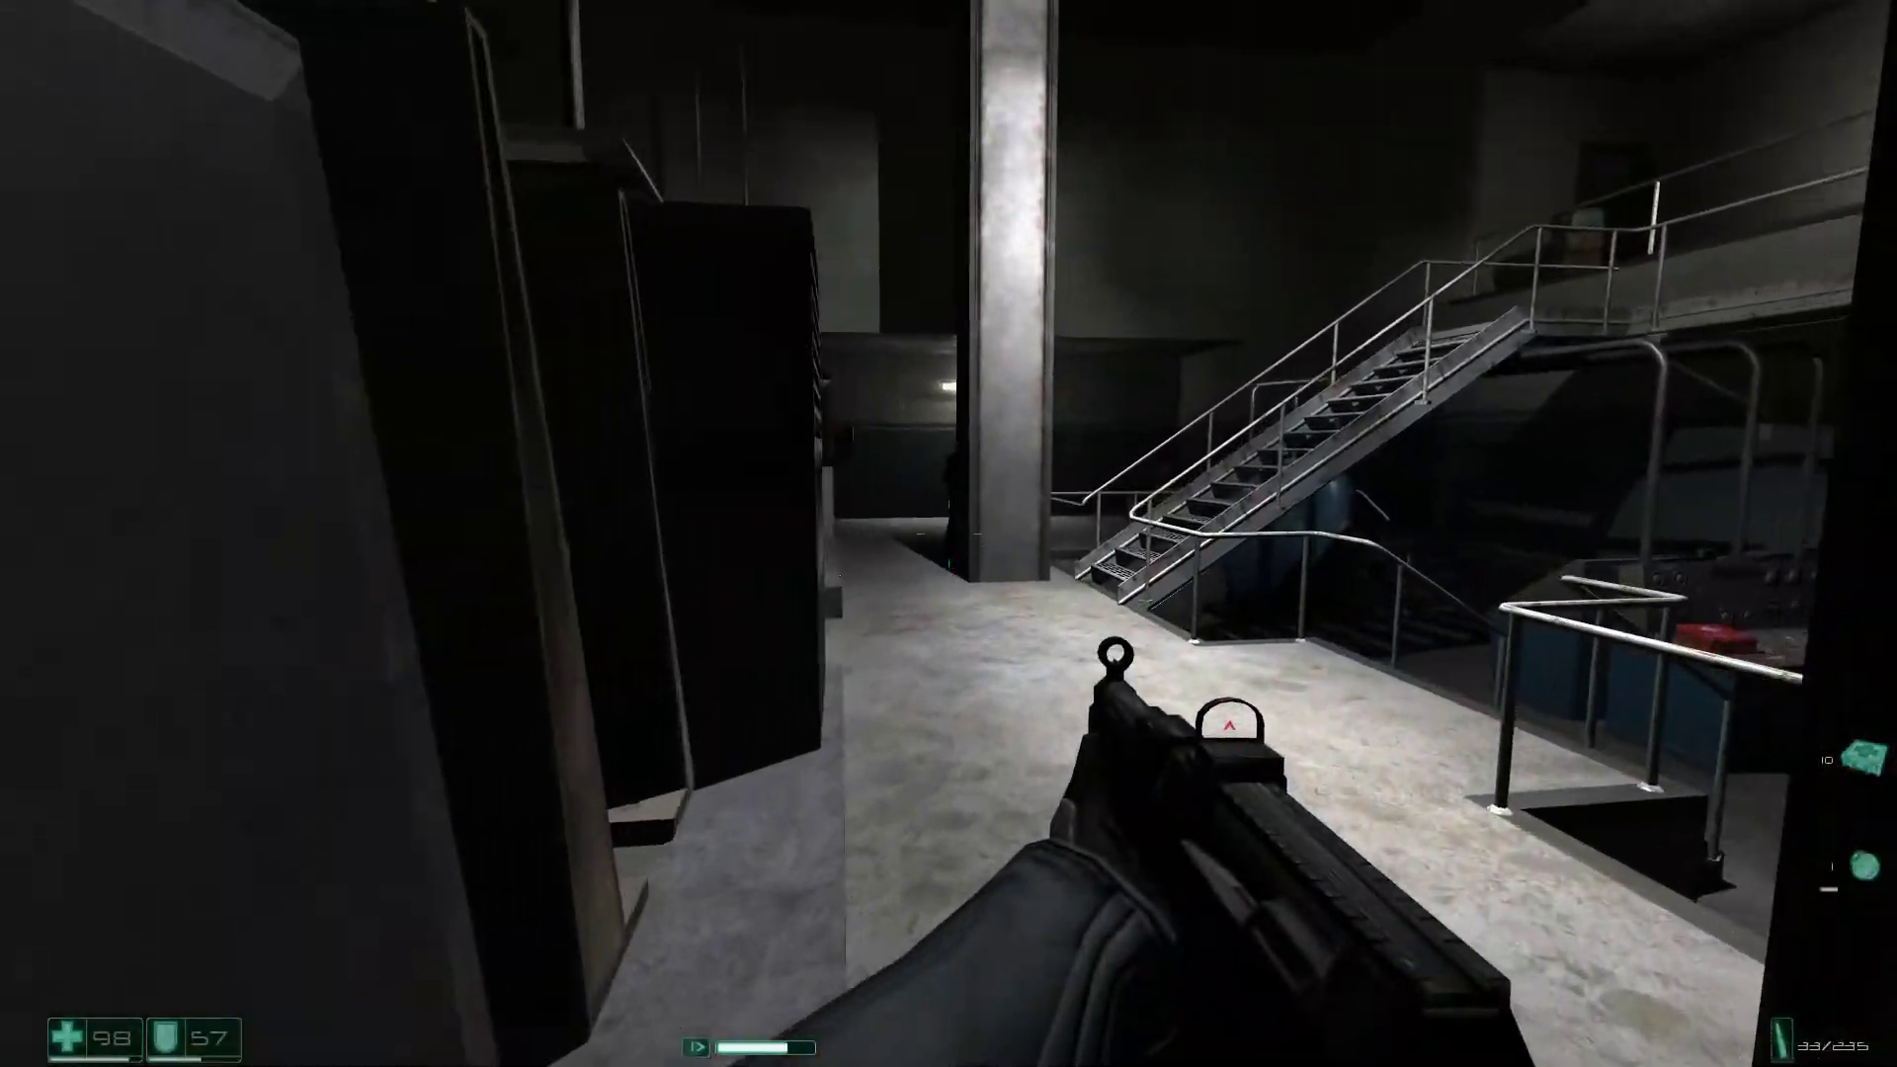
key("w")
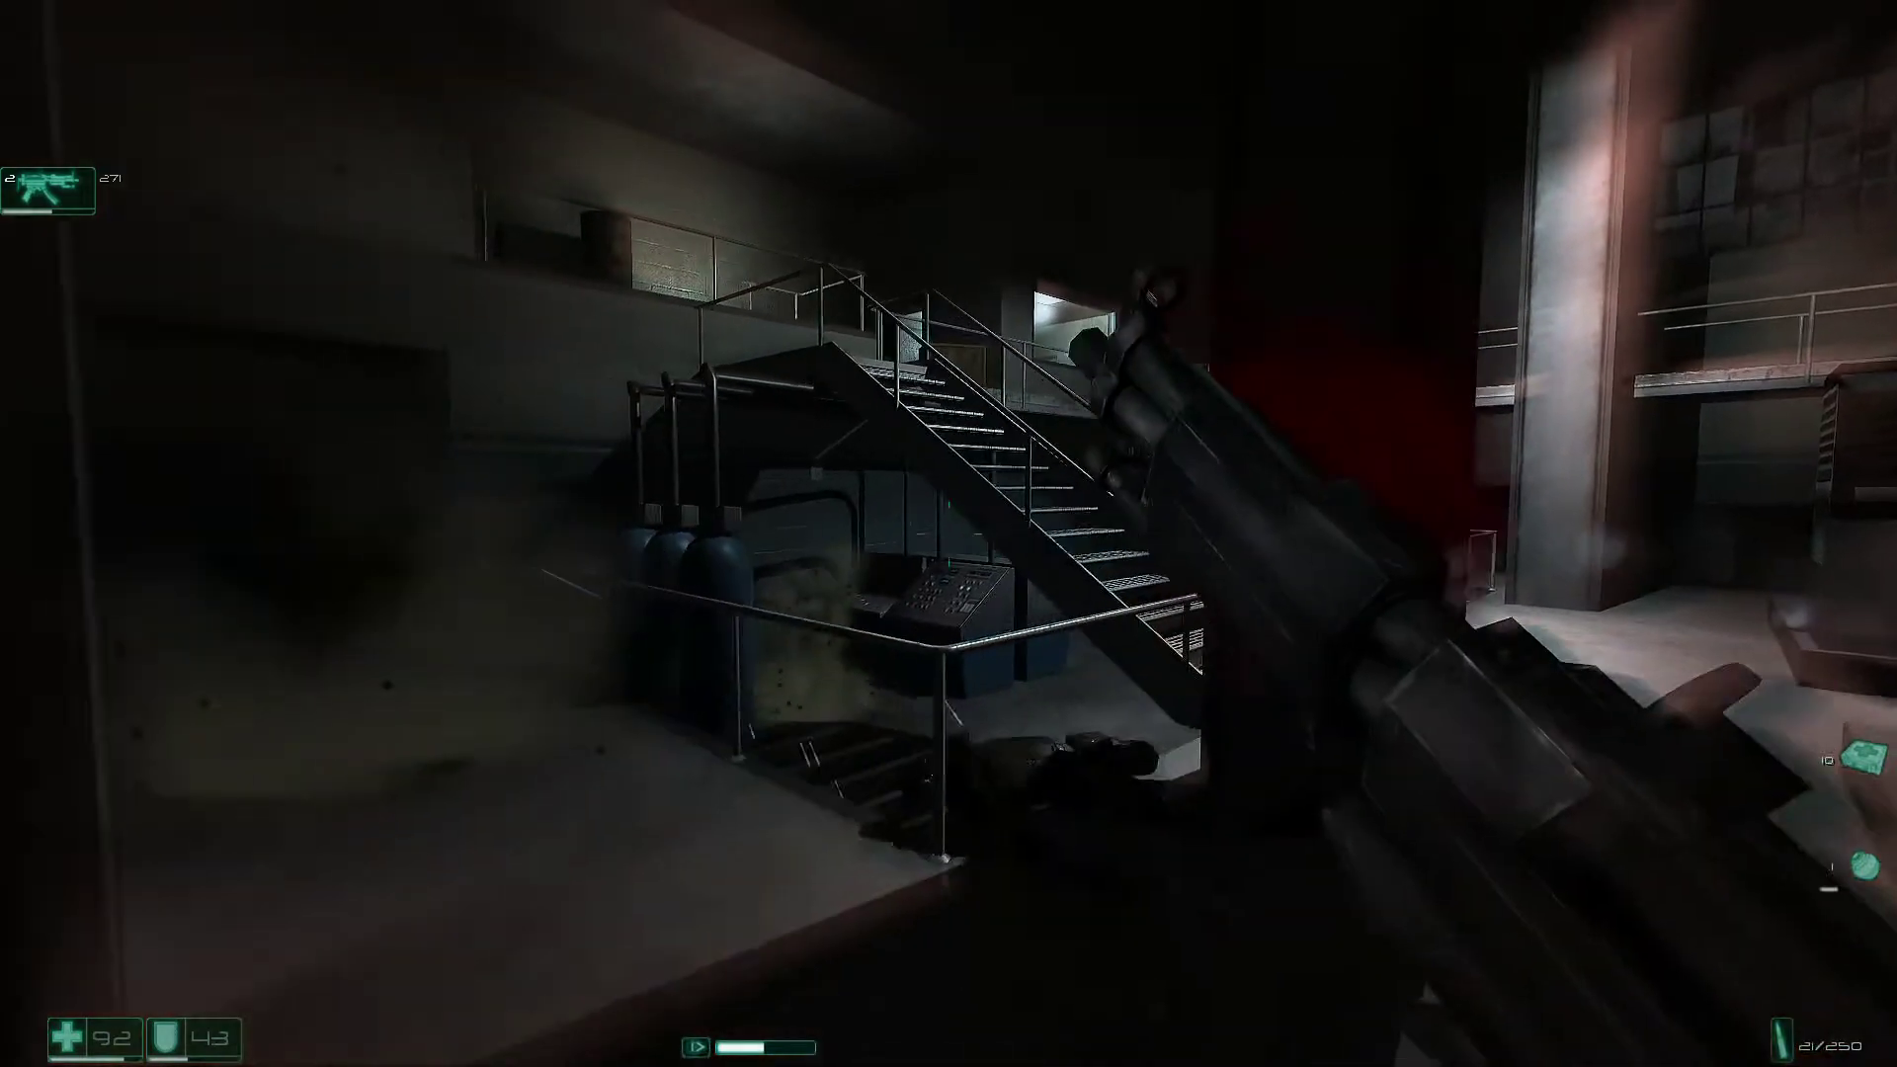
Move past the pillar, shoot the catwalk enemy, and reload.
key("w")
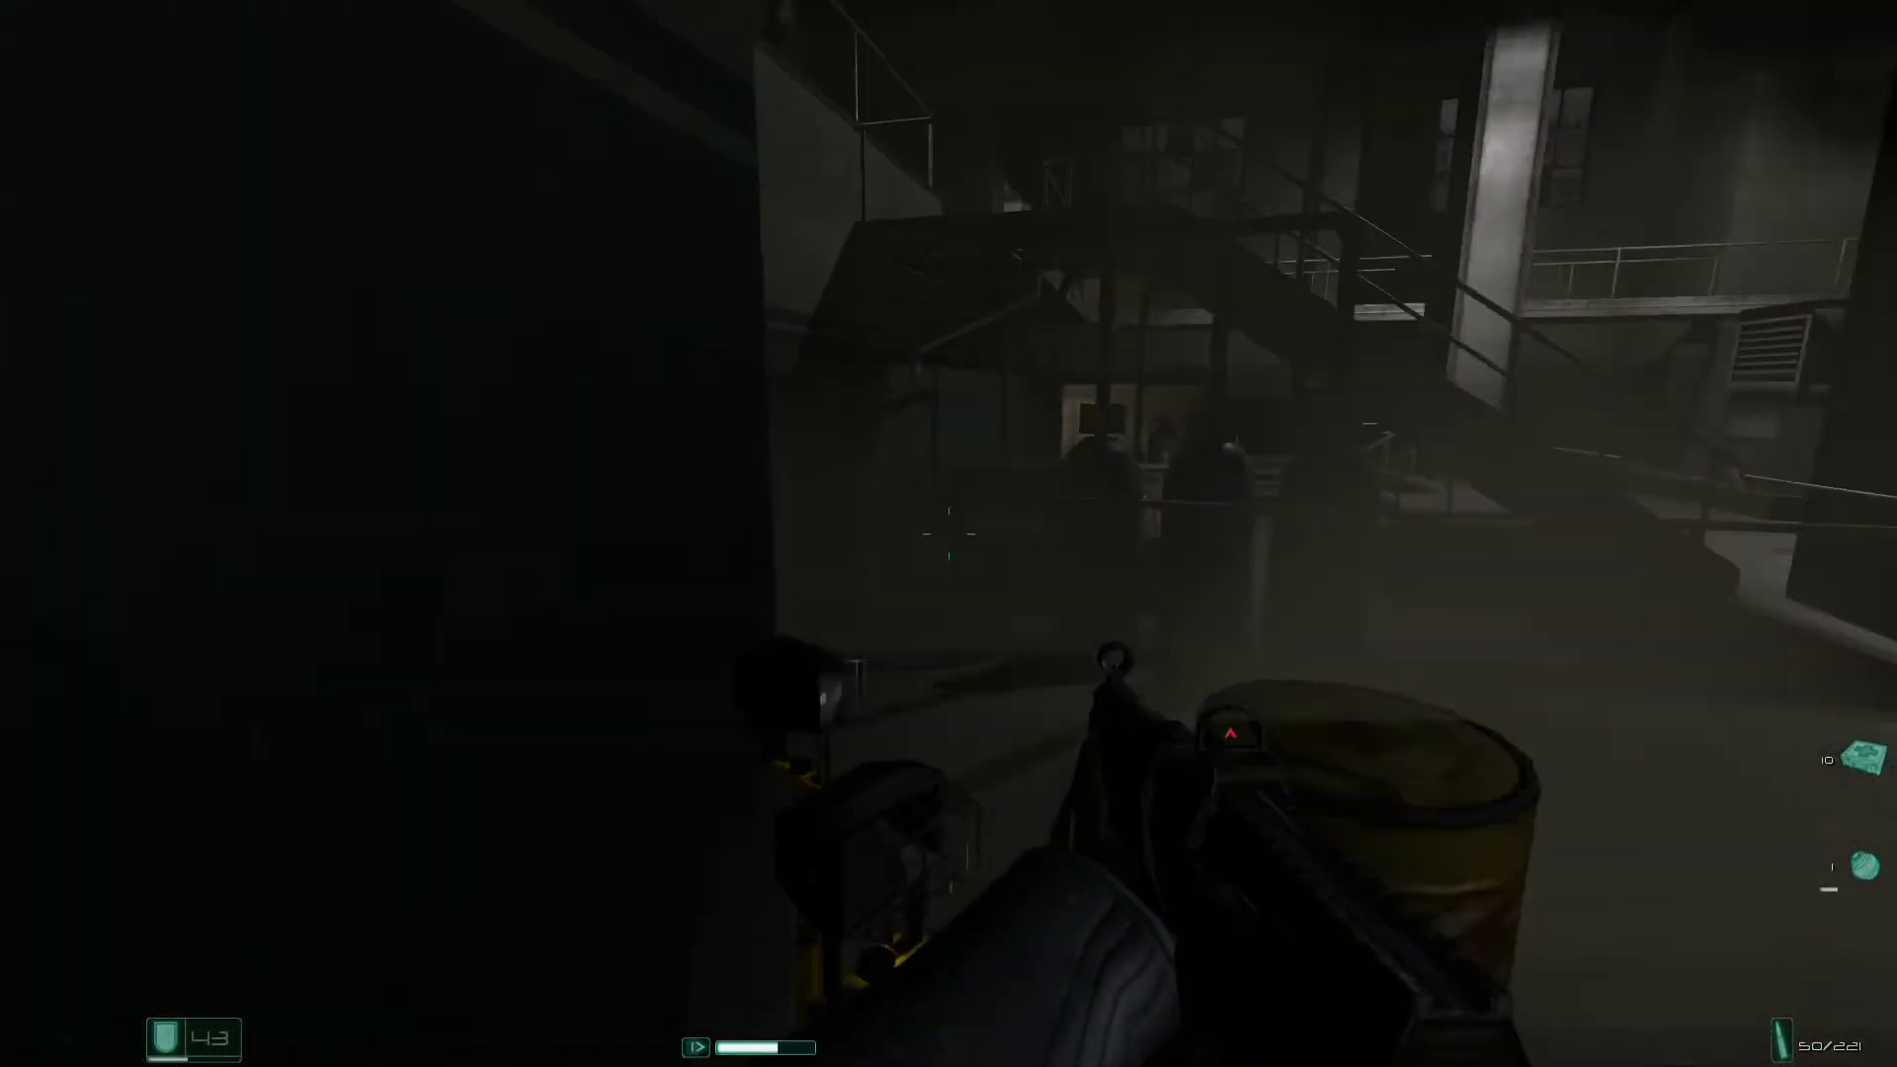
key("w")
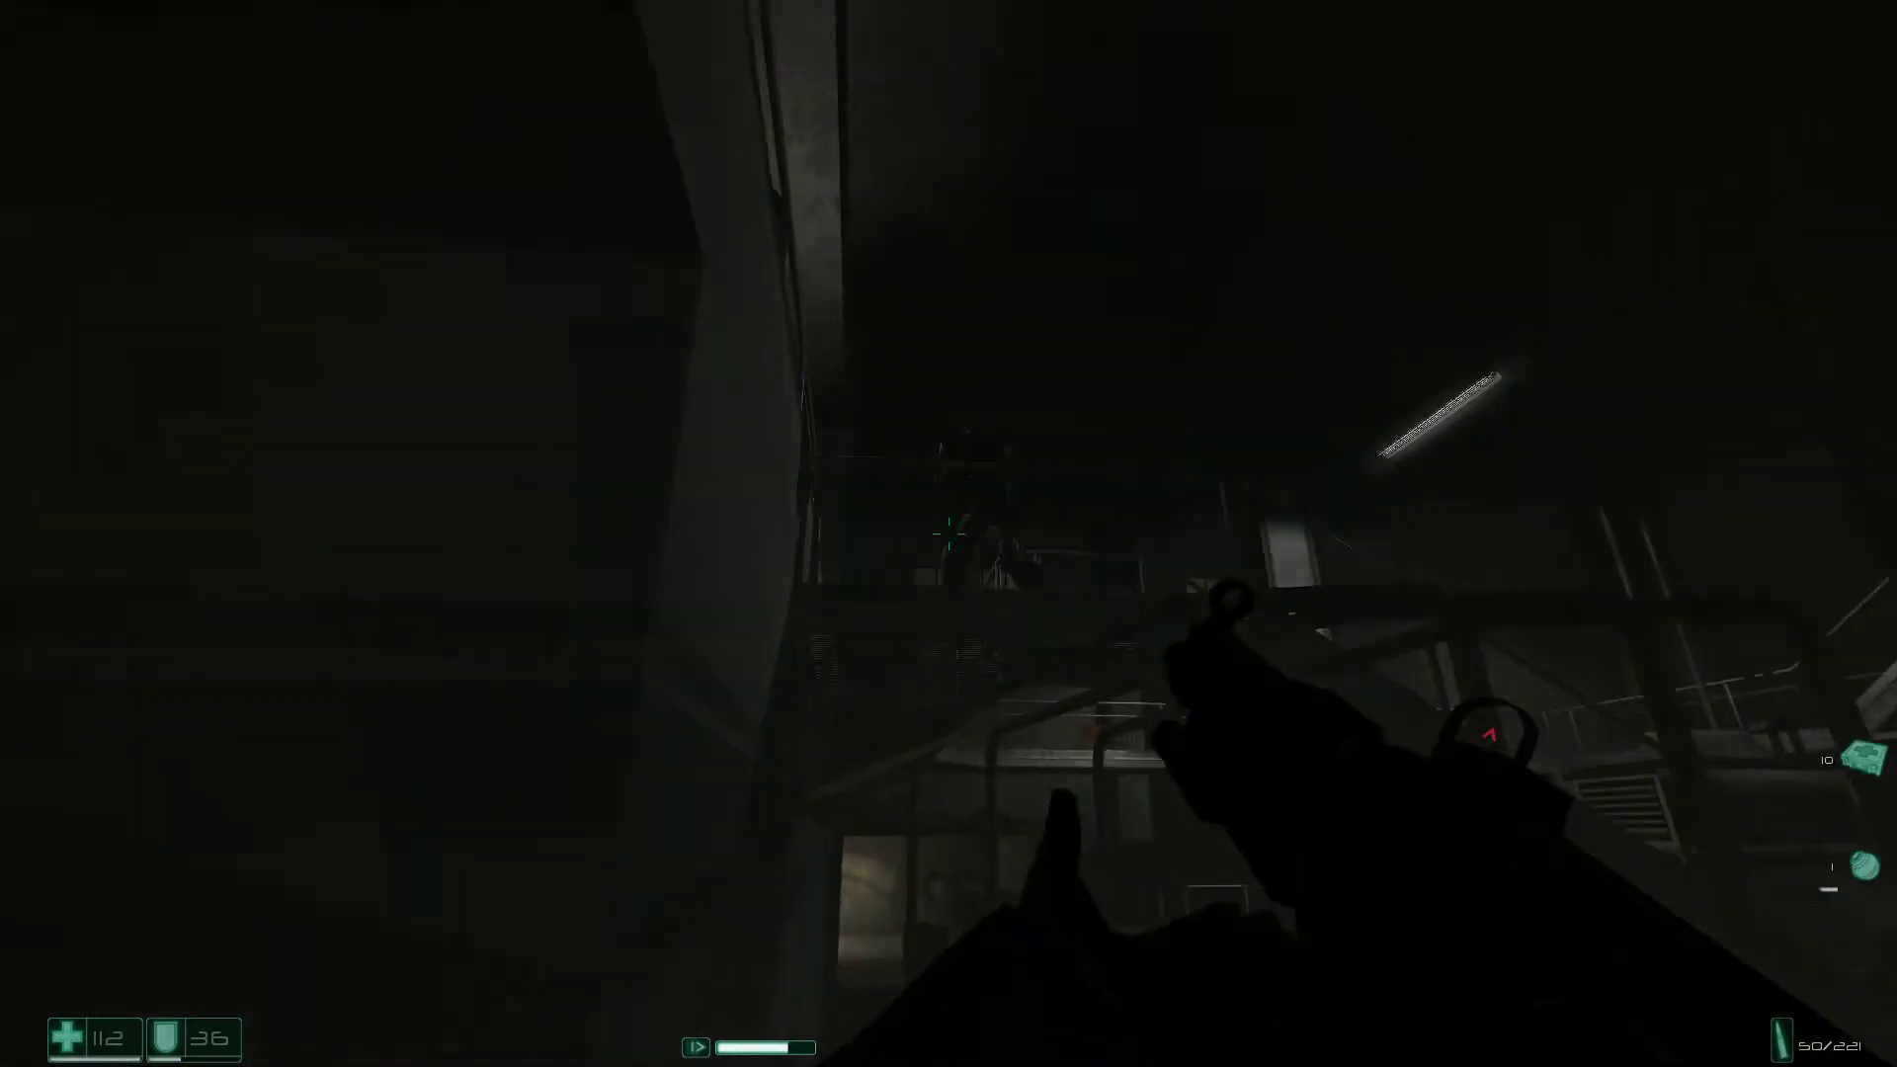
left_click(949, 534)
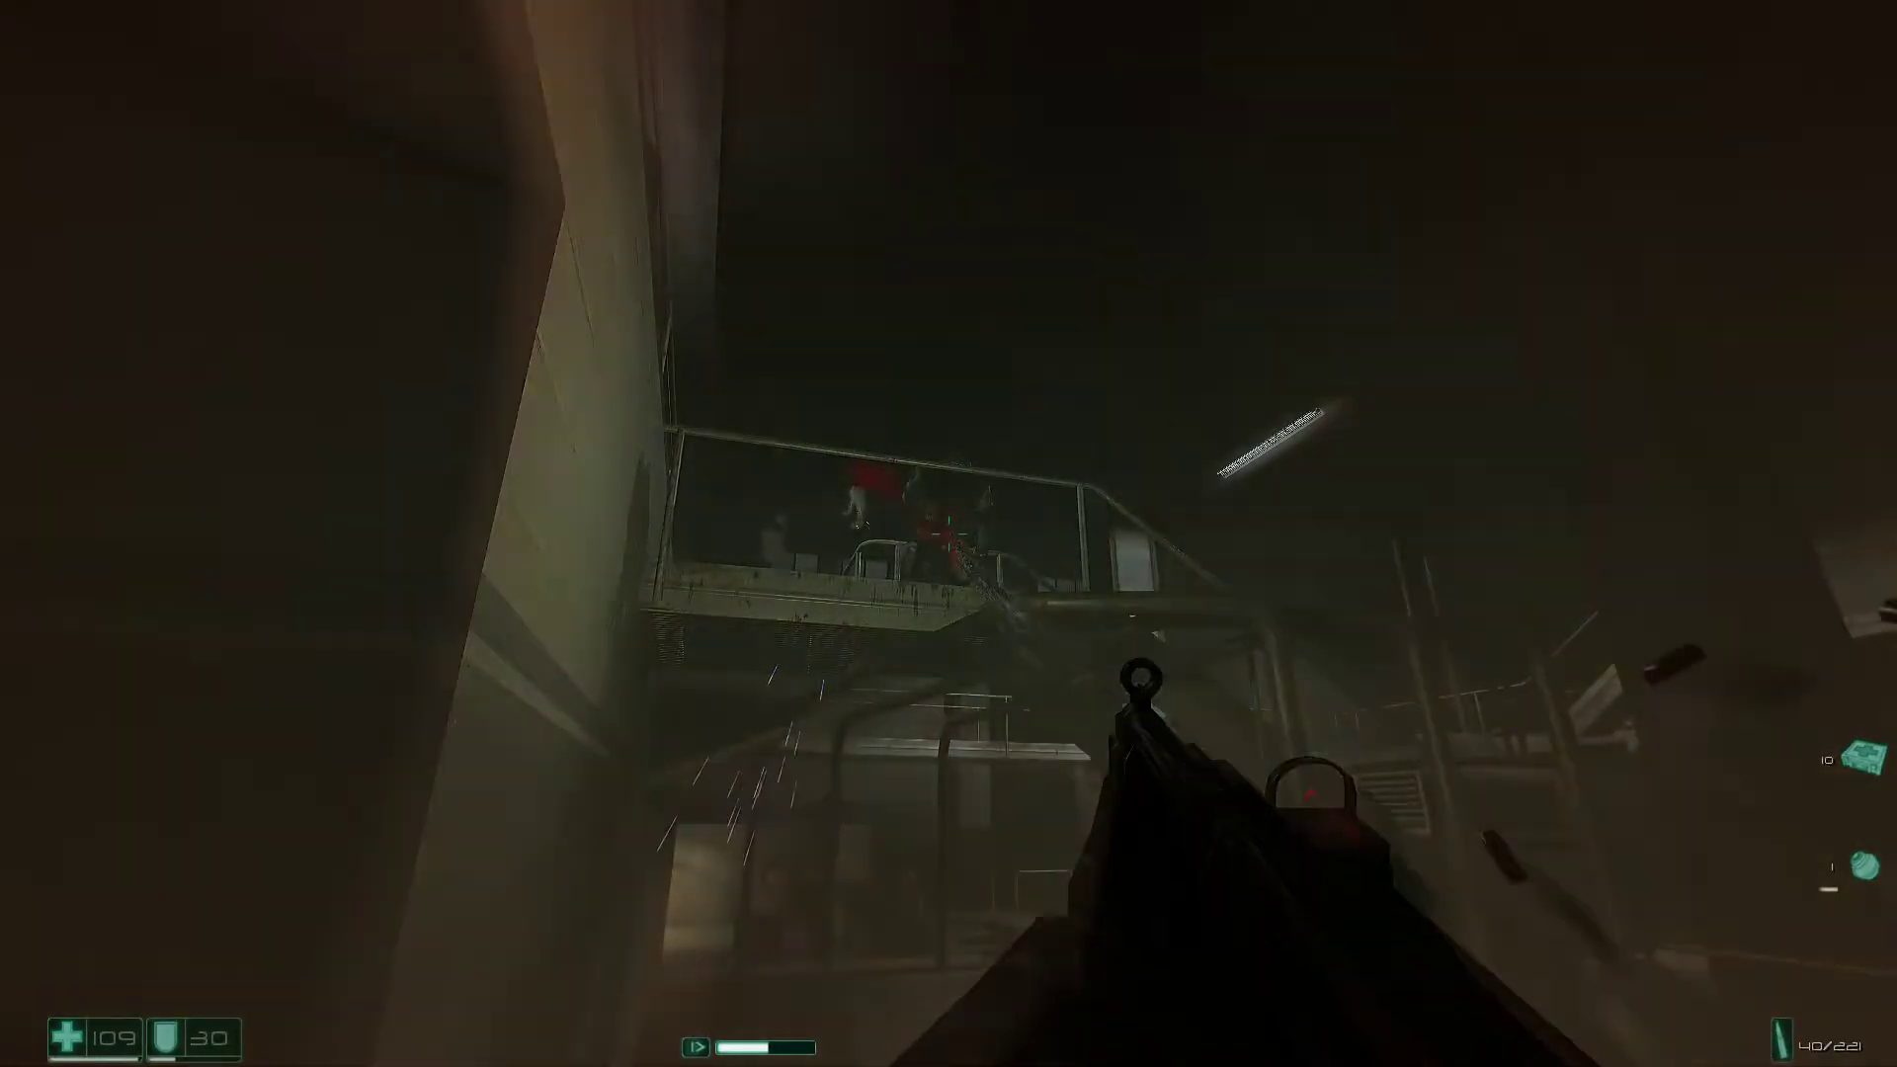
left_click(949, 534)
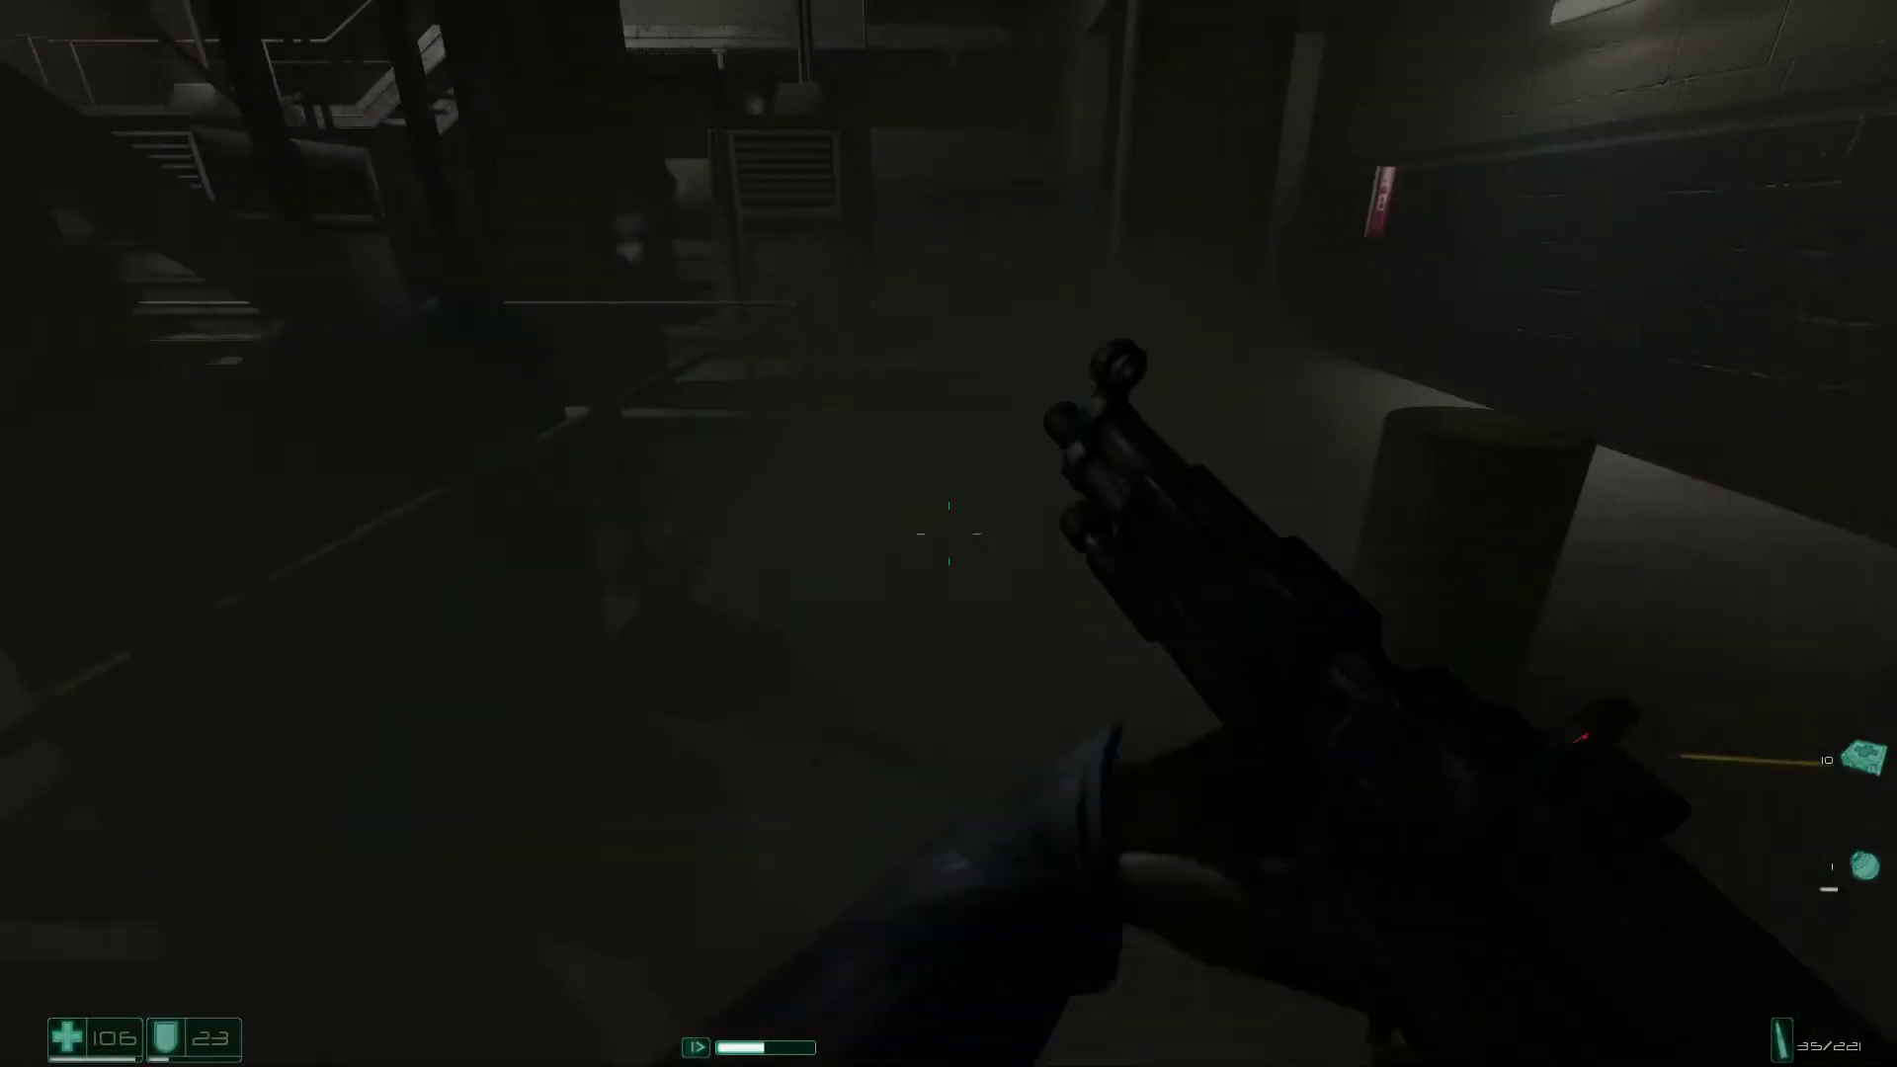
key("r")
key("w")
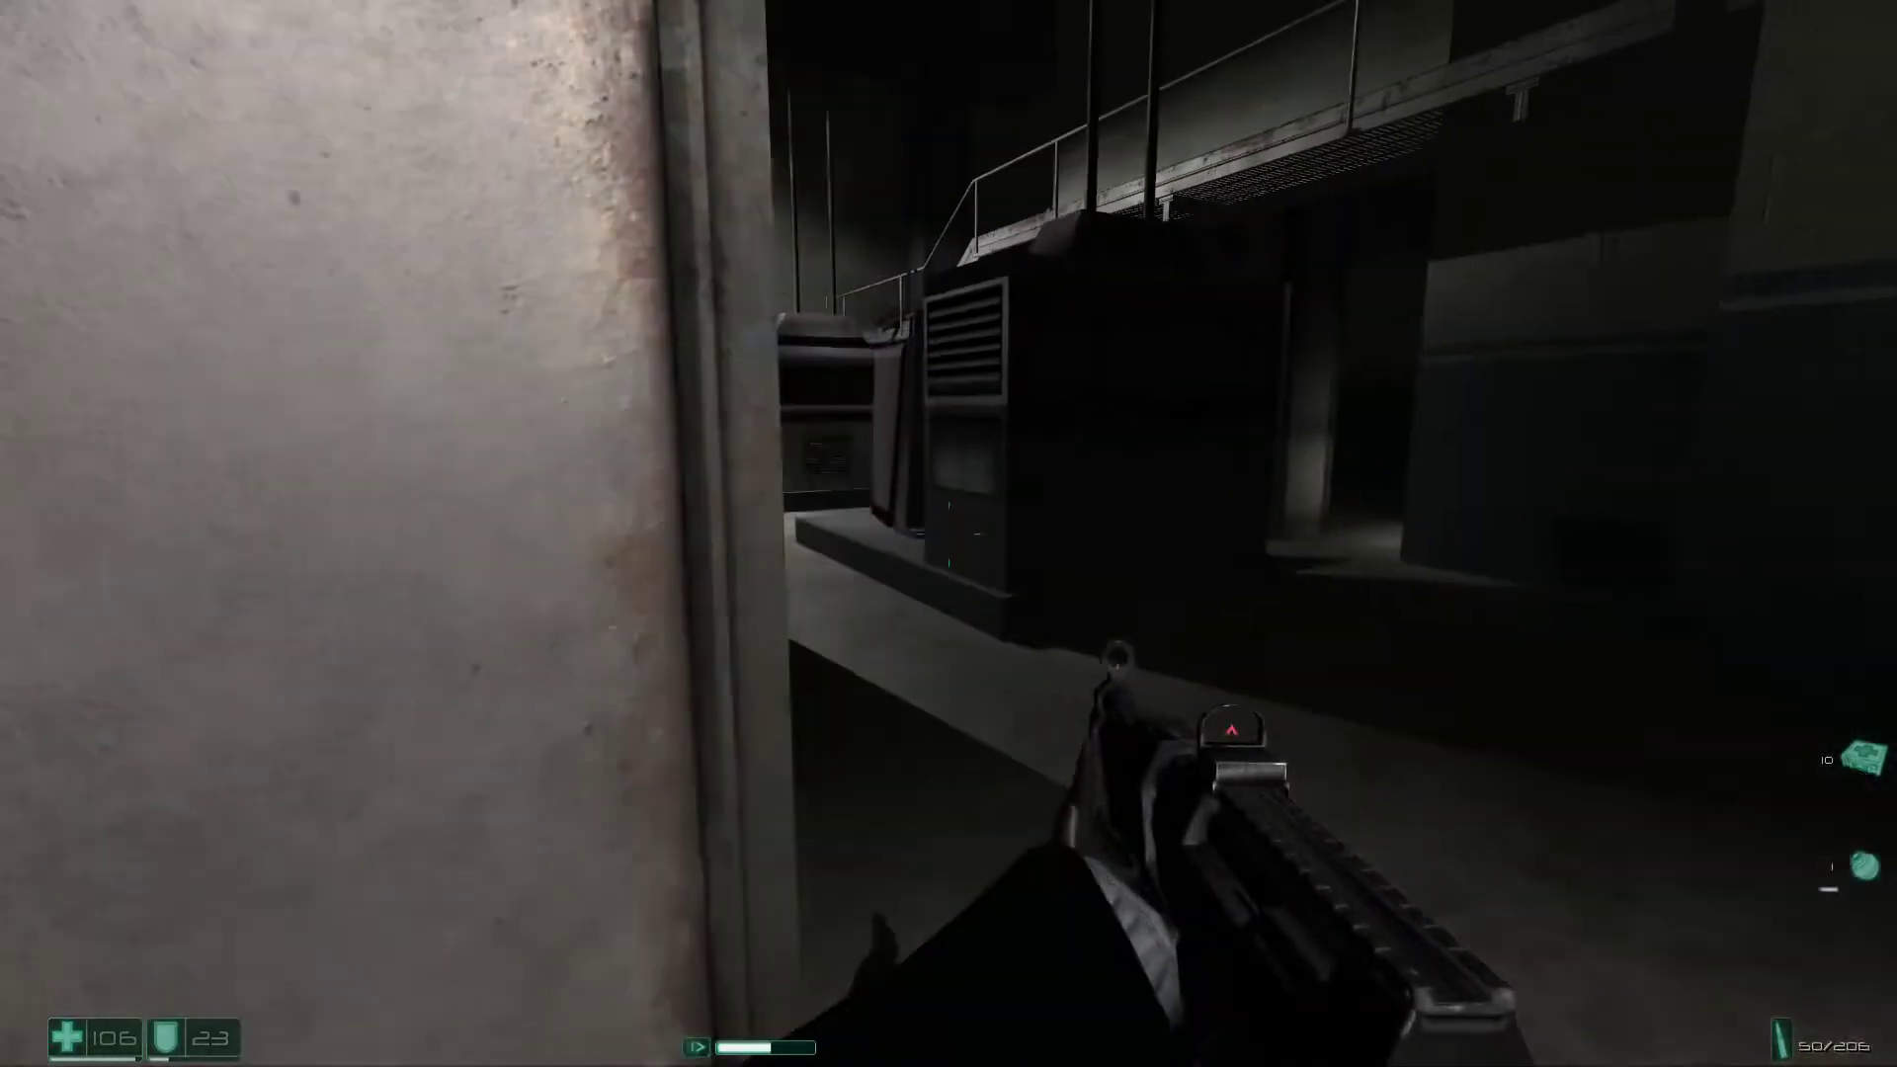
Cross the hall past the medkit console and barrels toward the upper walkways.
key("w")
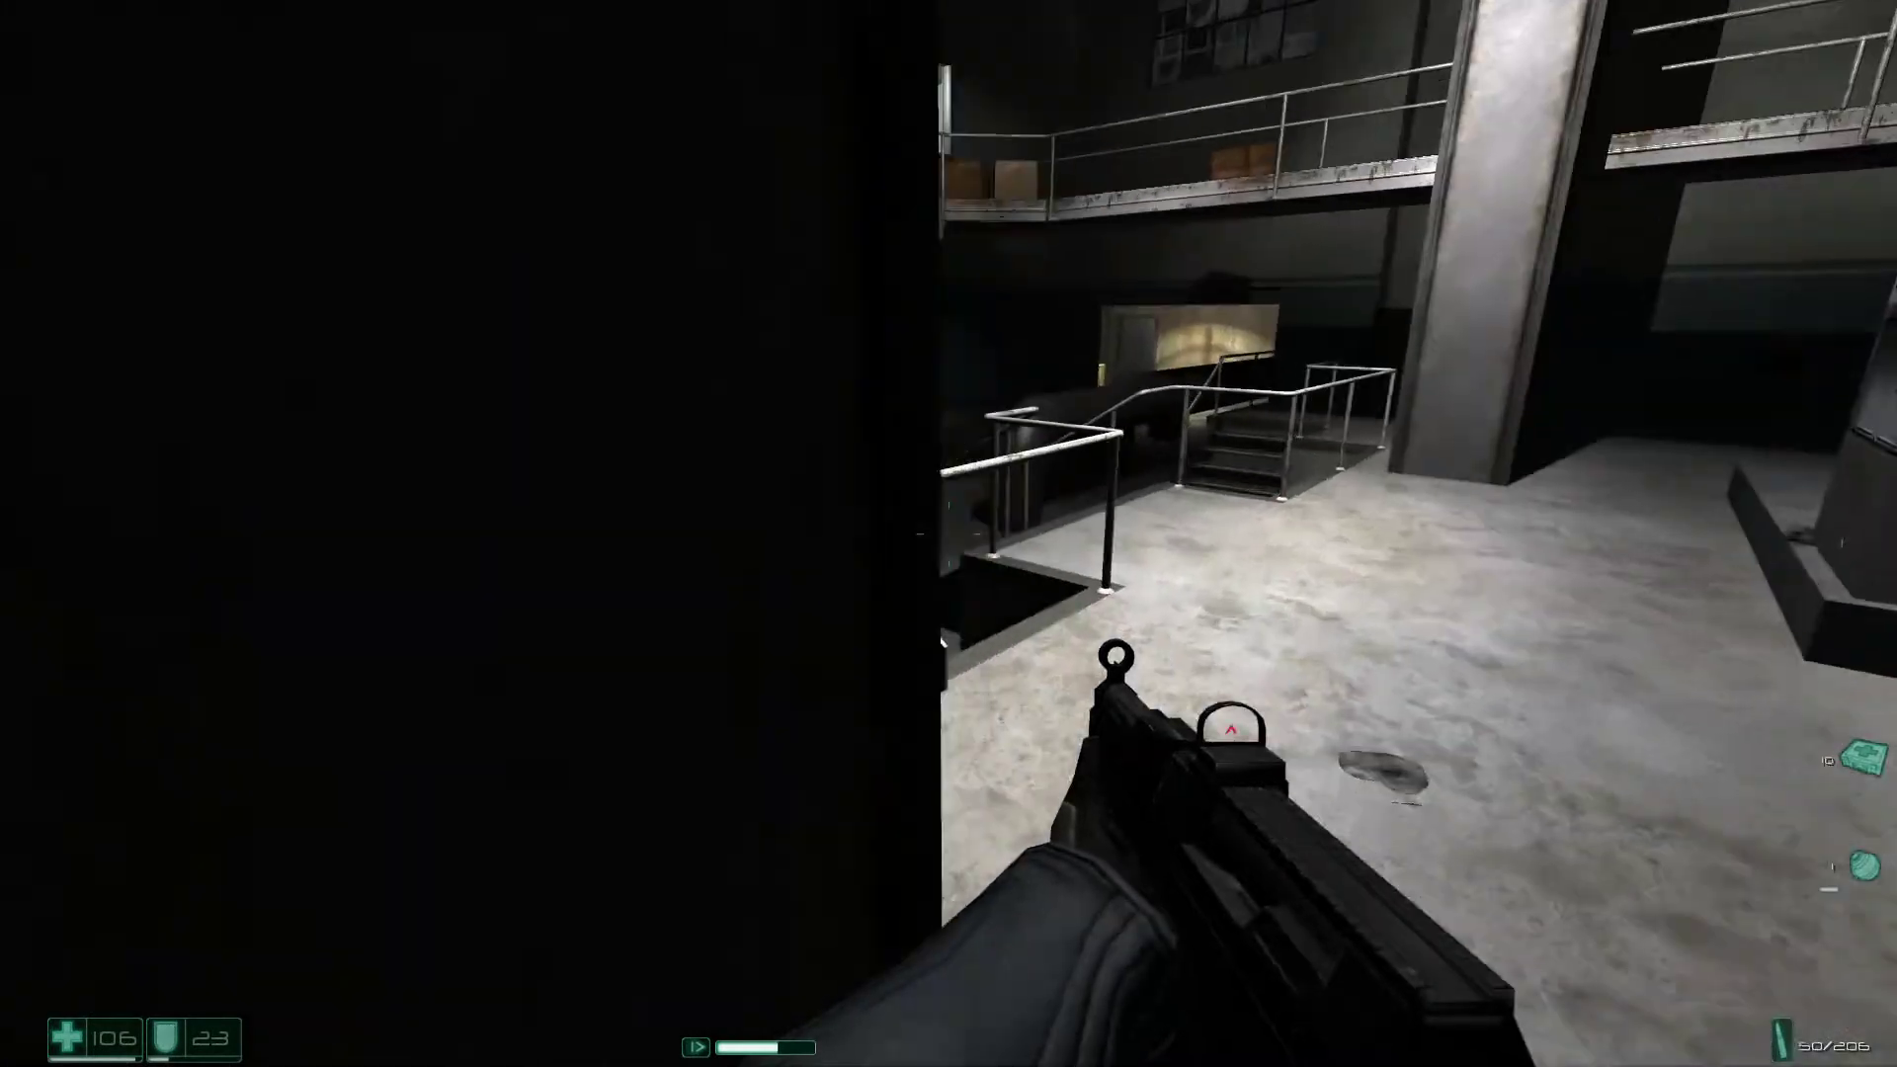
key("w")
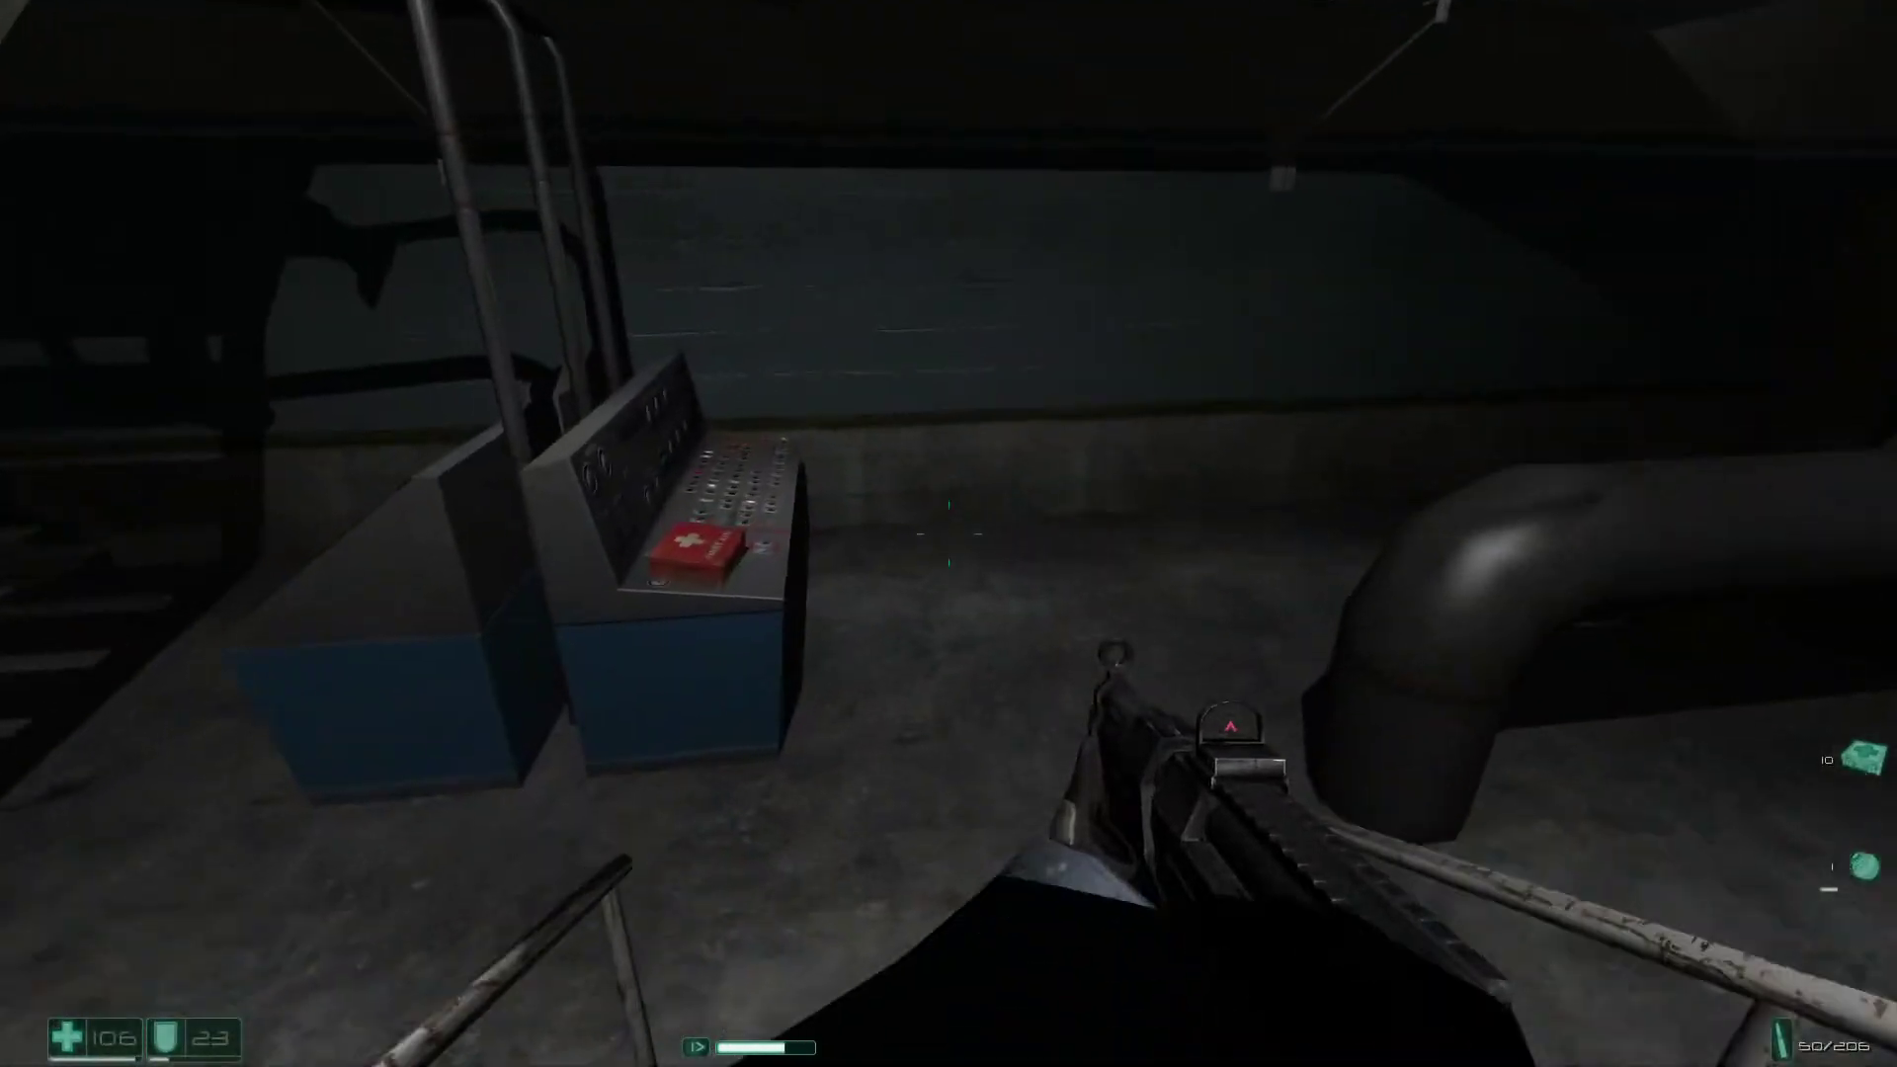
key("w")
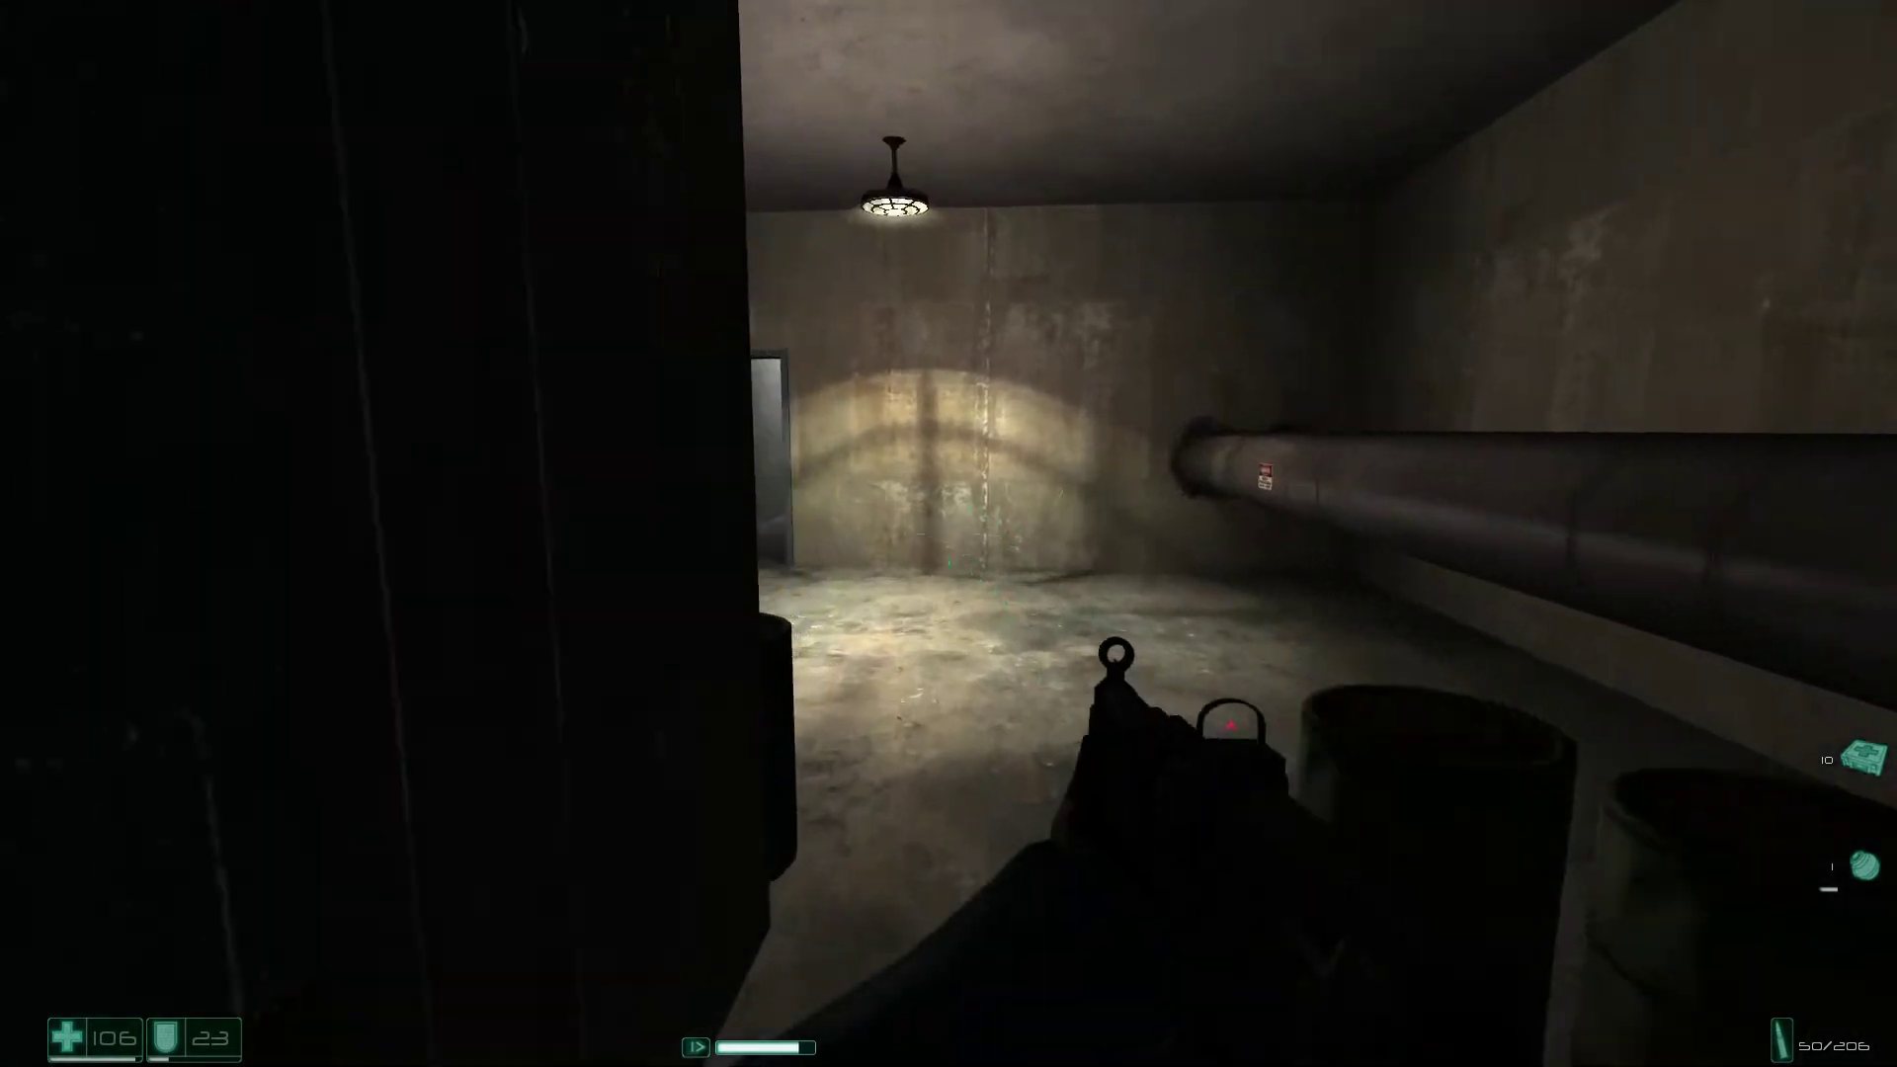
key("w")
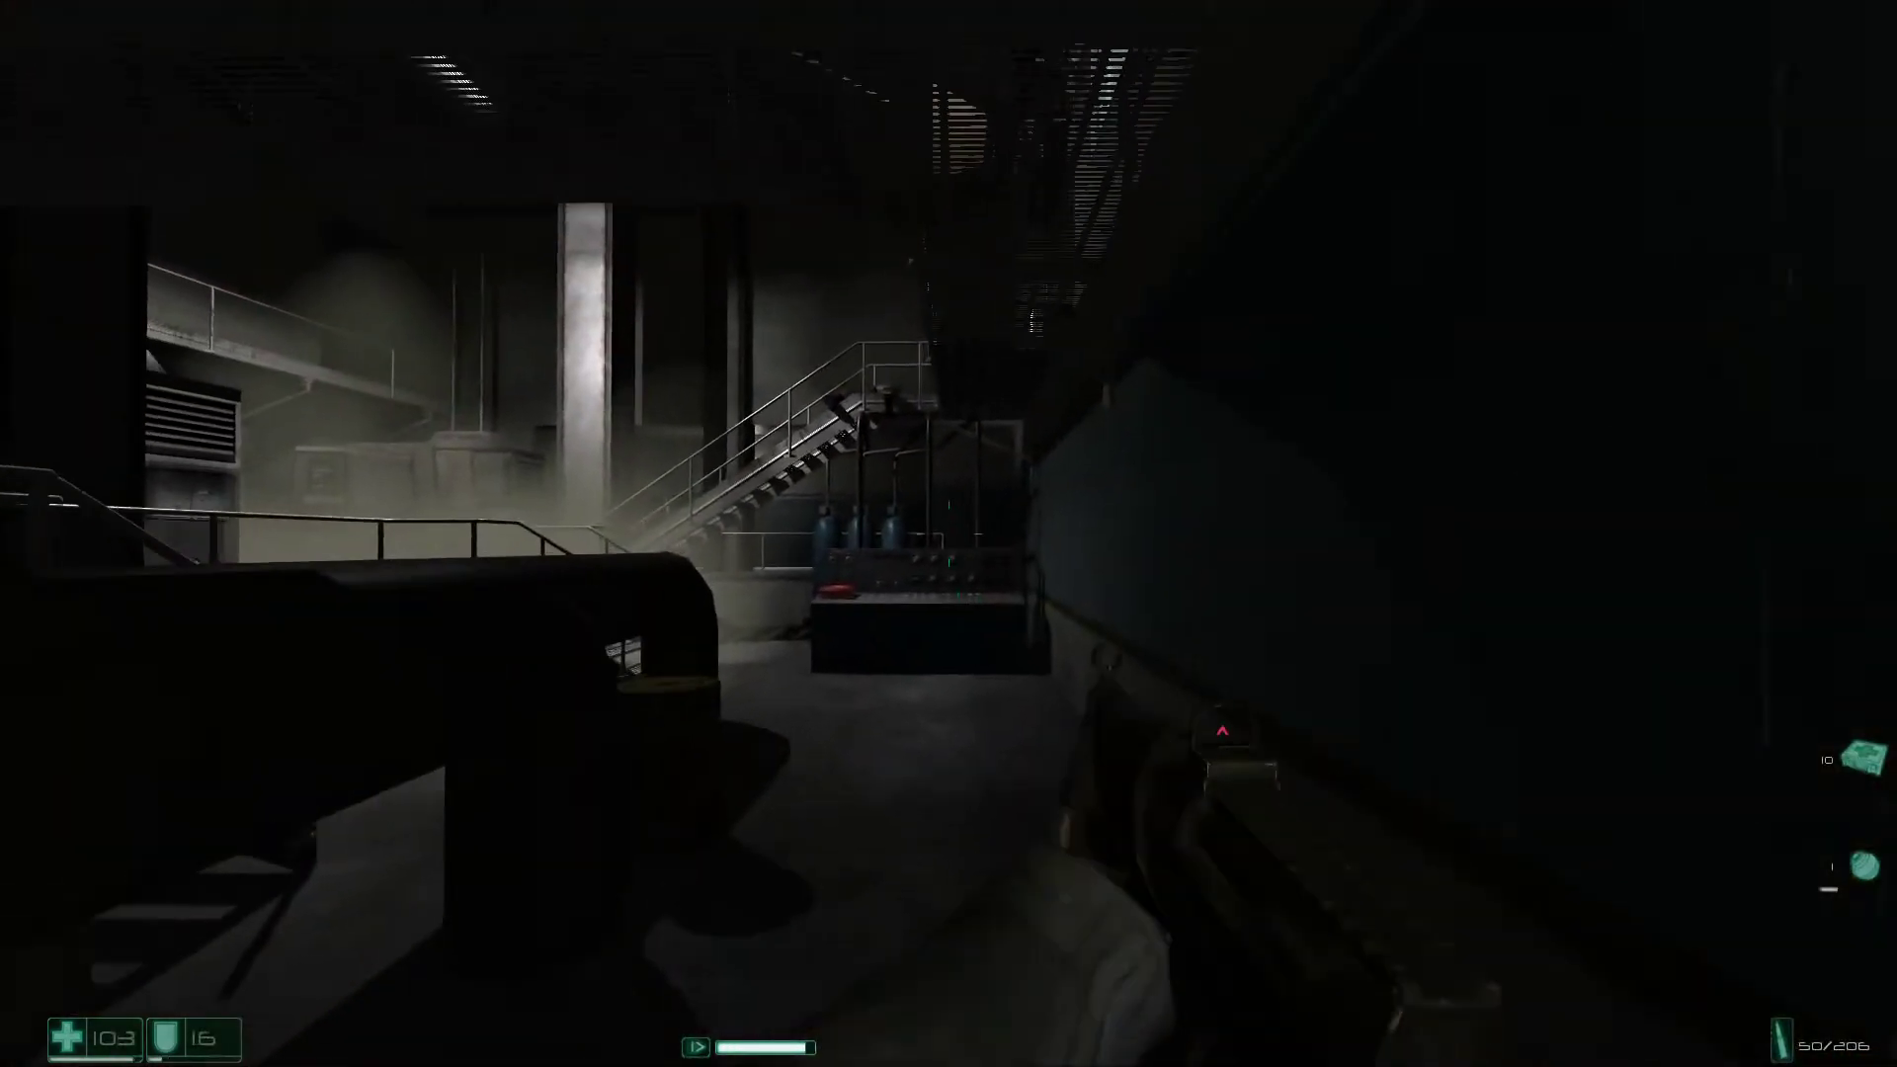
key("w")
key("w")
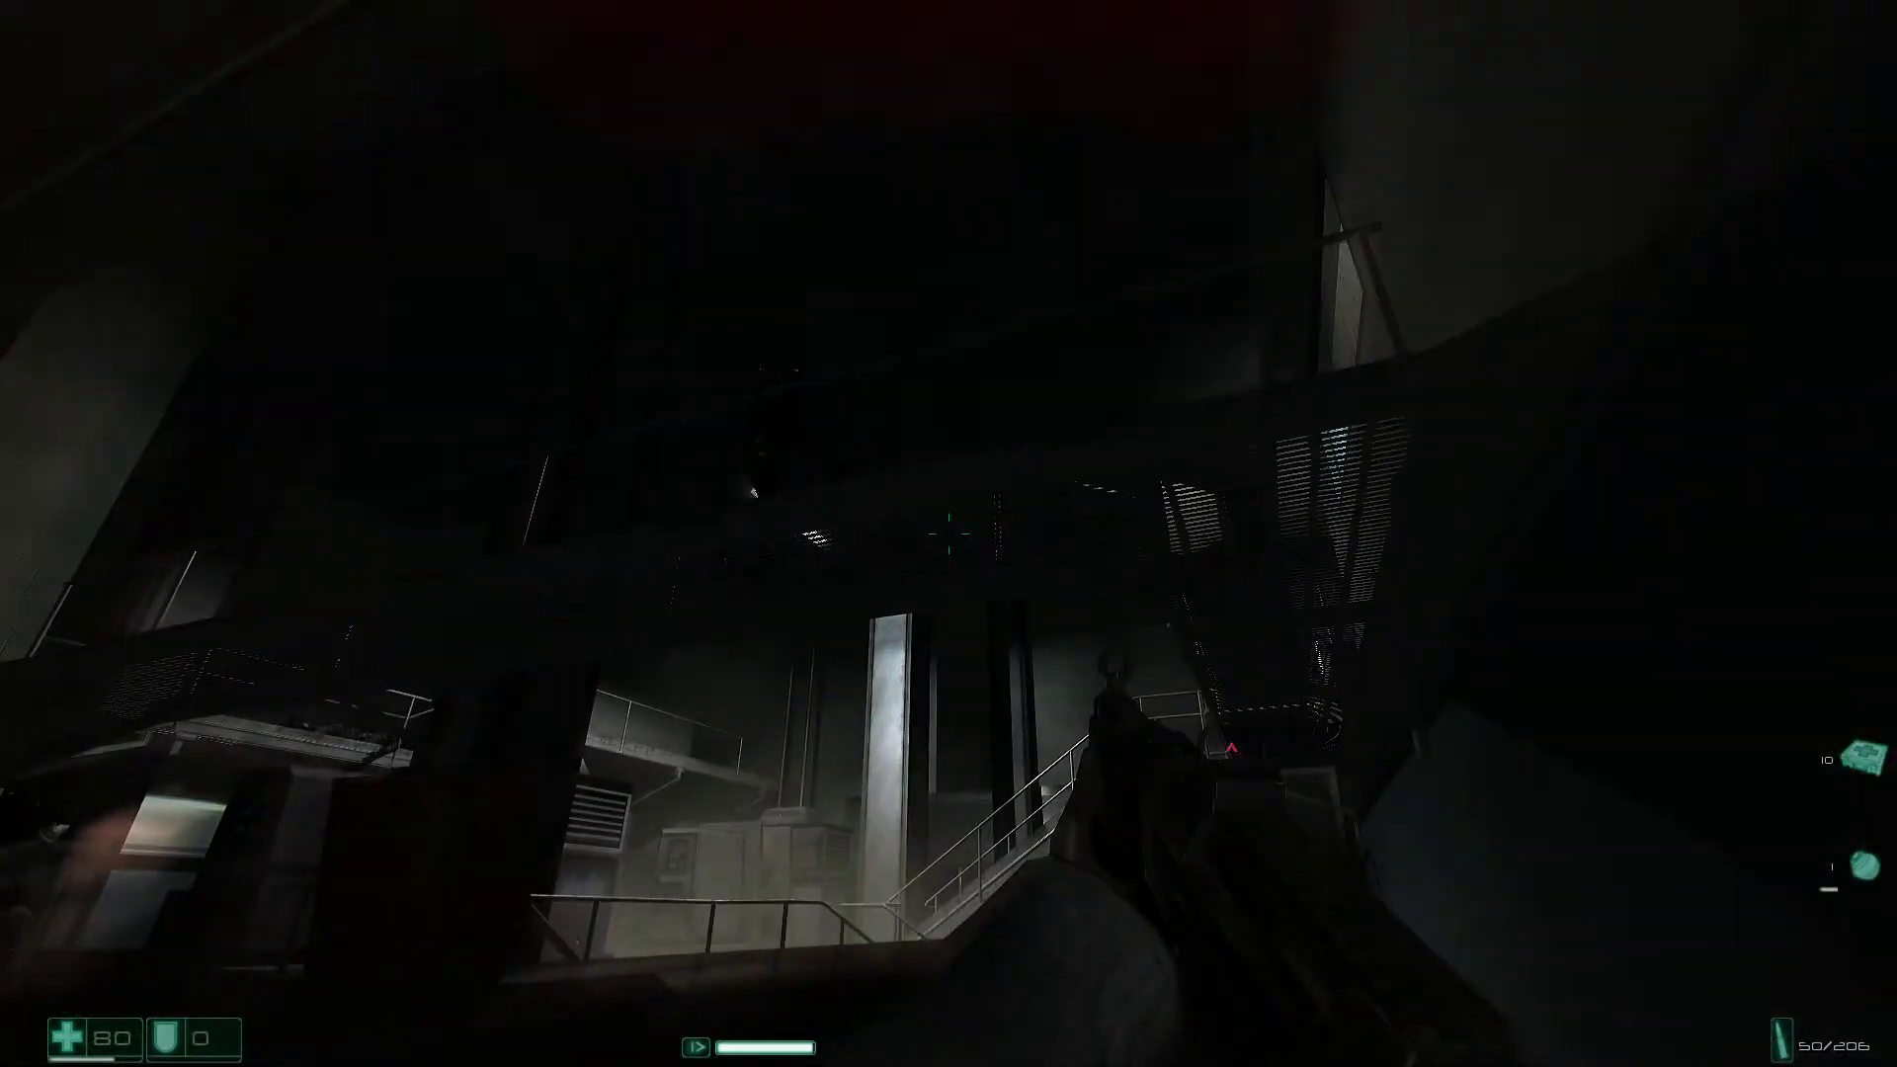
Finish off the catwalk enemy and head past the control panel to the staircase.
left_click(949, 533)
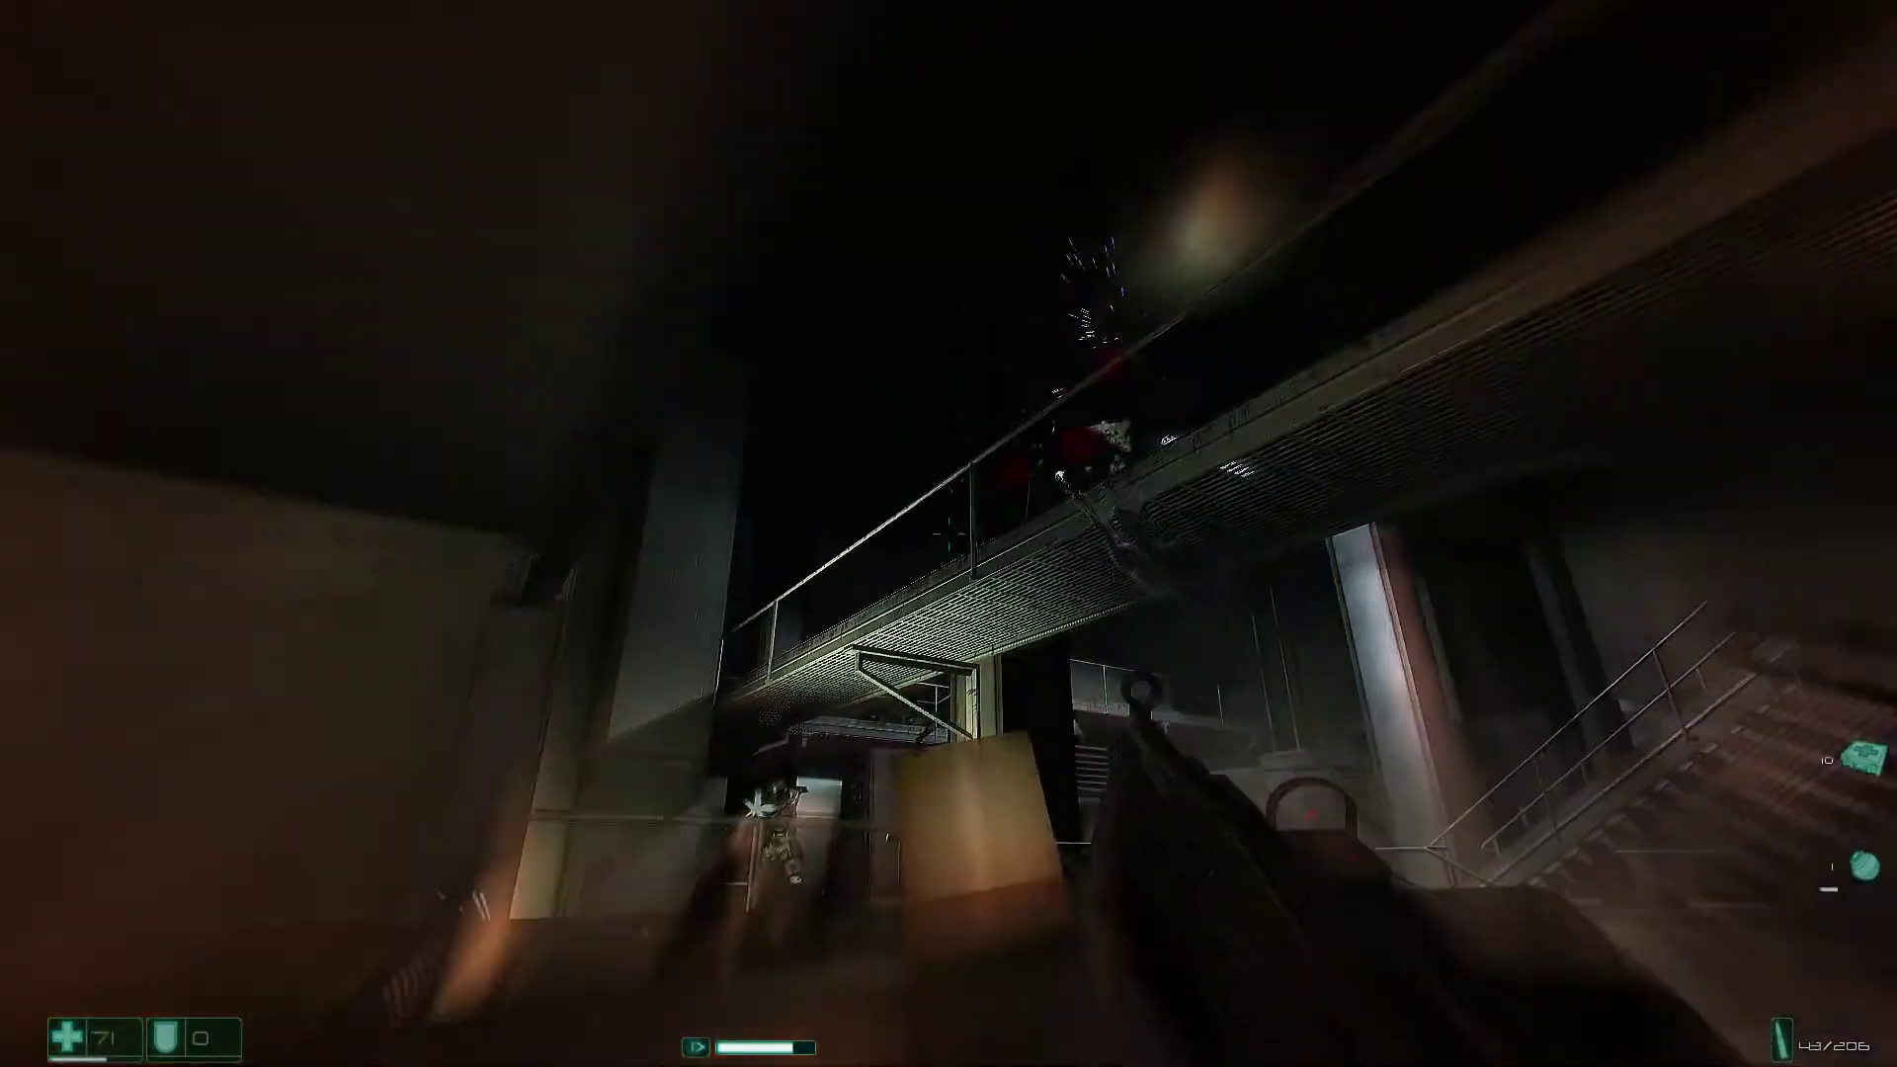
left_click(948, 534)
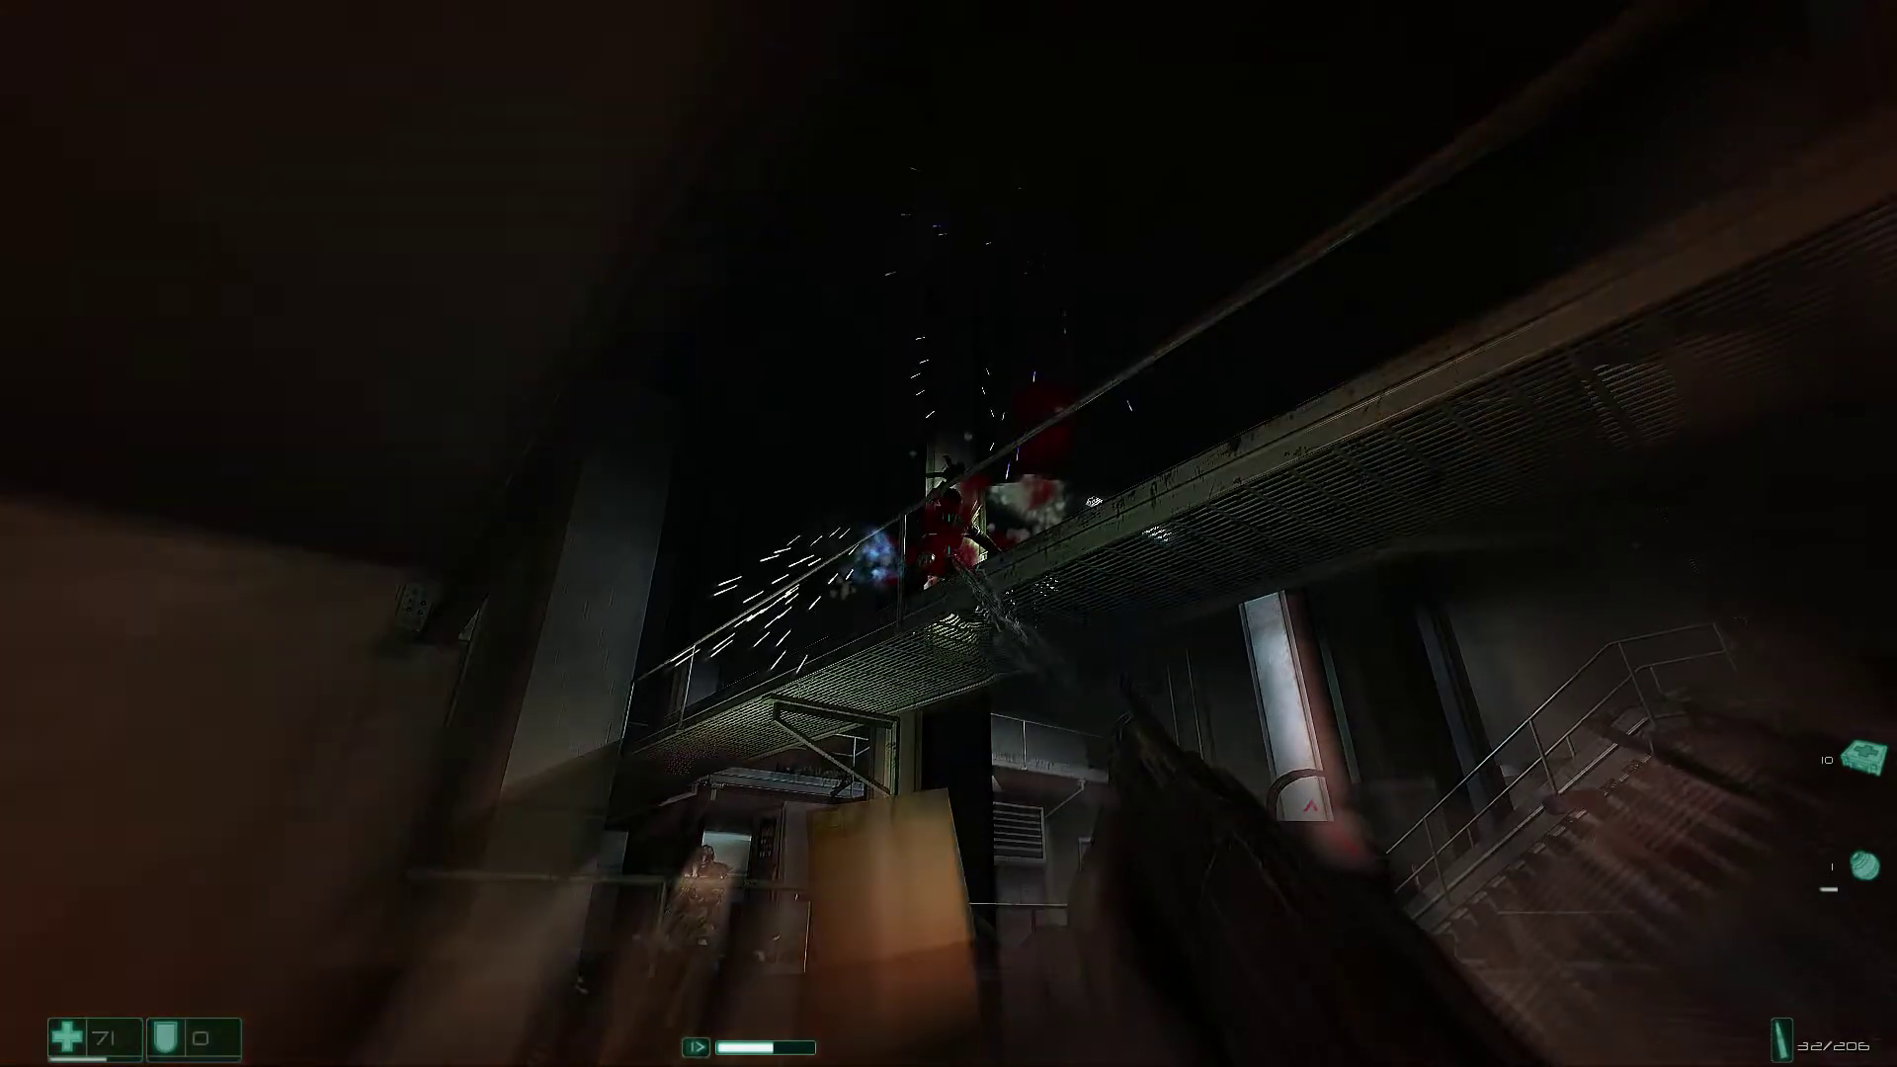
left_click(948, 534)
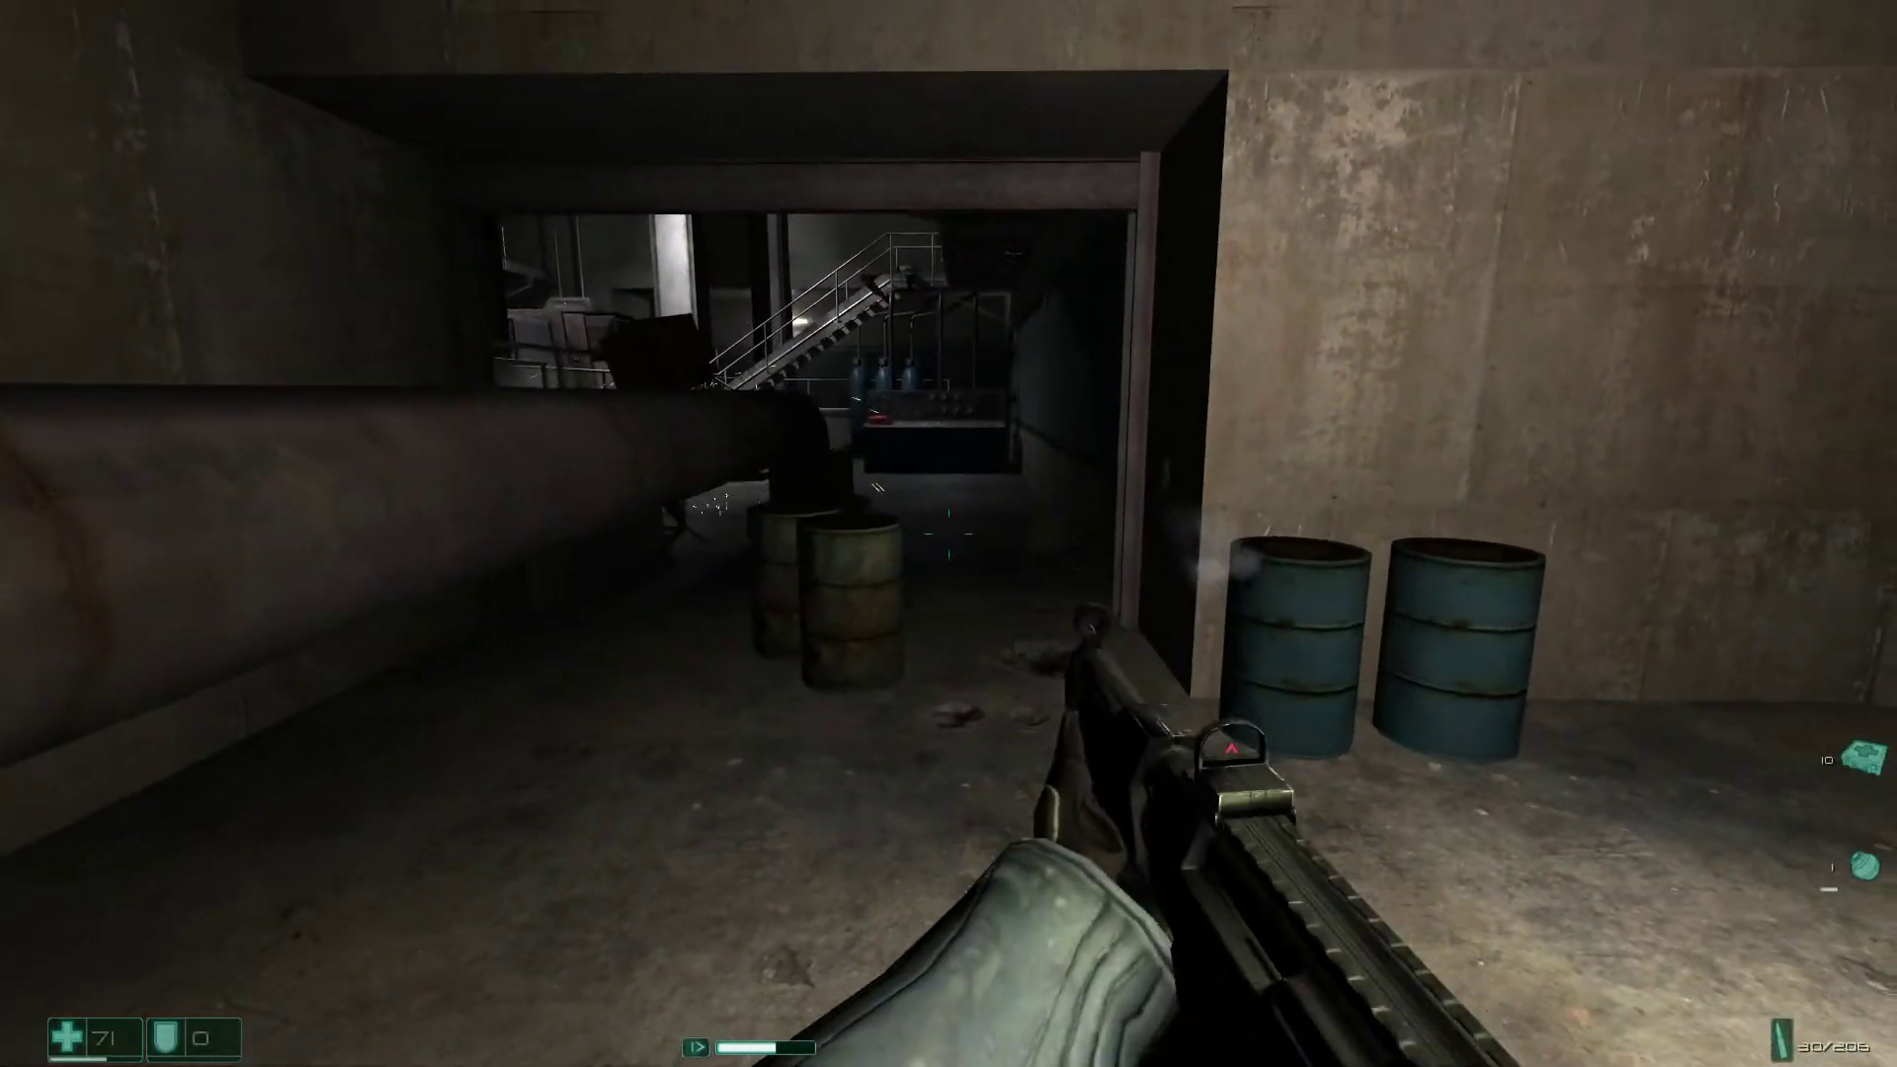
key("w")
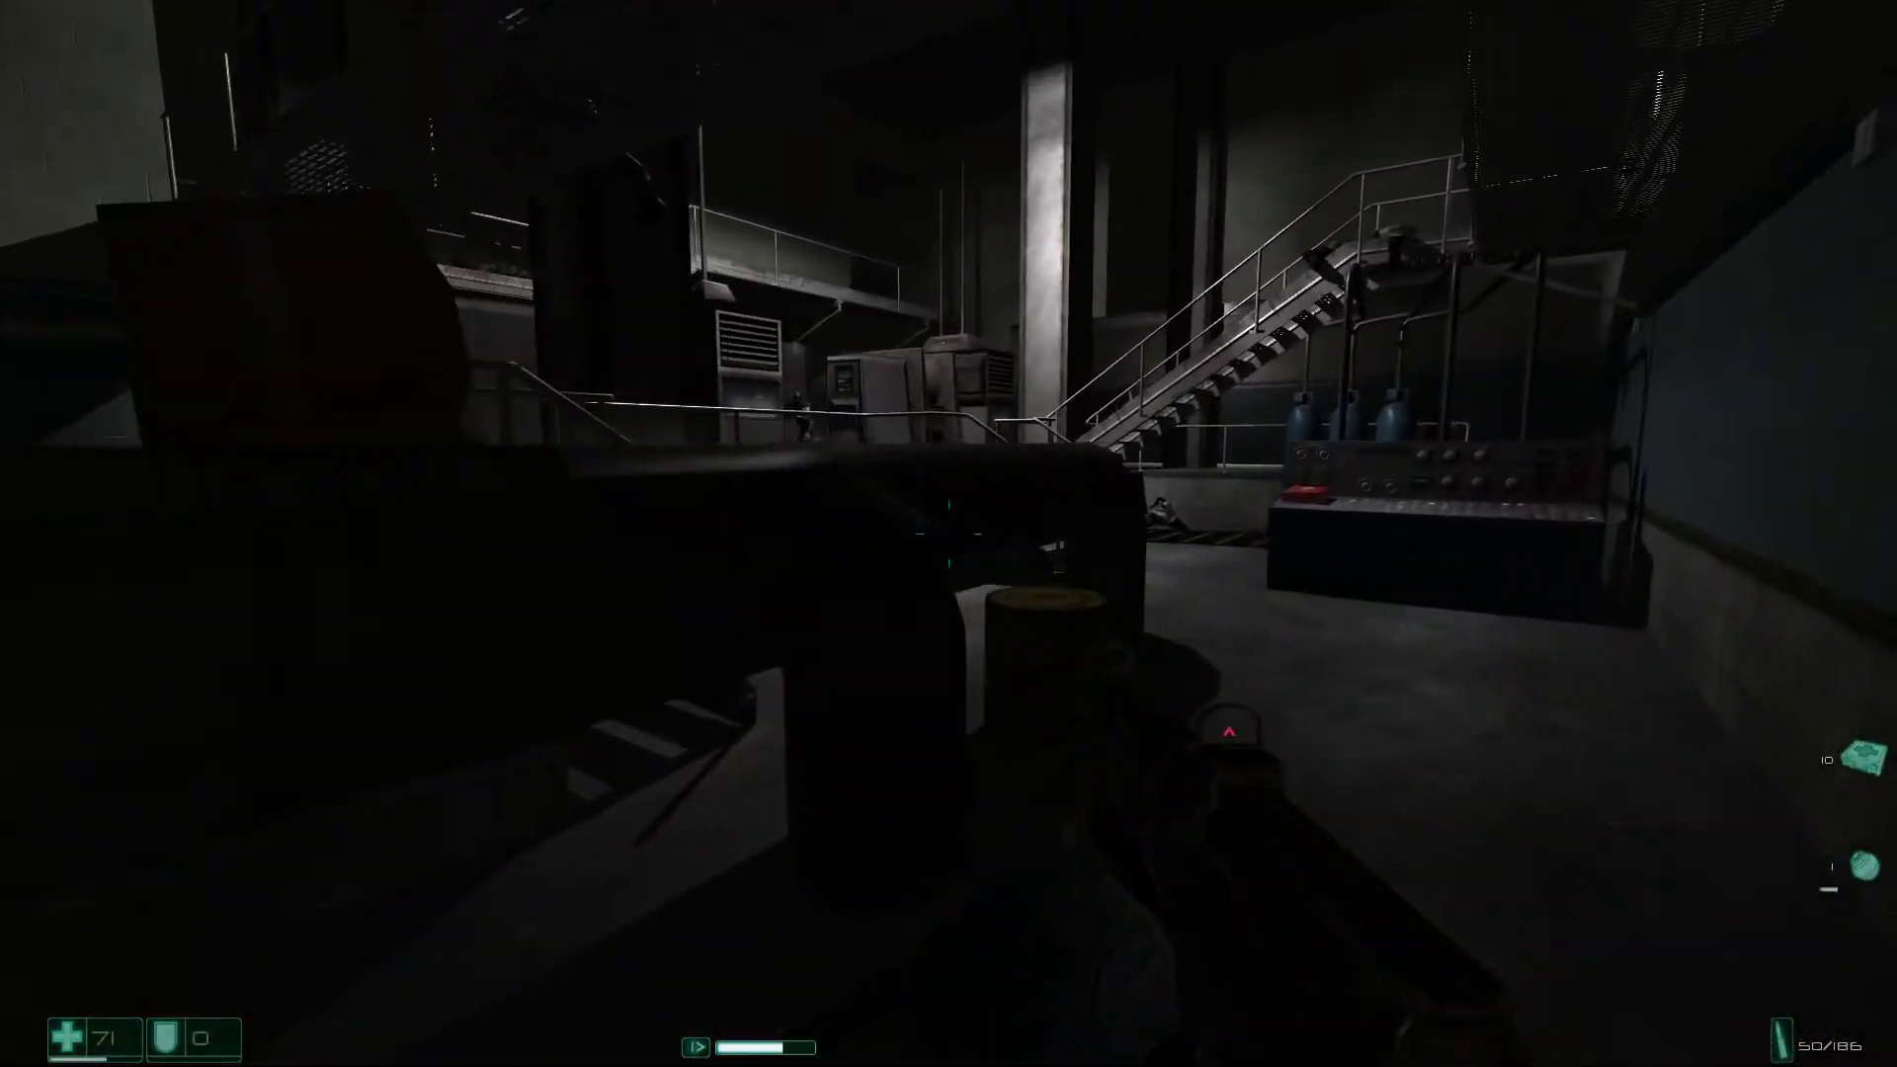
key("w")
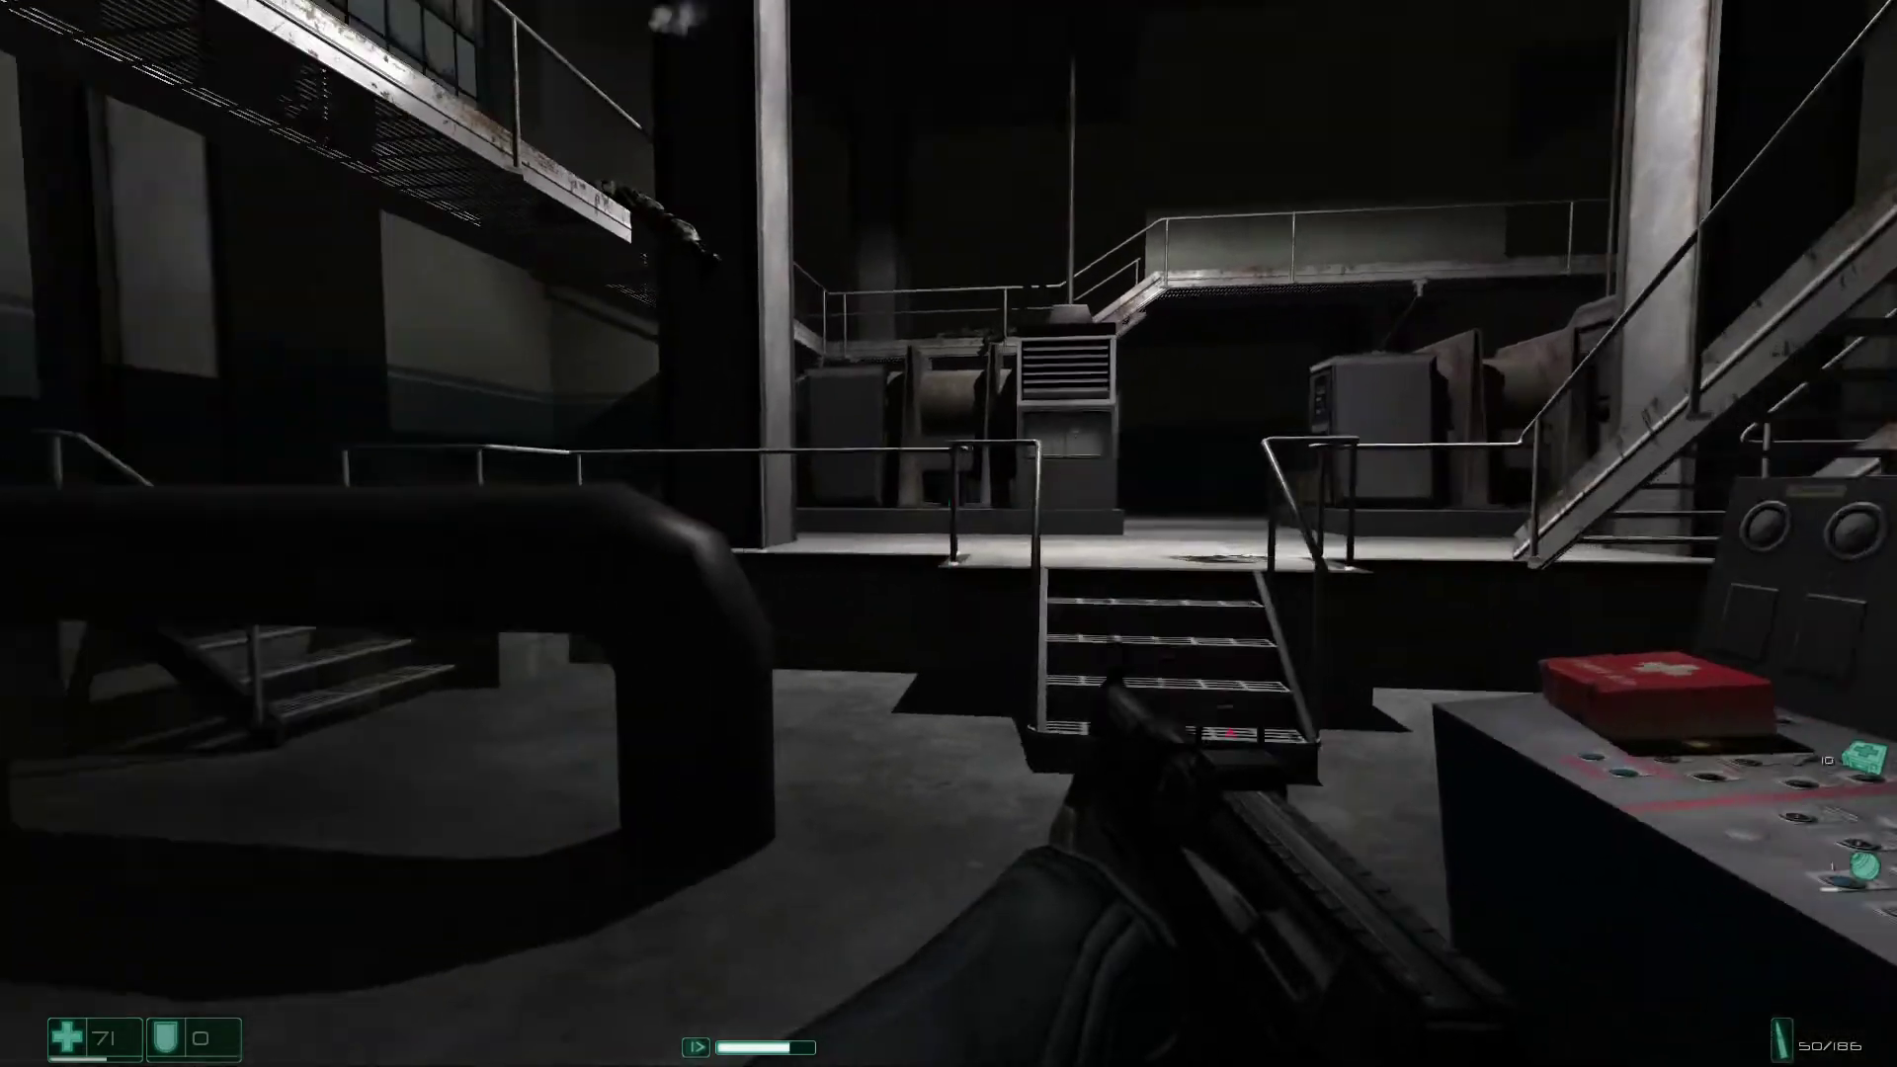
key("w")
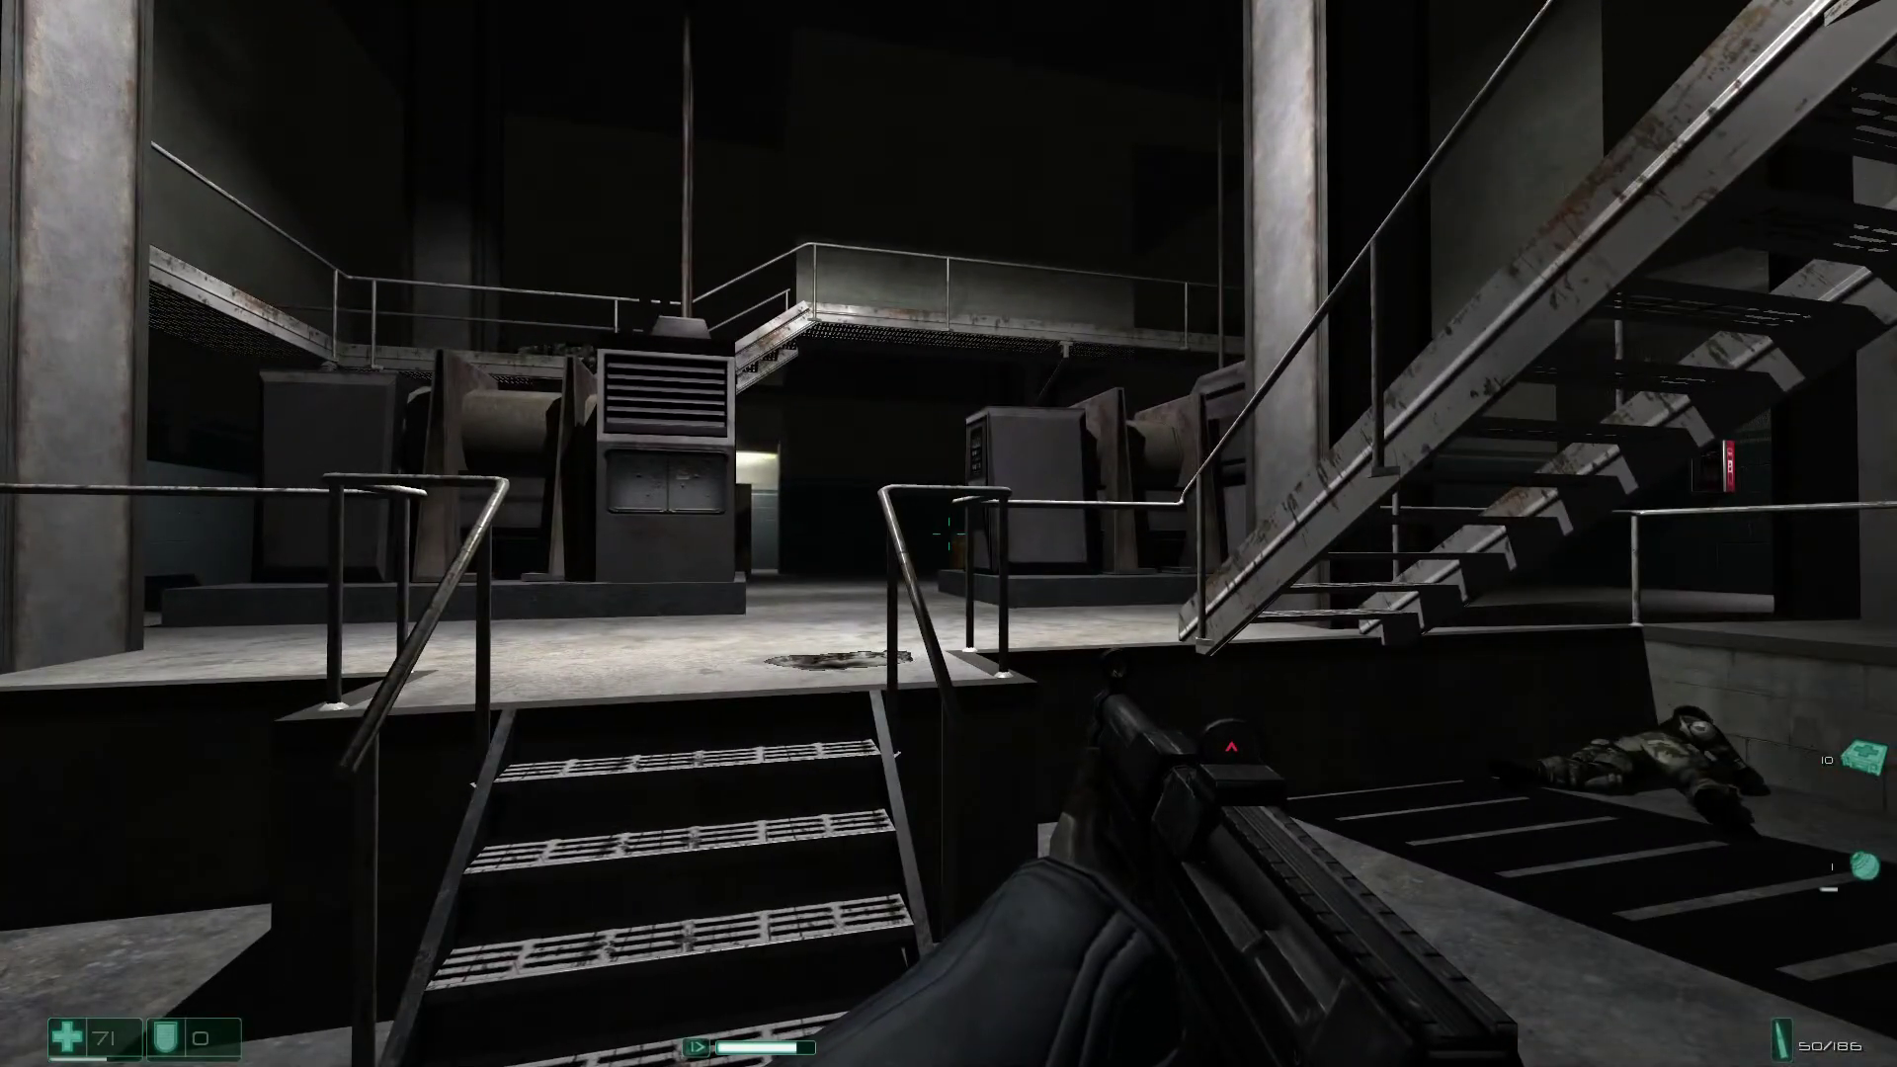
key("w")
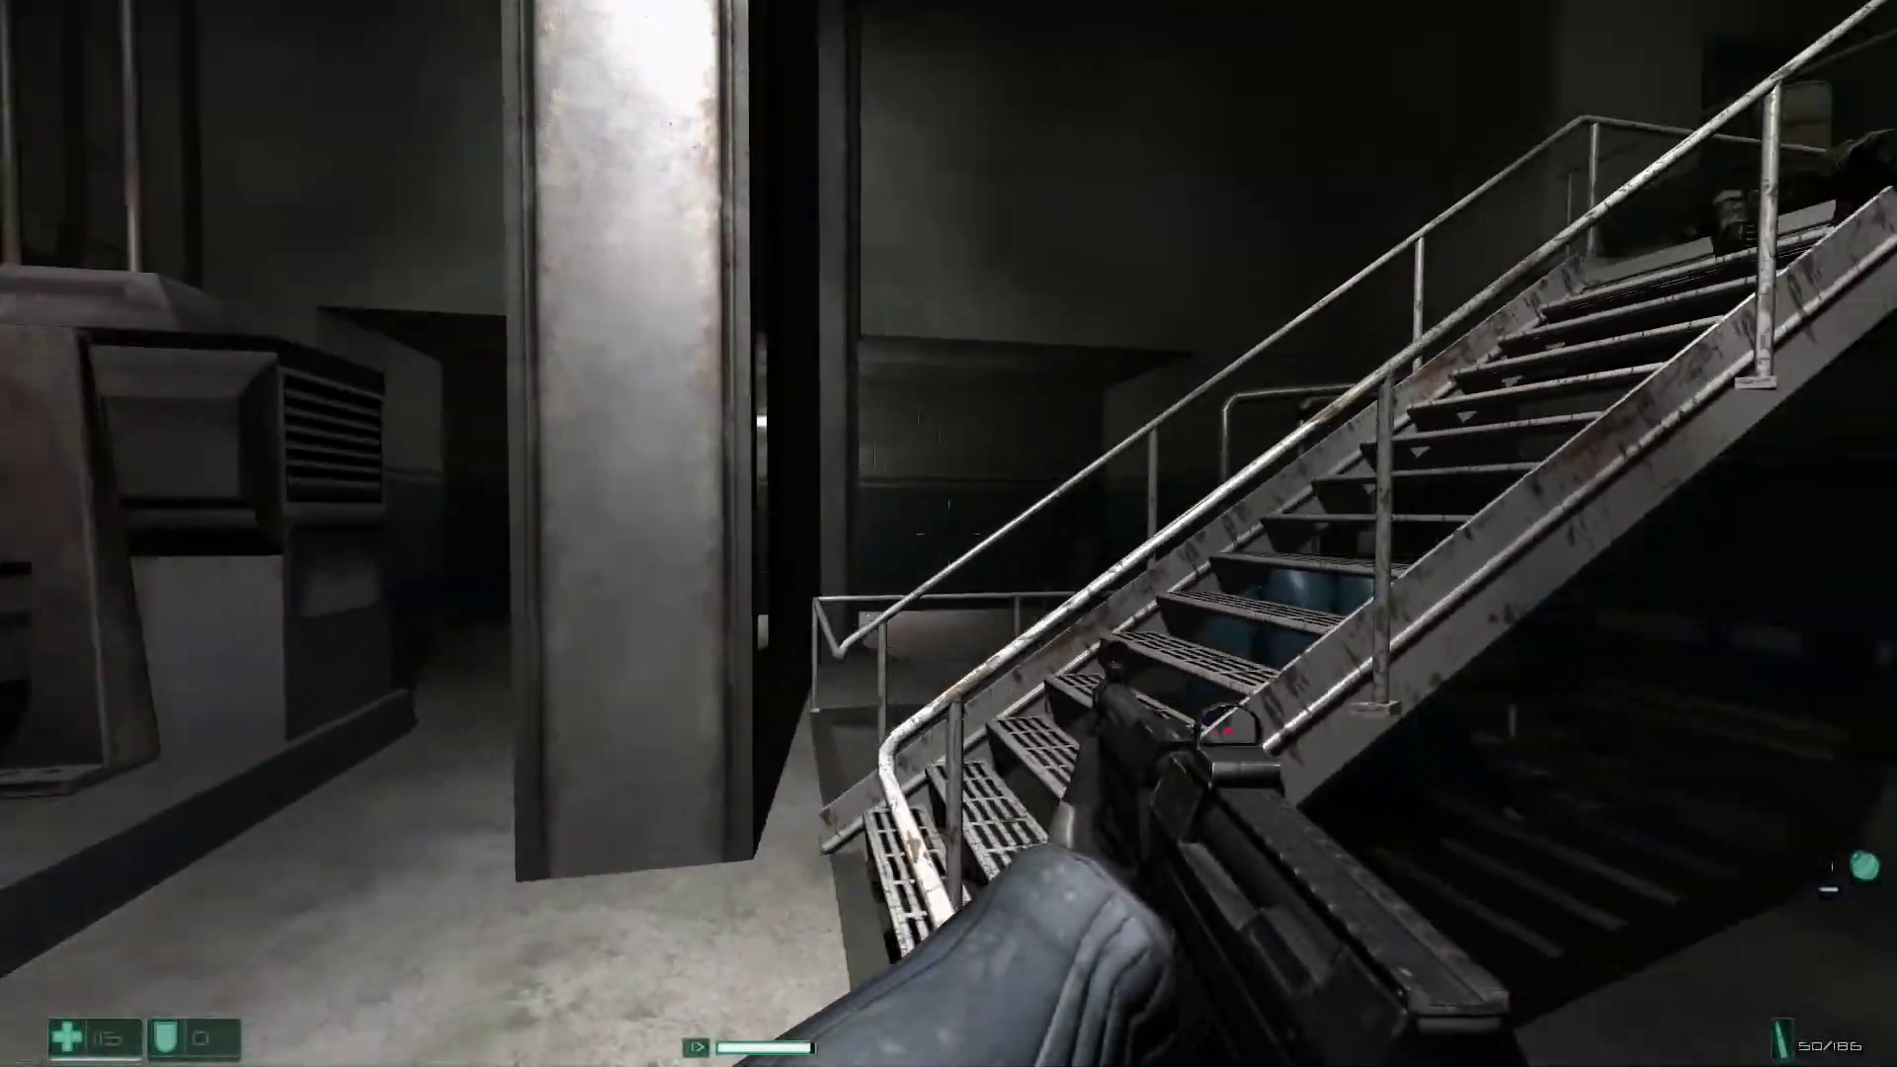
key("w")
Climb to the upper walkway and push through the exploding office to the stairwell.
key("w")
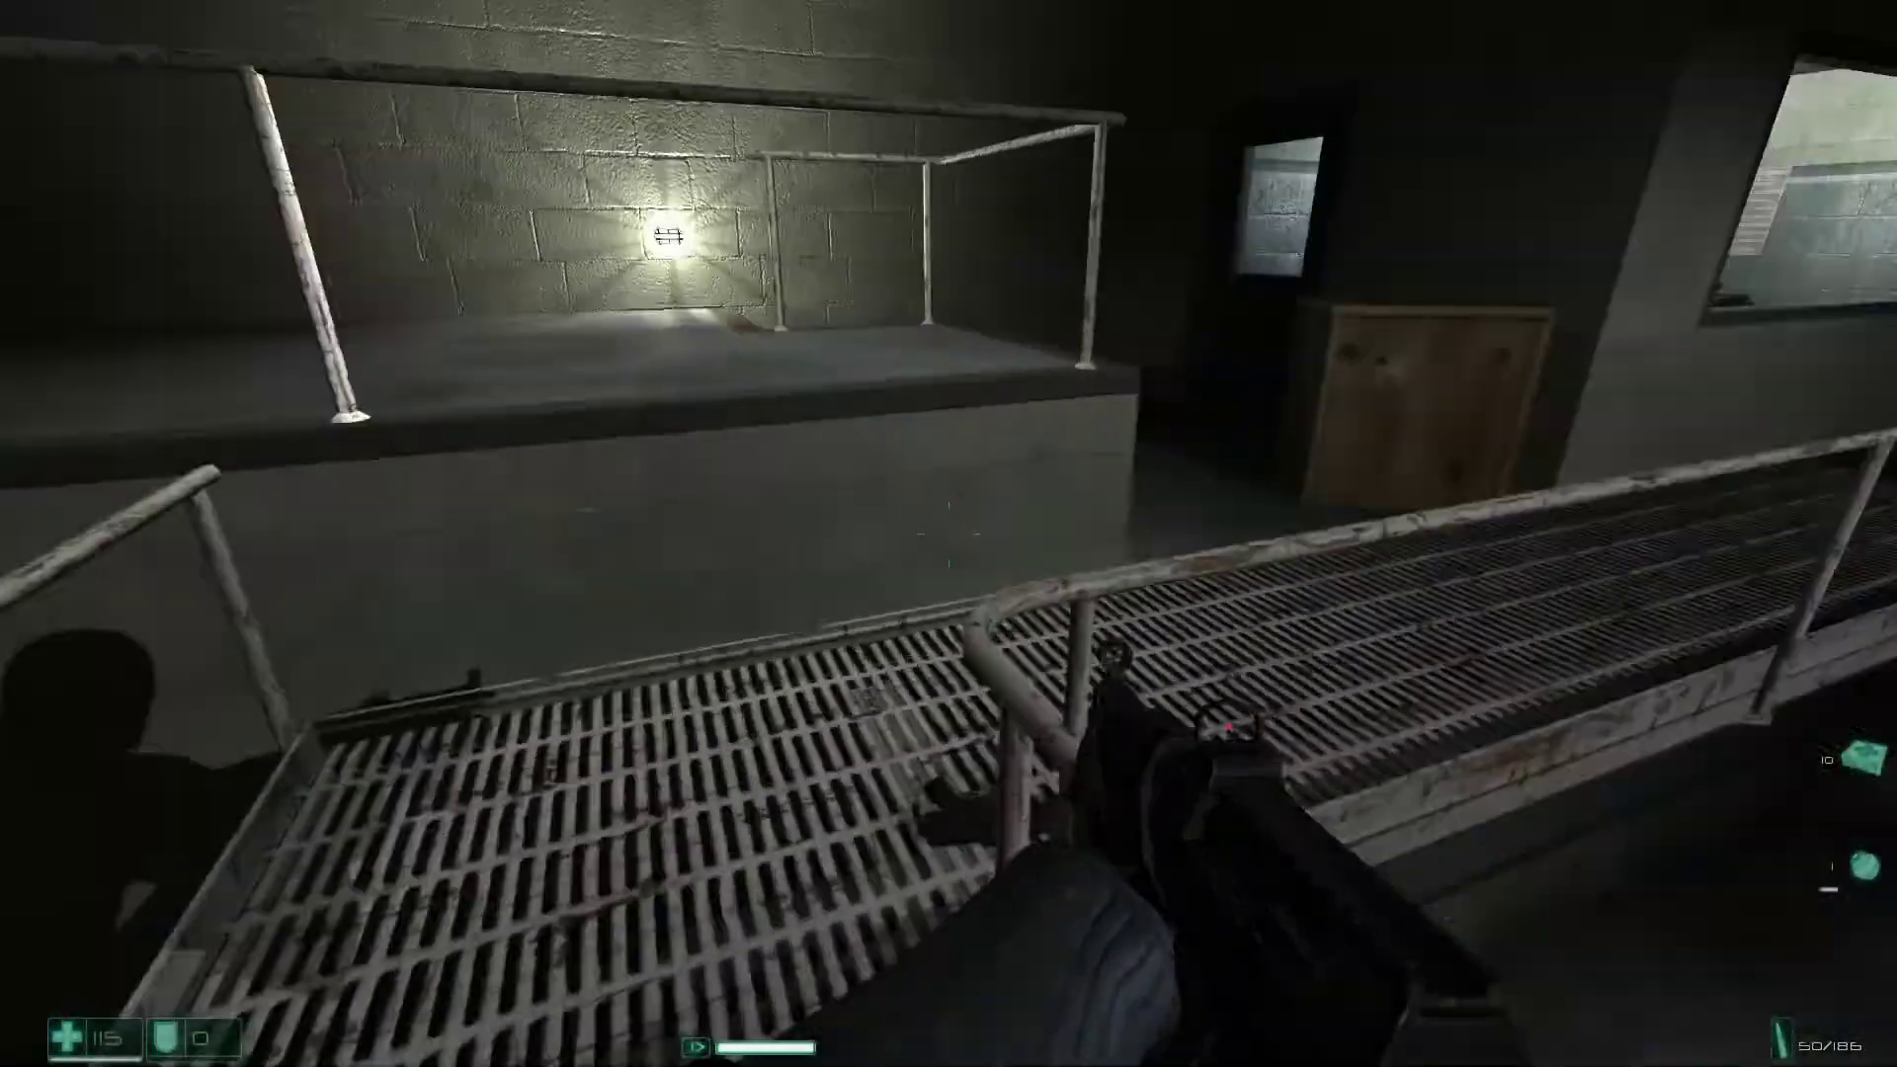
key("w")
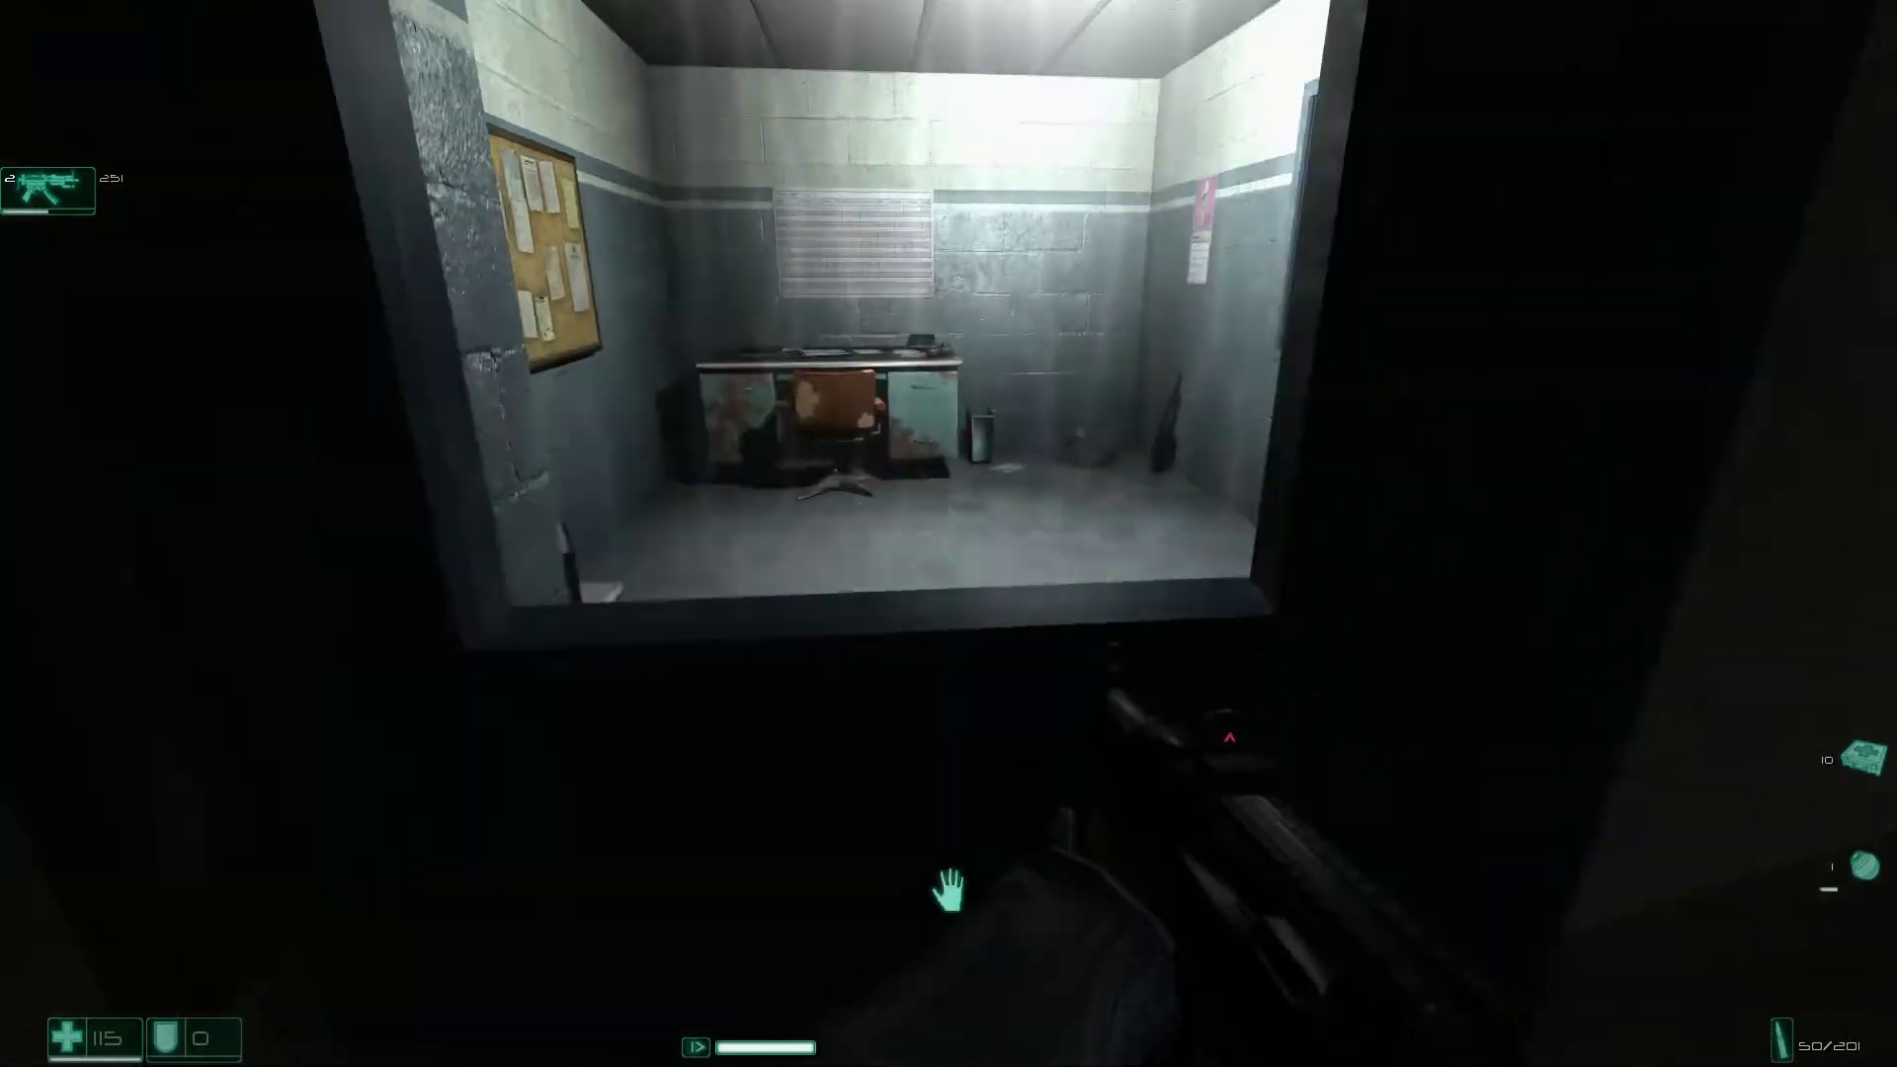
key("w")
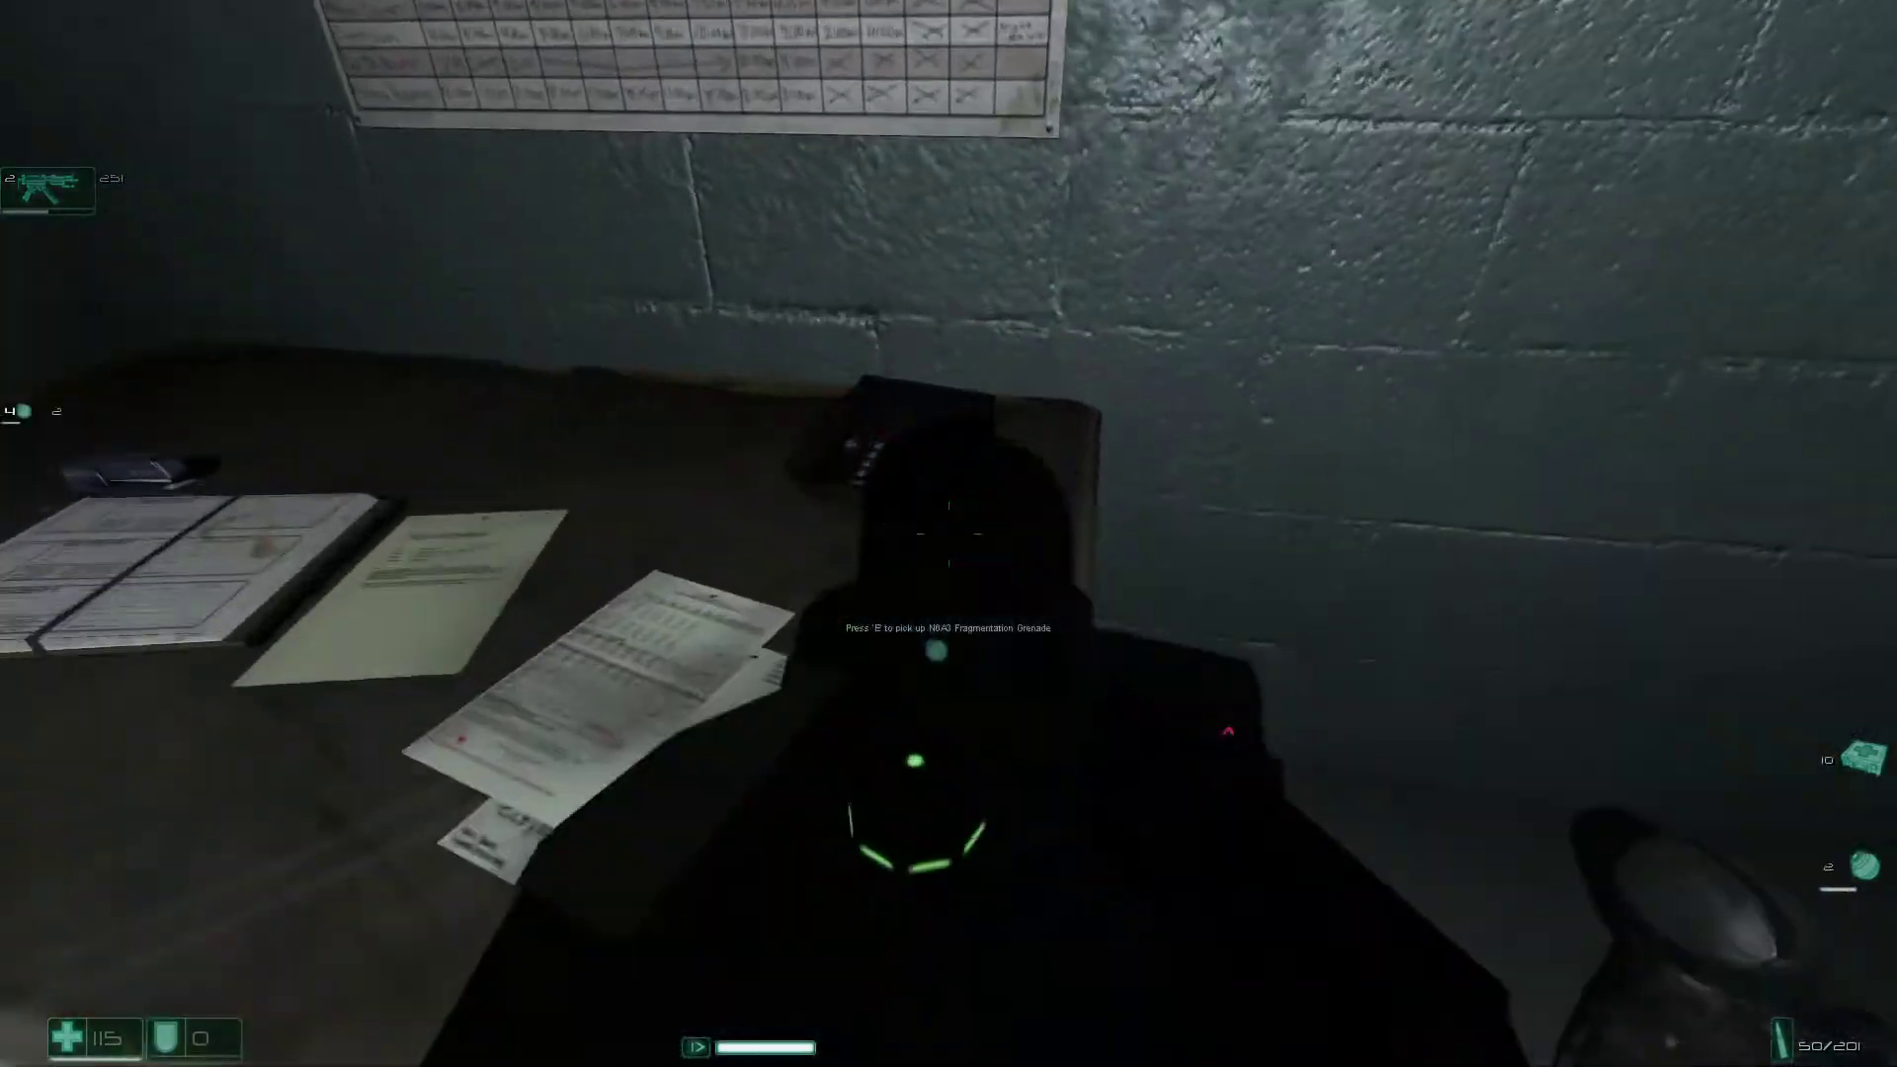
key("s")
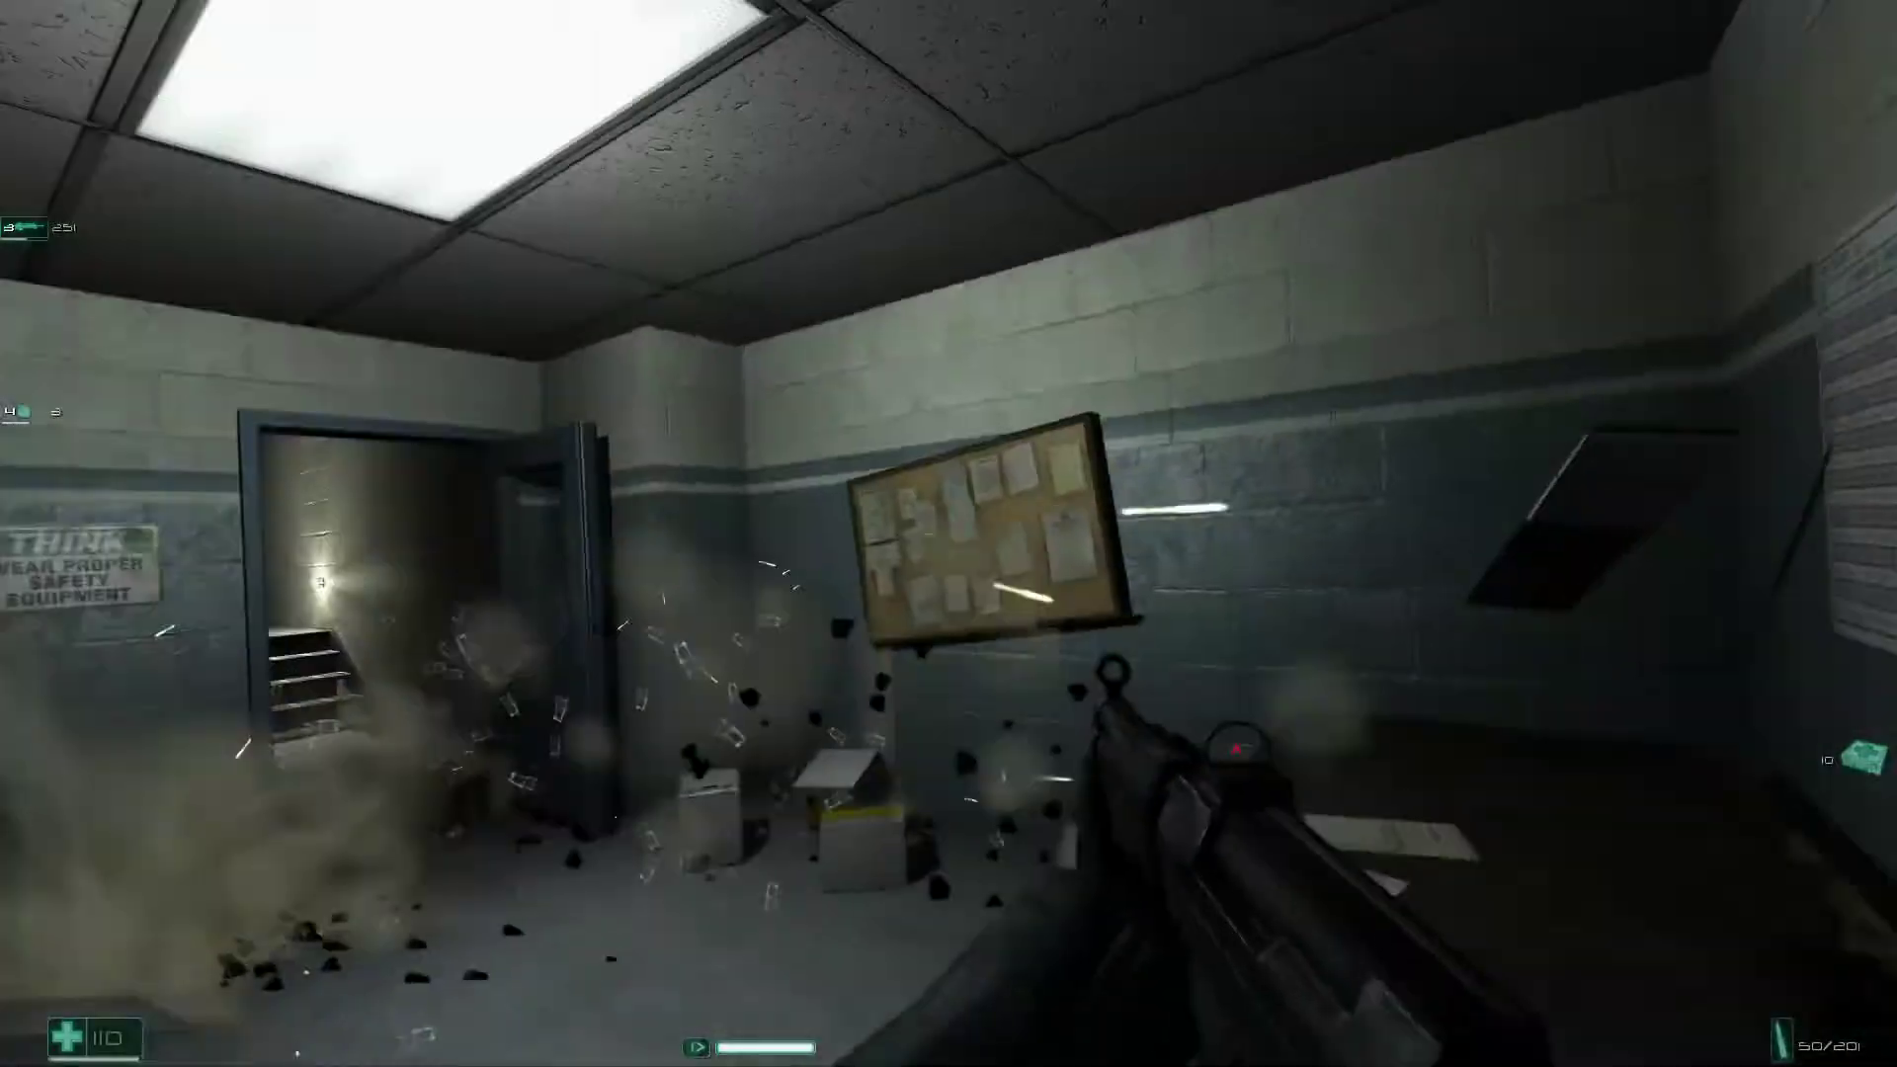
key("w")
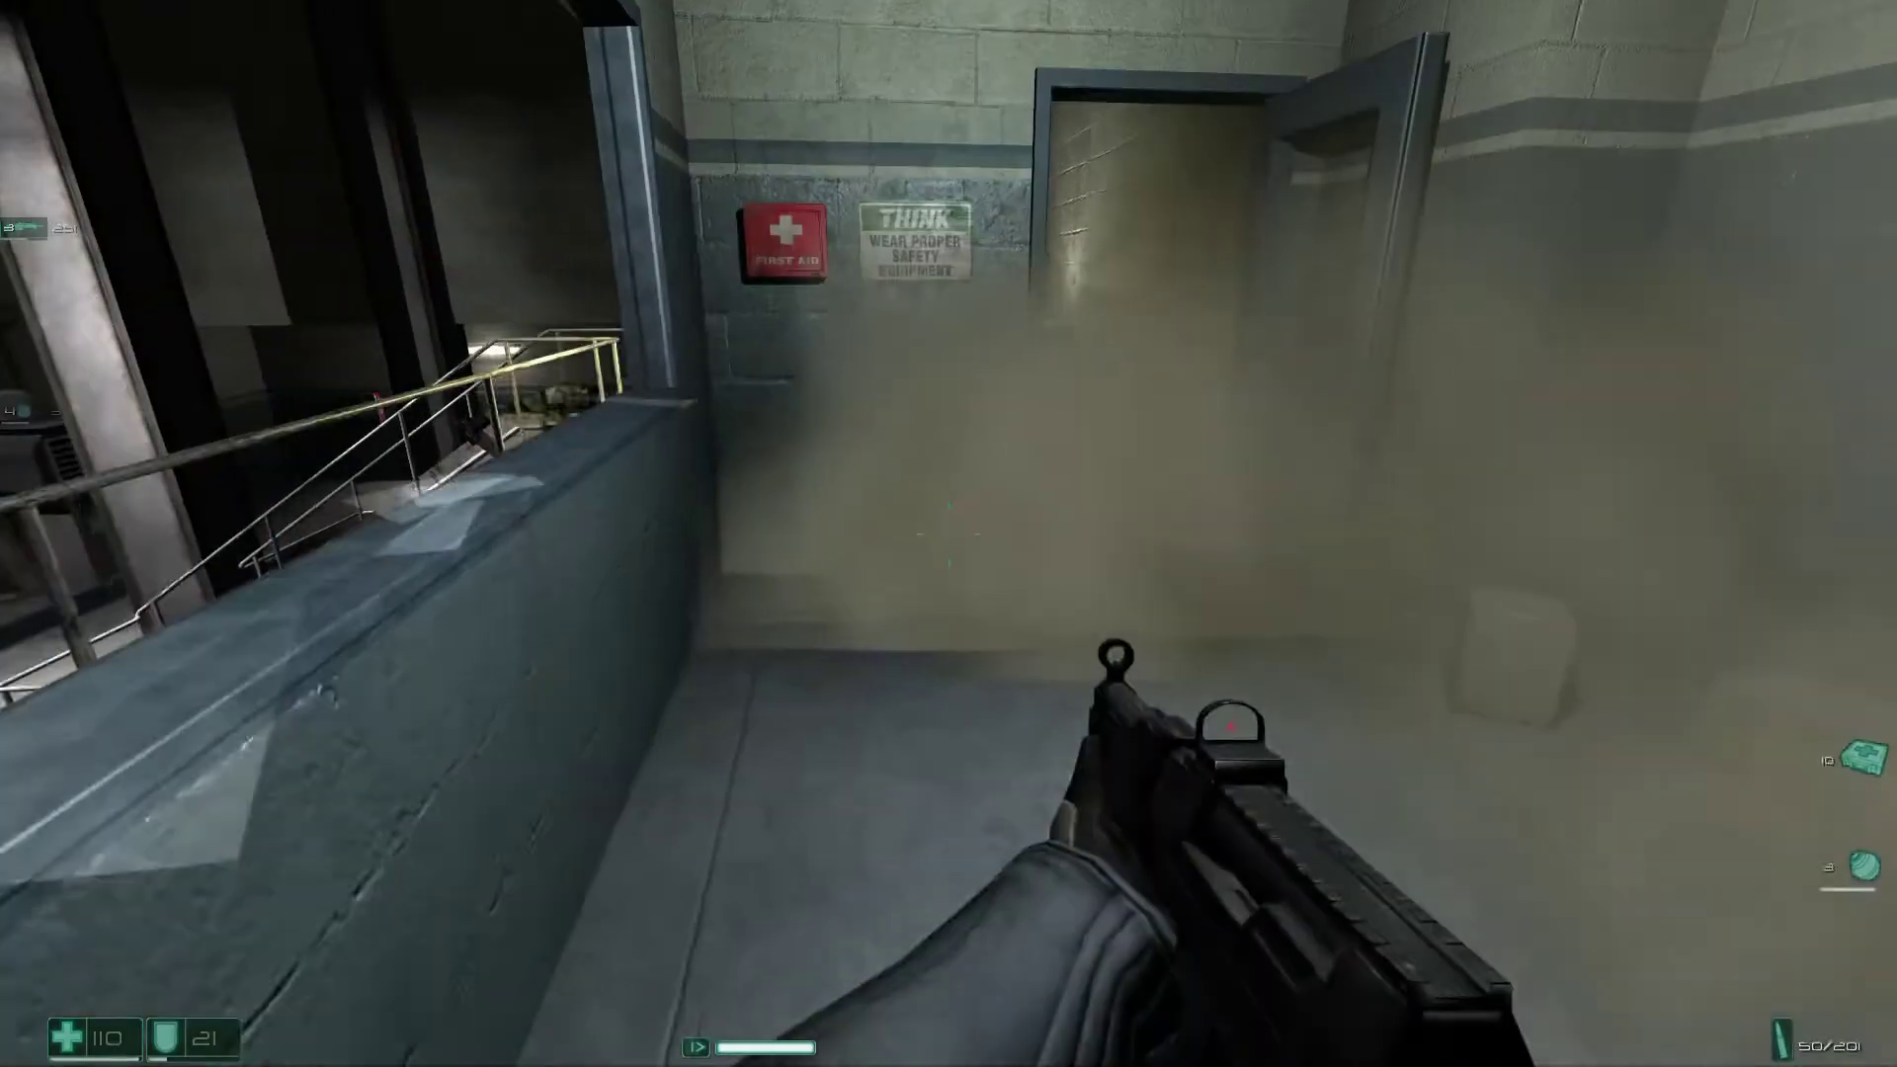
key("w")
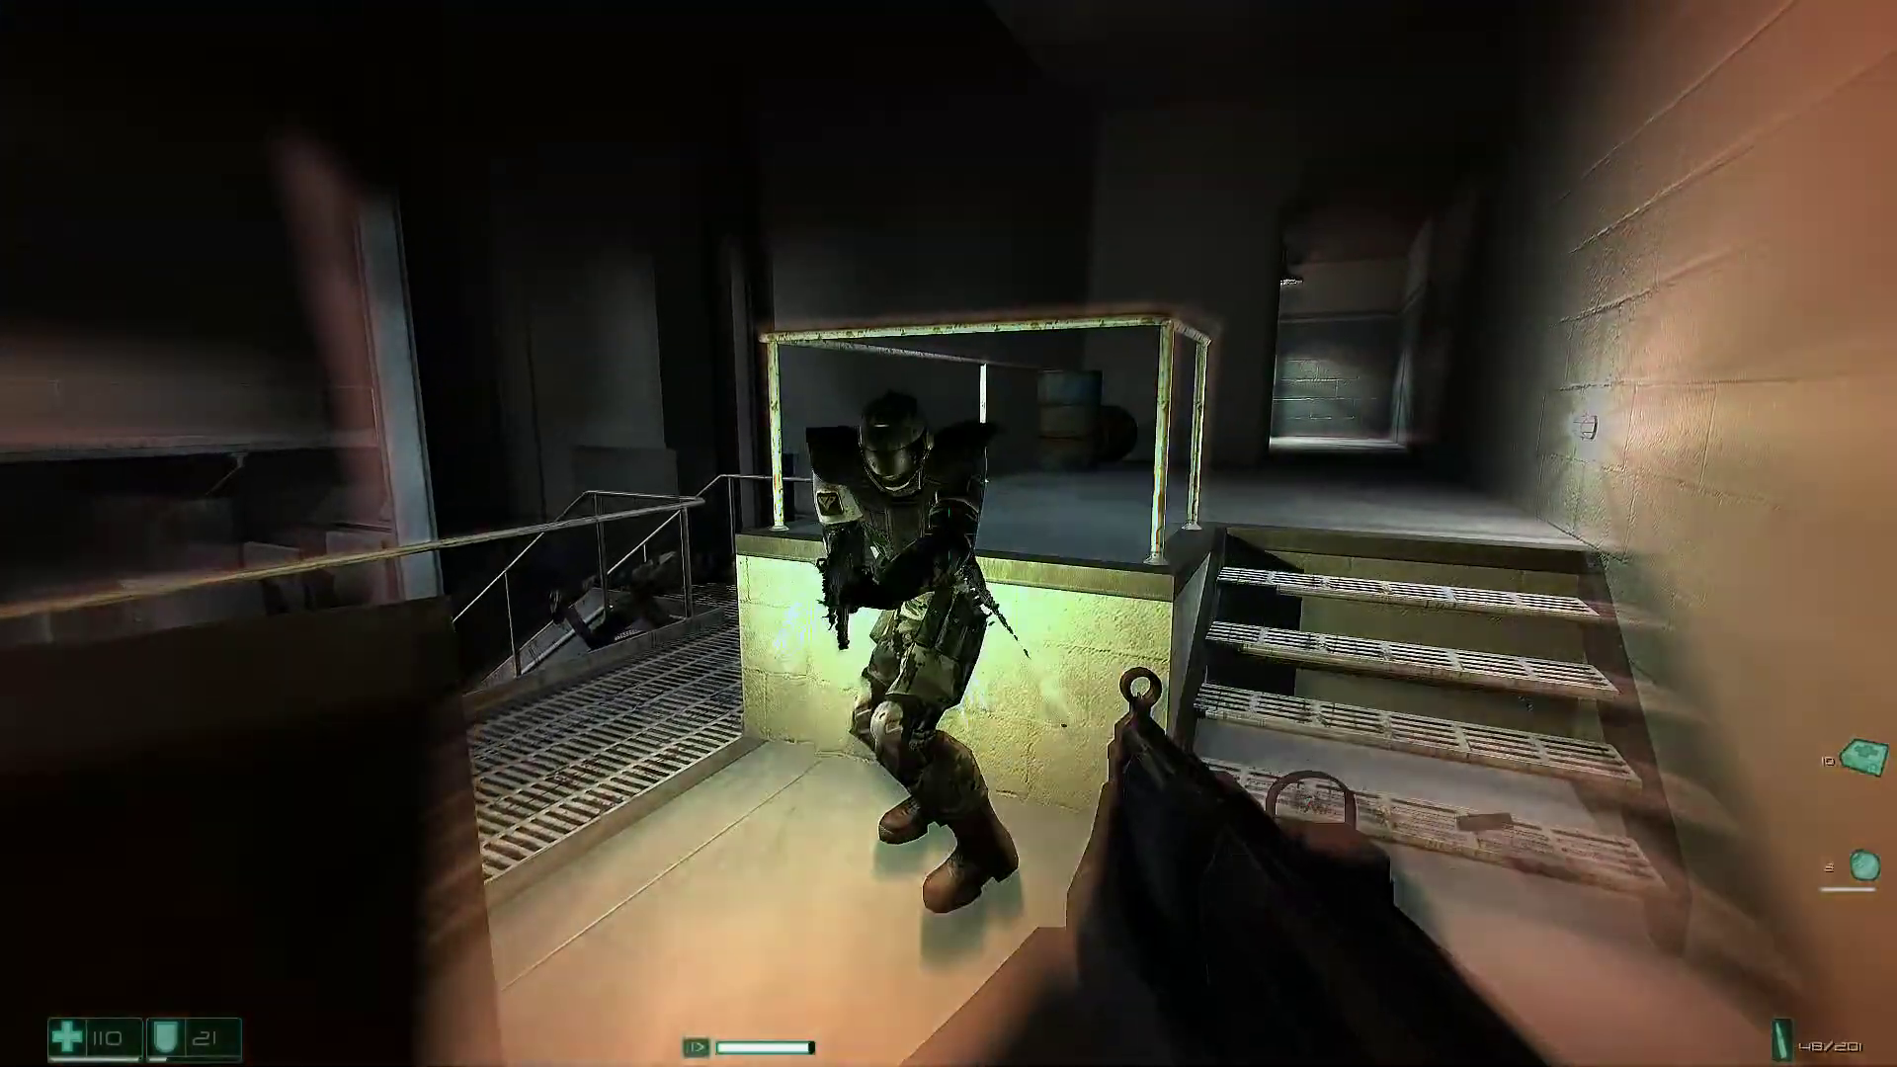
Shoot the enemy on the landing and pick up the dropped weapon.
left_click(949, 535)
left_click(948, 533)
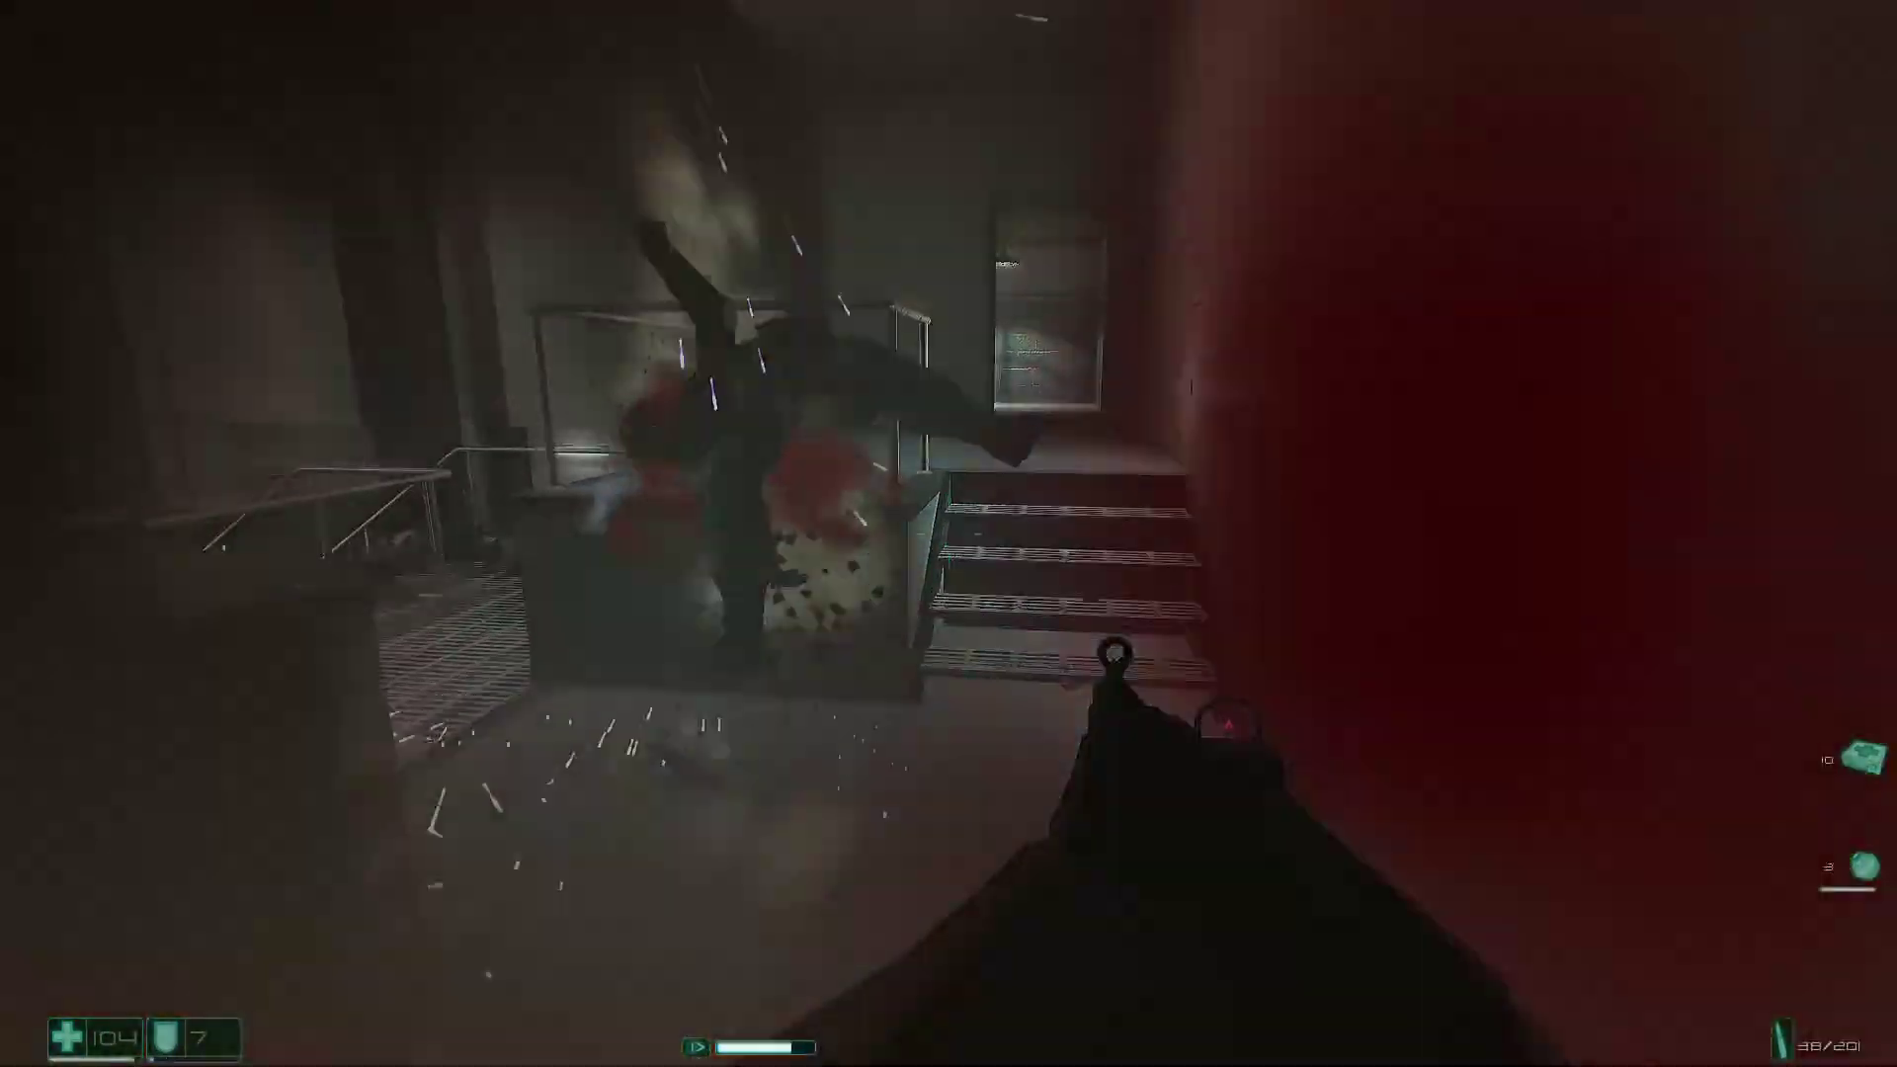
key("w")
key("e")
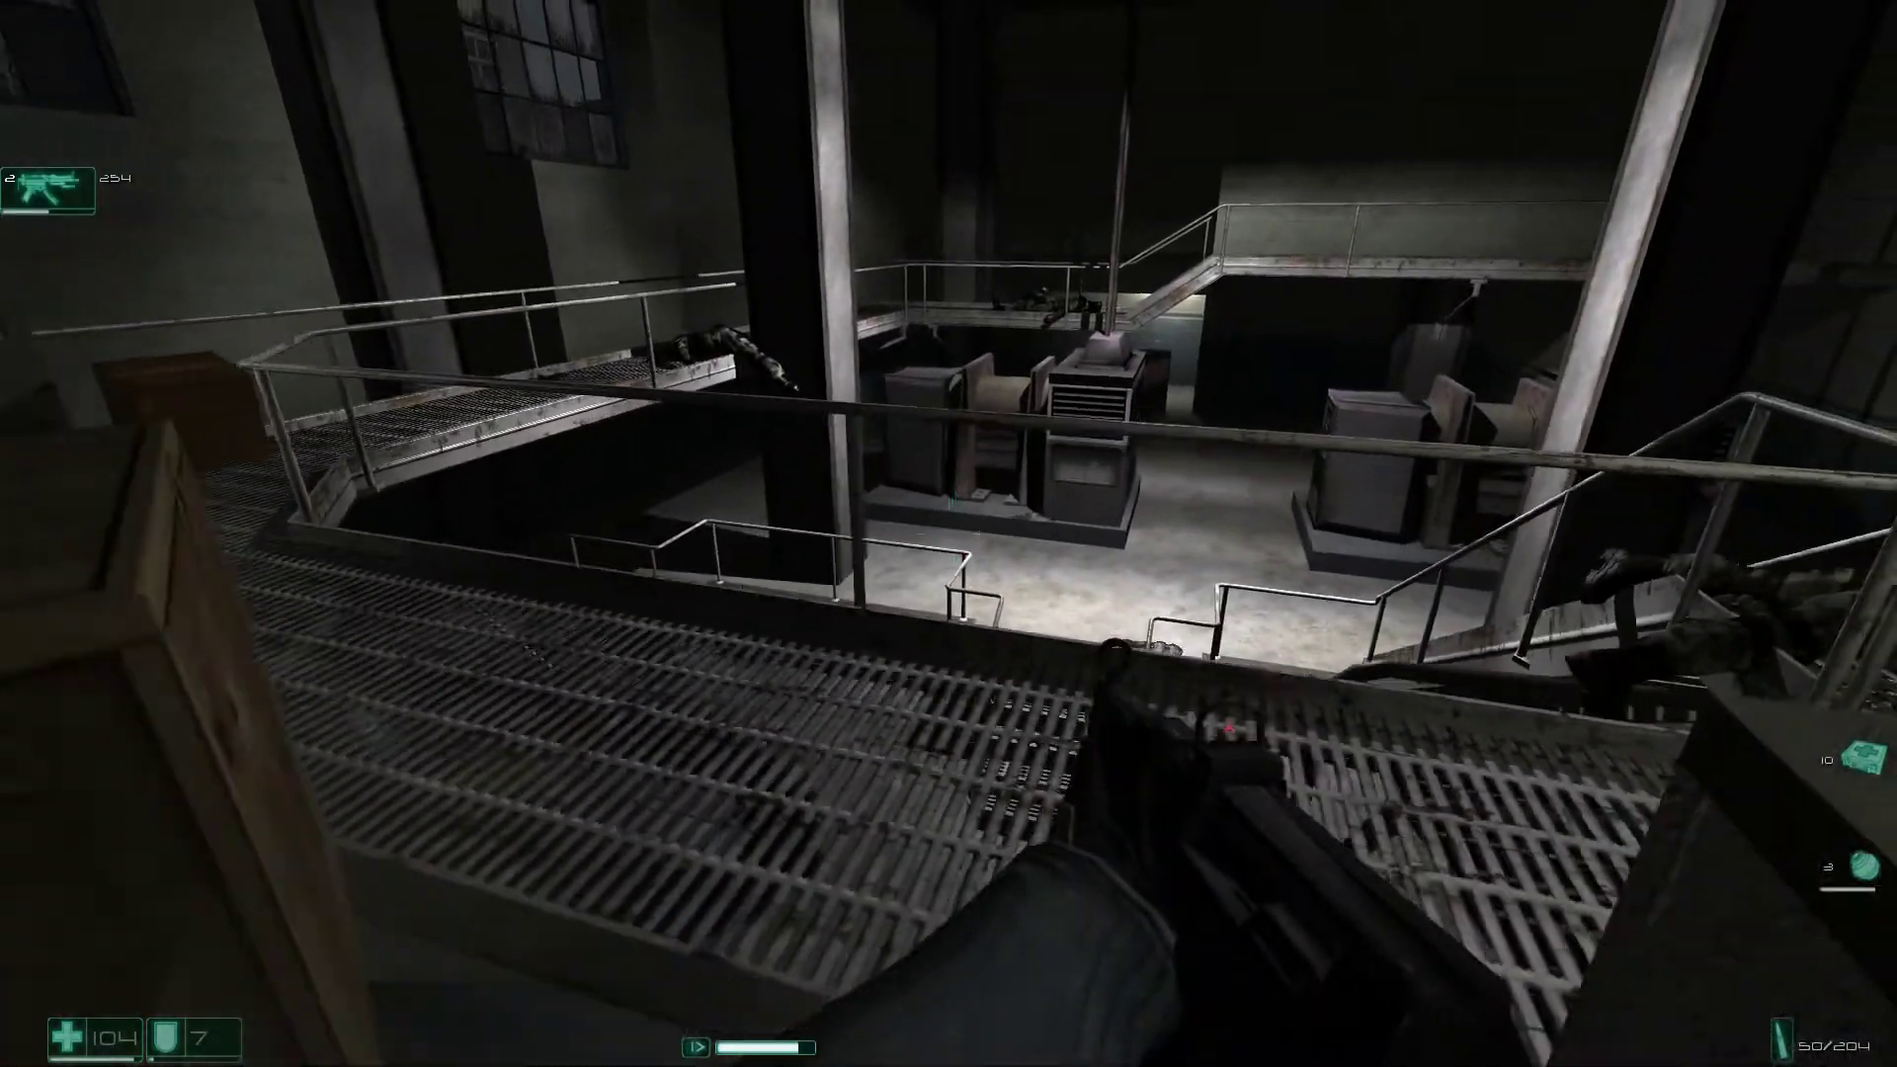
Grab the med kit from the first-aid box and climb toward the lit doorway.
key("w")
key("w")
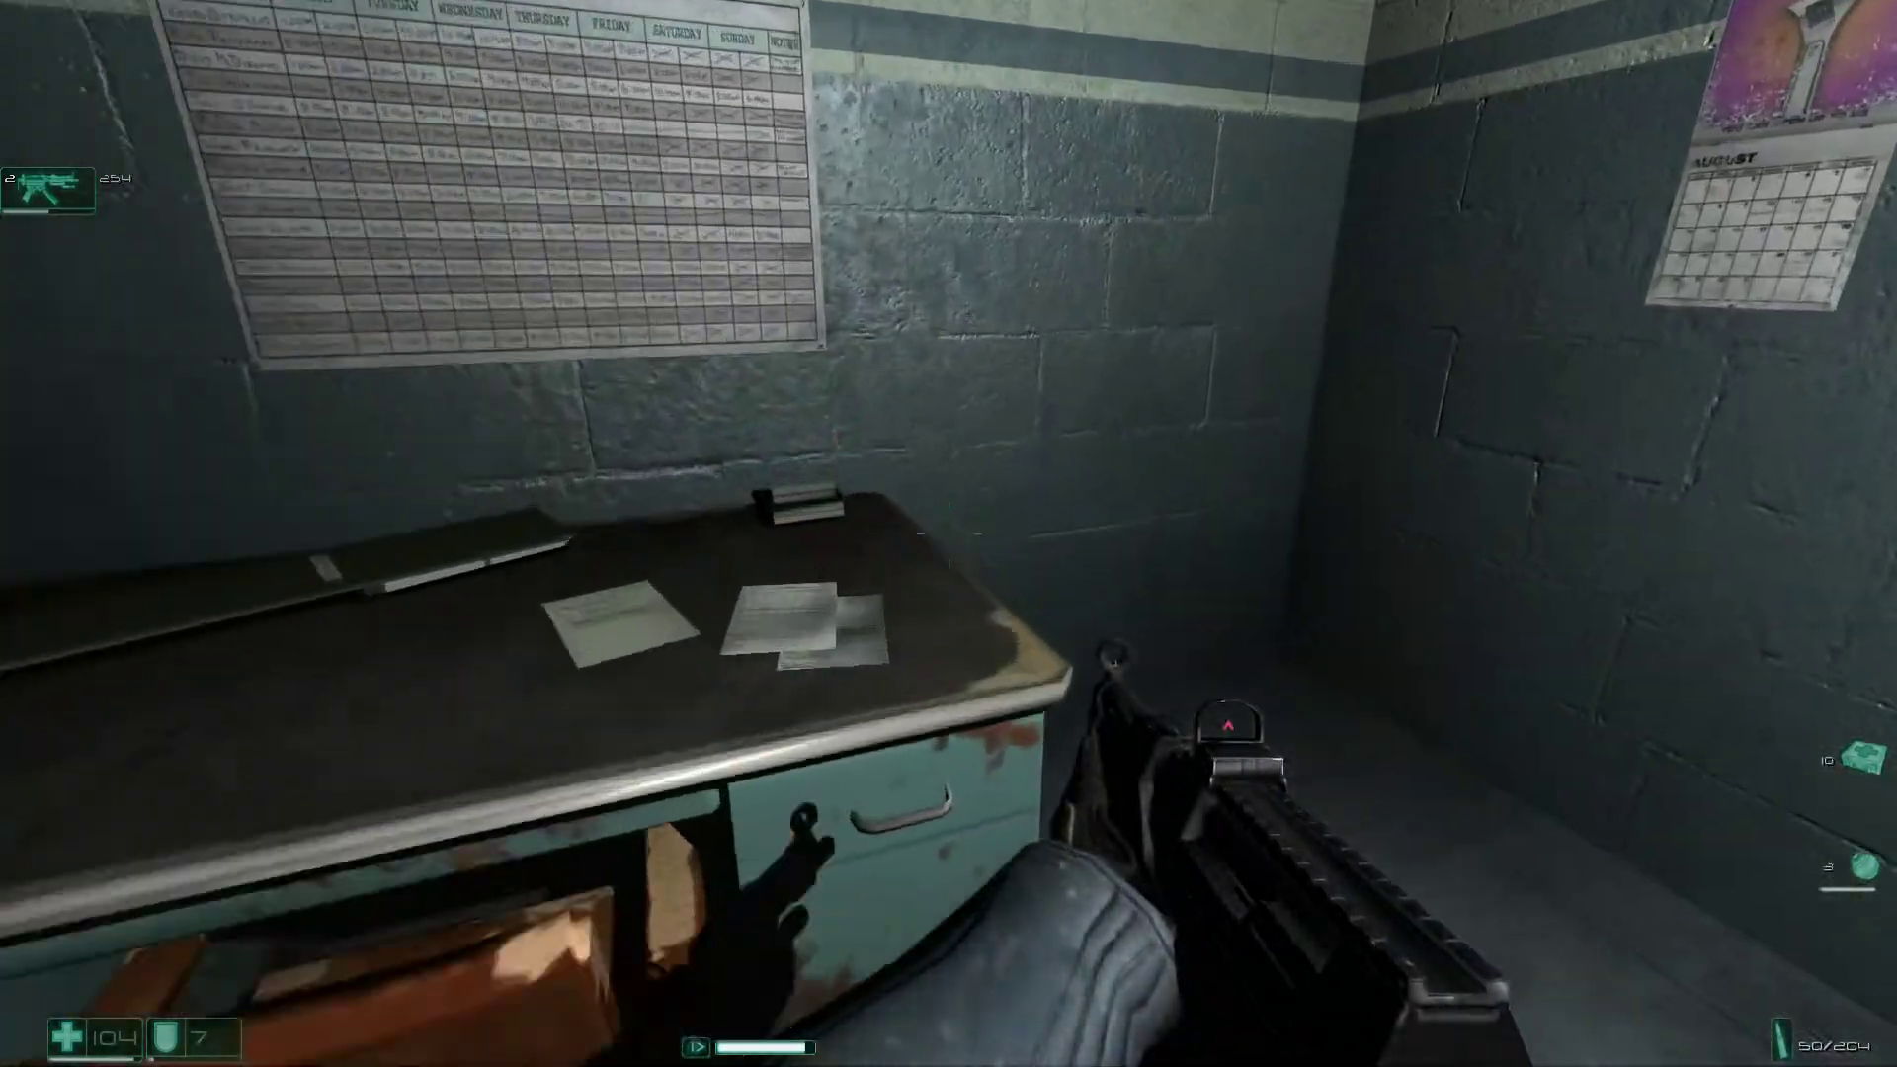
key("w")
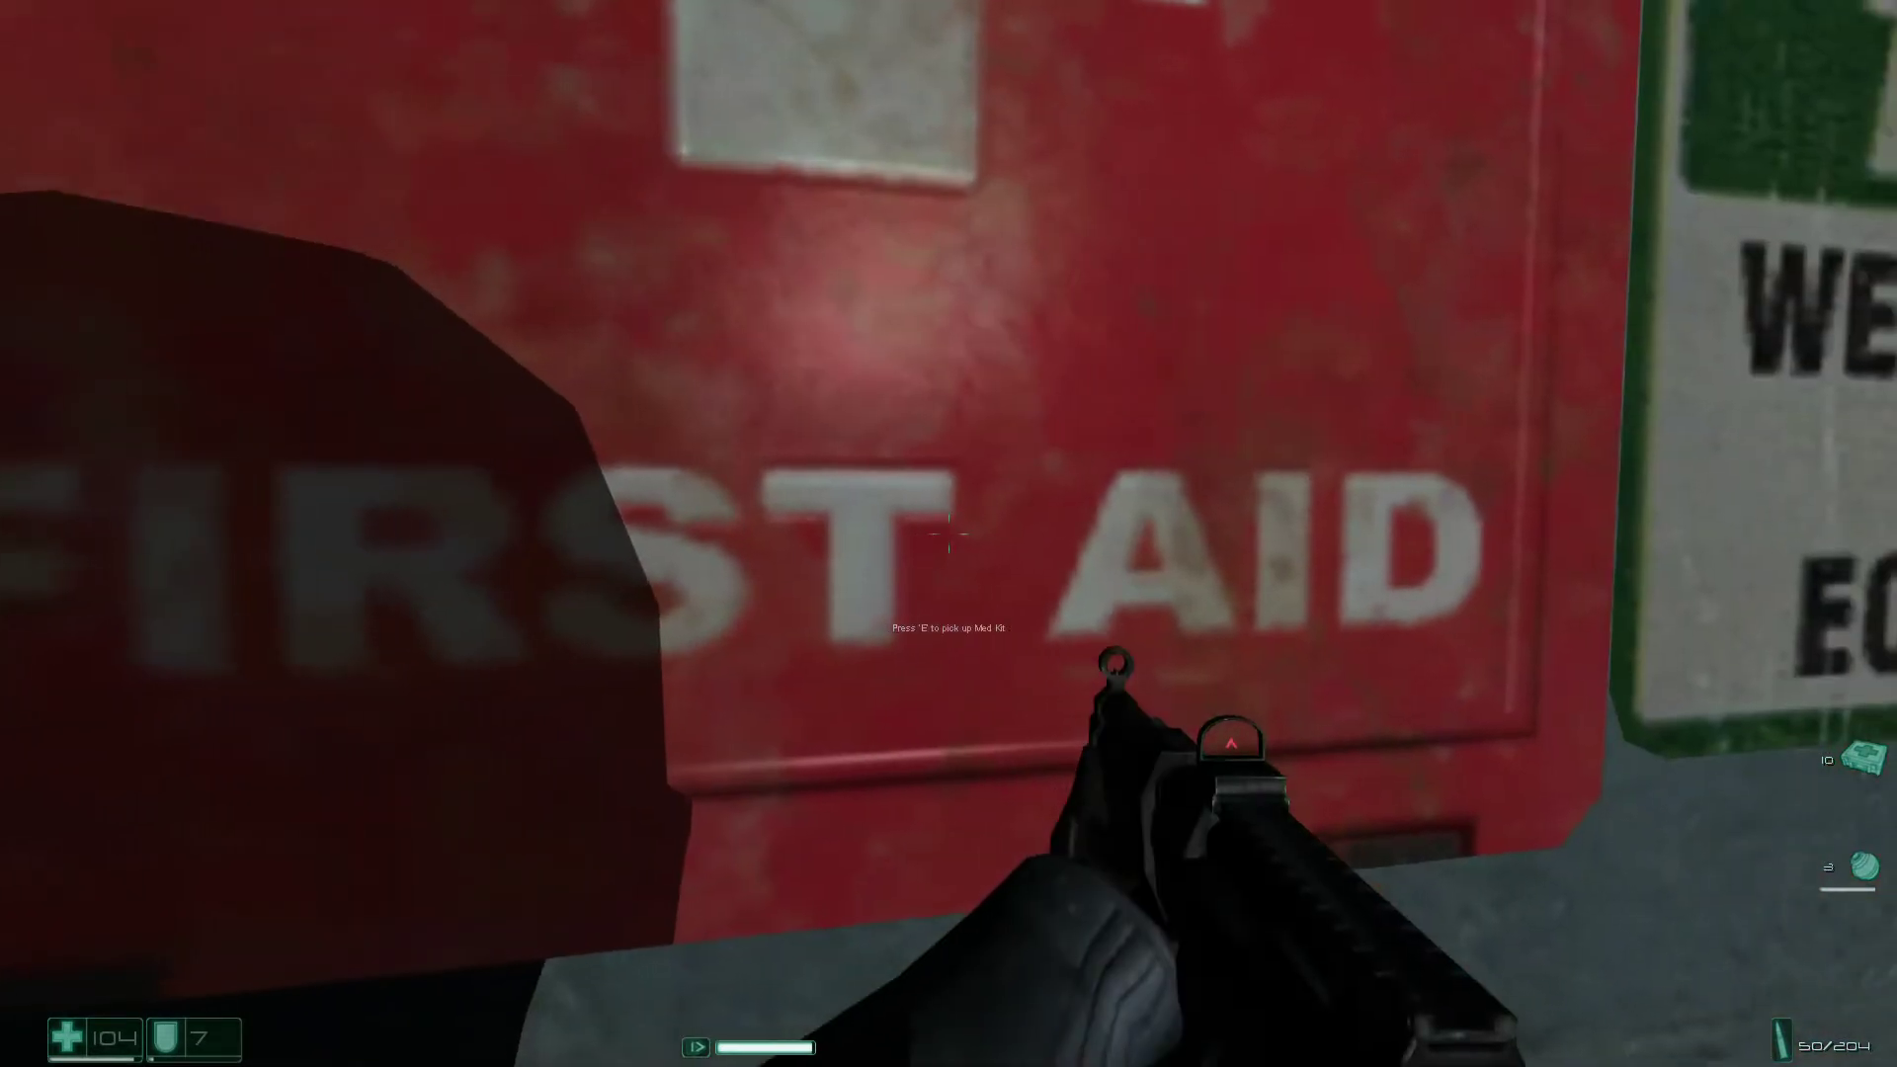
key("e")
key("w")
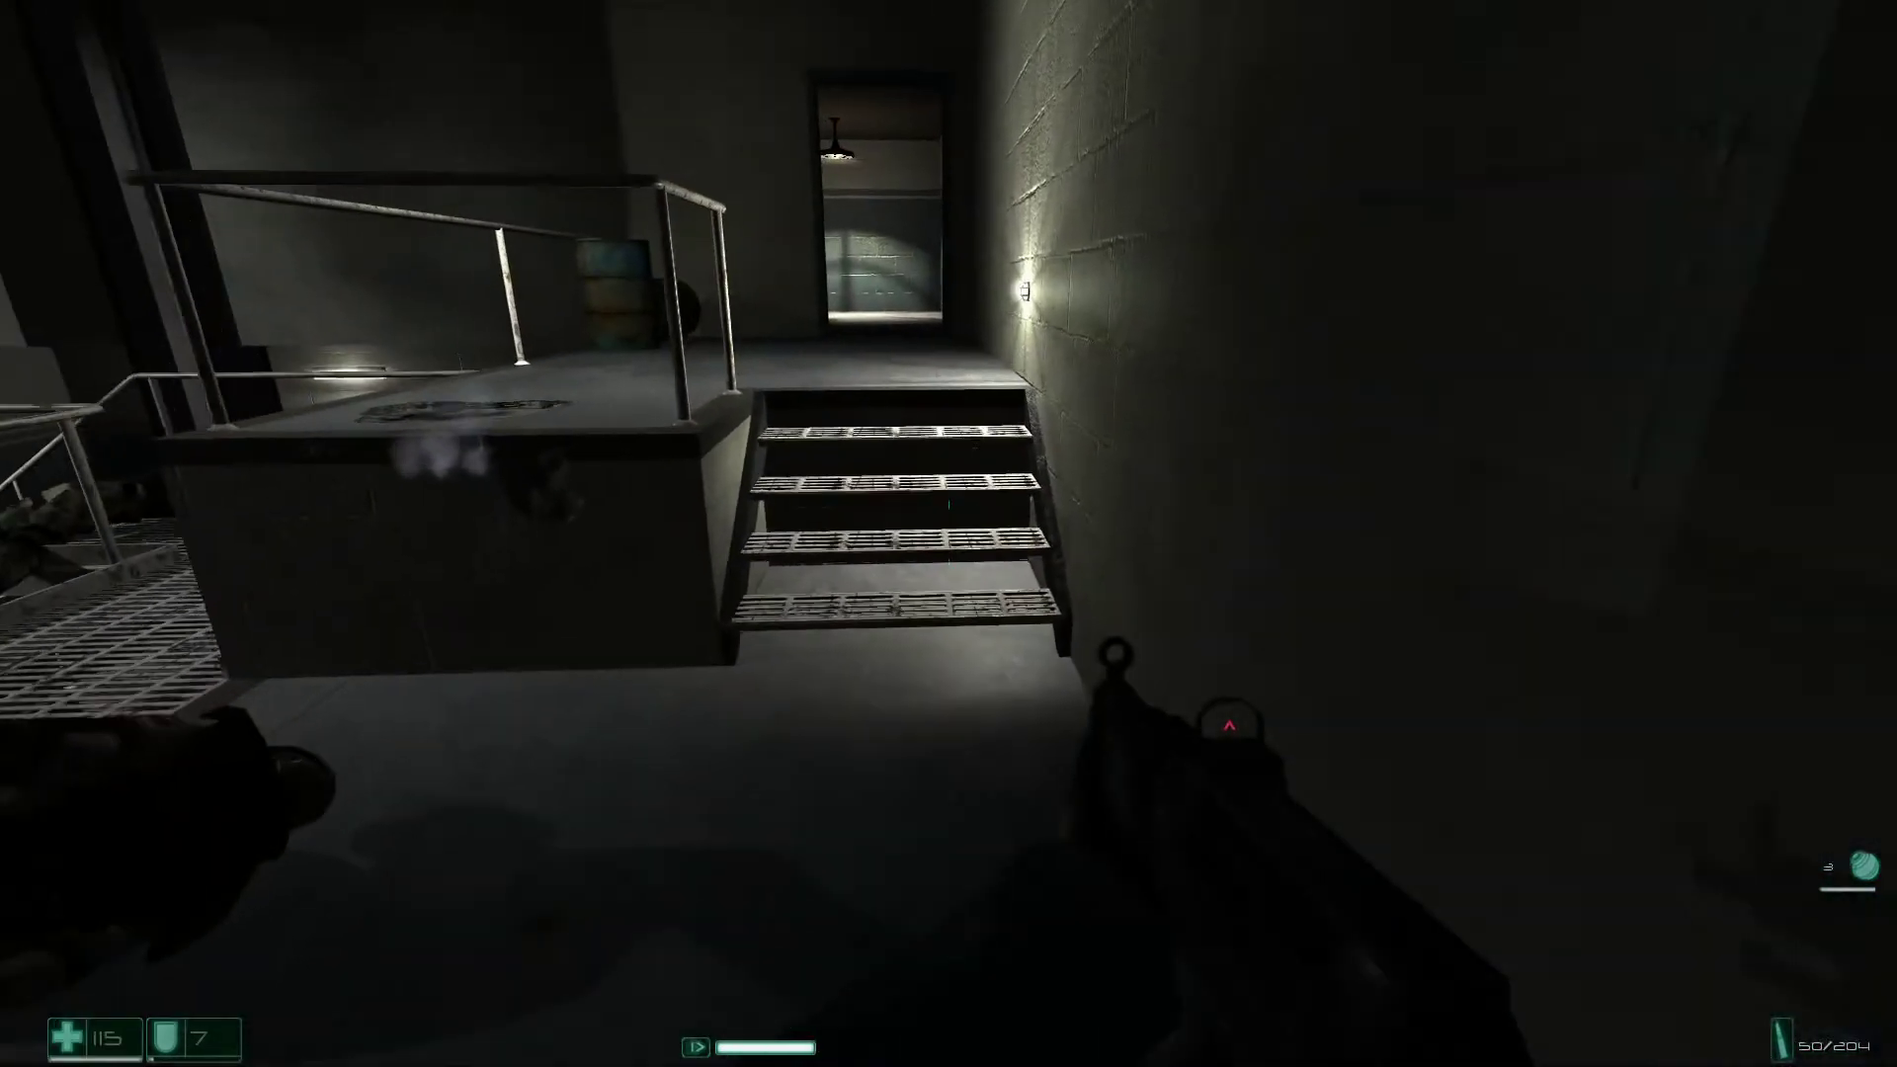
key("w")
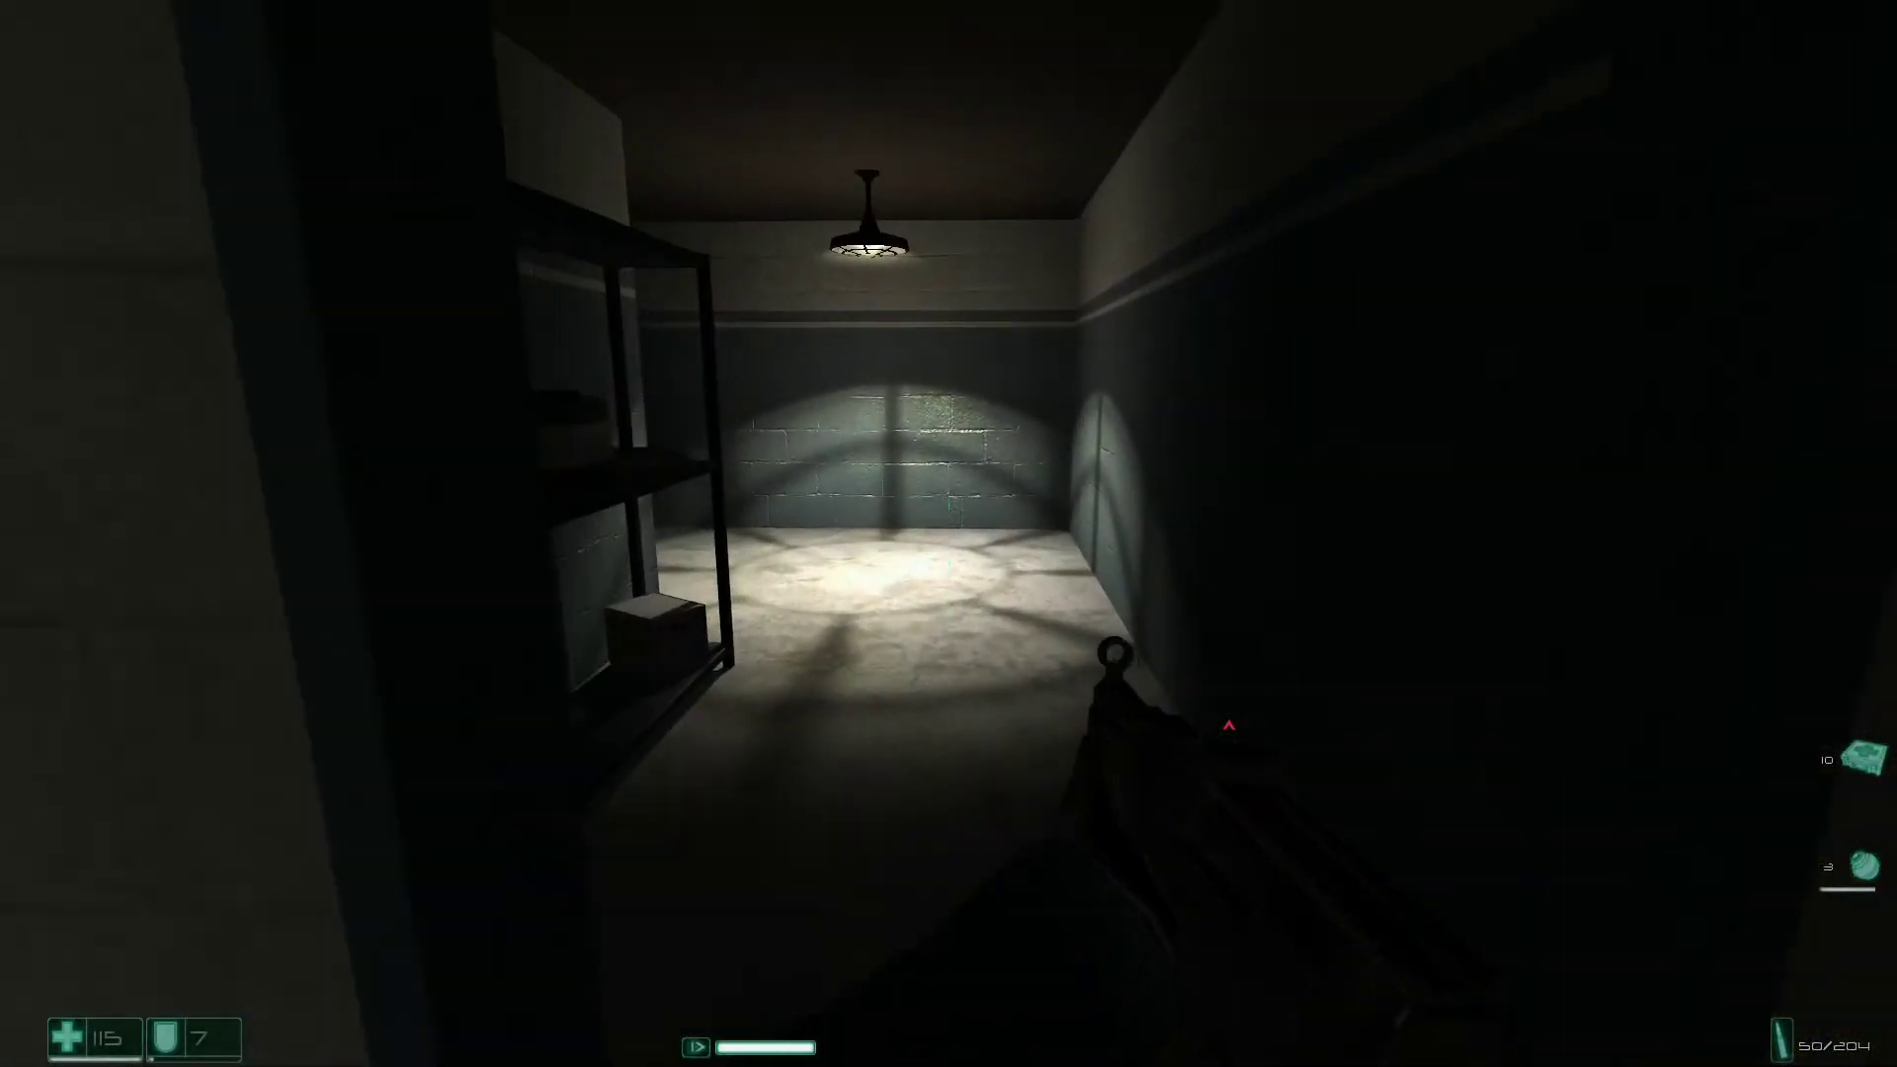
Explore the dark corridor and rooms by flashlight to the shelf room, then pause.
key("f")
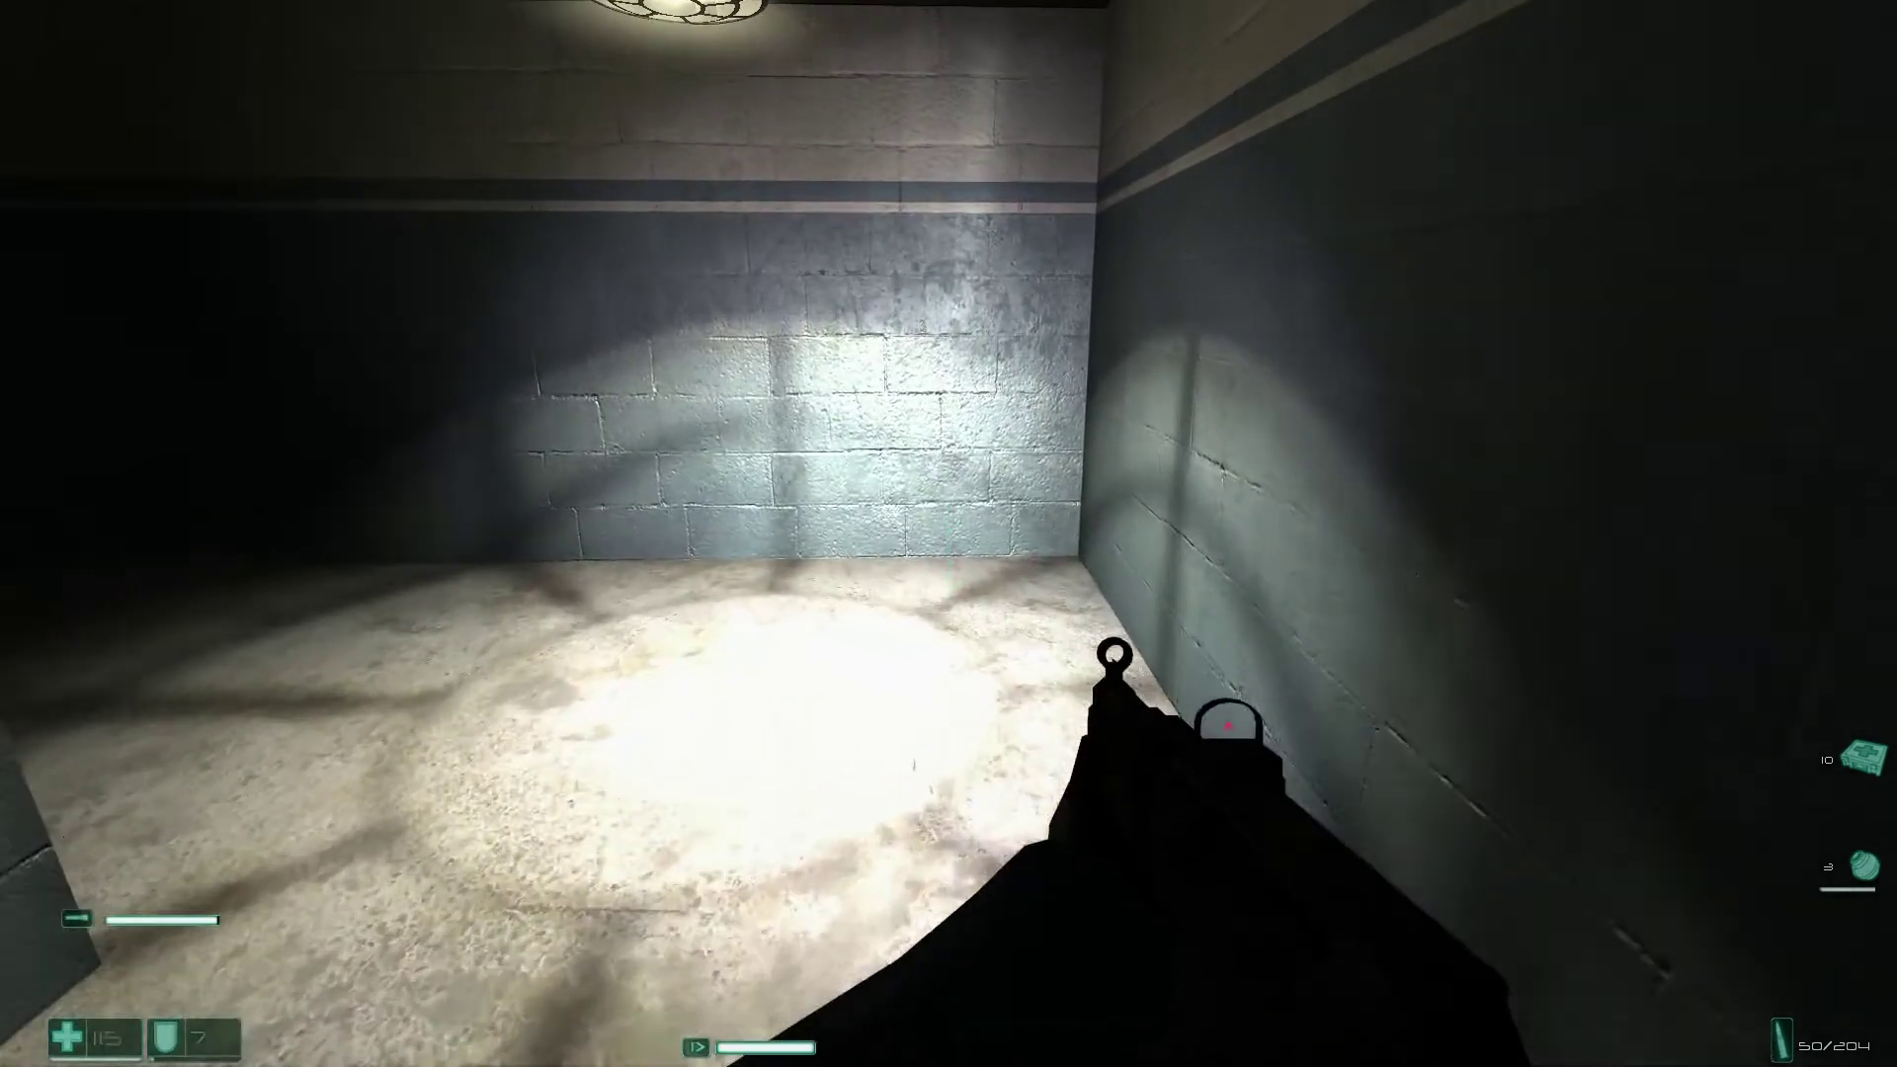
key("w")
key("w")
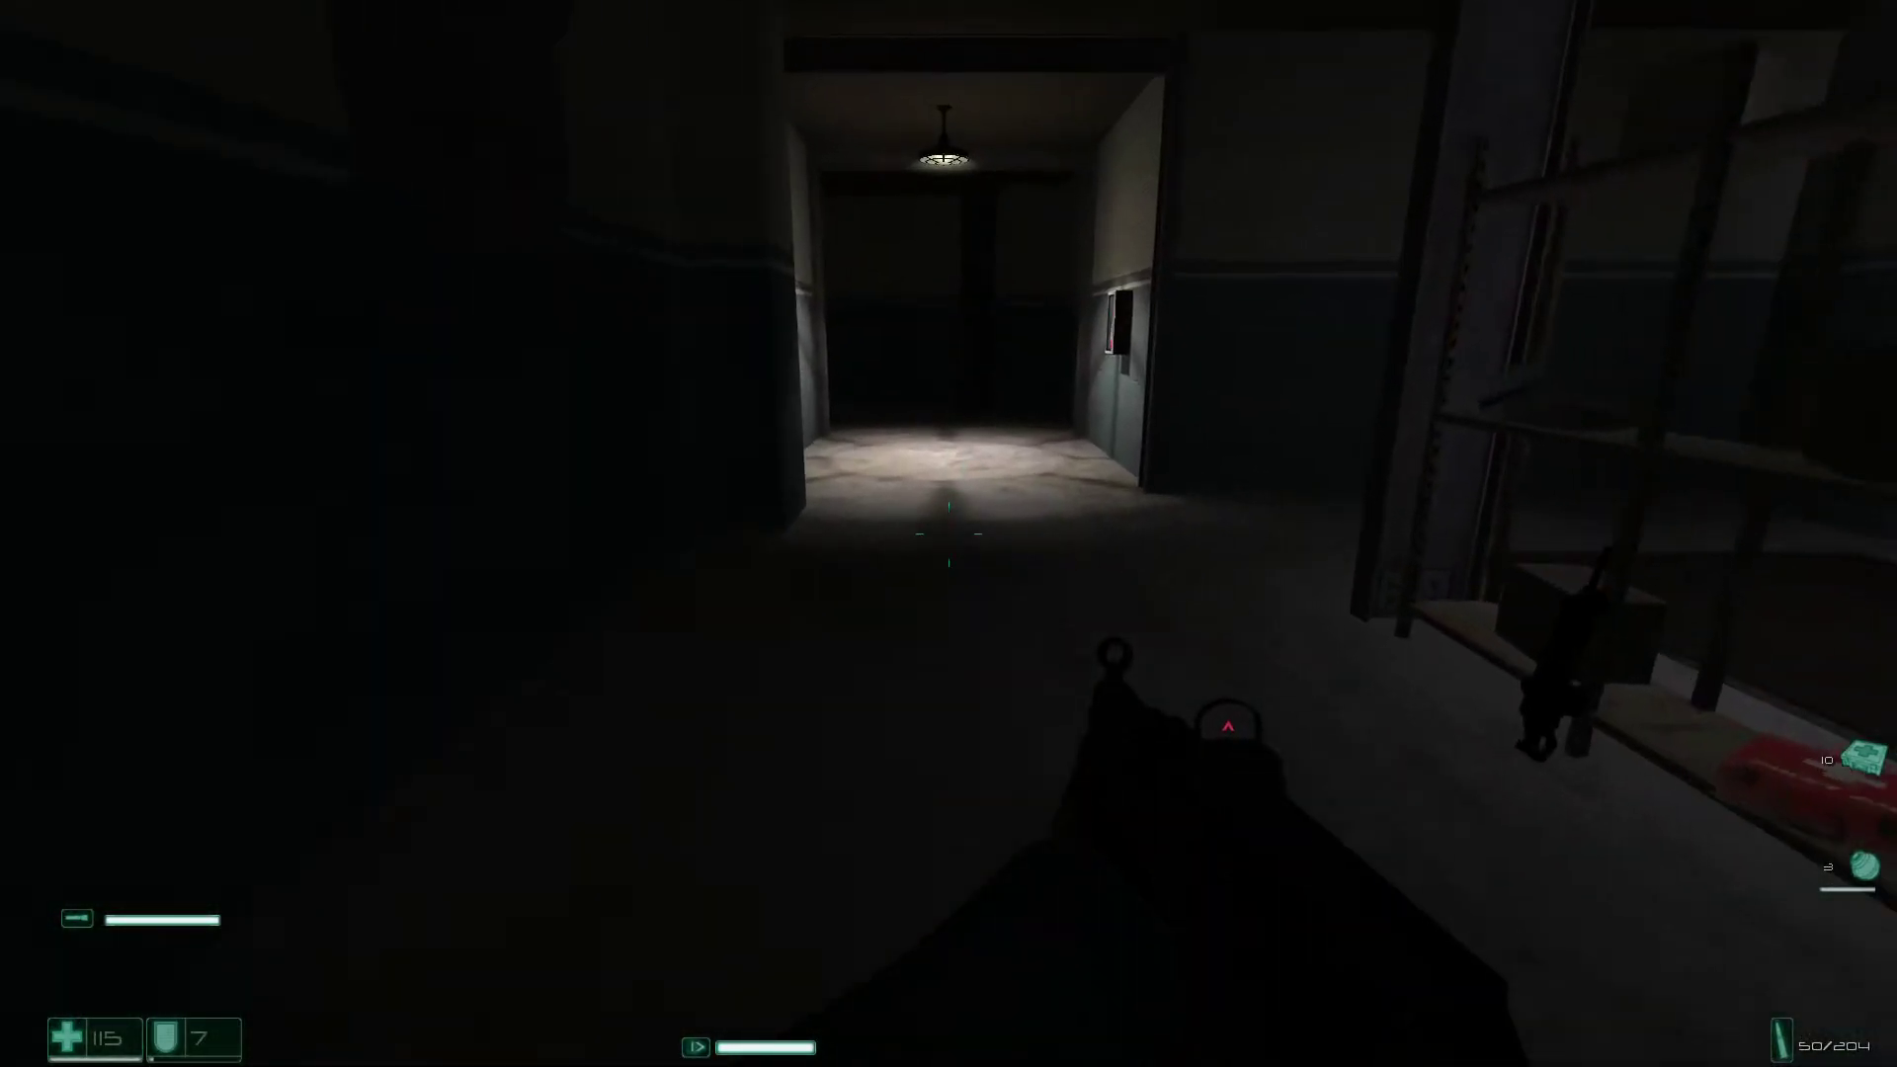
key("w")
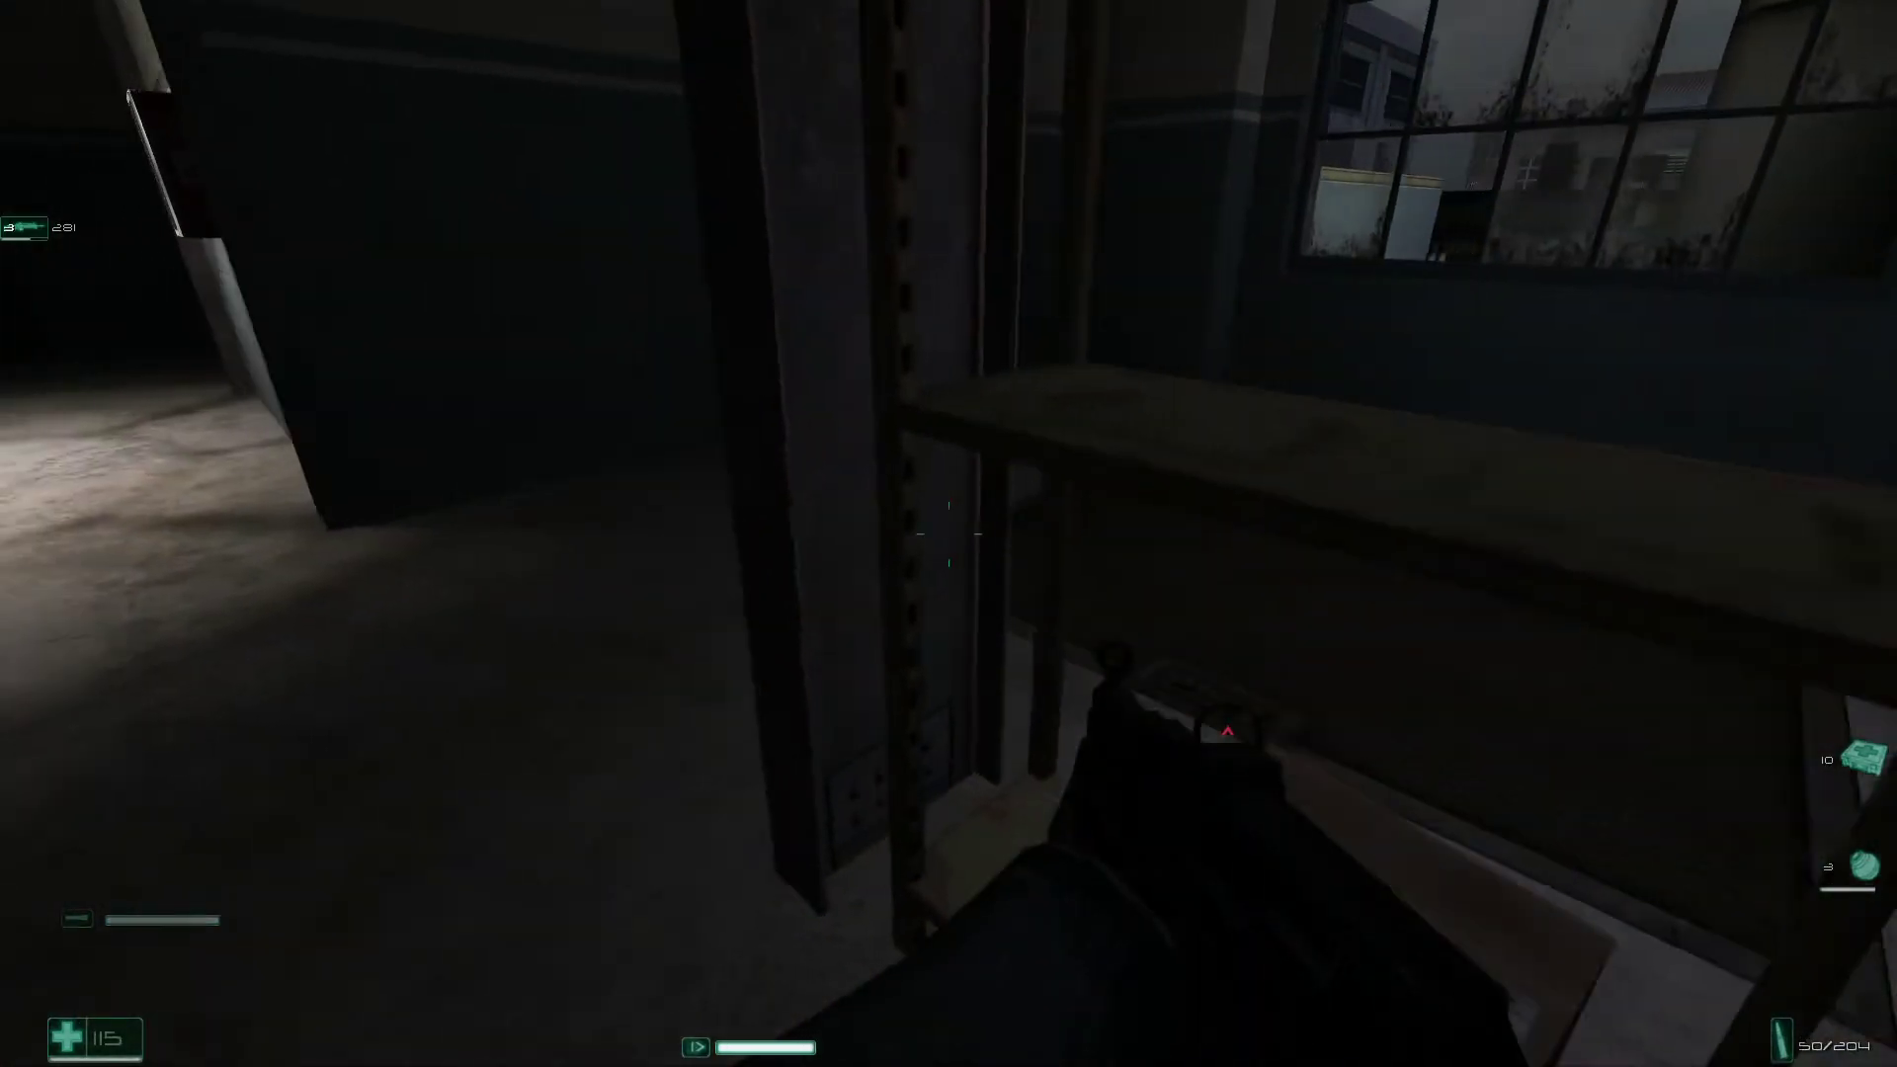
key("w")
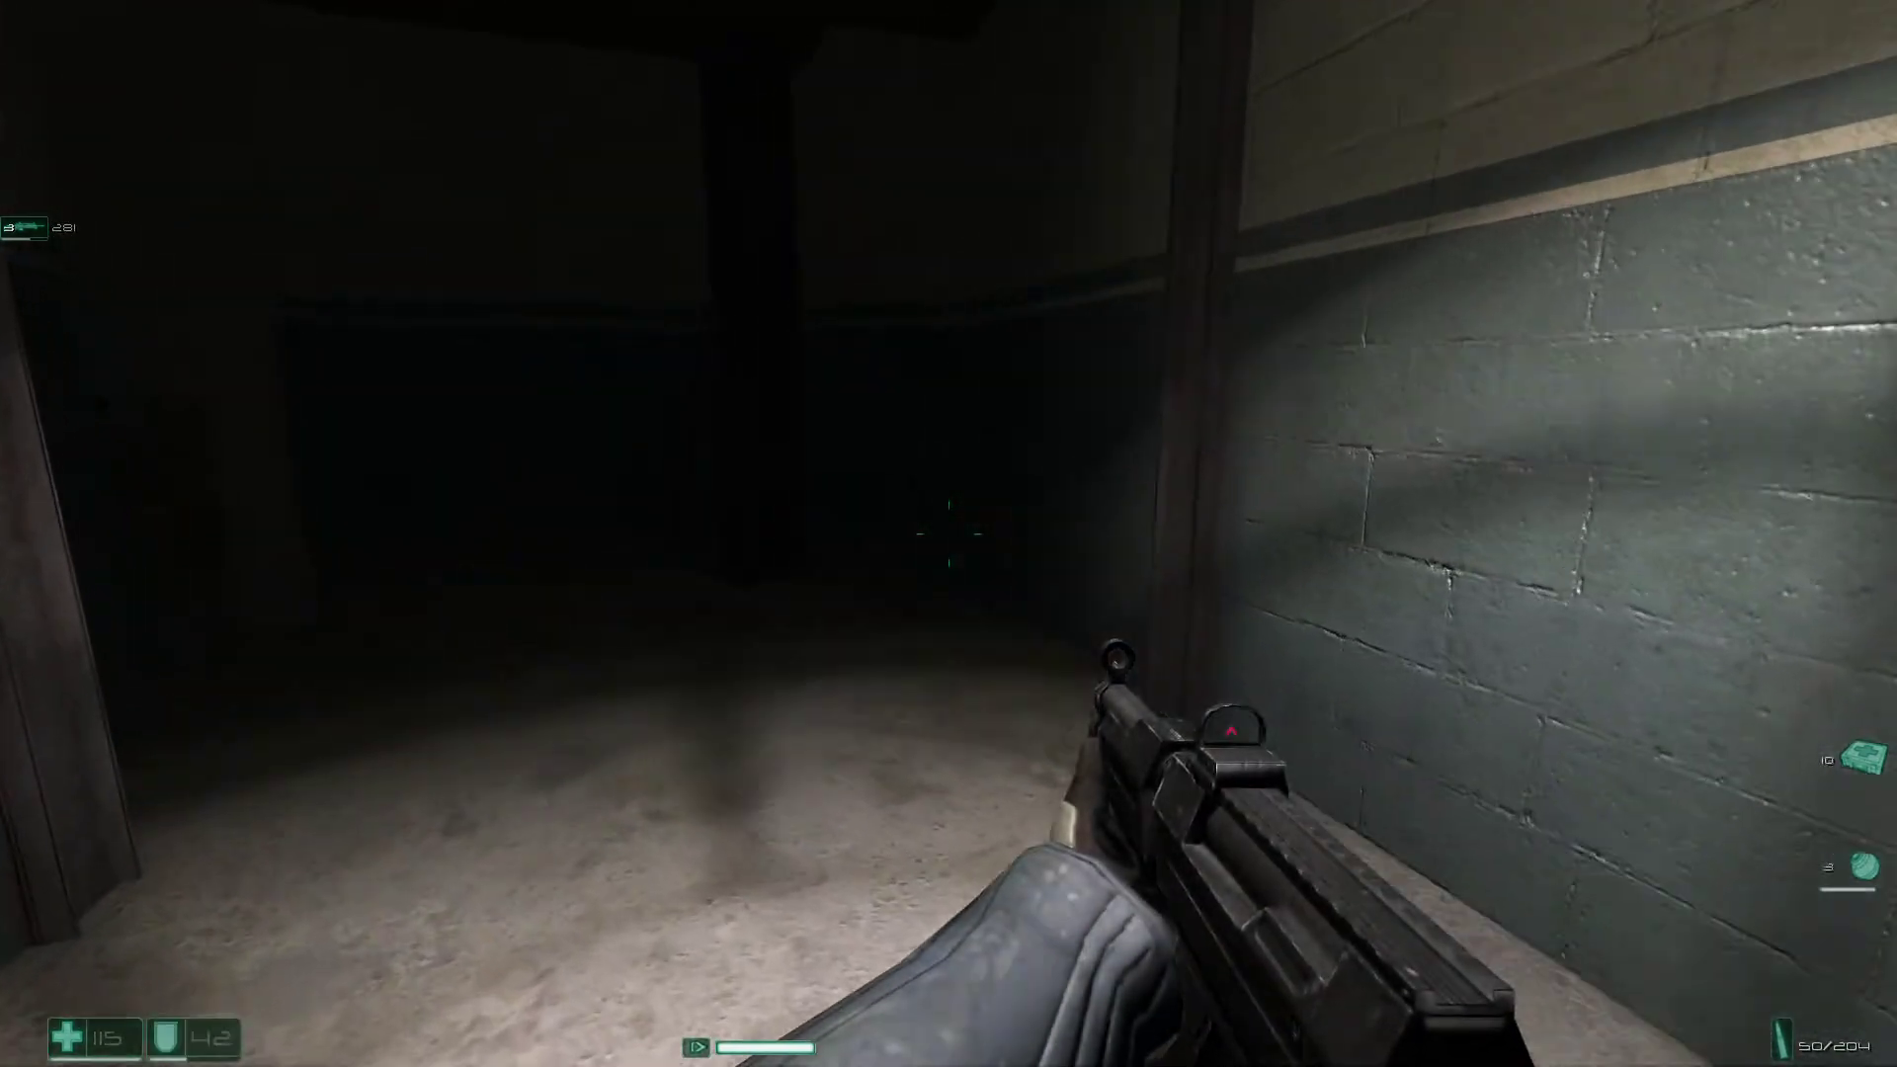
key("w")
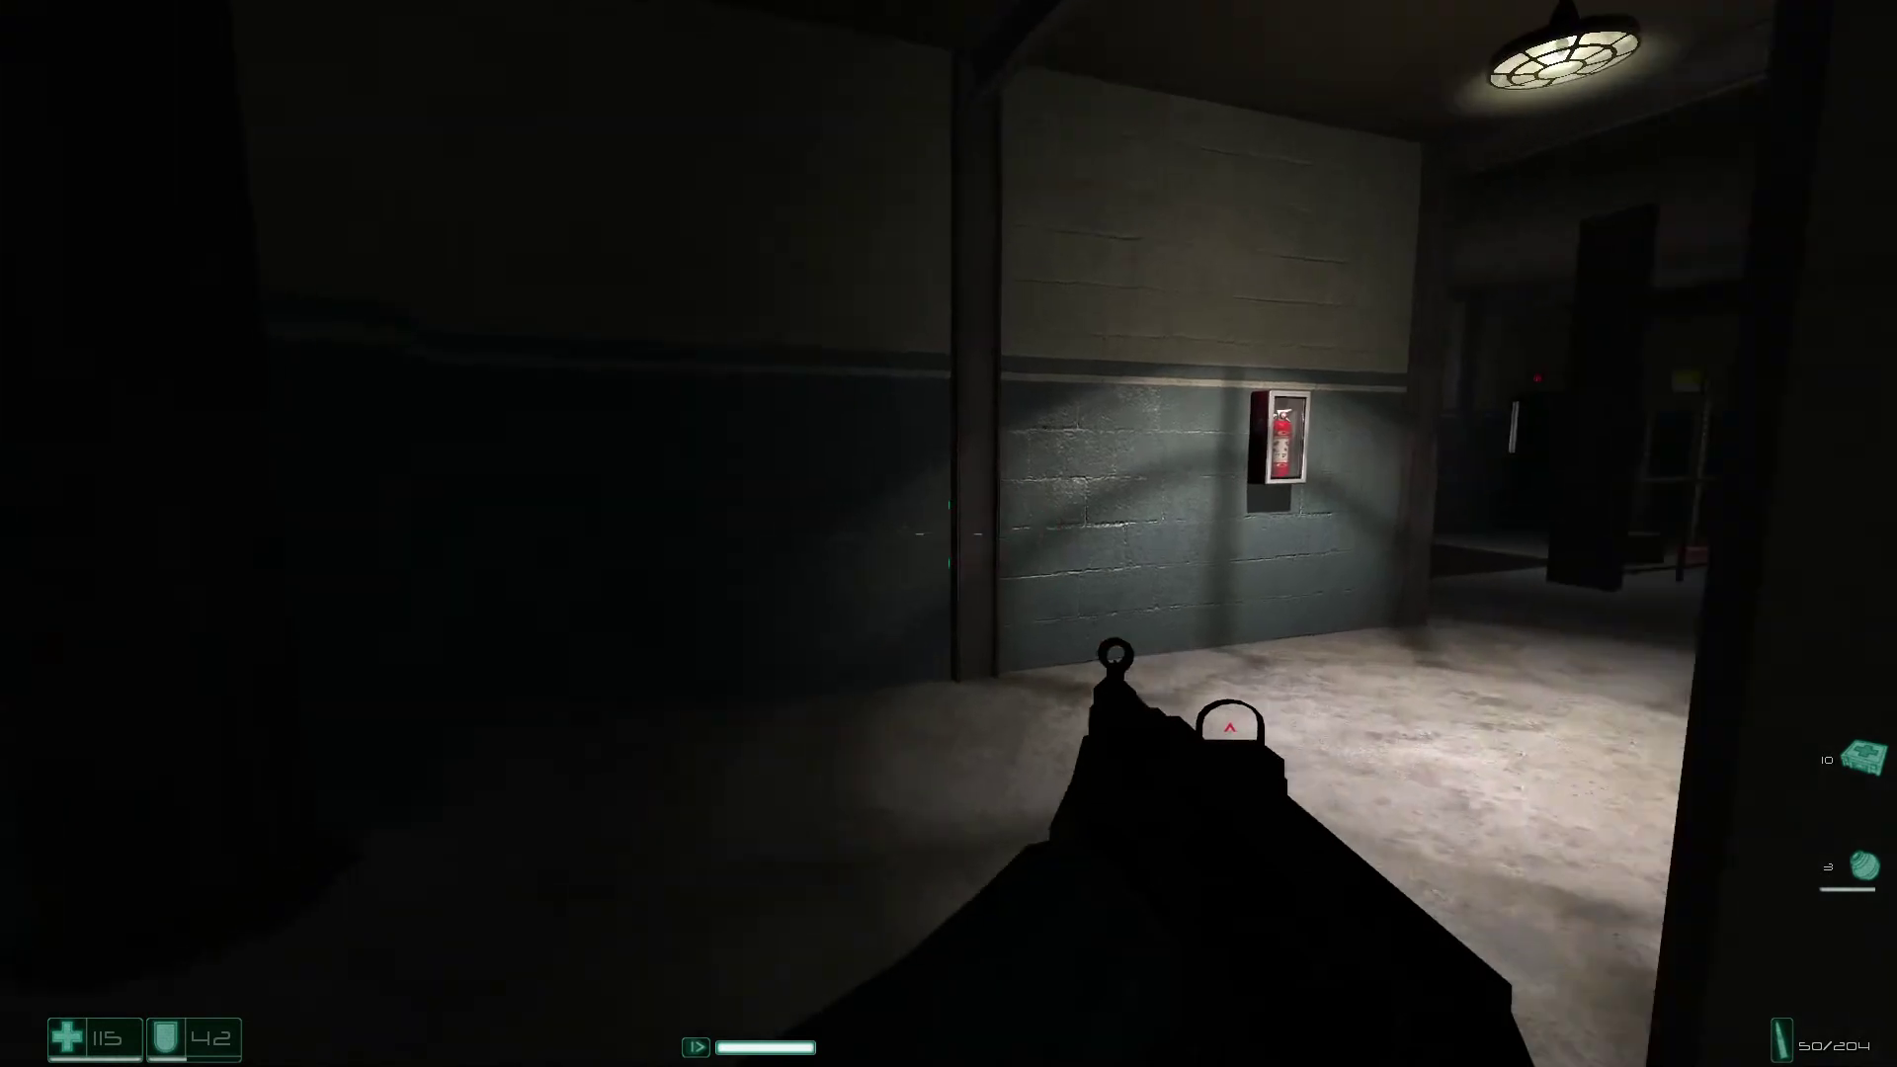
key("w")
key("w")
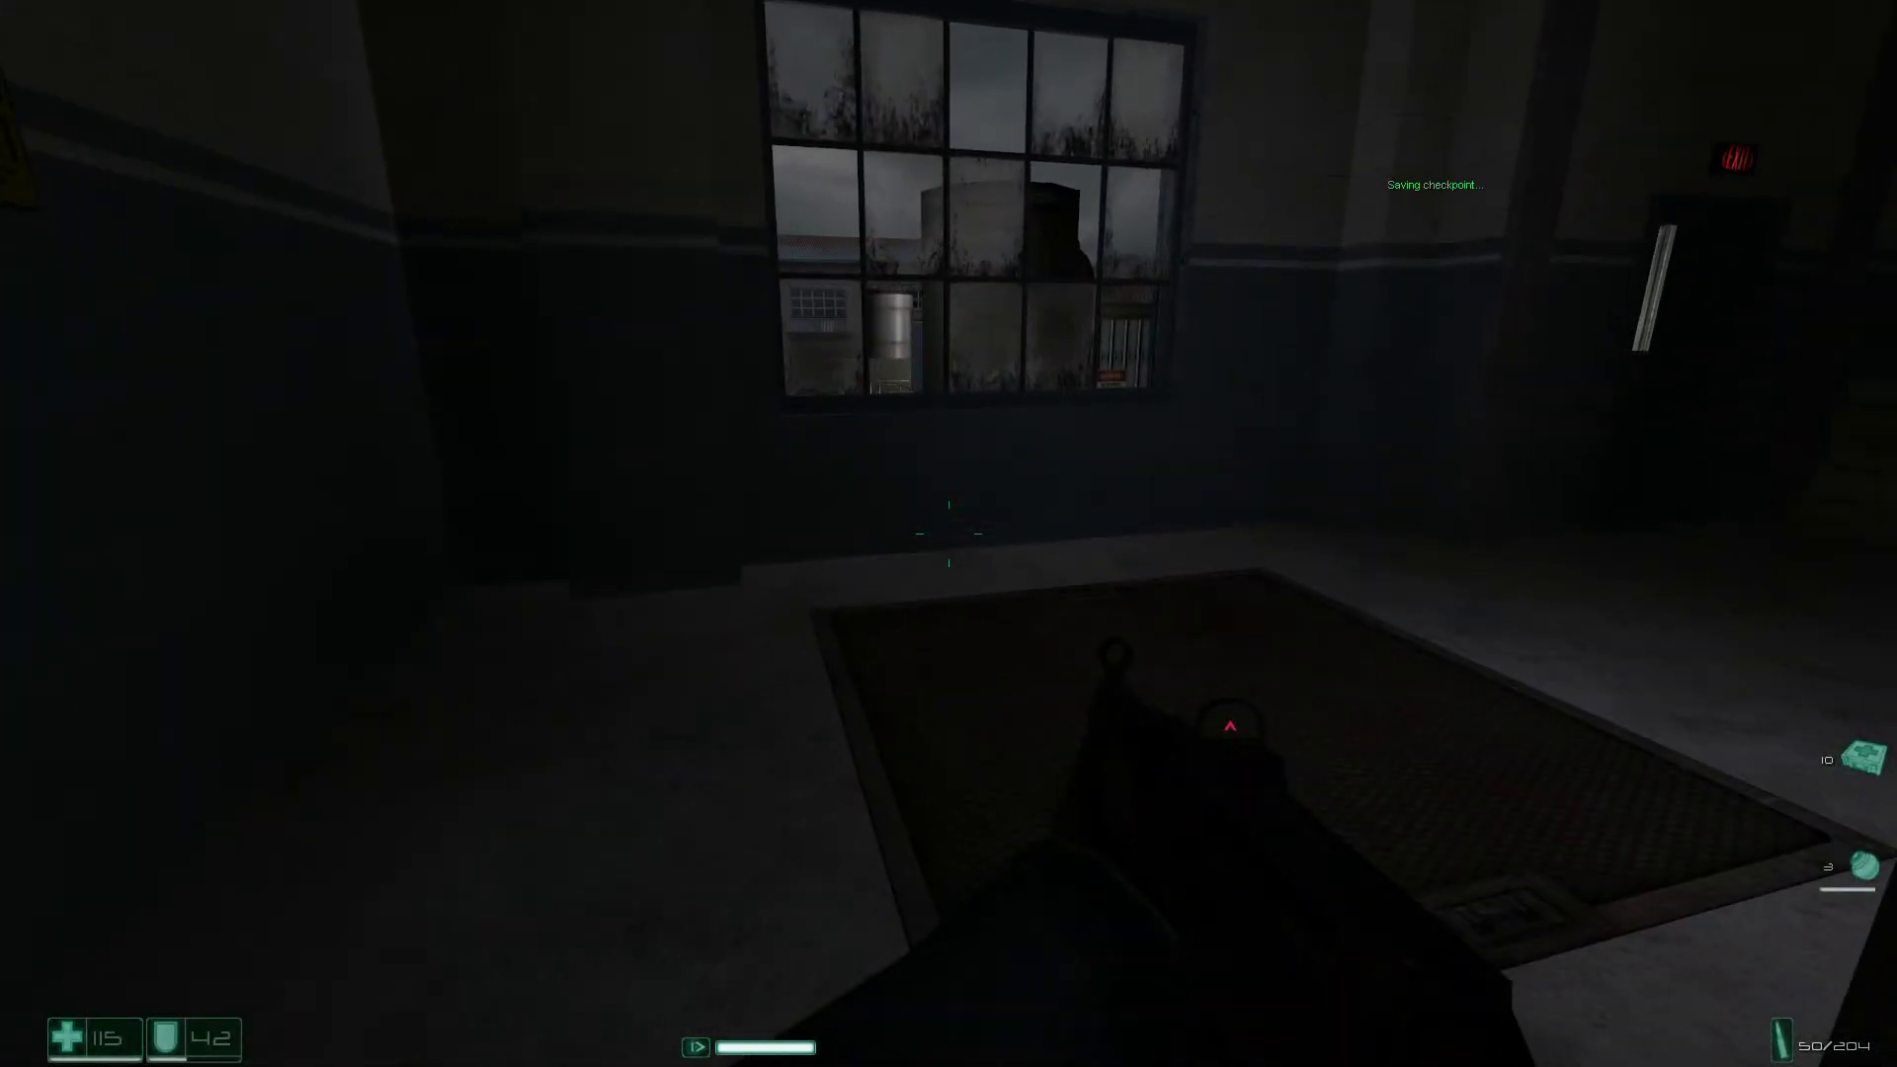
key("w")
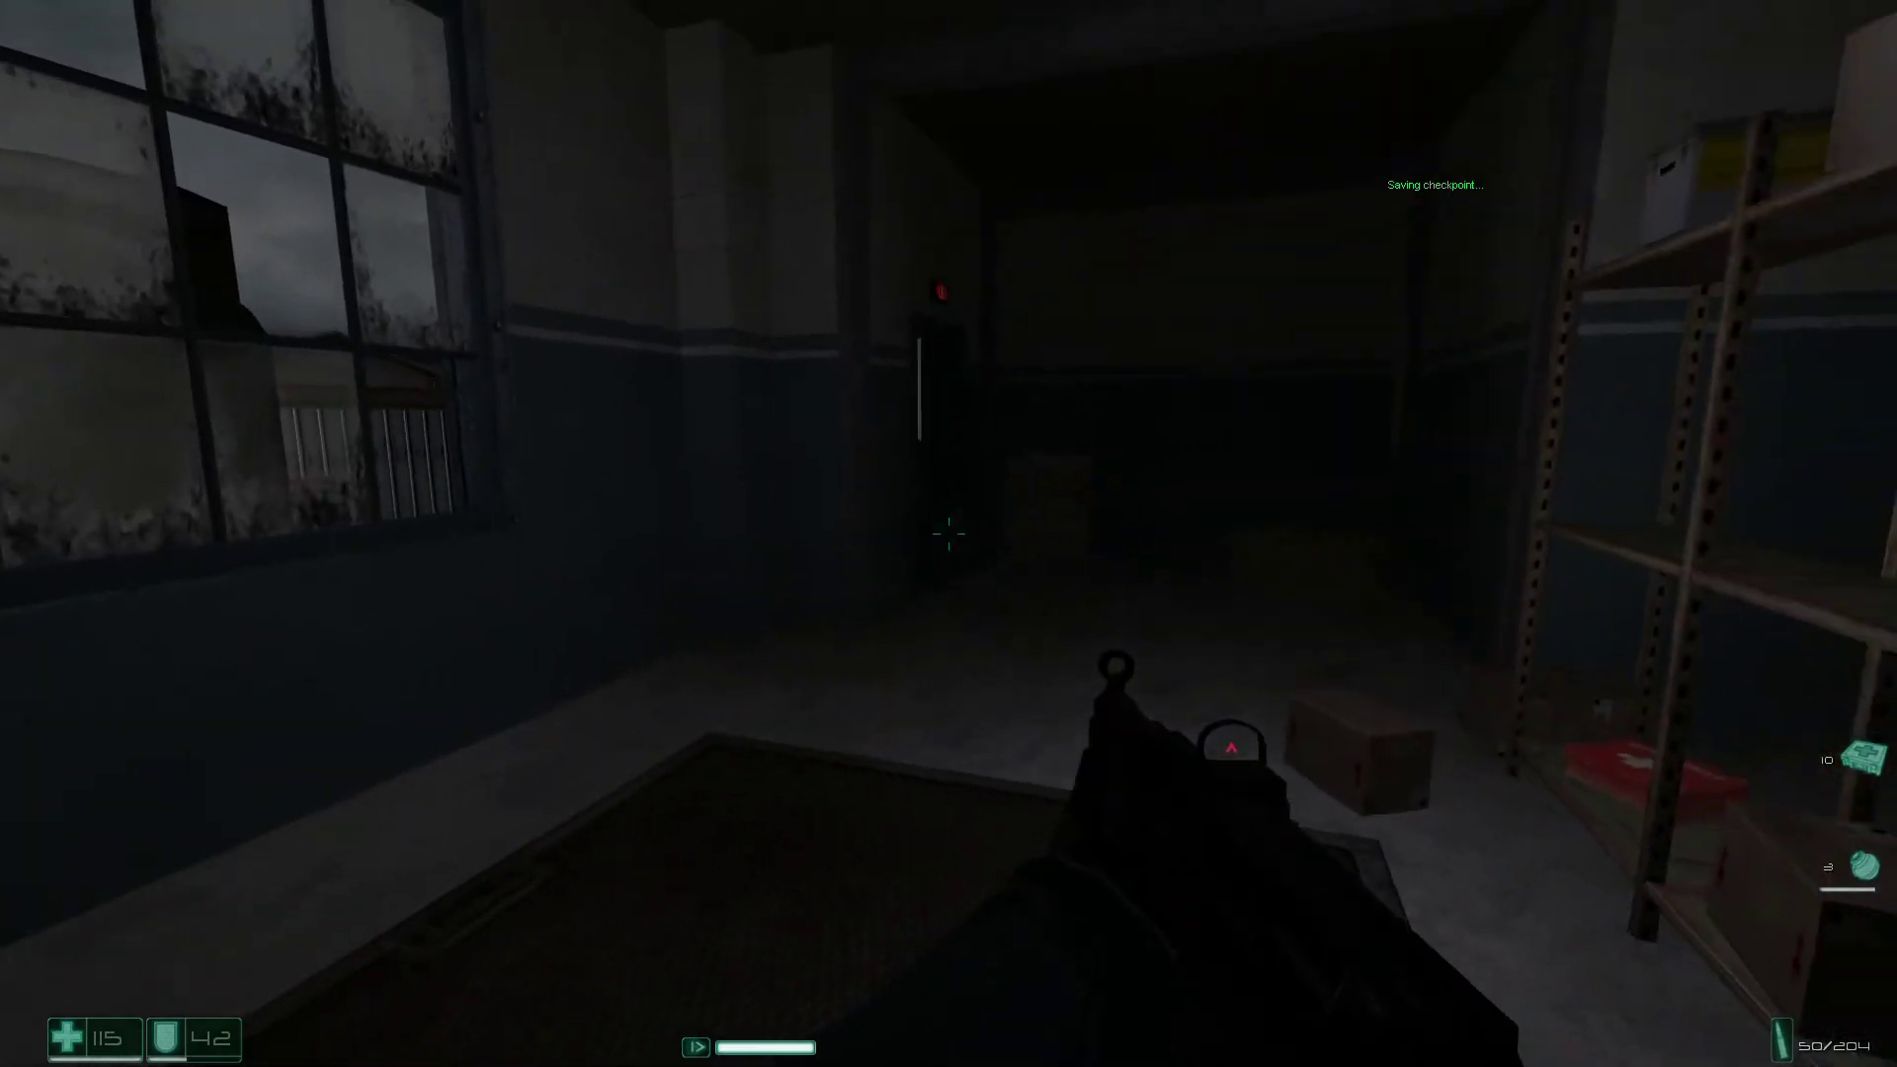
key("Escape")
Choose Quit from the pause menu and confirm Yes.
left_click(534, 624)
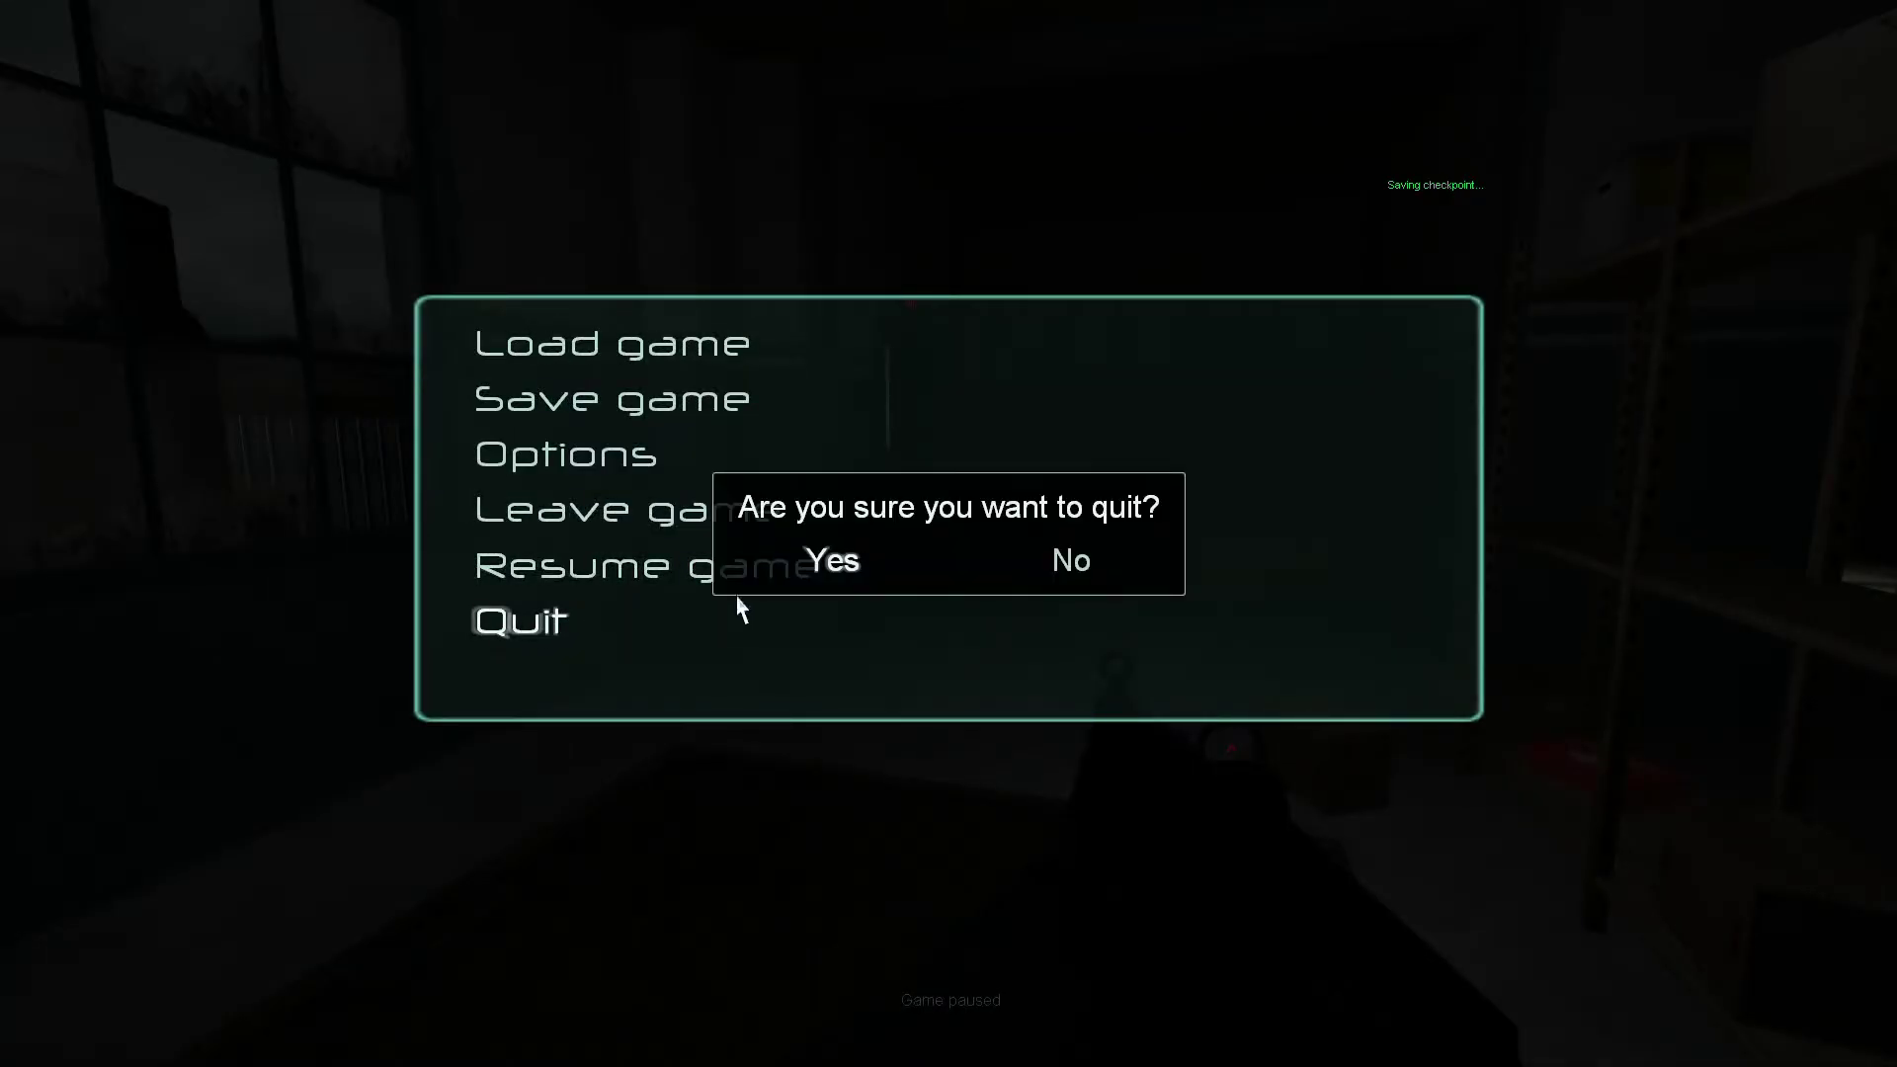
left_click(851, 564)
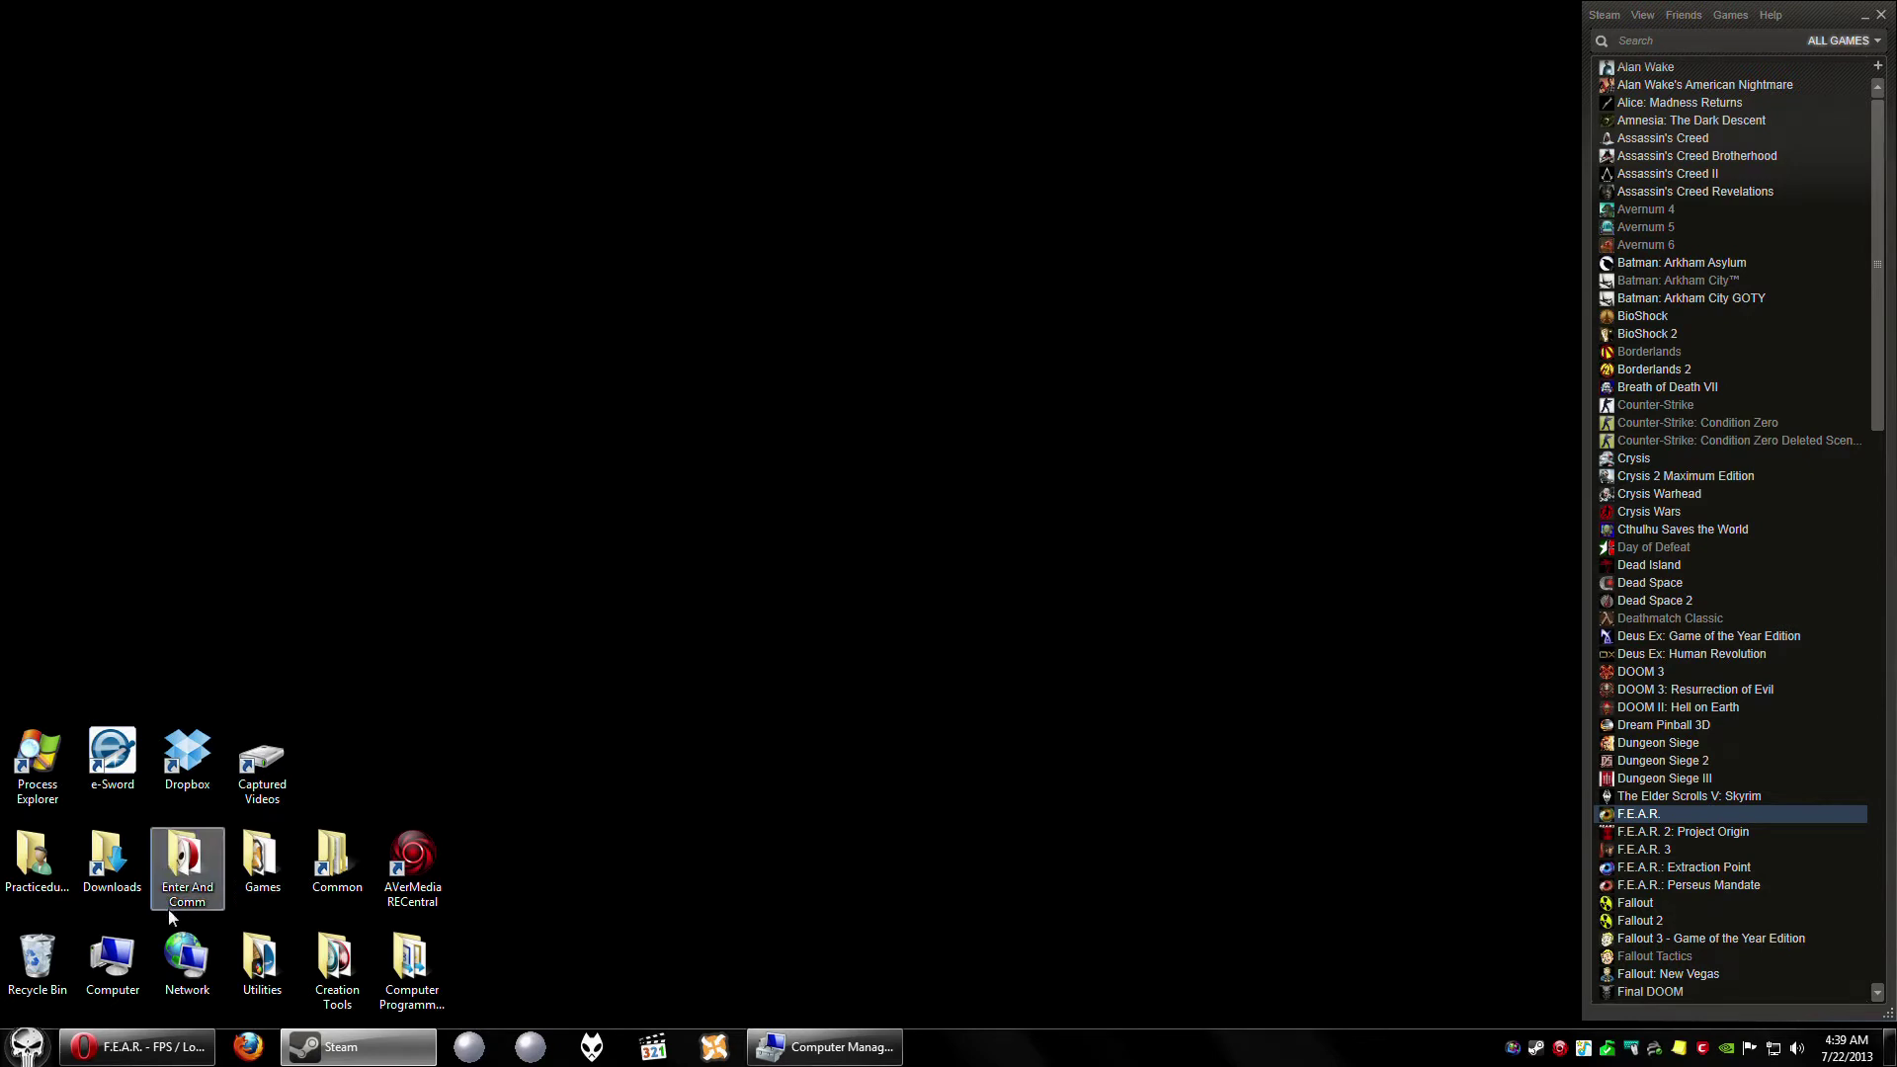
Launch Computer Management using Manage on the Start menu's Computer entry.
left_click(23, 1053)
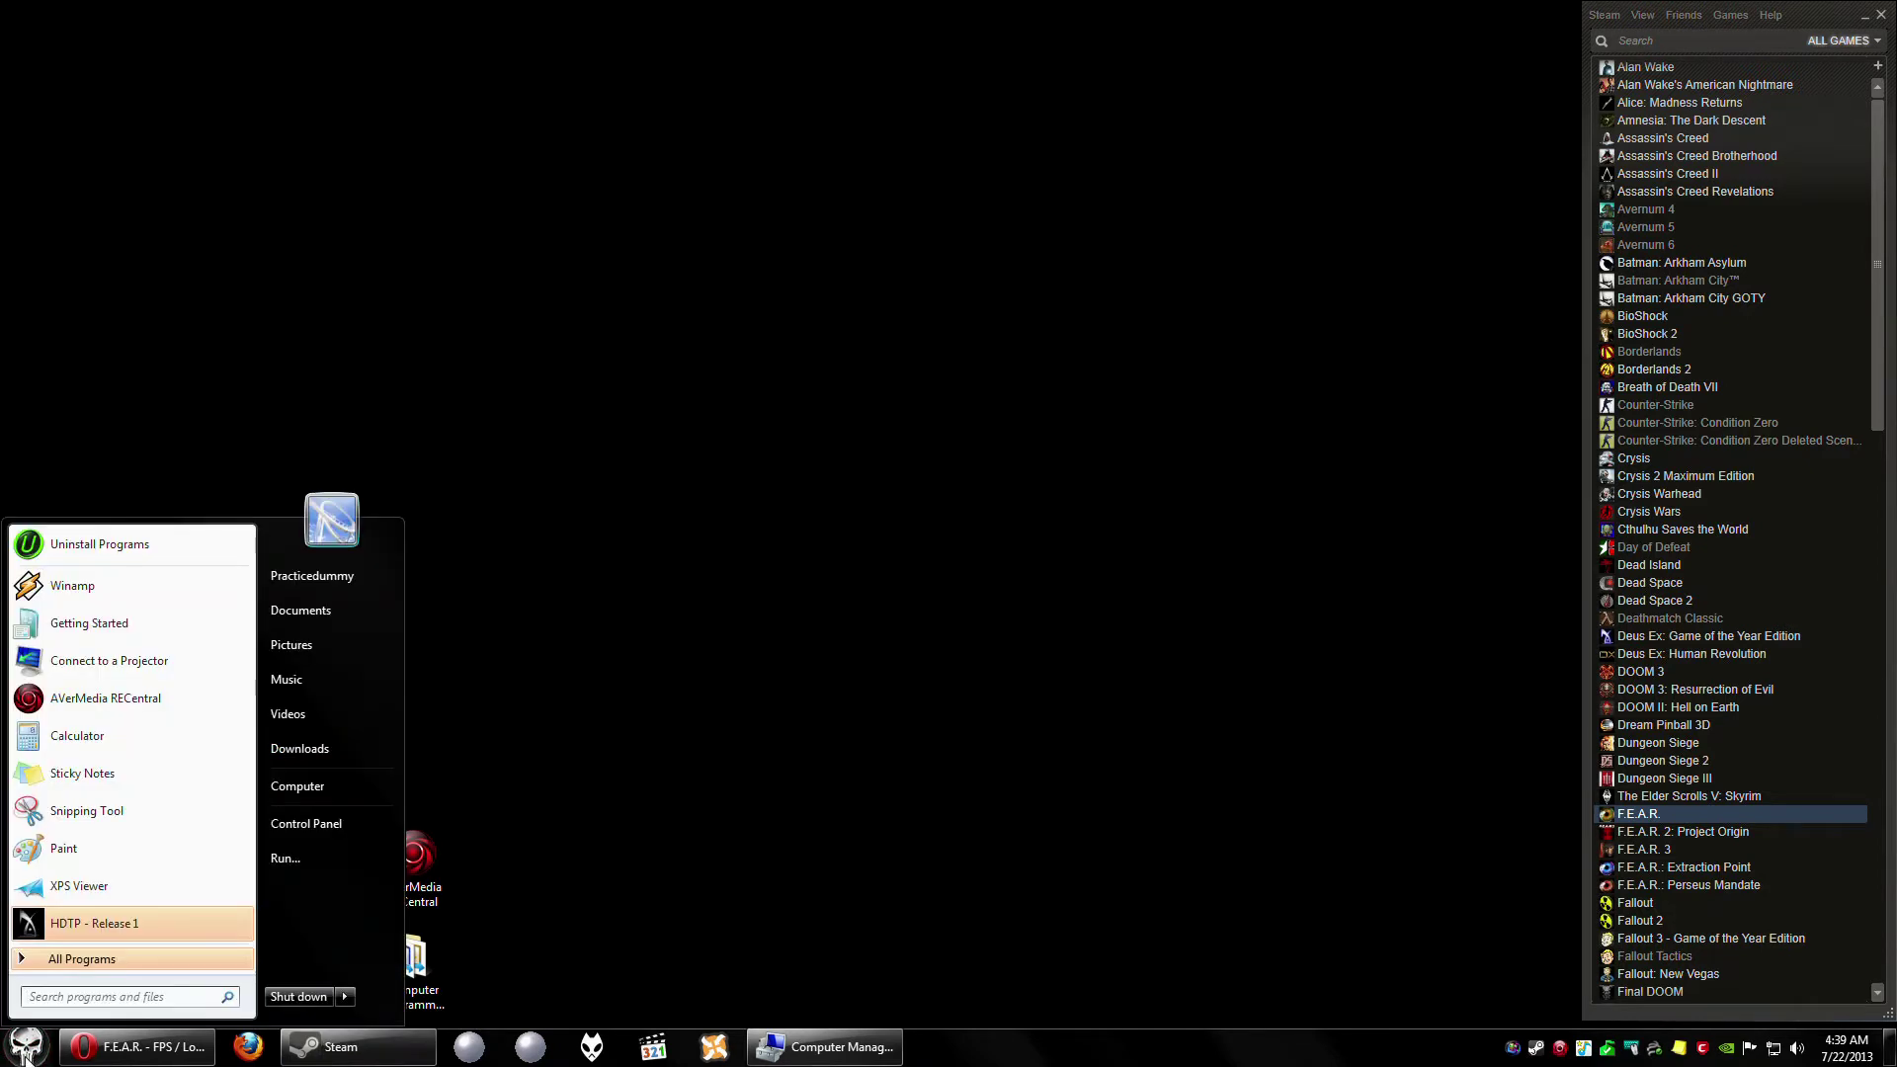
right_click(319, 799)
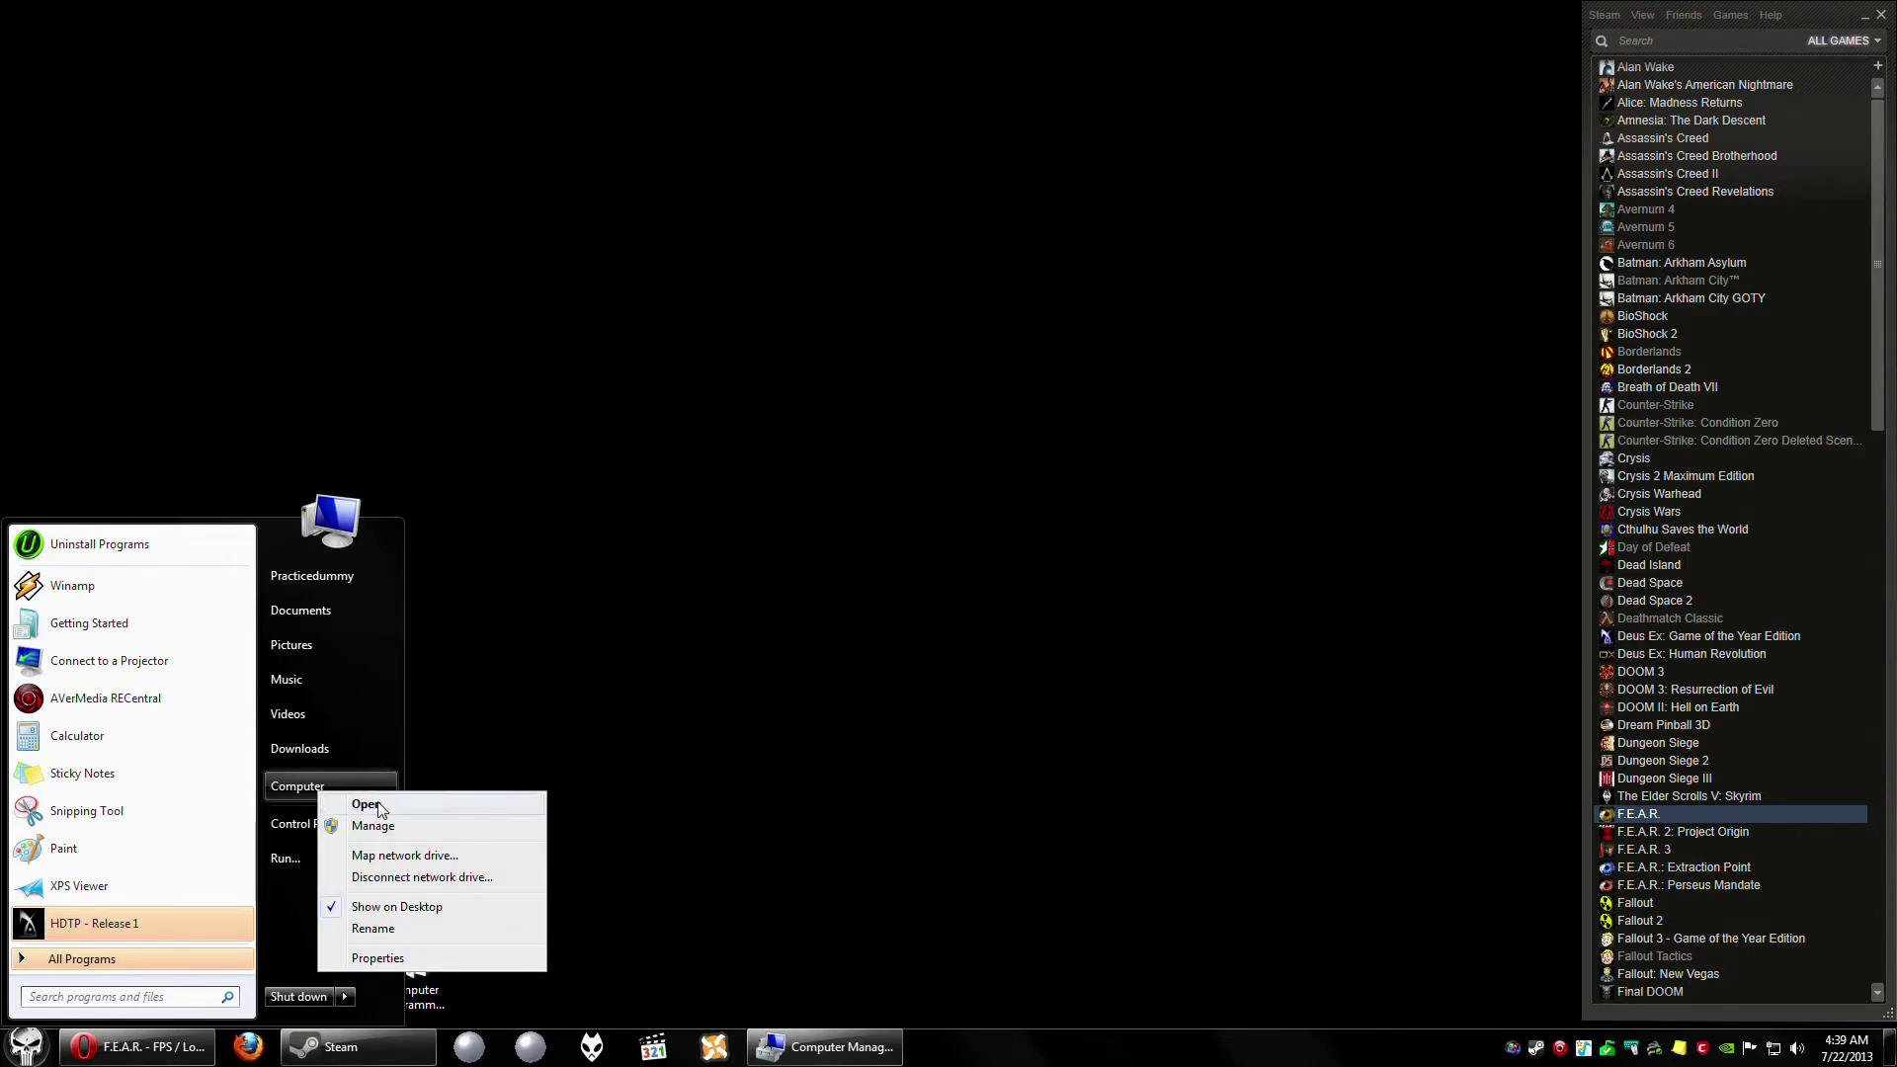
left_click(681, 769)
left_click(26, 1046)
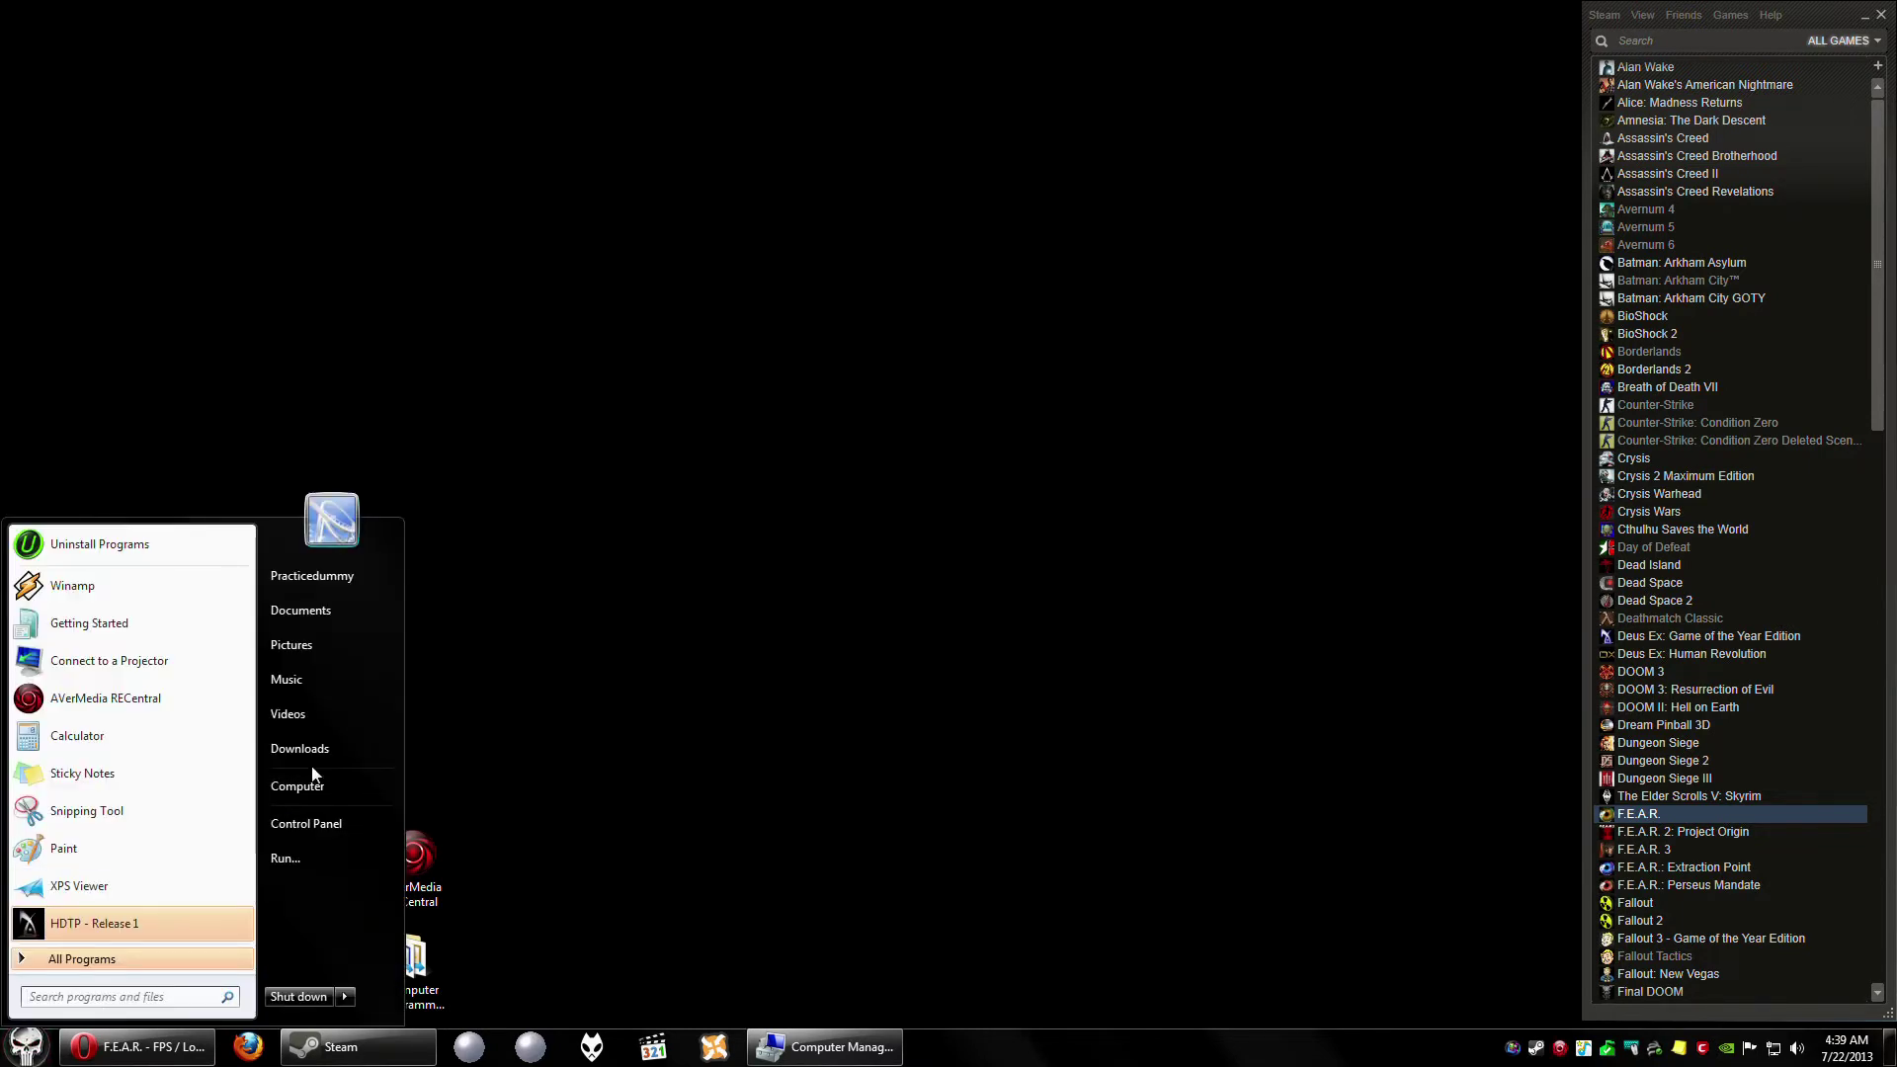
right_click(325, 789)
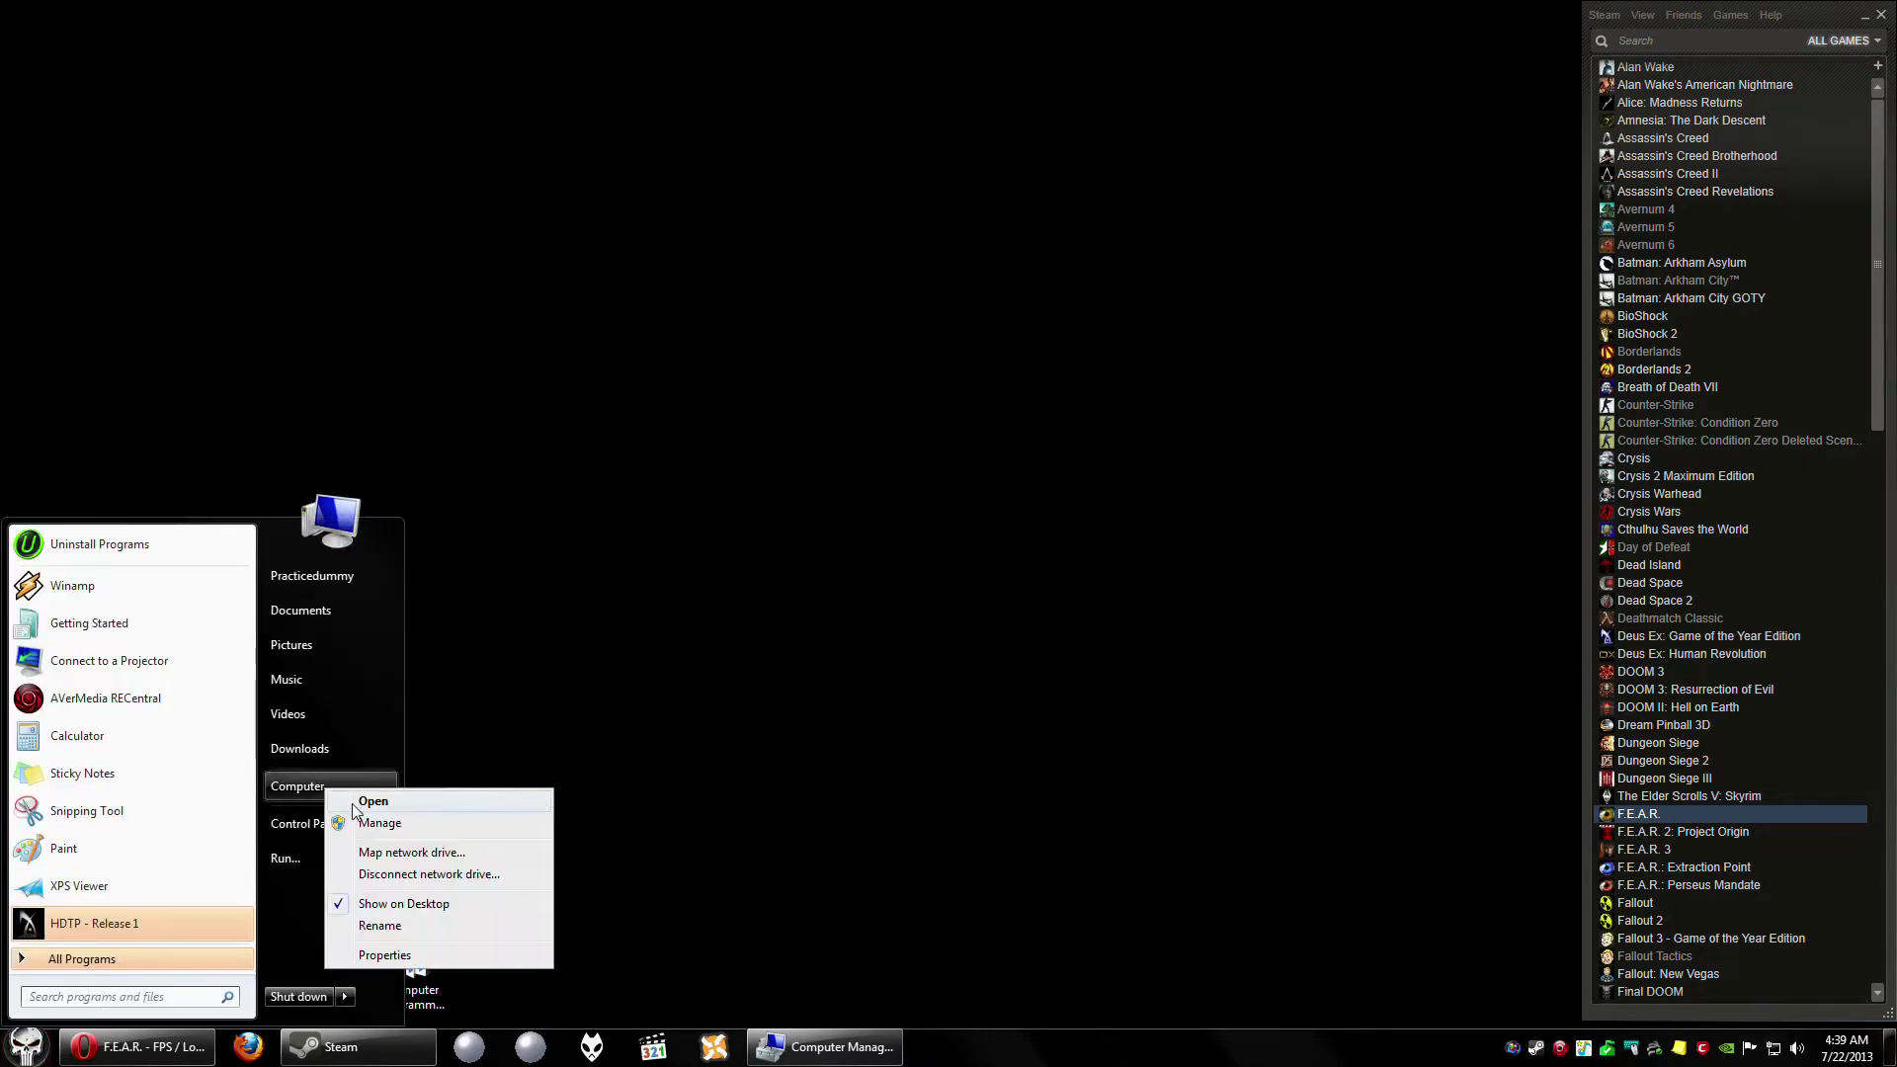
left_click(365, 827)
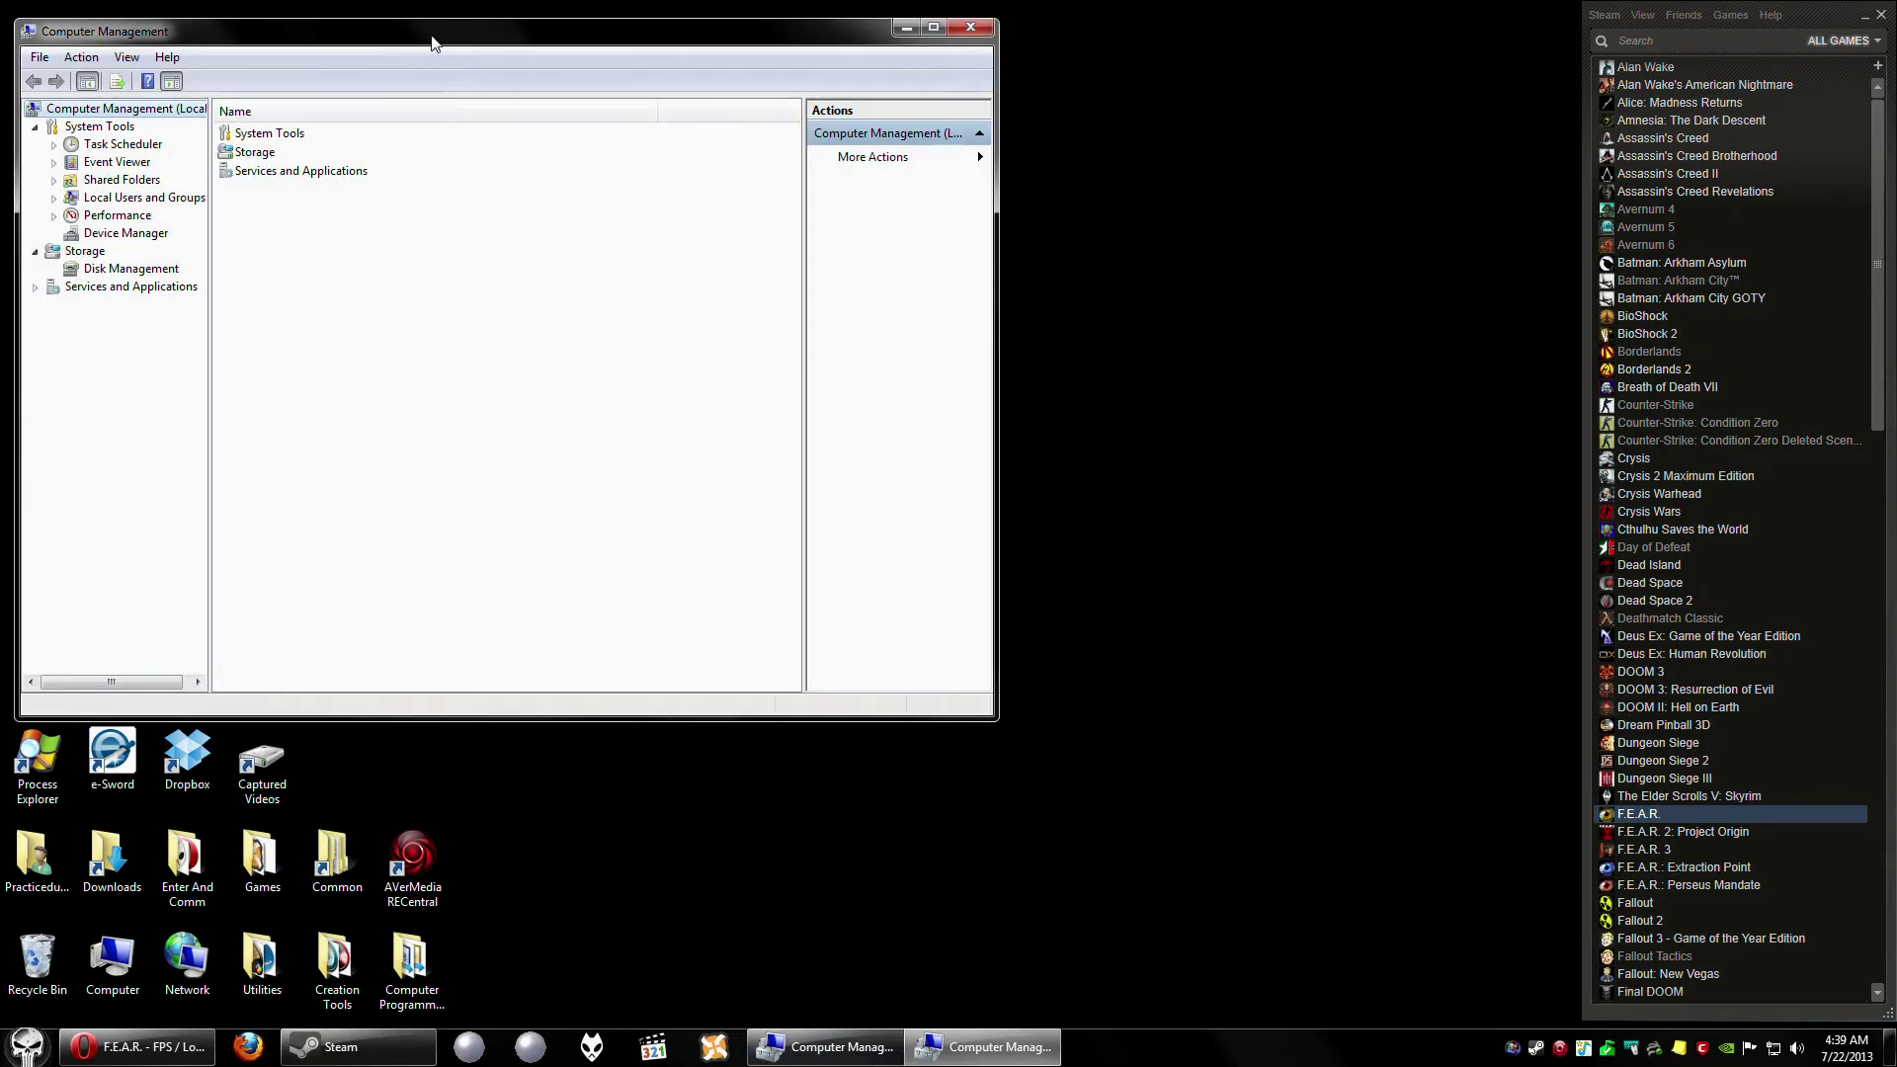
Open Device Manager and check an HID-compliant device's context menu, leaving it unchanged.
left_click_drag(435, 41, 786, 315)
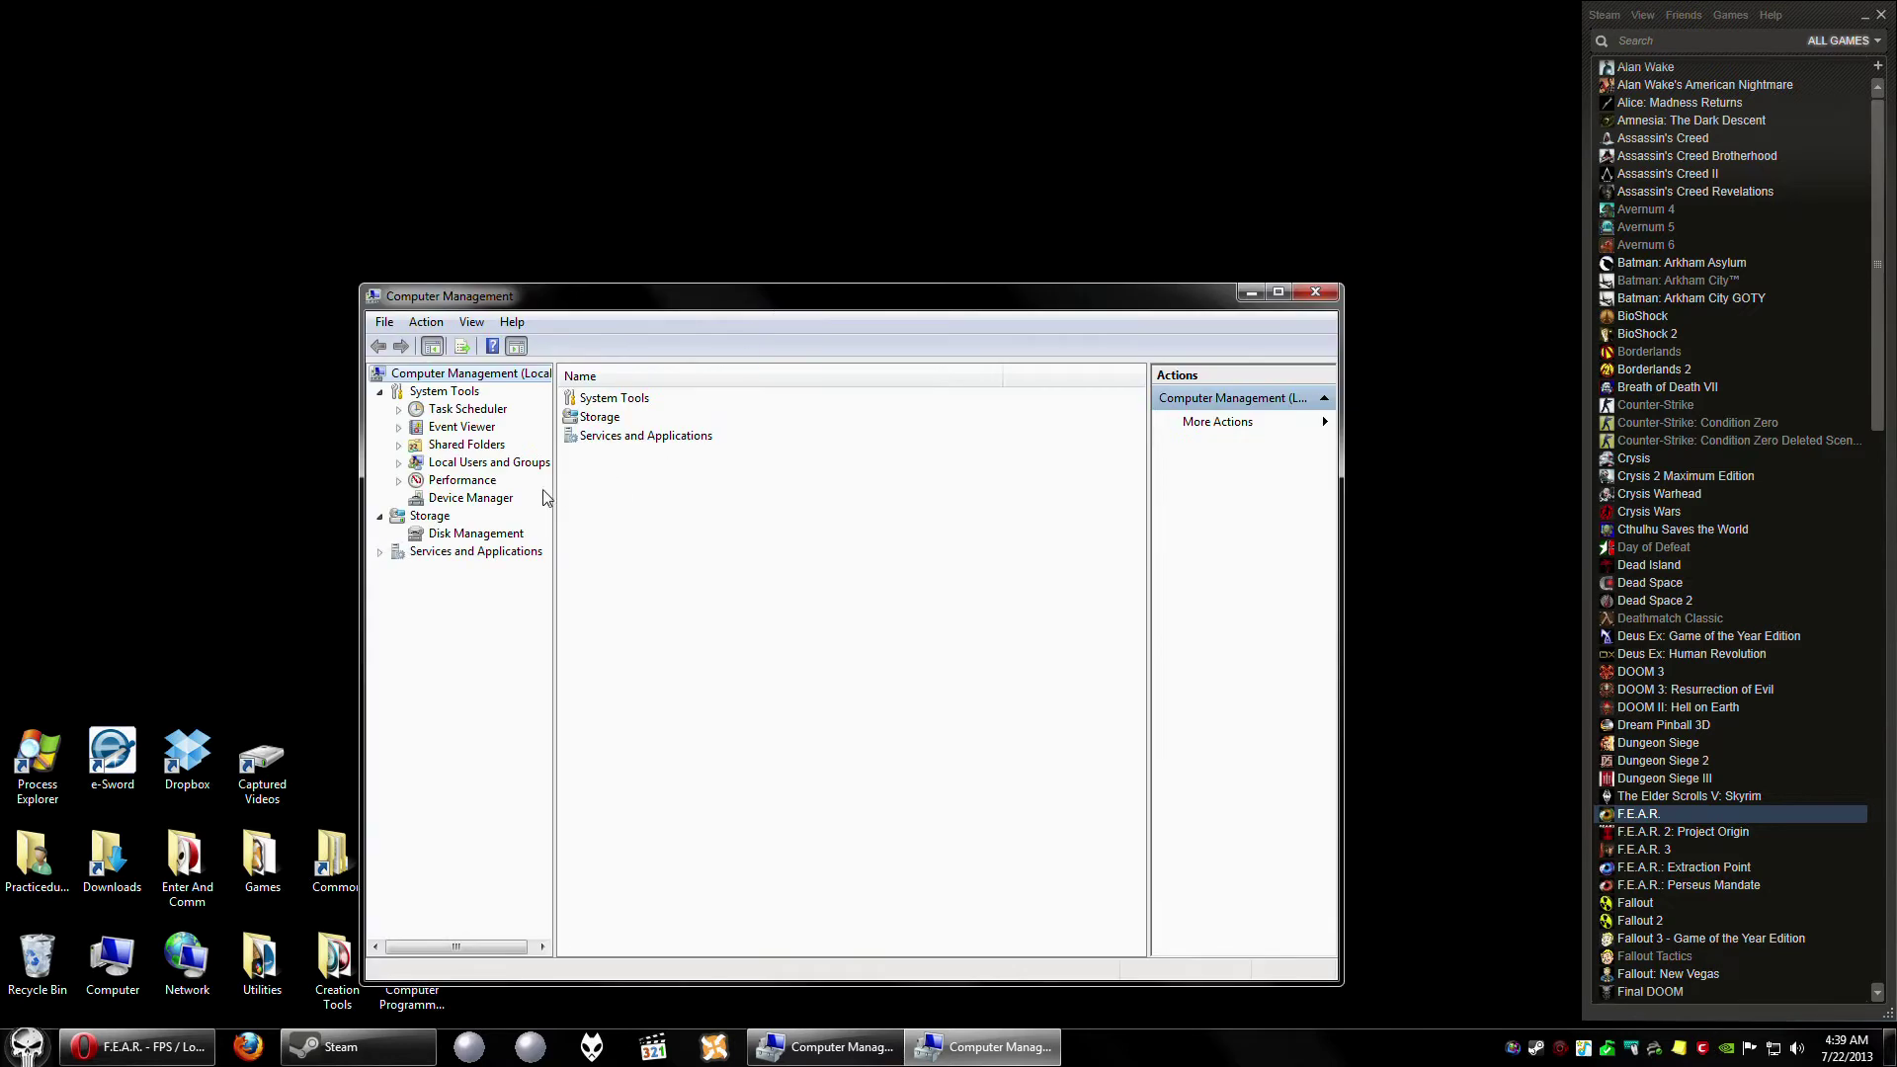
left_click(474, 498)
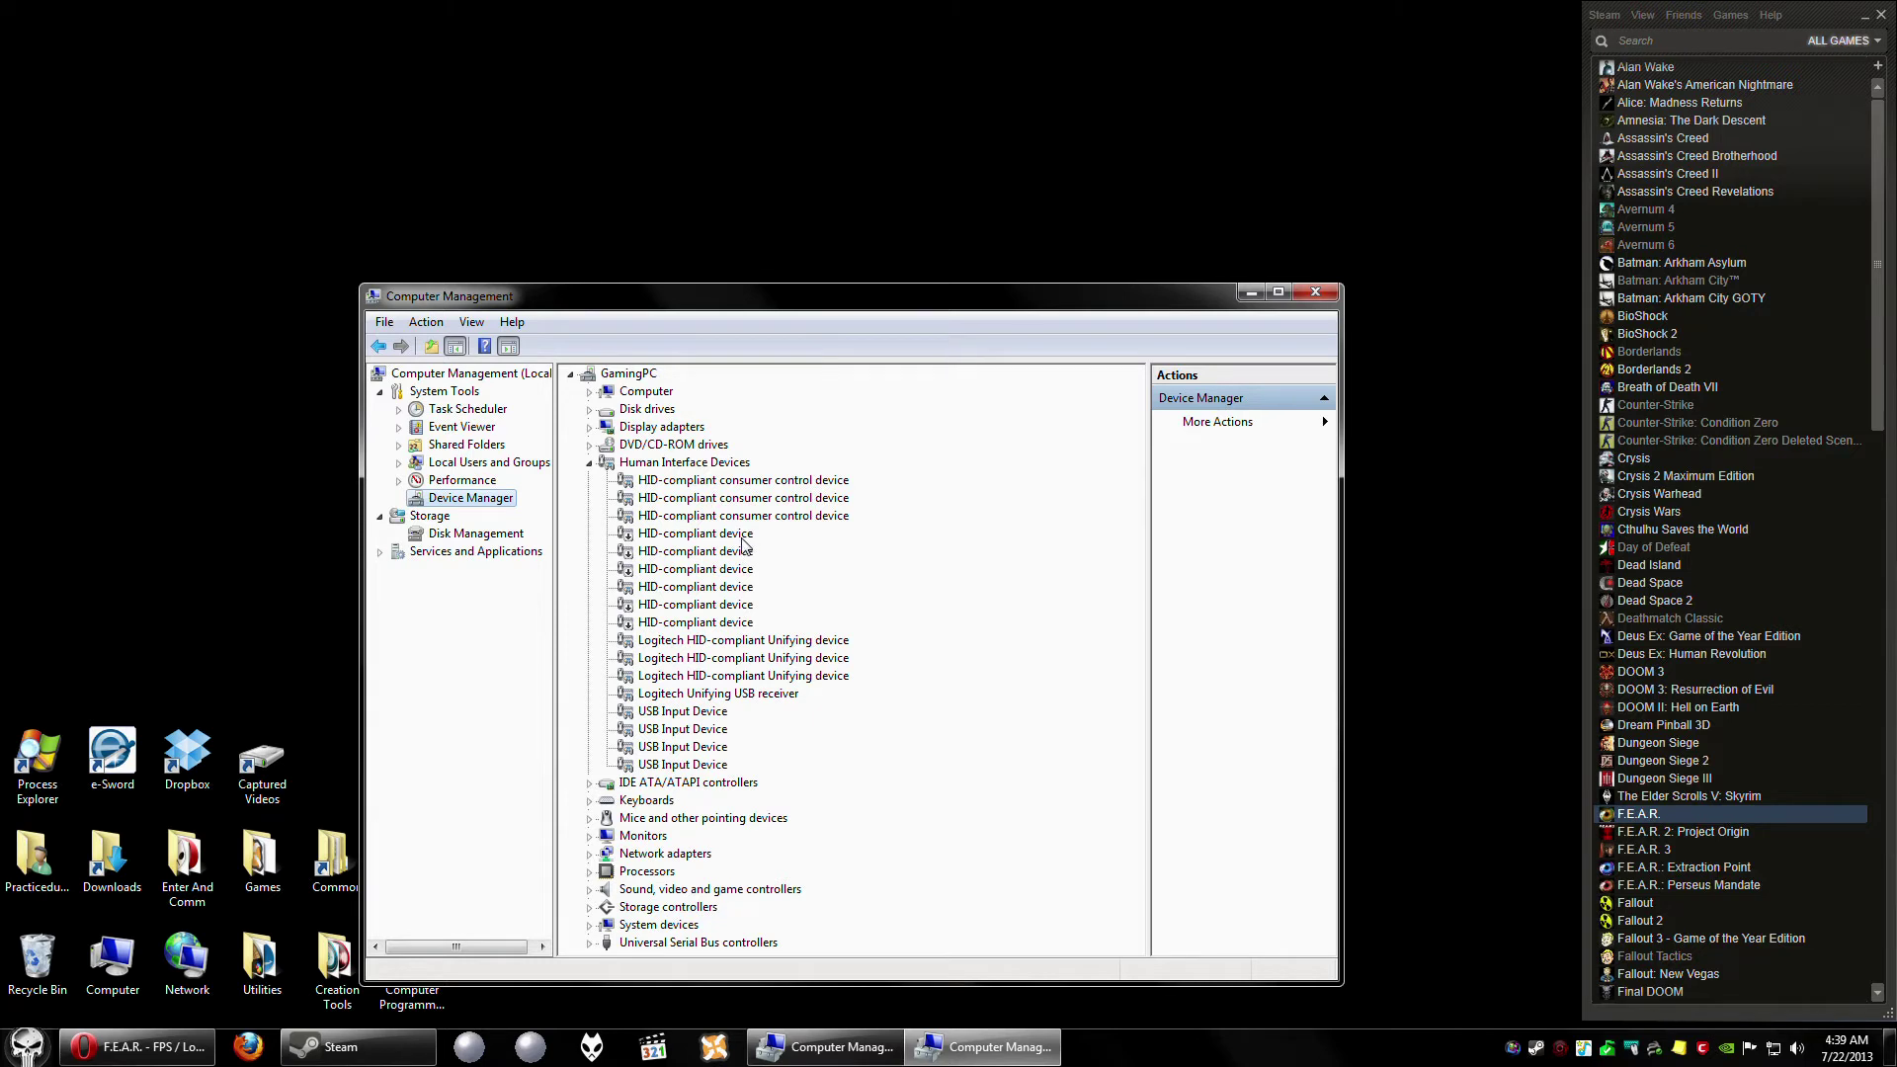
right_click(726, 541)
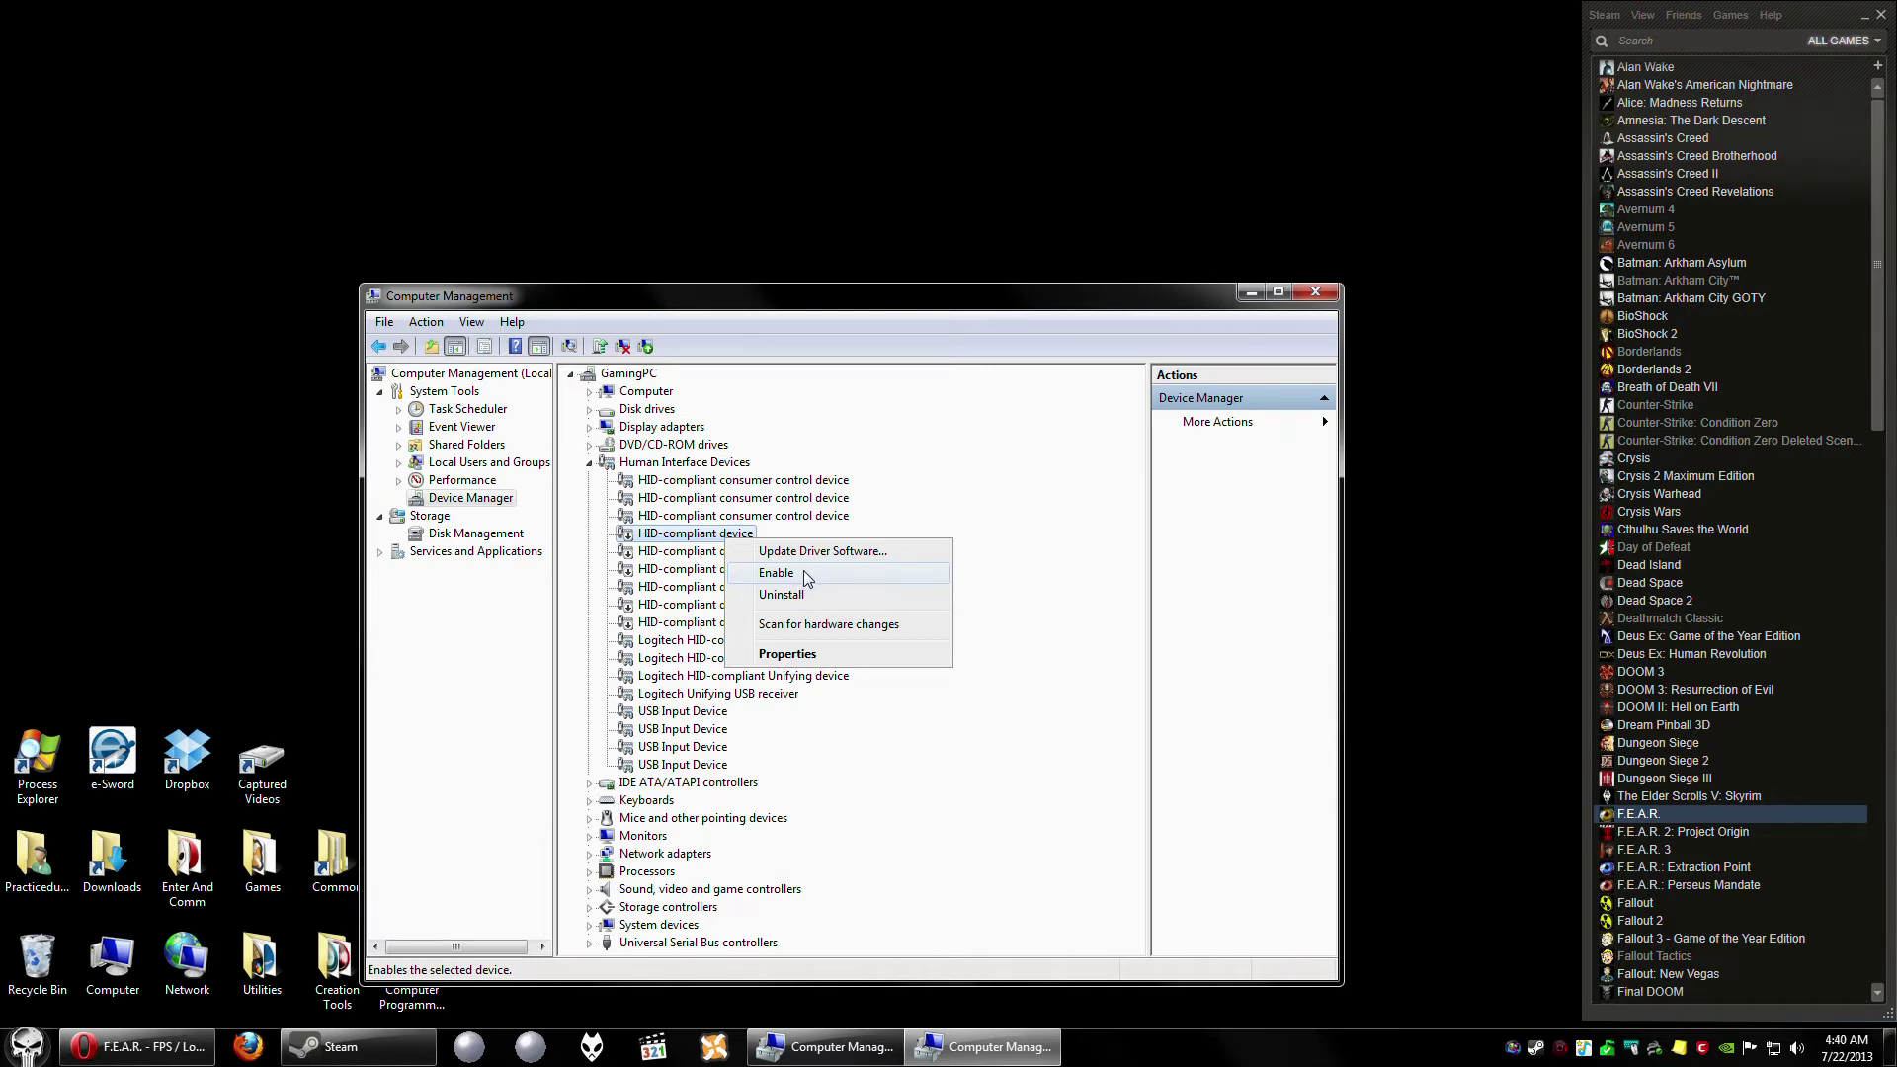
left_click(971, 594)
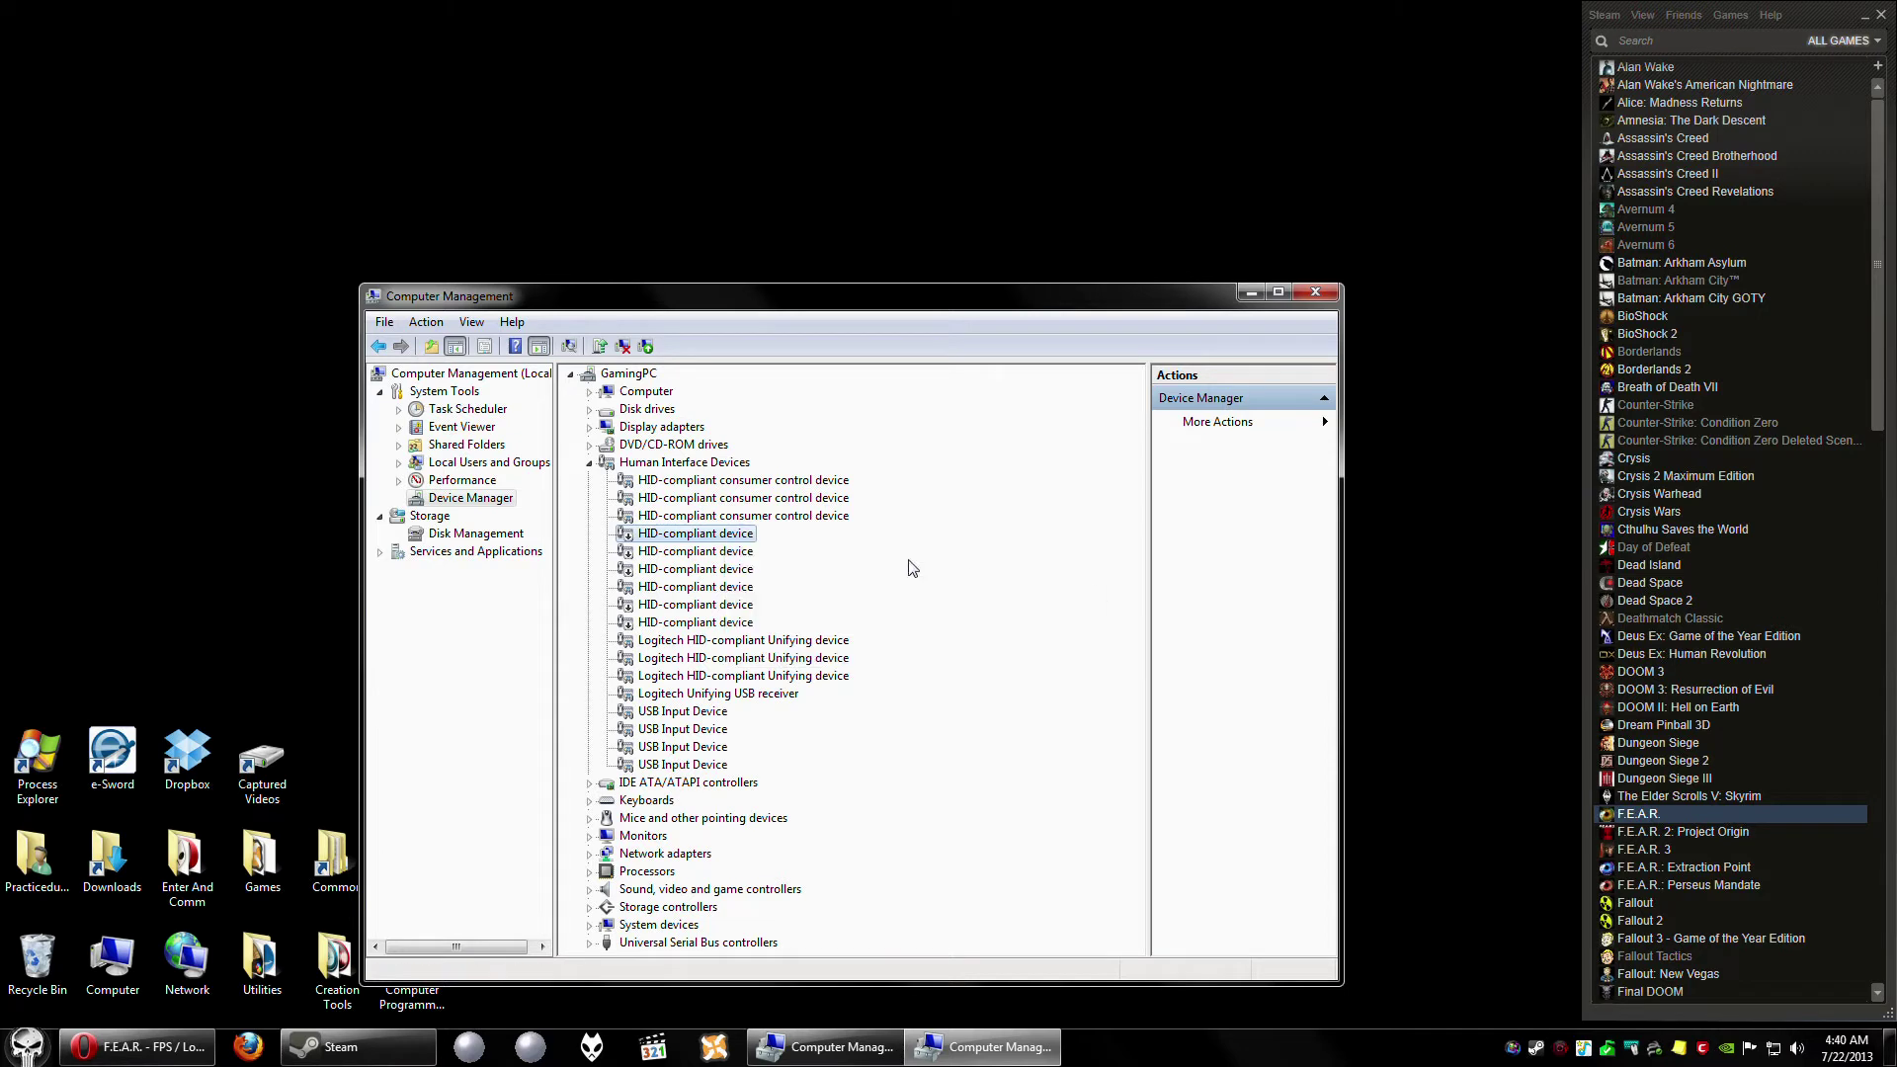
right_click(729, 548)
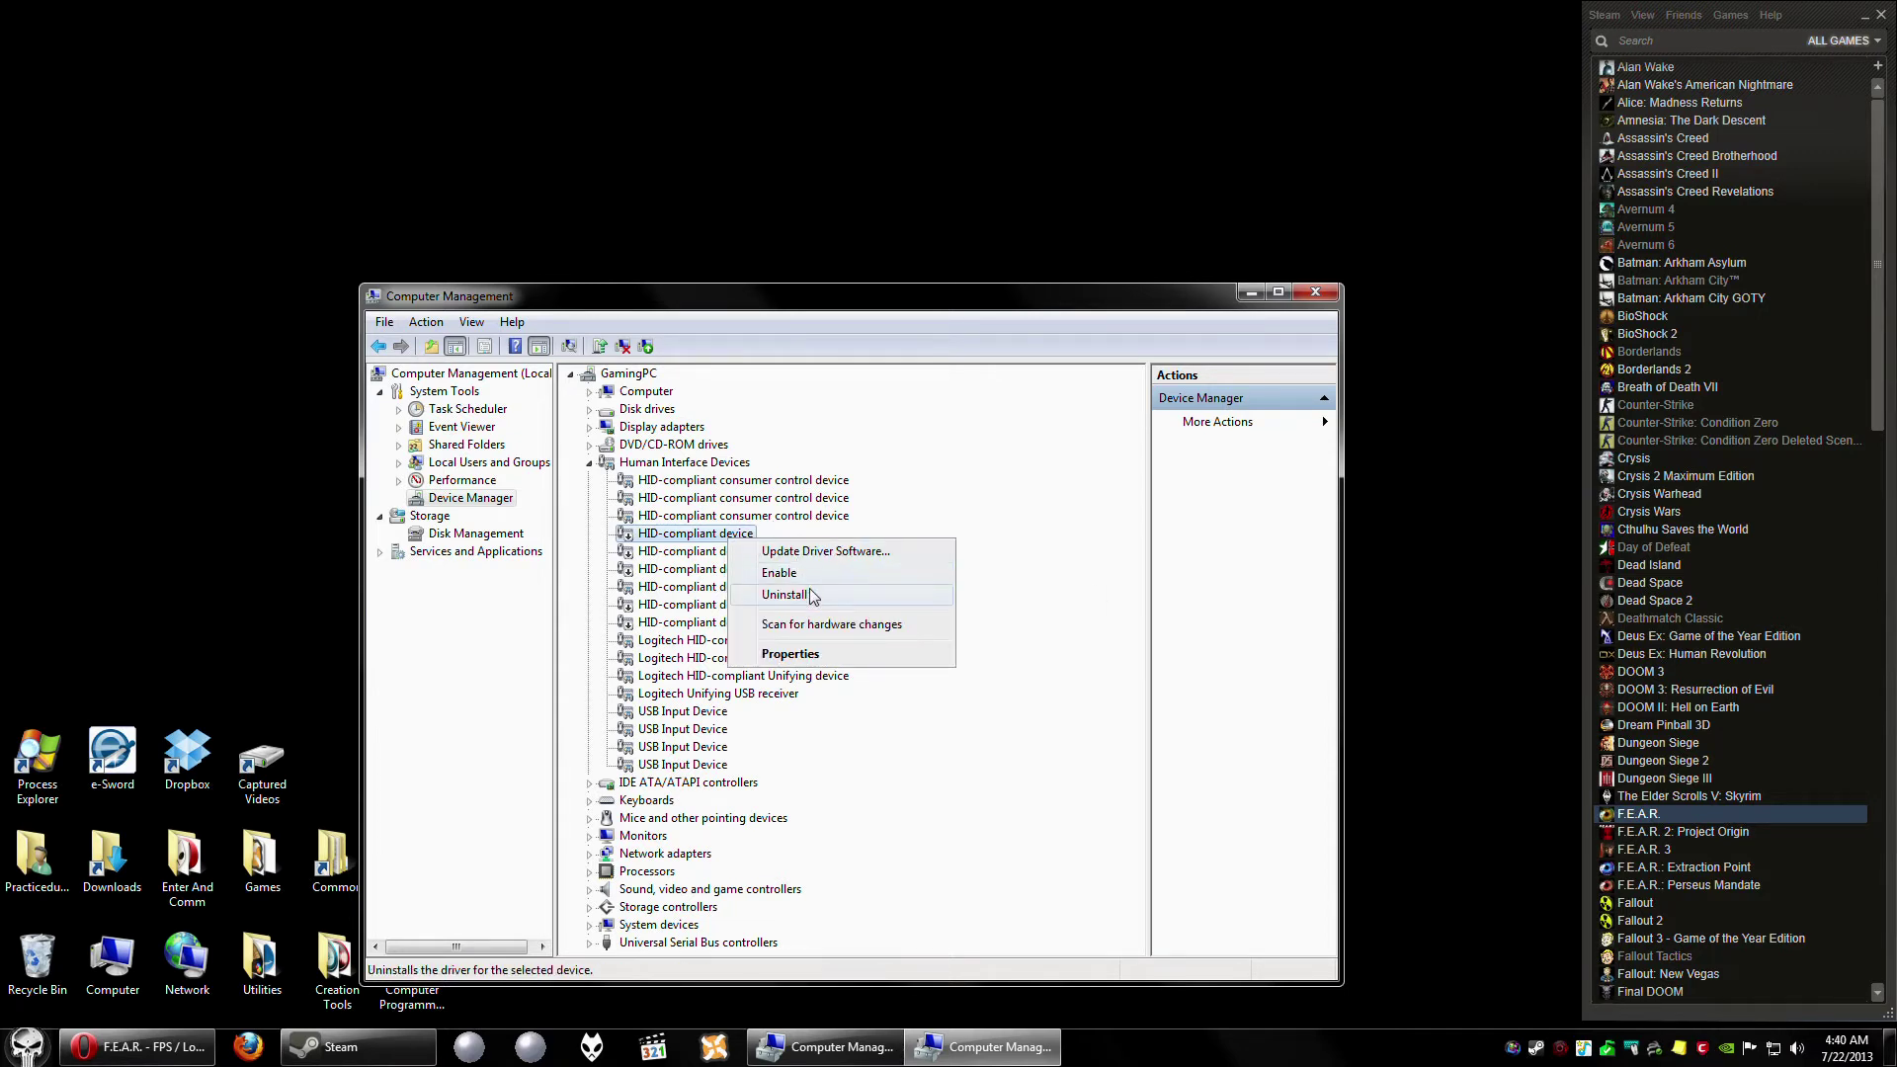
left_click(1044, 640)
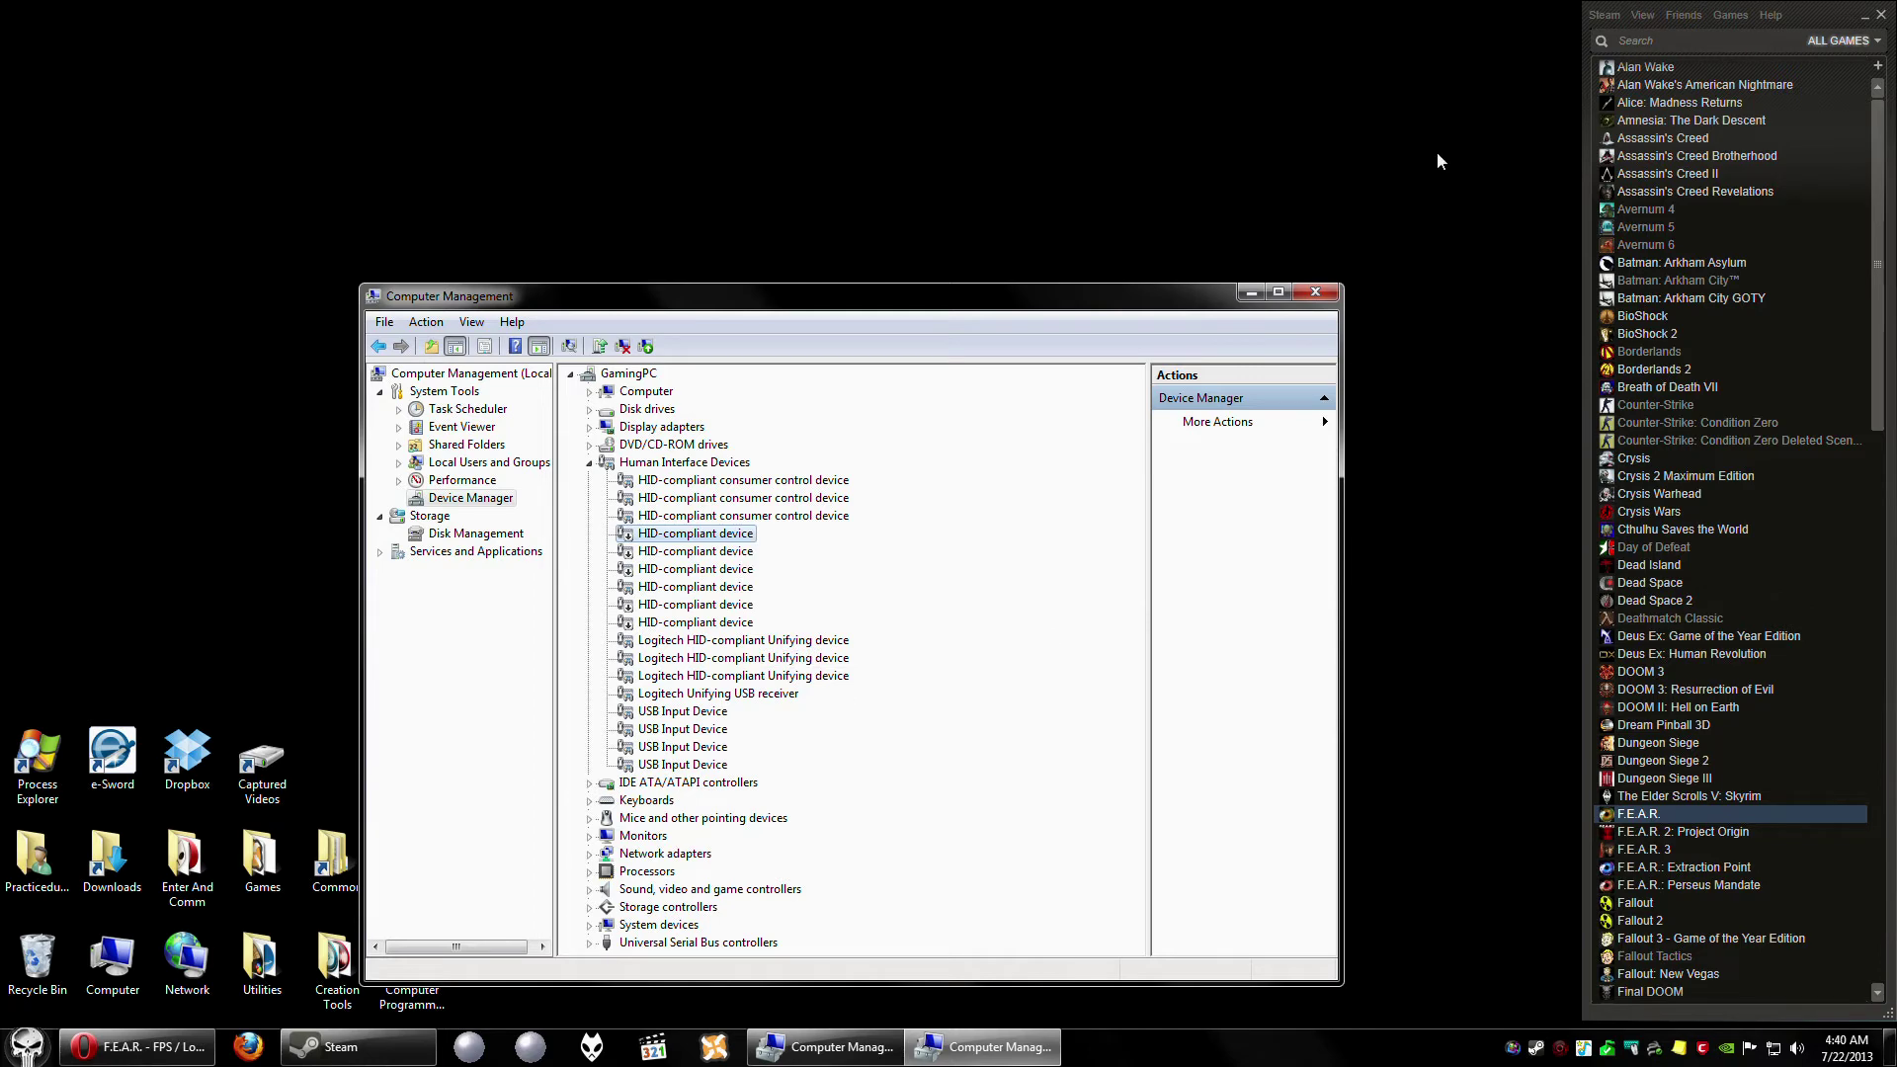
left_click(1319, 295)
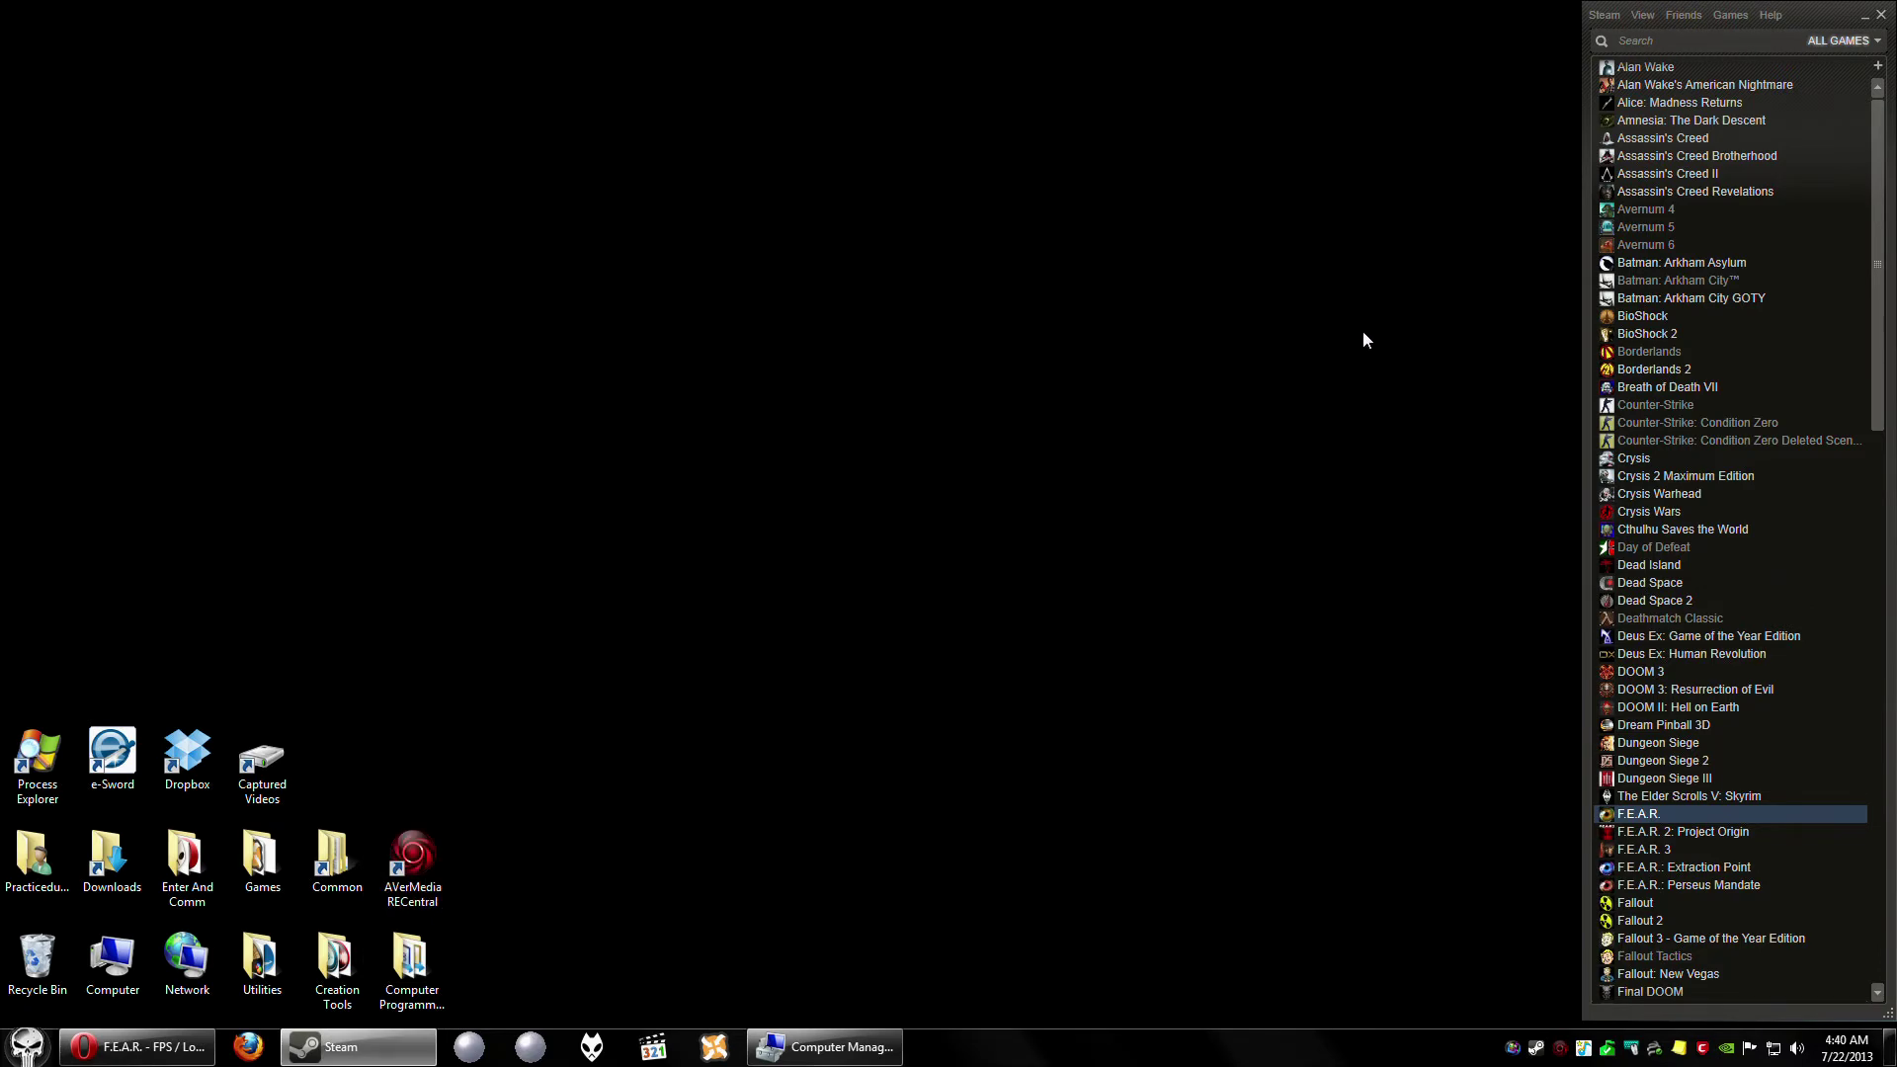